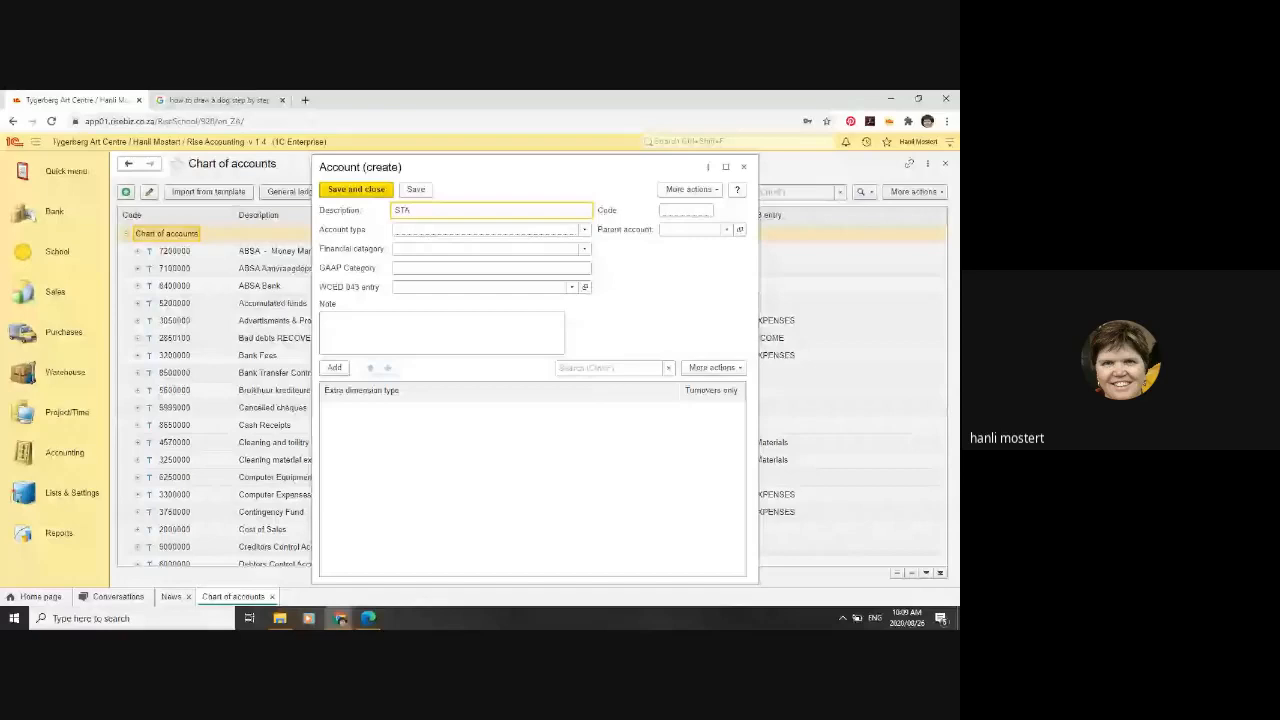
Step: Describe the new account as Staff Refreshments with account type Expenses and financial category Income statement
type("ff R")
type("efreshments")
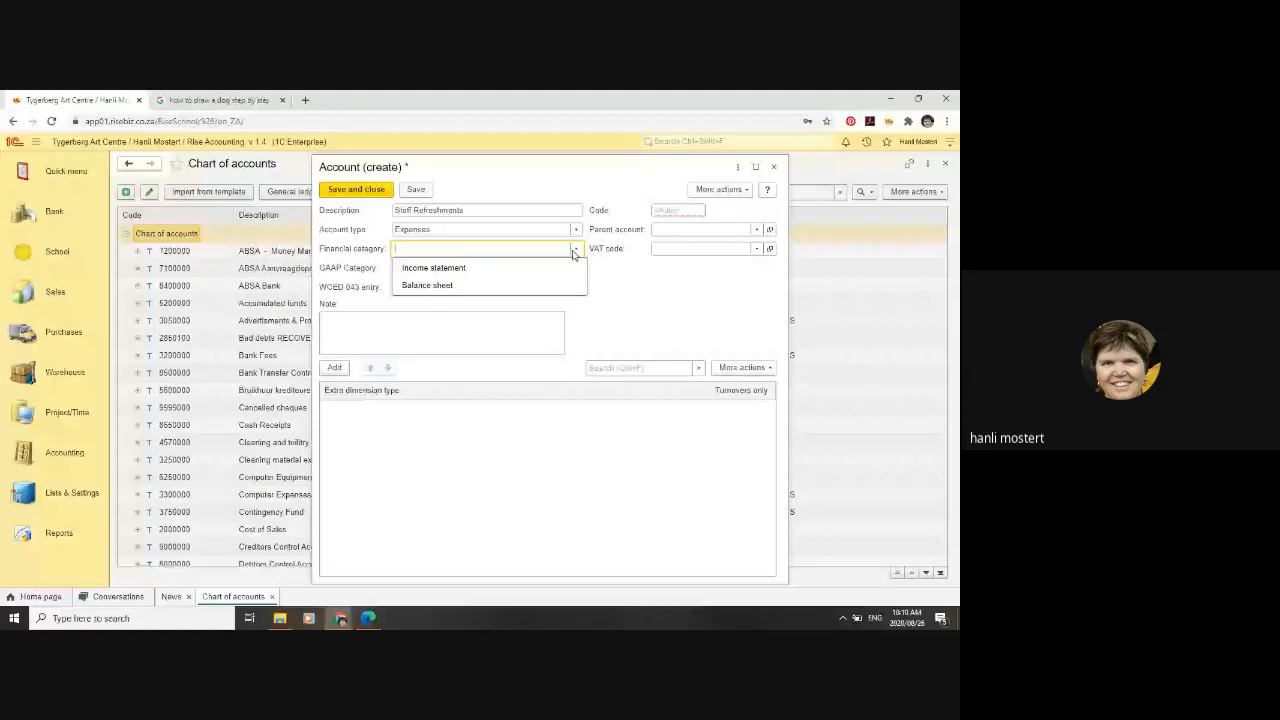
left_click(452, 268)
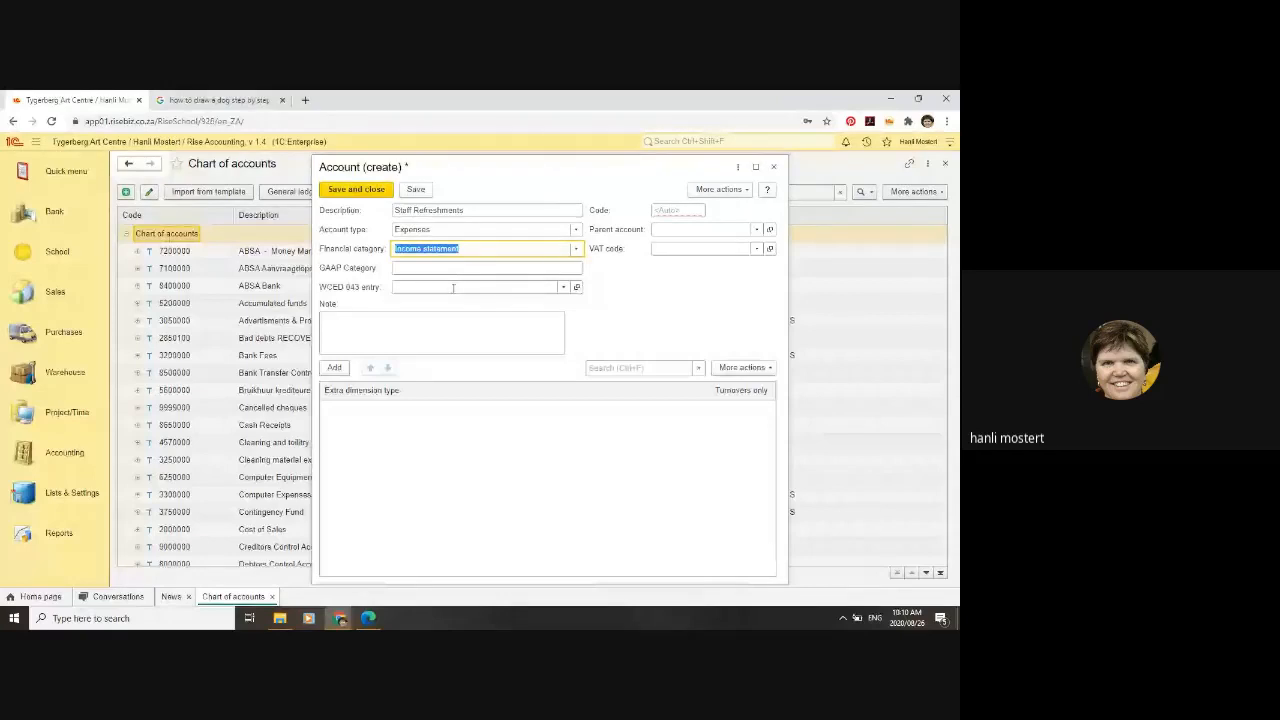
Step: Set the Staff Refreshments account's WCED 043 entry to OTHER EXPENSES and its code to 37500001, and save it
left_click(453, 288)
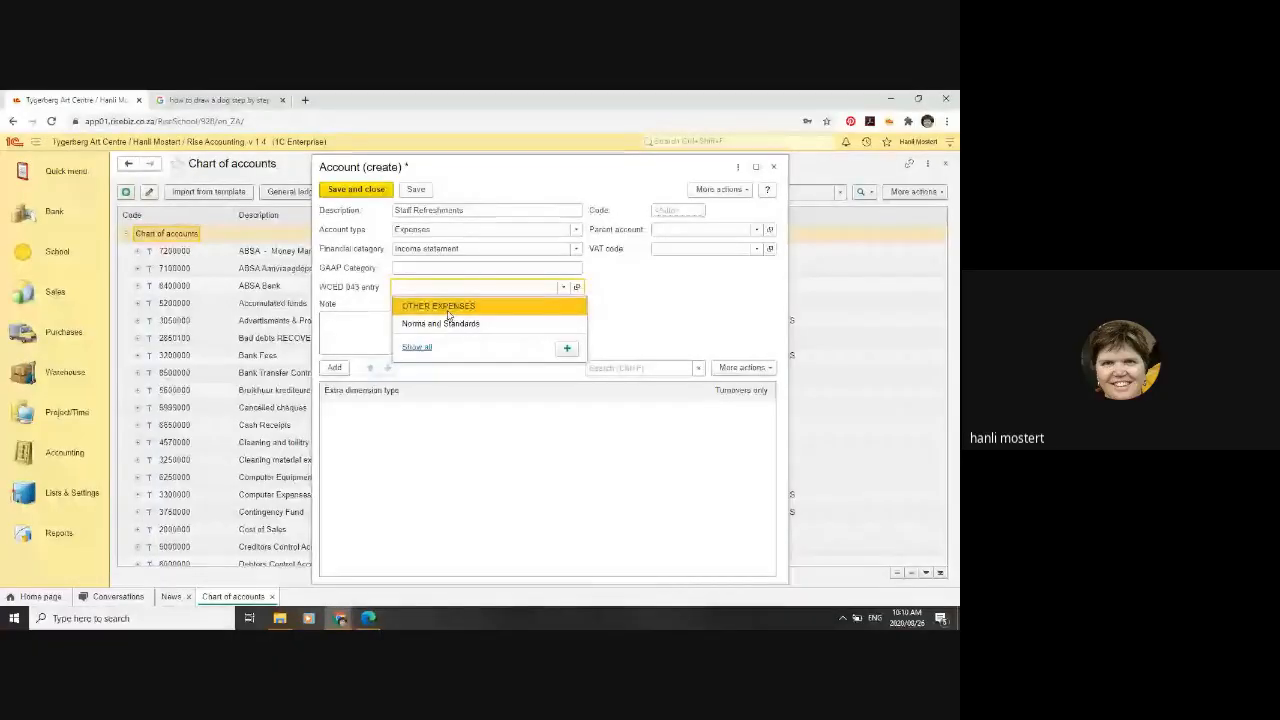
left_click(447, 310)
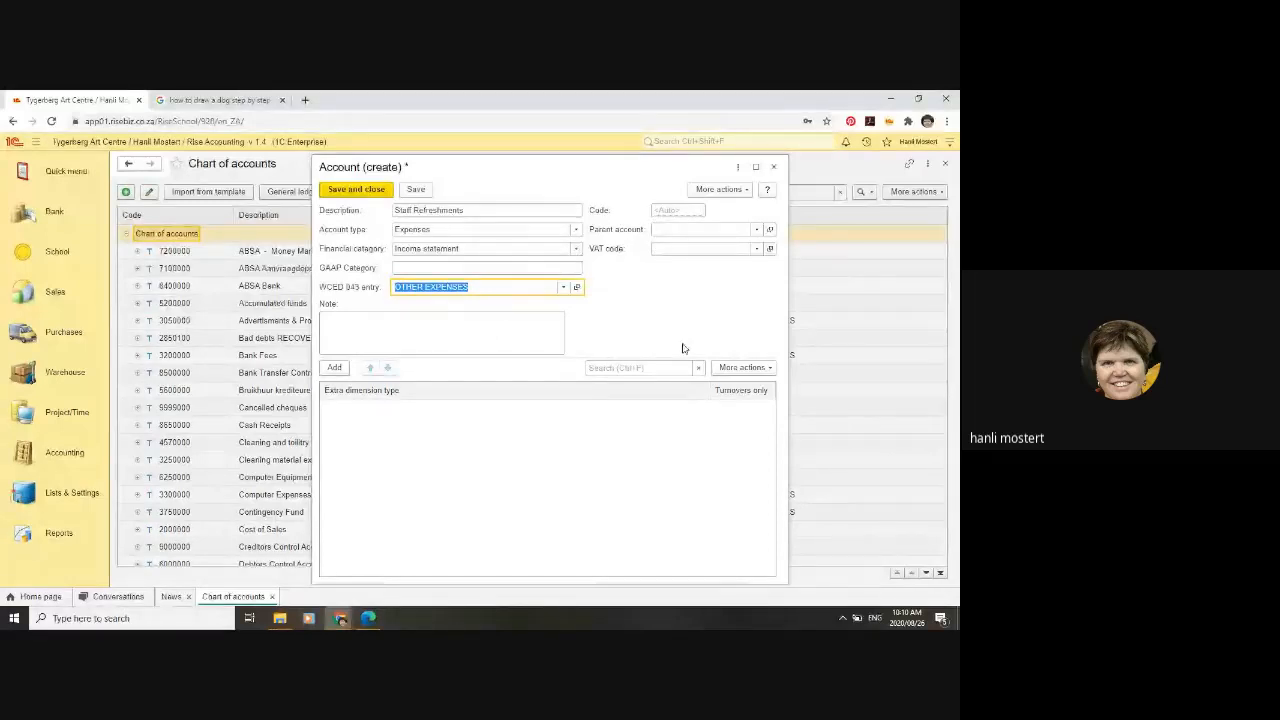
left_click(660, 210)
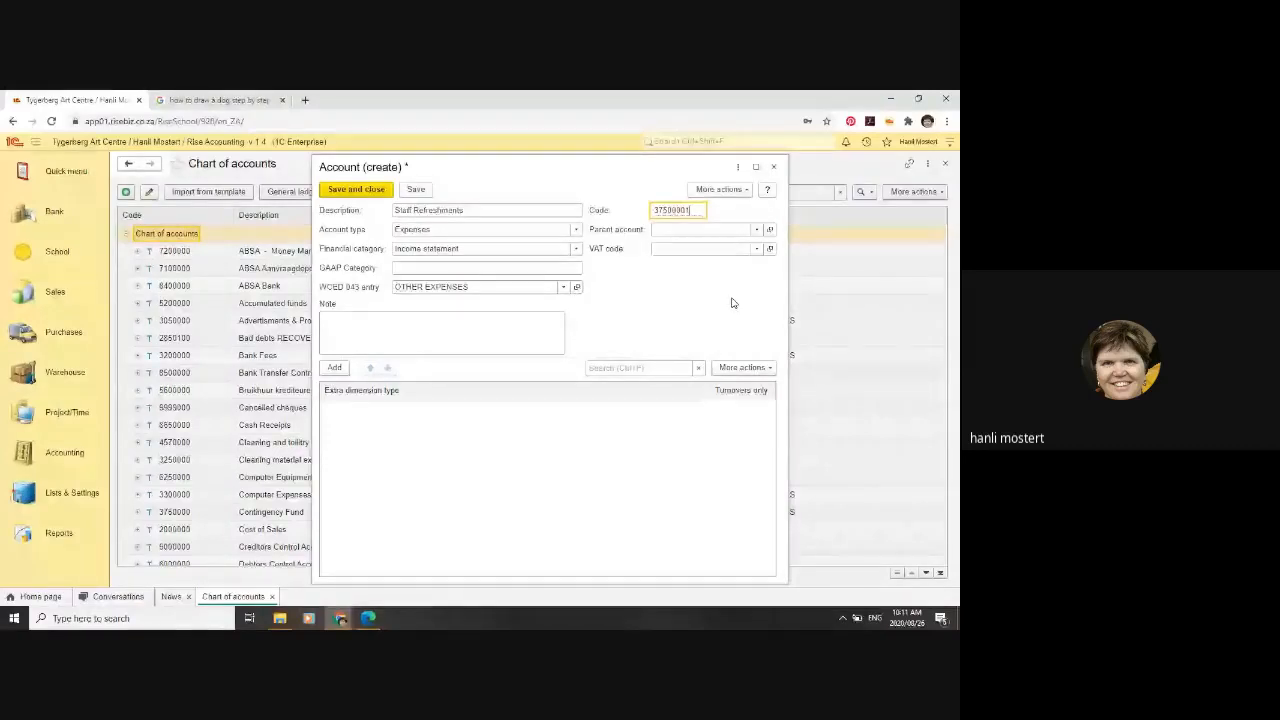
left_click(352, 190)
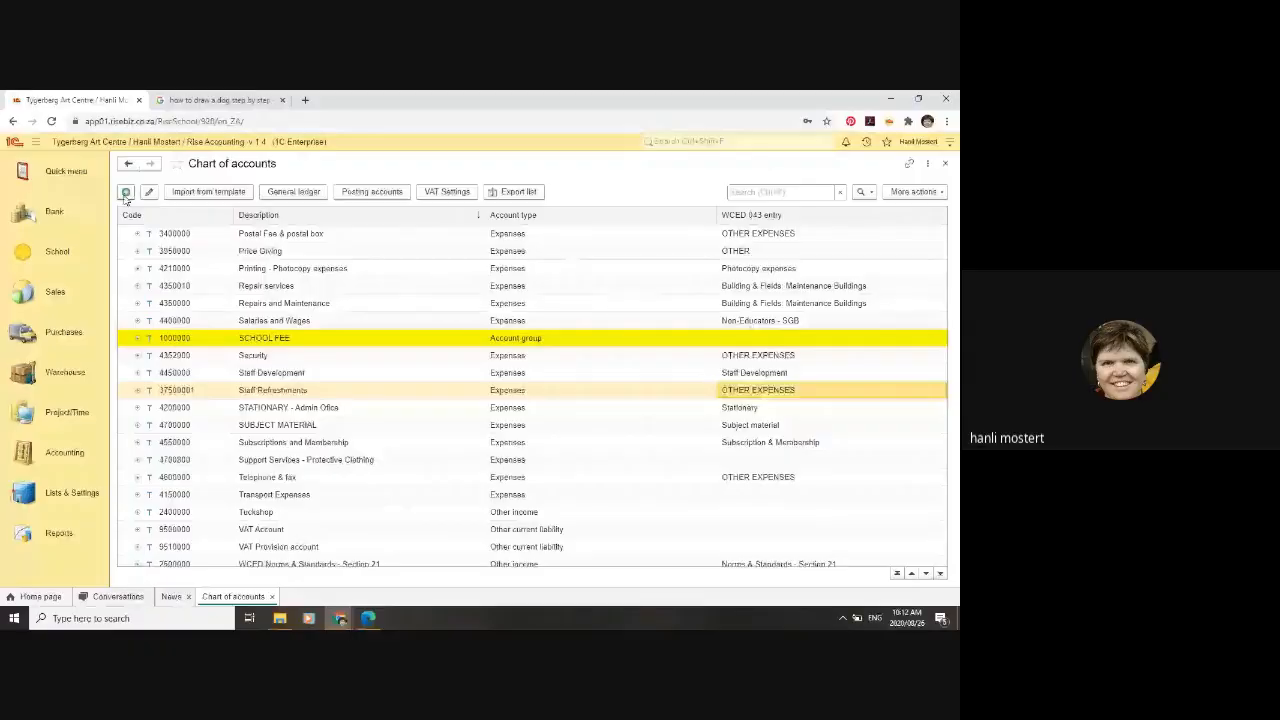
Step: Start a new account named Tea Club with account type Other income, financial category Income statement and WCED 043 entry Fundraising
key("Insert")
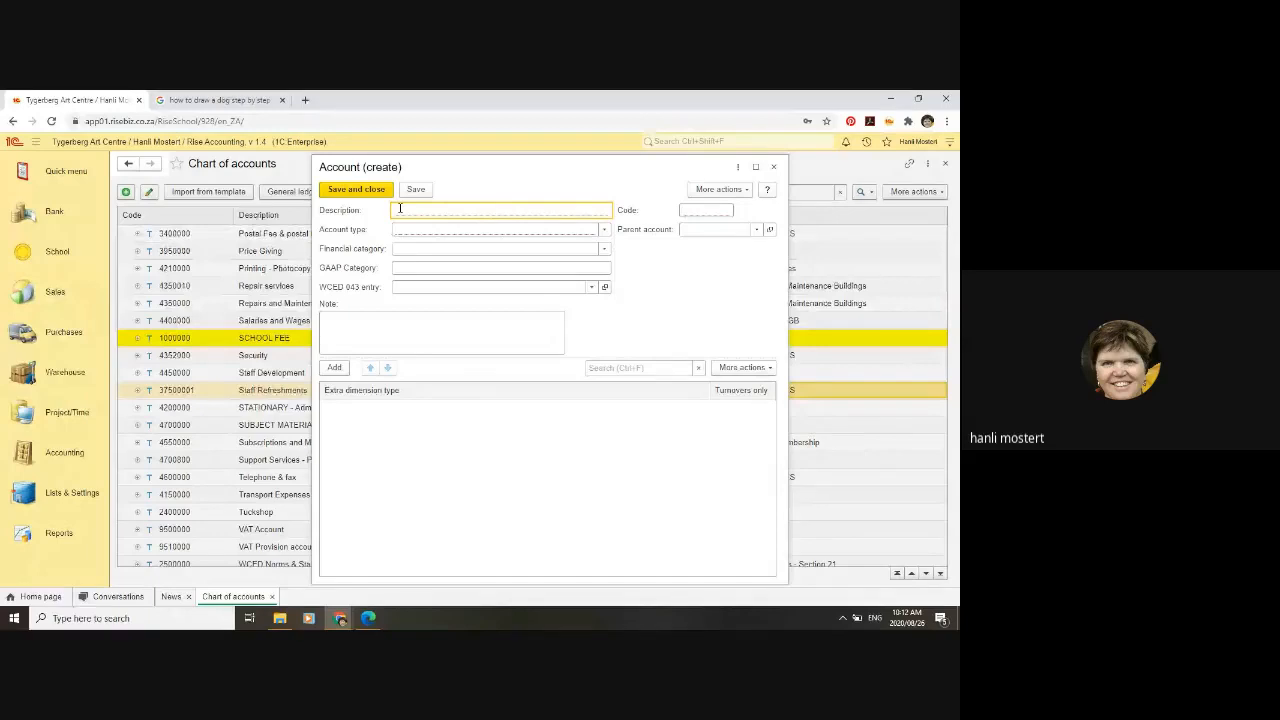
type("Tea Club")
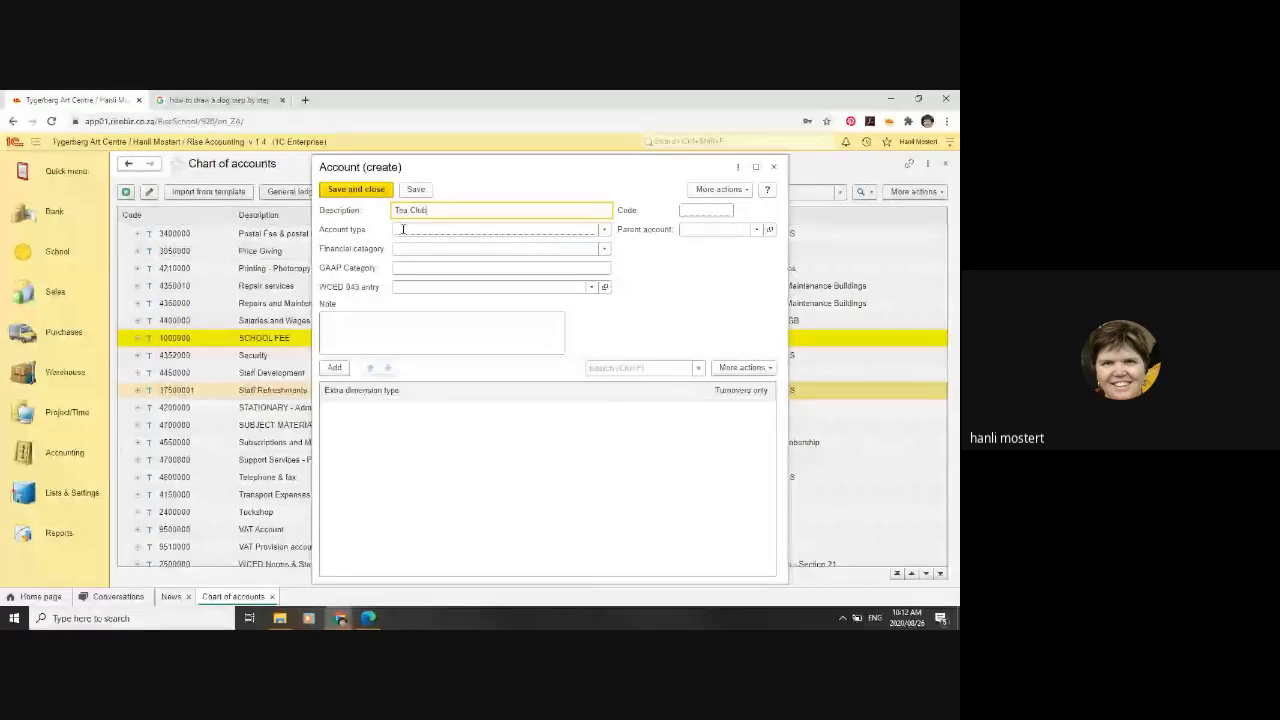
left_click(403, 229)
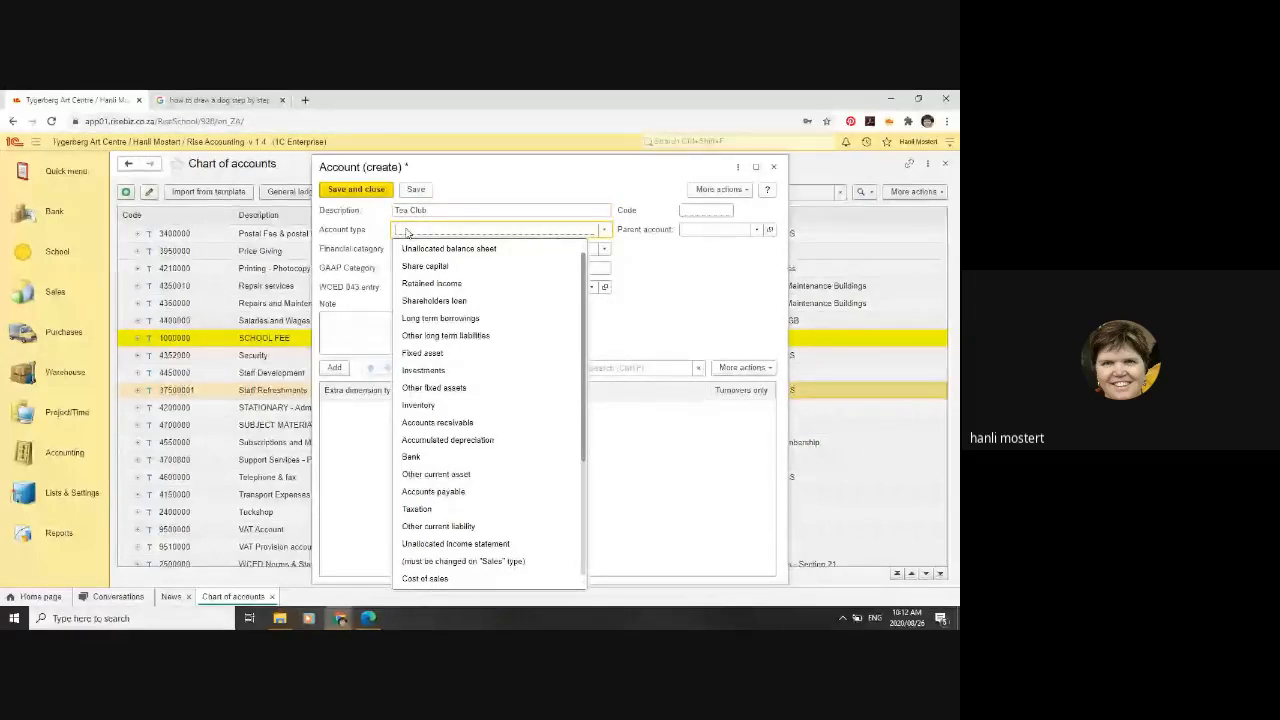
type("income")
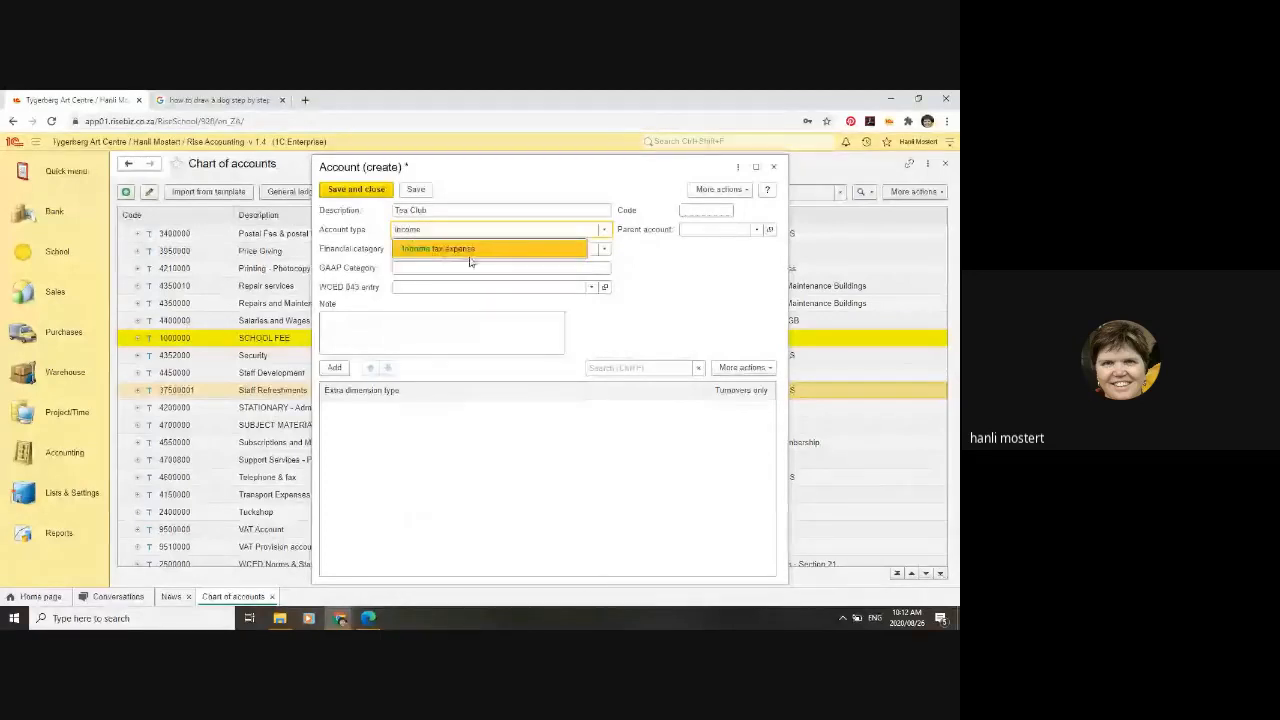
left_click(667, 327)
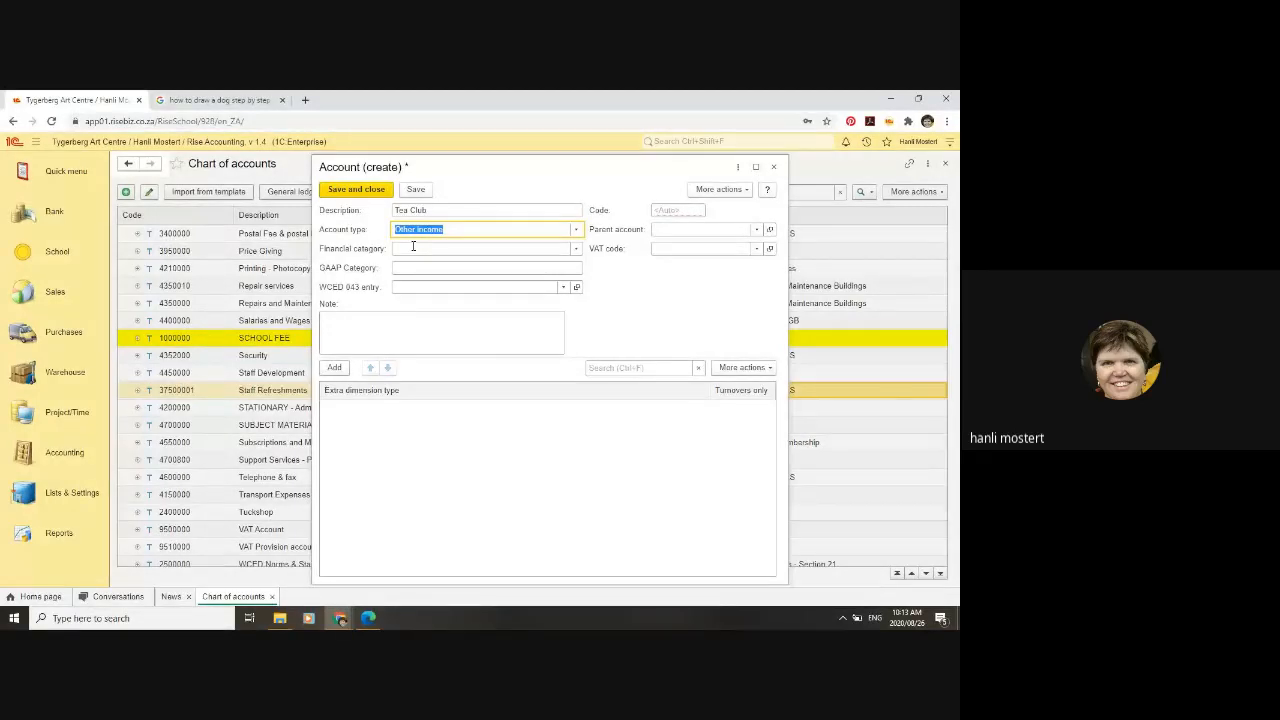
left_click(412, 247)
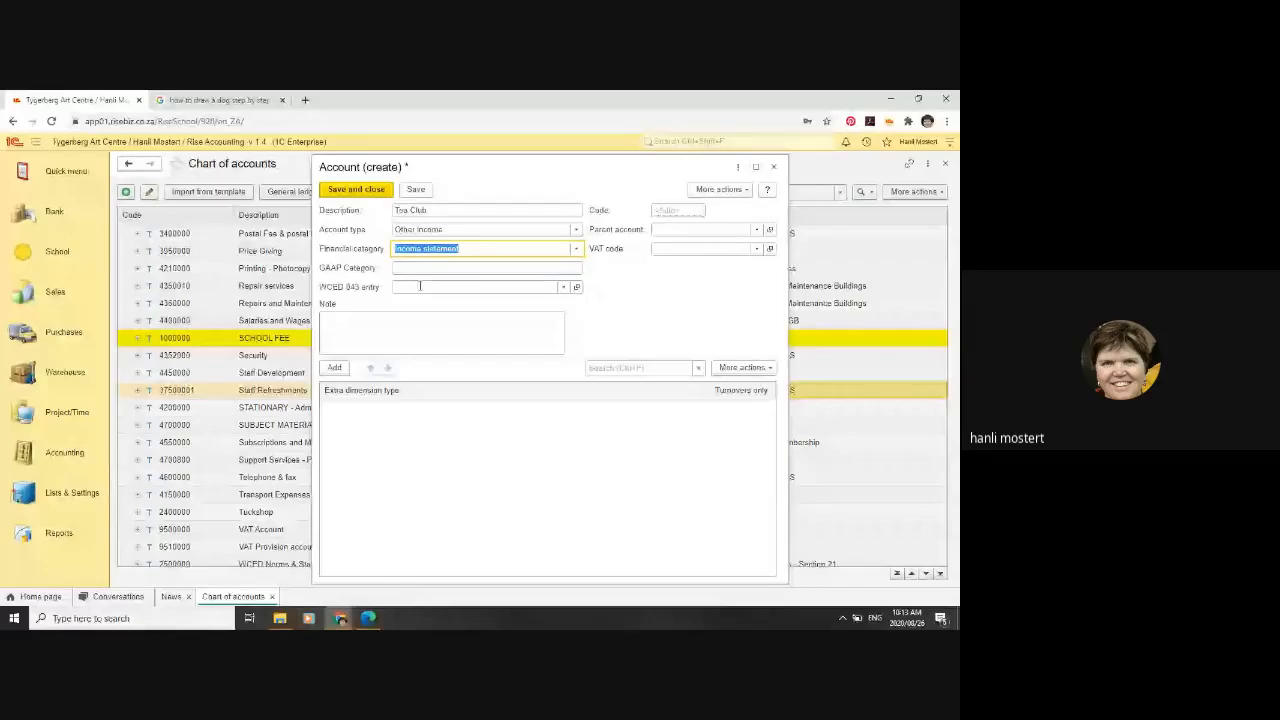
left_click(420, 288)
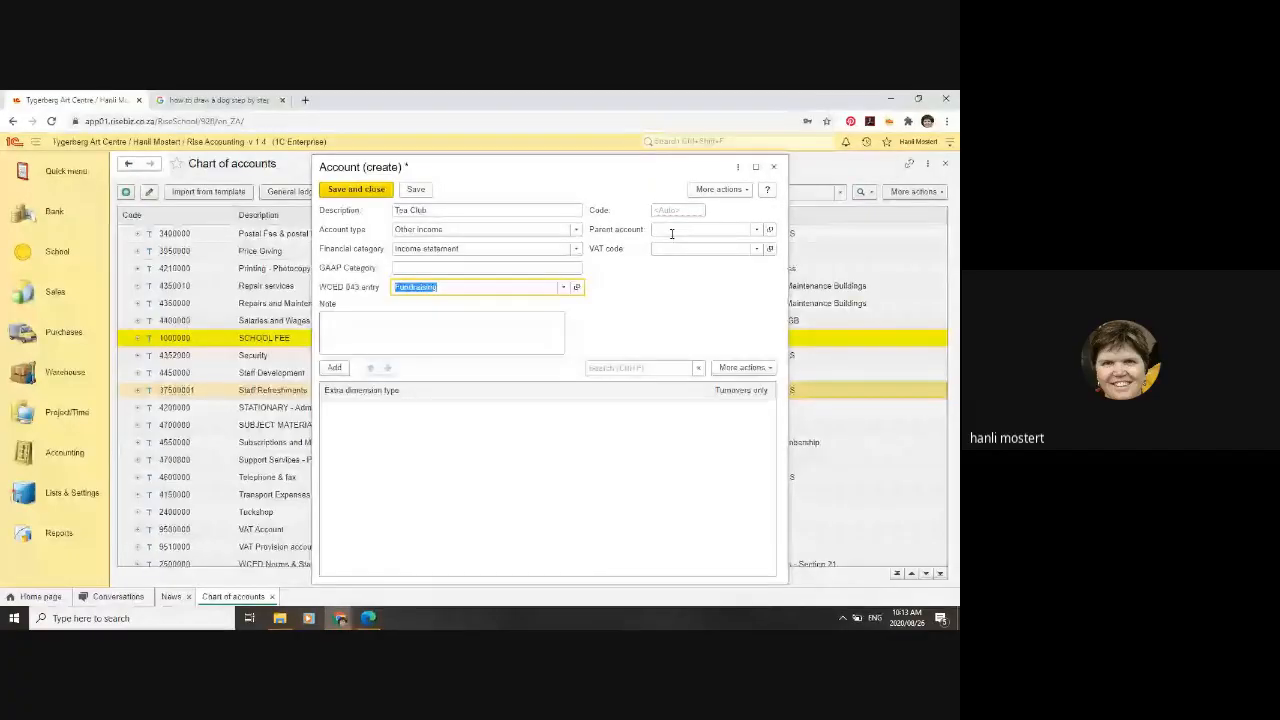
Step: Assign the Tea Club account to the parent account Diverse Income with code 2900401 and save it
left_click(670, 230)
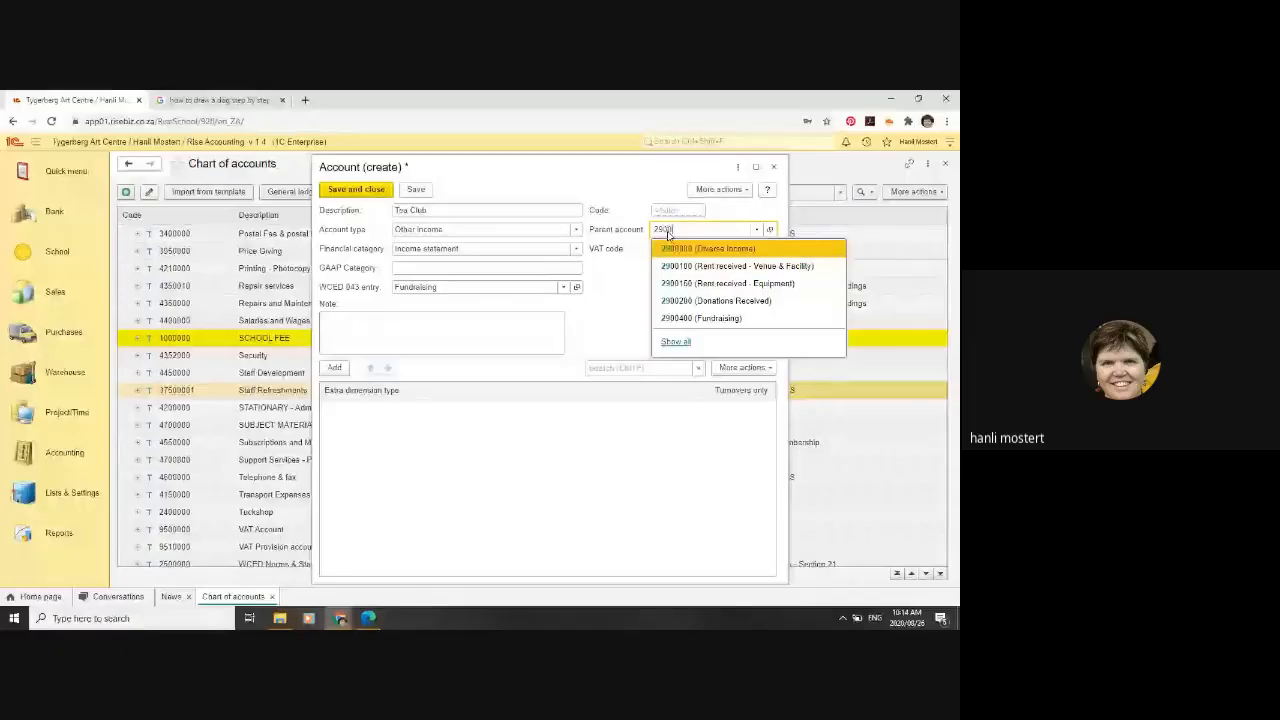
type("000000")
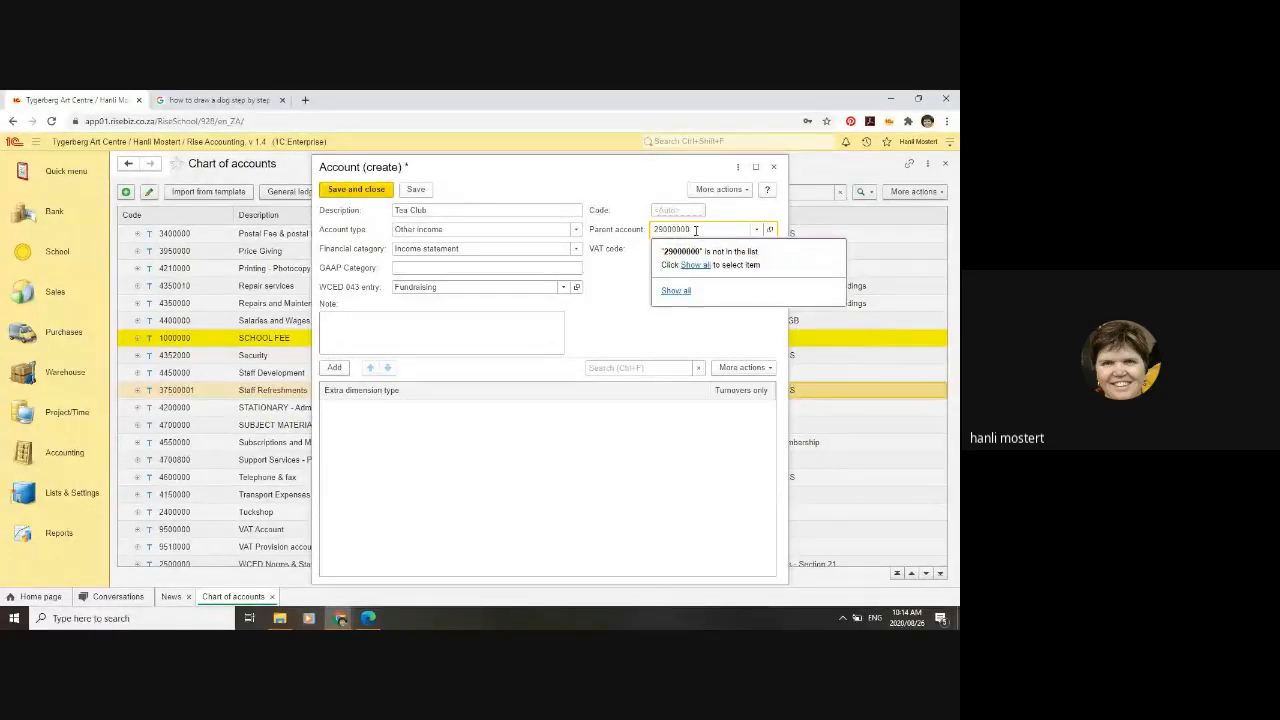
left_click(696, 231)
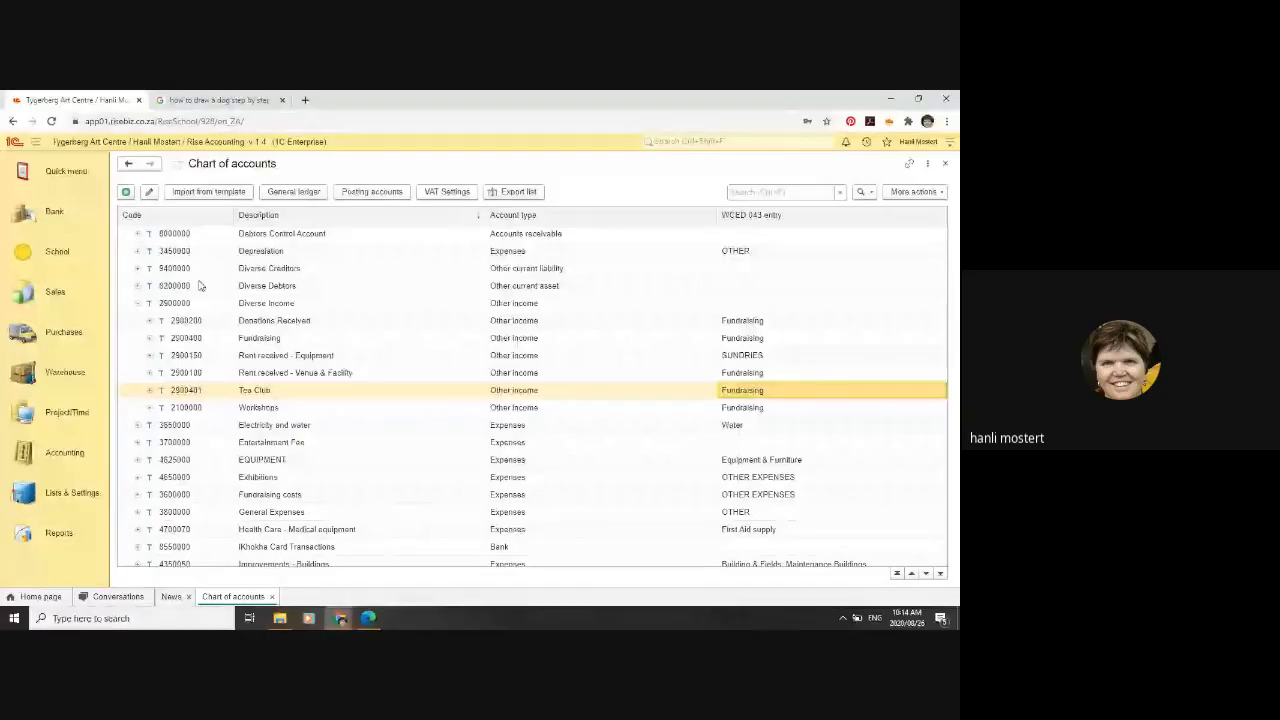
Step: Close the chart of accounts and open the Budget list in the accounting section
left_click(205, 303)
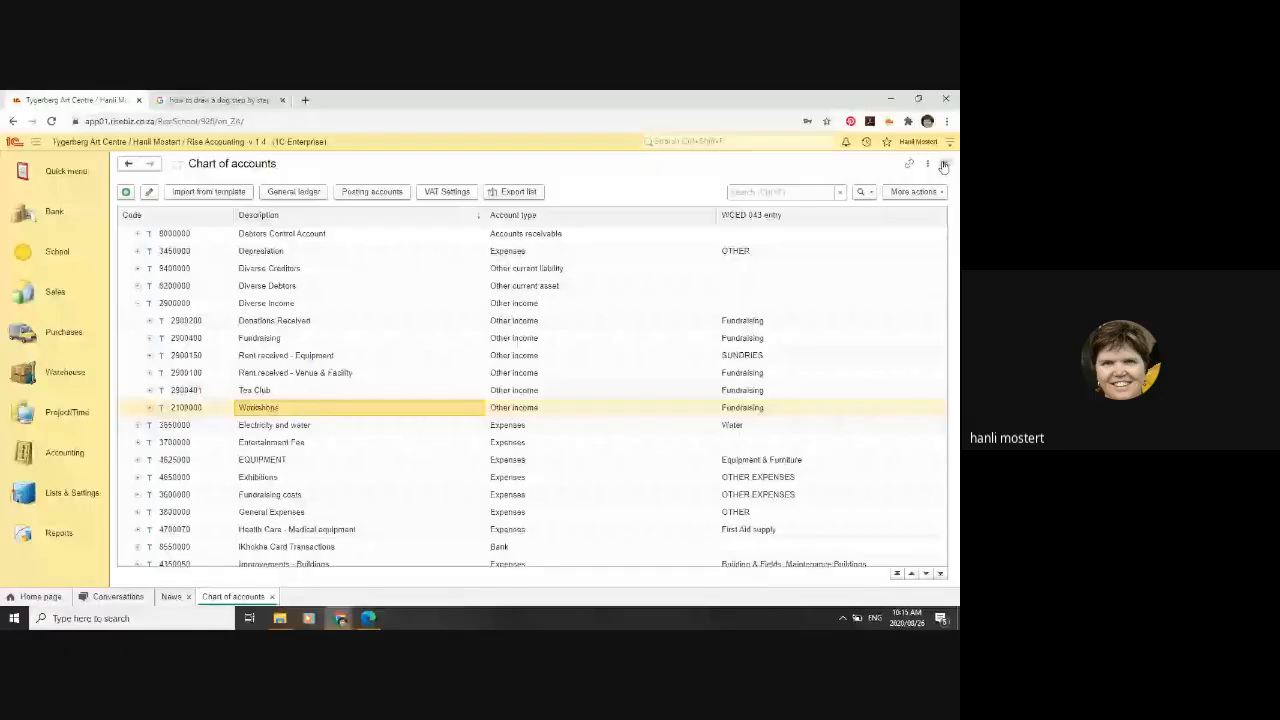
left_click(943, 166)
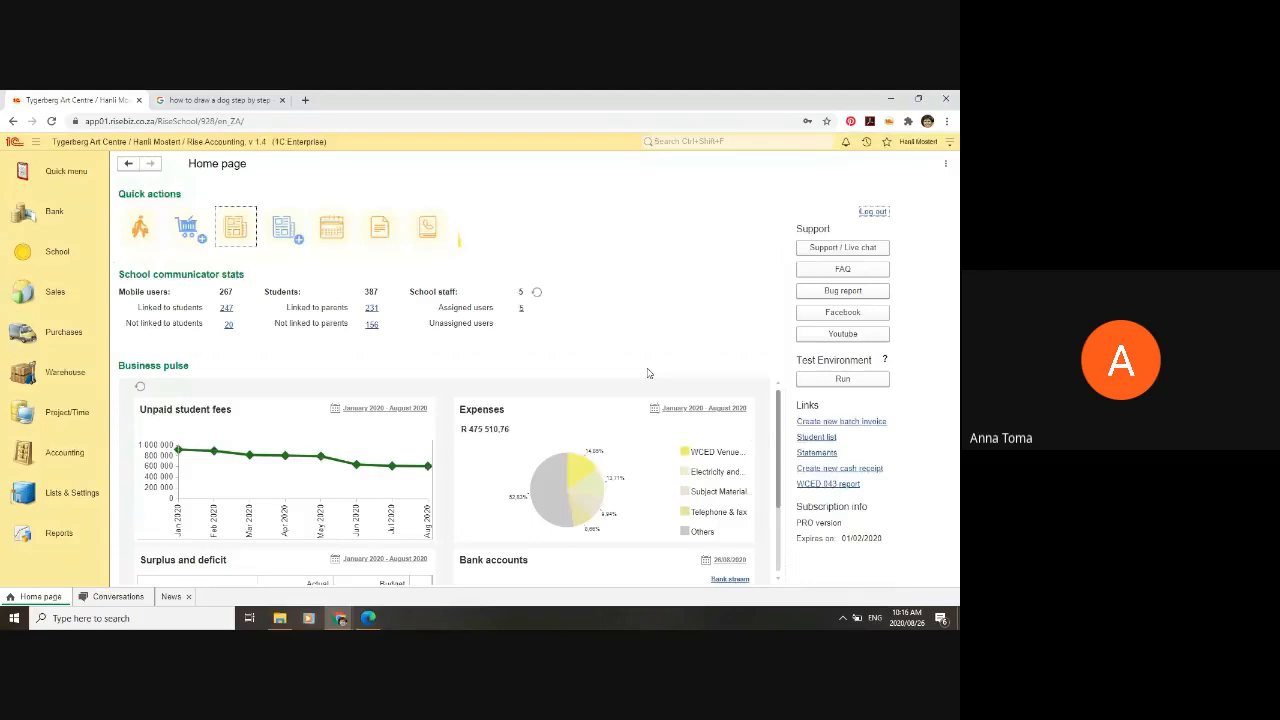
left_click(62, 460)
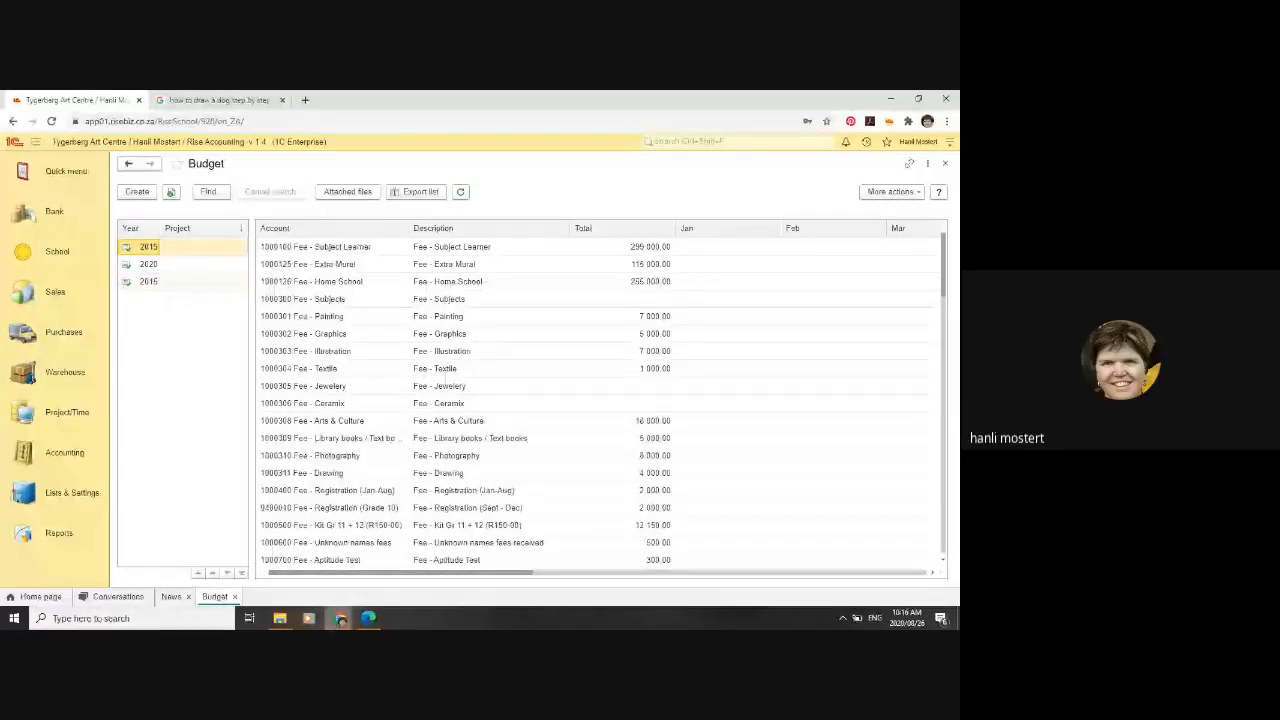
Step: Turn on the microphone in the Google Meet call and return to the Rise Accounting Budget list
left_click(458, 552)
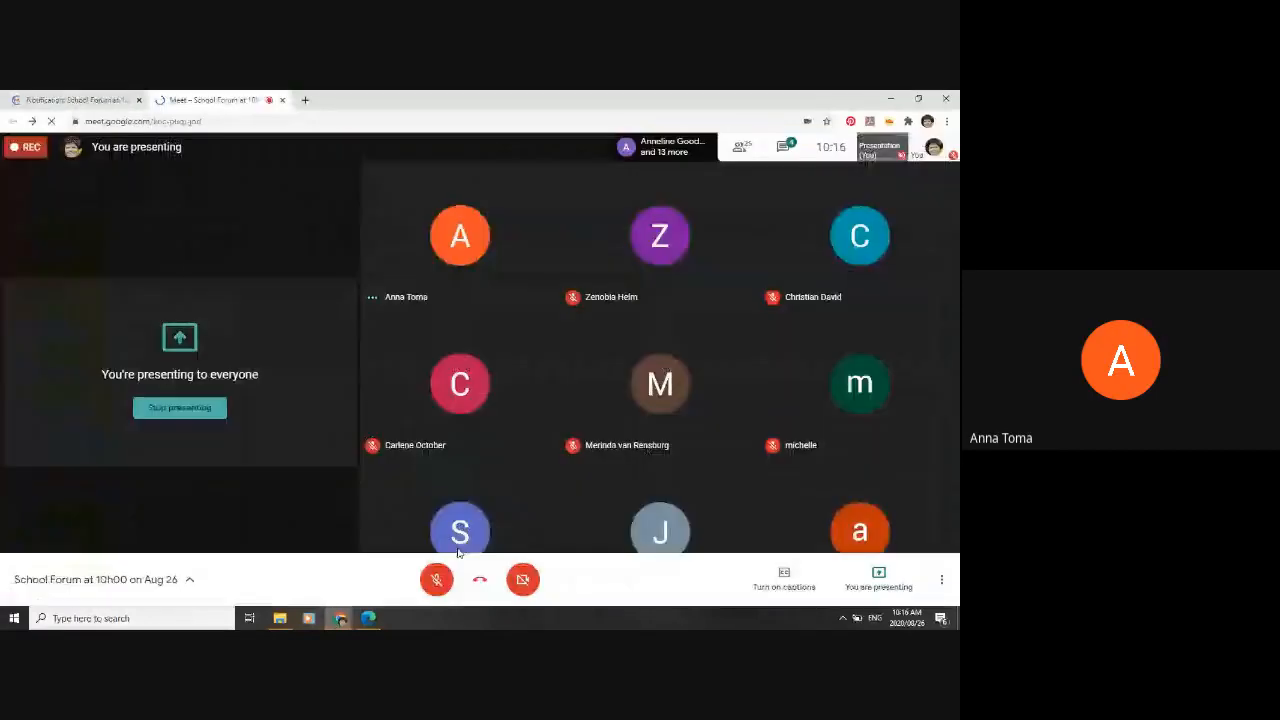
left_click(437, 580)
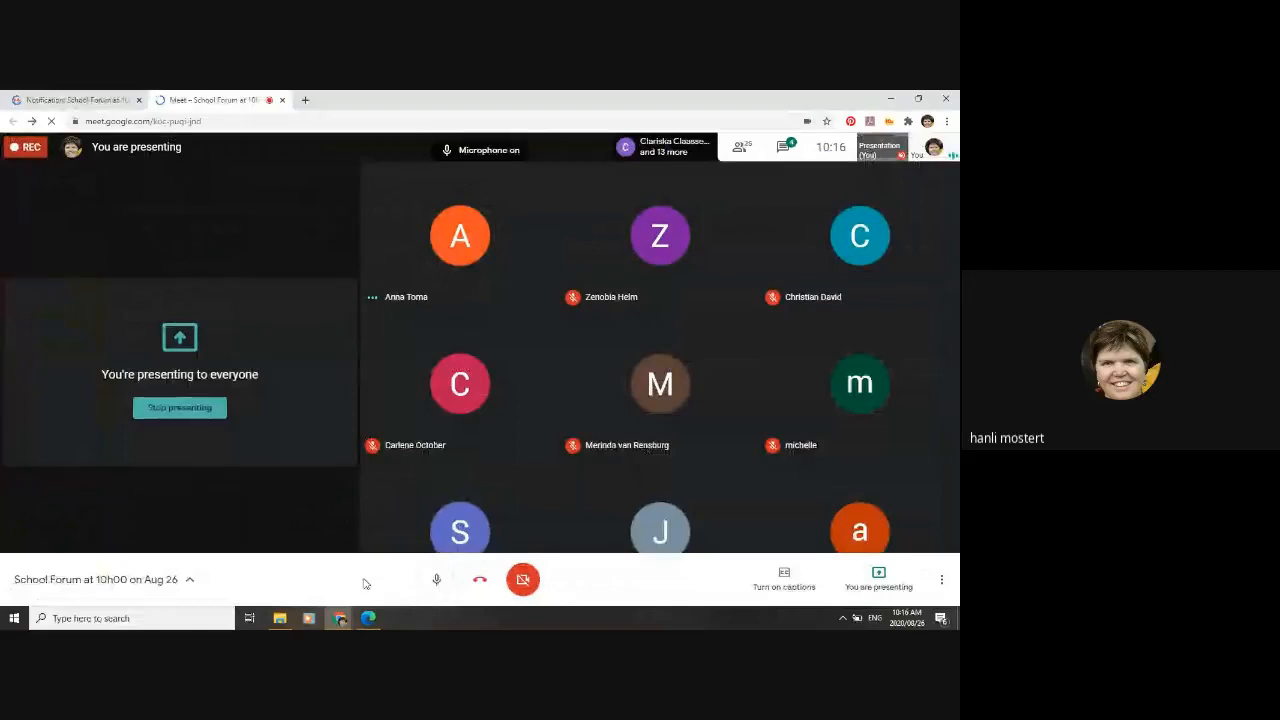
mouse_move(338, 621)
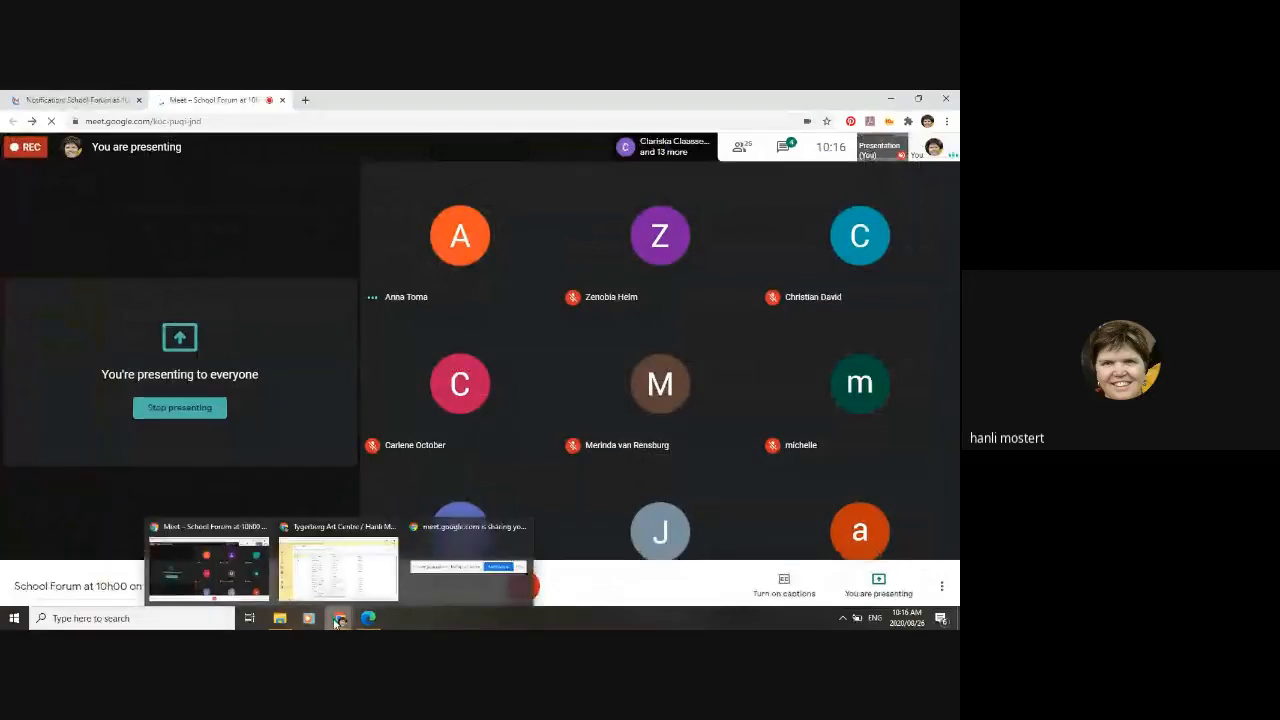
left_click(344, 586)
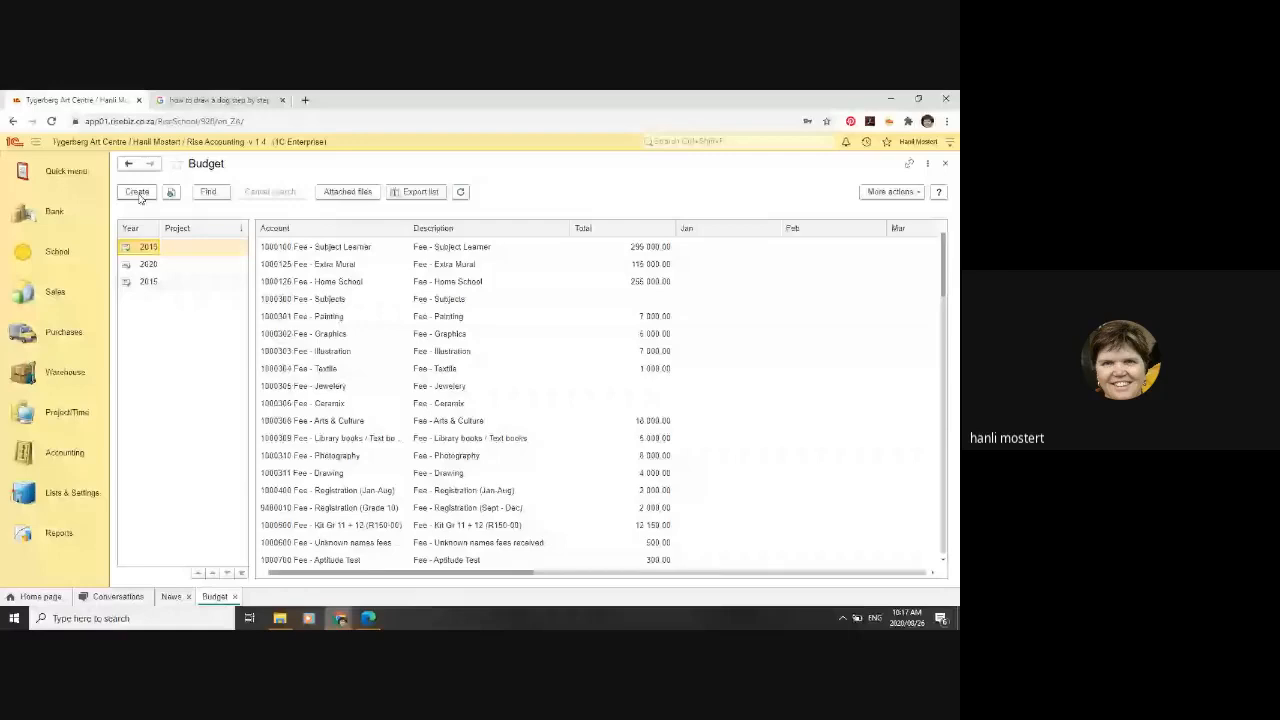
Step: Create a budget for the year 2016 with the description Budget 01/2016
left_click(138, 193)
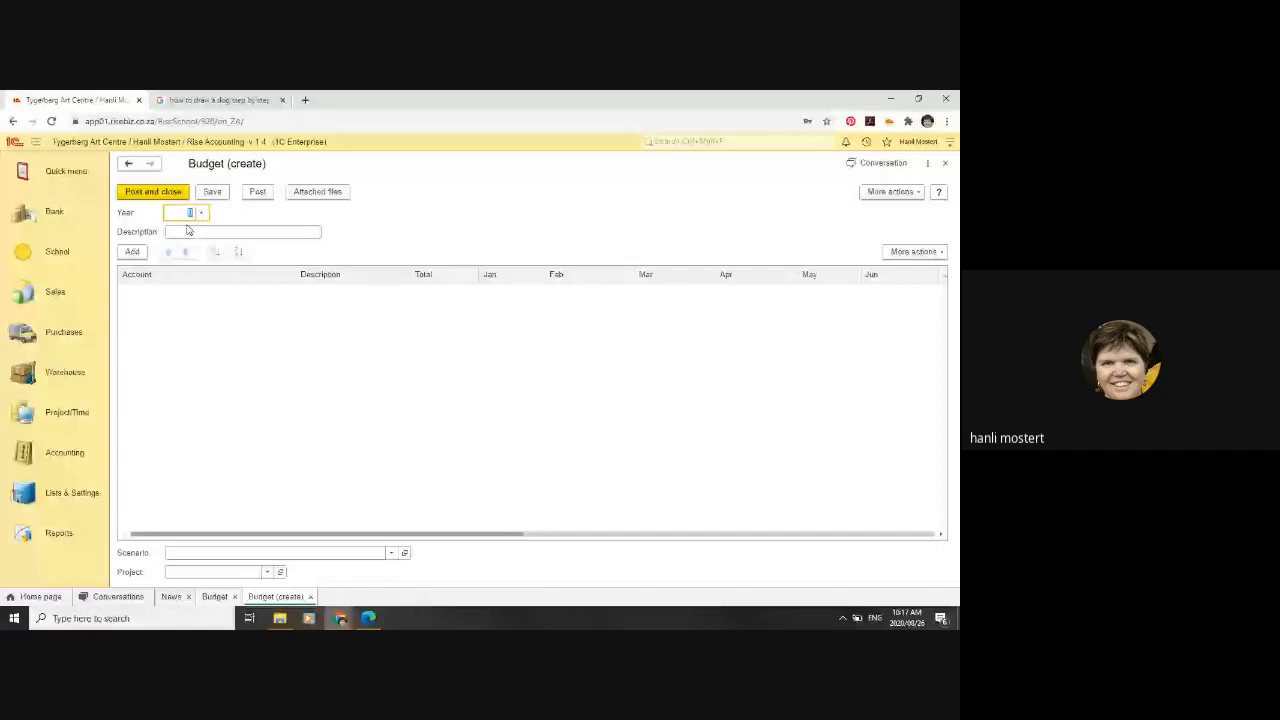
type("2016")
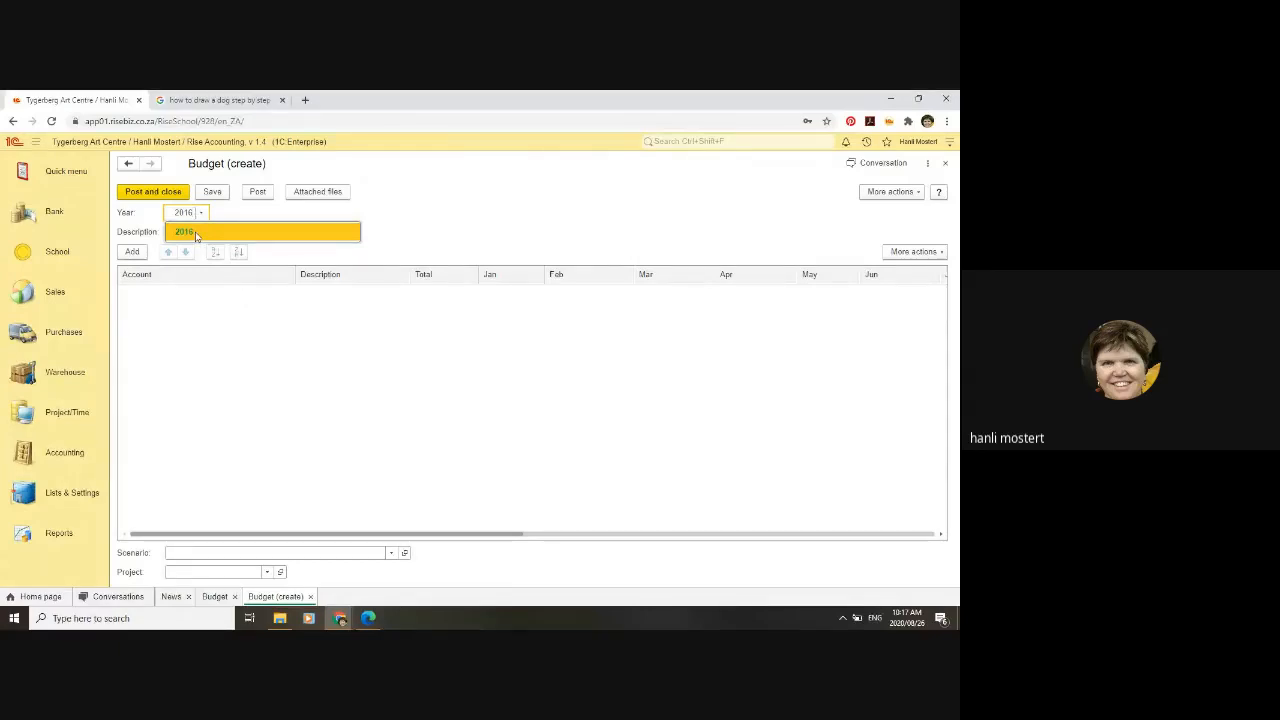
key("Return")
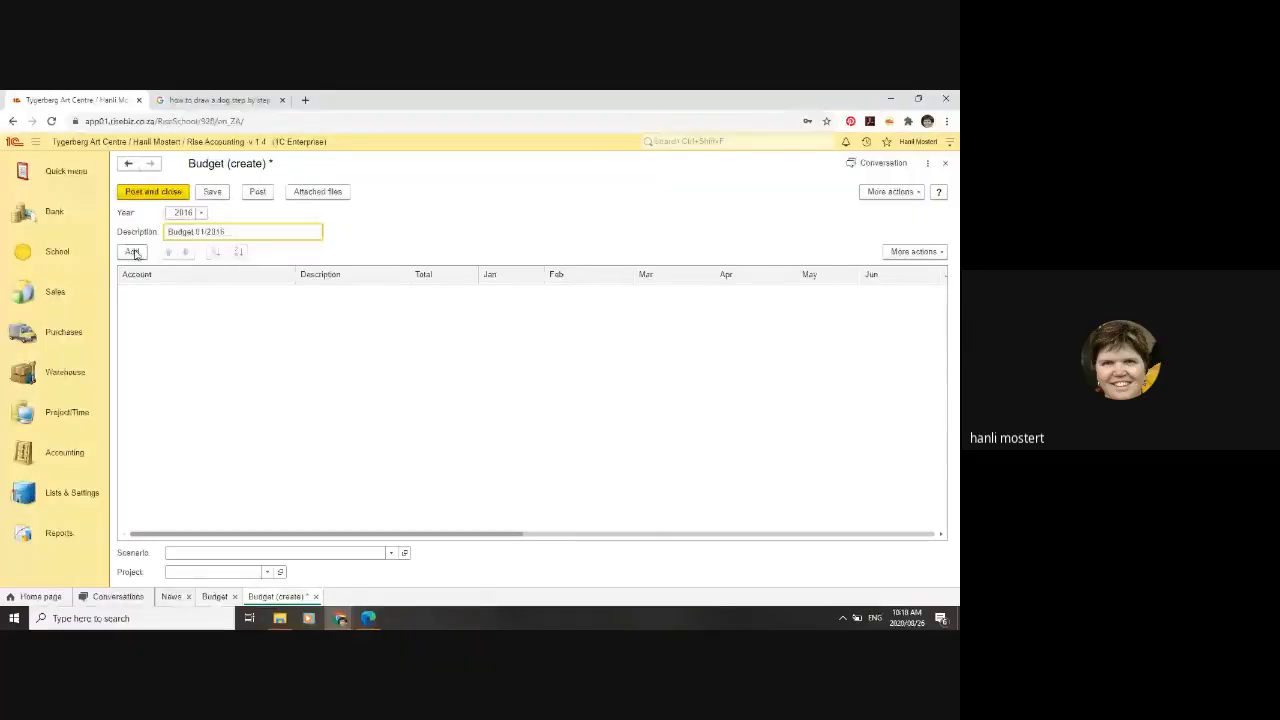
Step: Add budget lines for the accounts 3050000 Advertisments & Promotions and 2850000 Bad DEBT in respect of School Fee
left_click(133, 252)
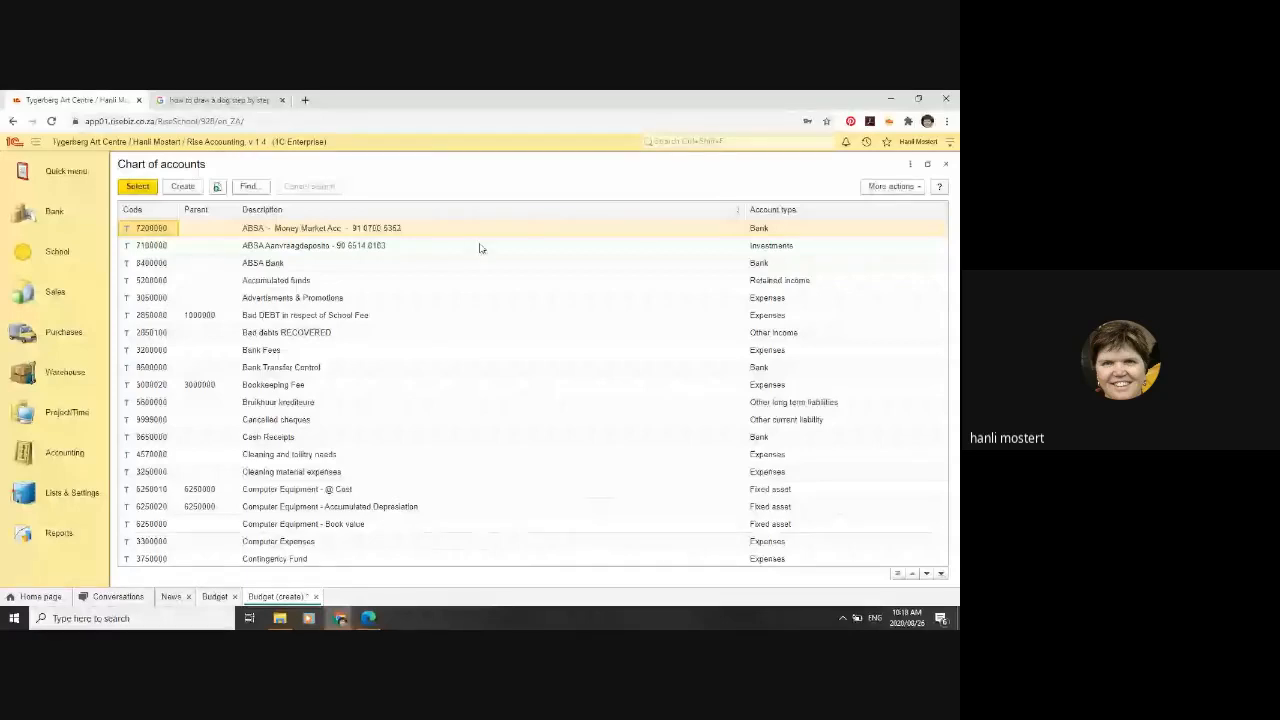
left_click(148, 298)
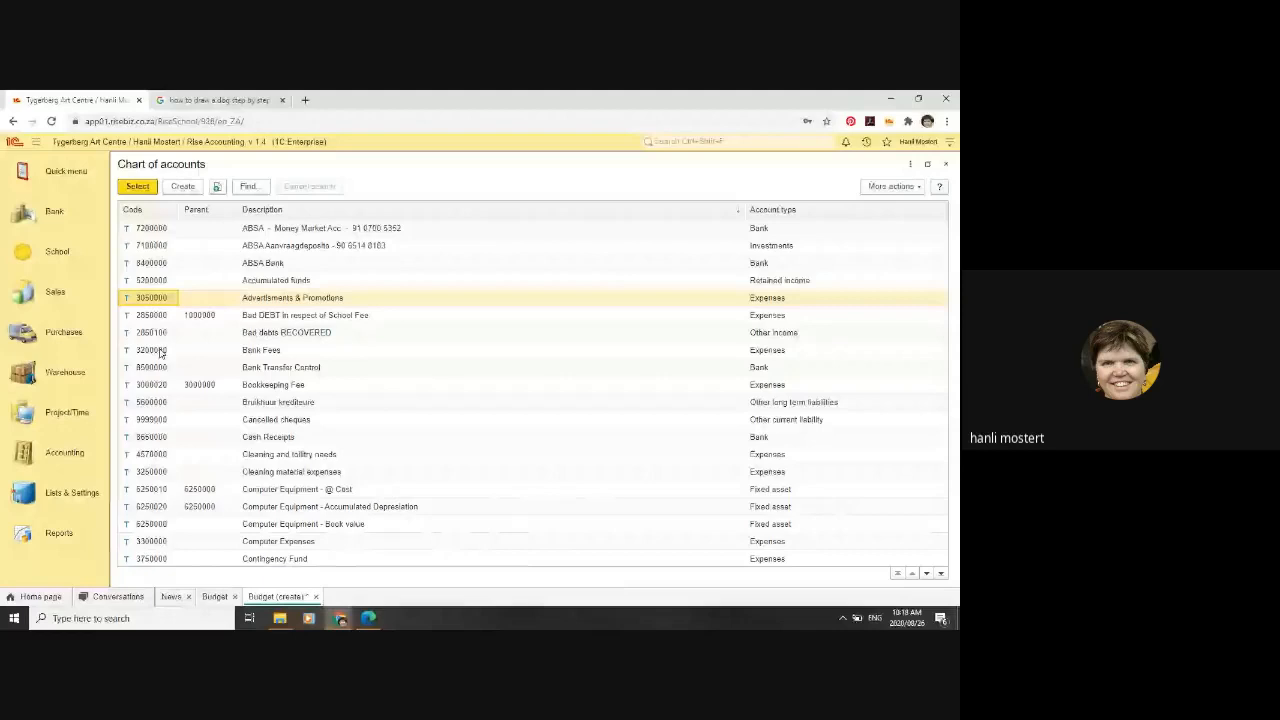
key("Return")
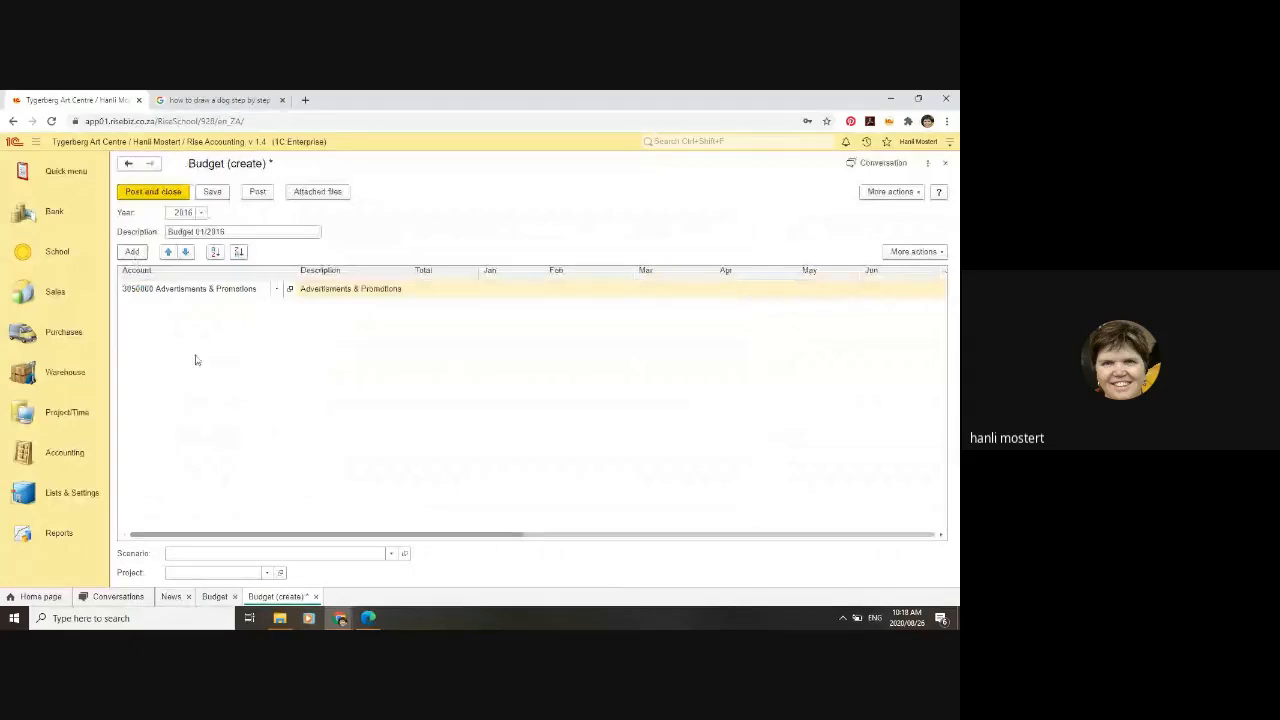
double_click(164, 346)
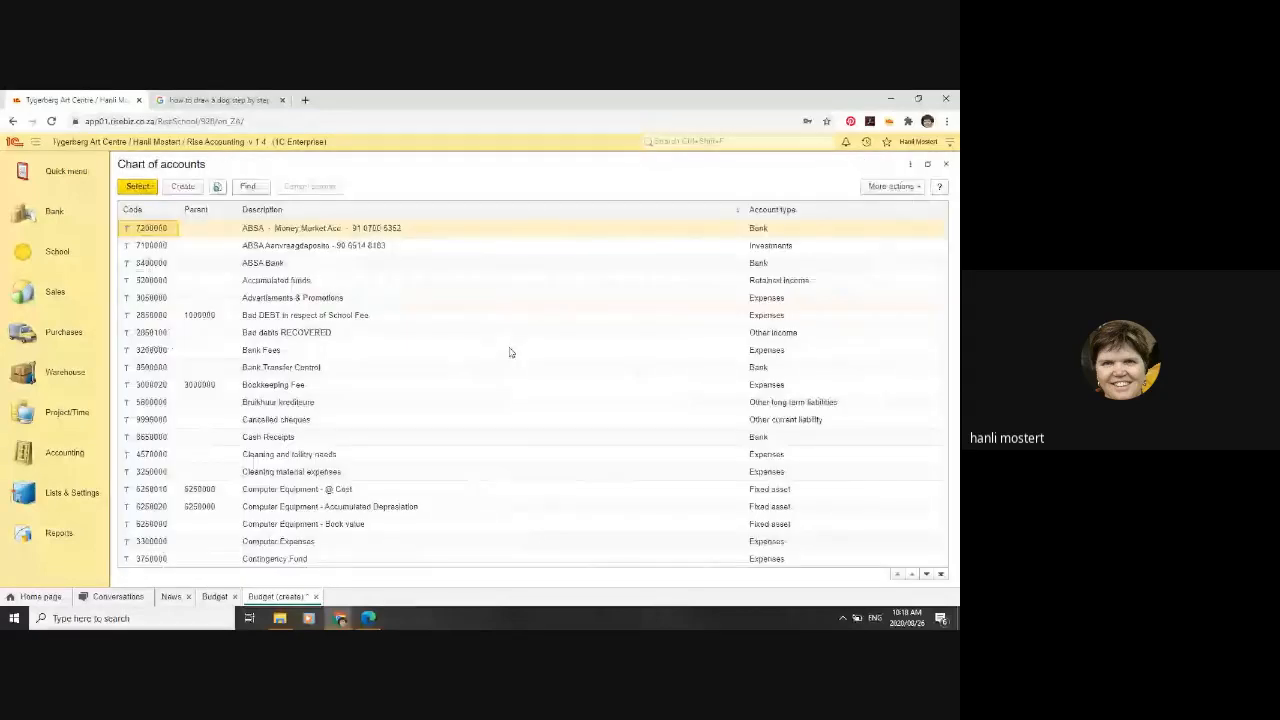
left_click(148, 316)
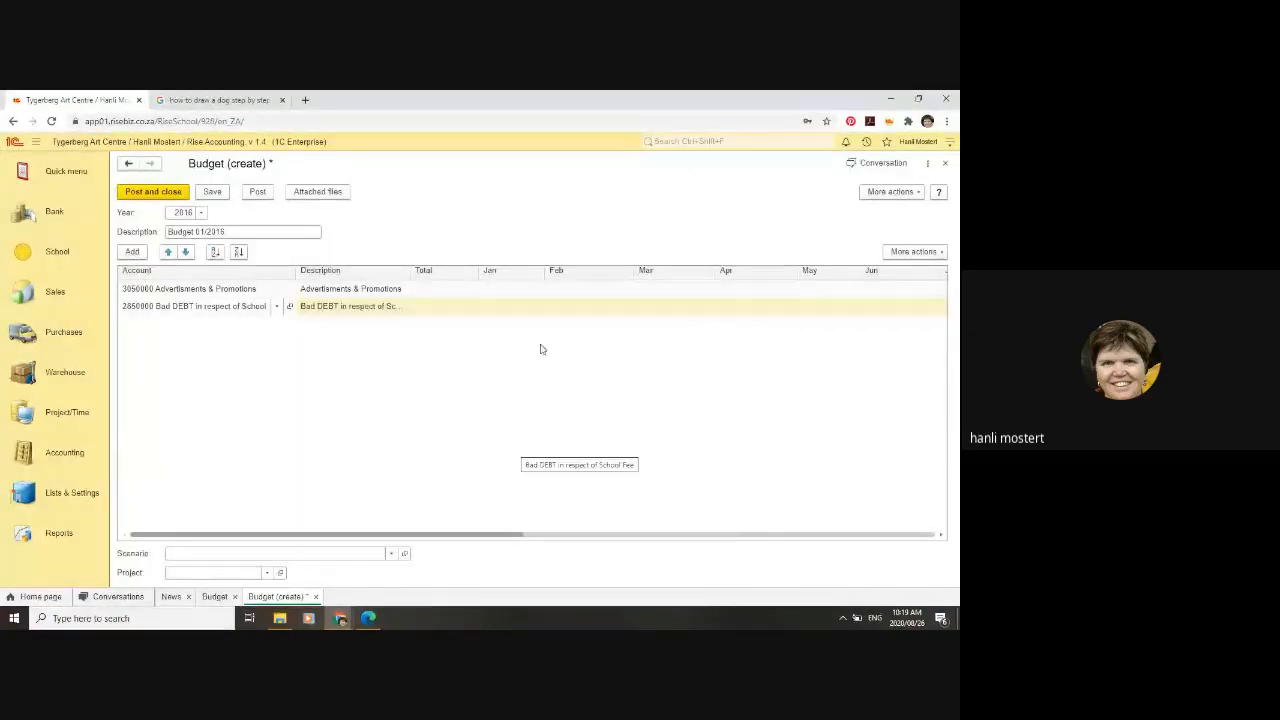
Step: Add a budget line for the account 1000126 Fee - Home School
key("Insert")
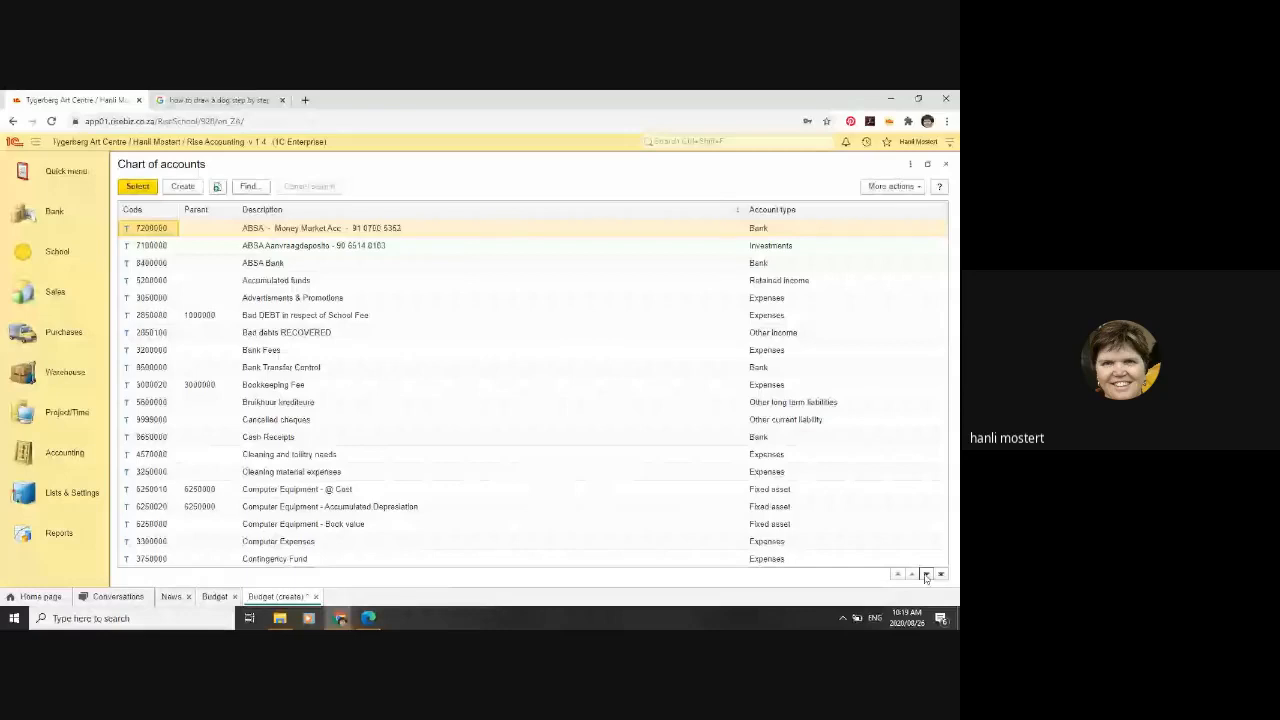
left_click(926, 574)
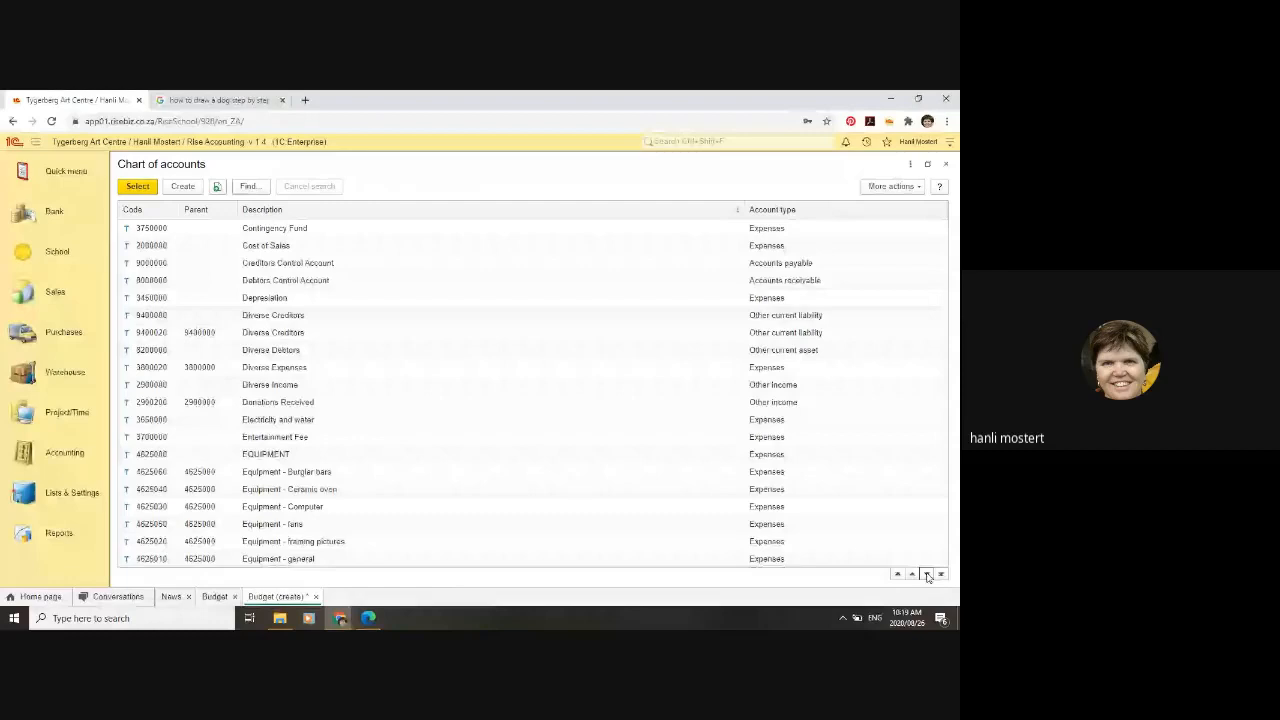
left_click(926, 574)
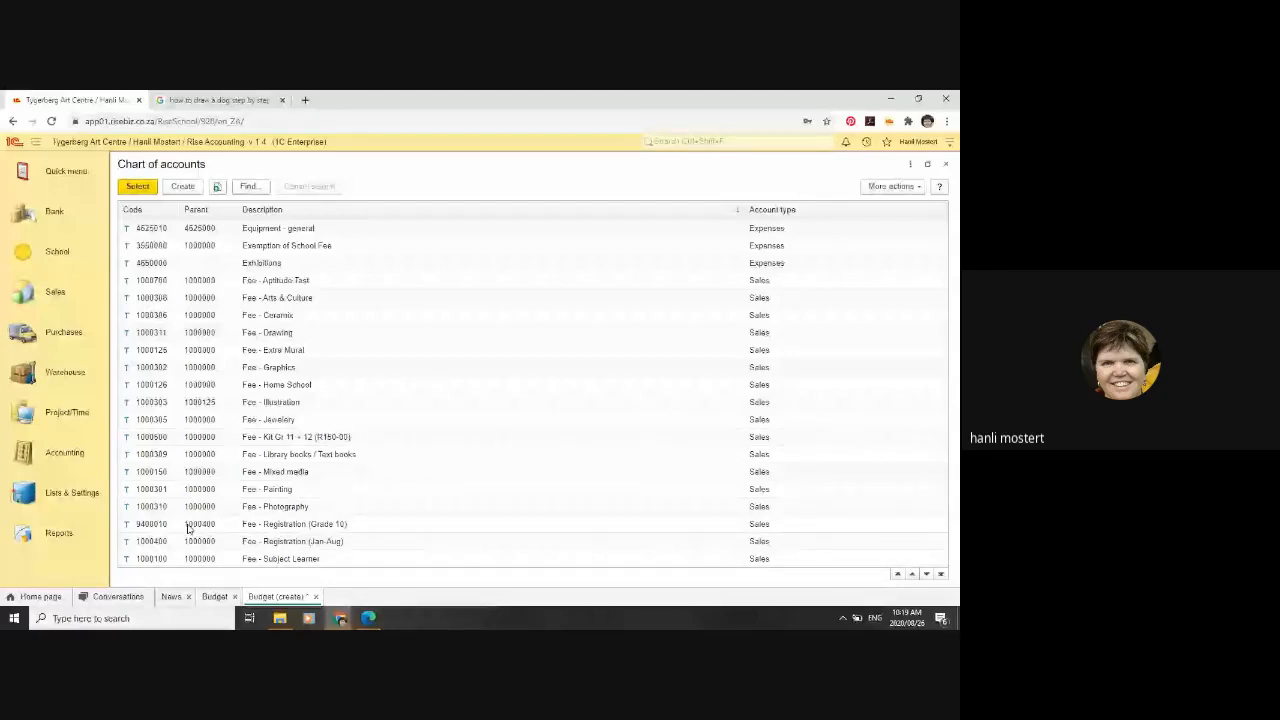
left_click(153, 385)
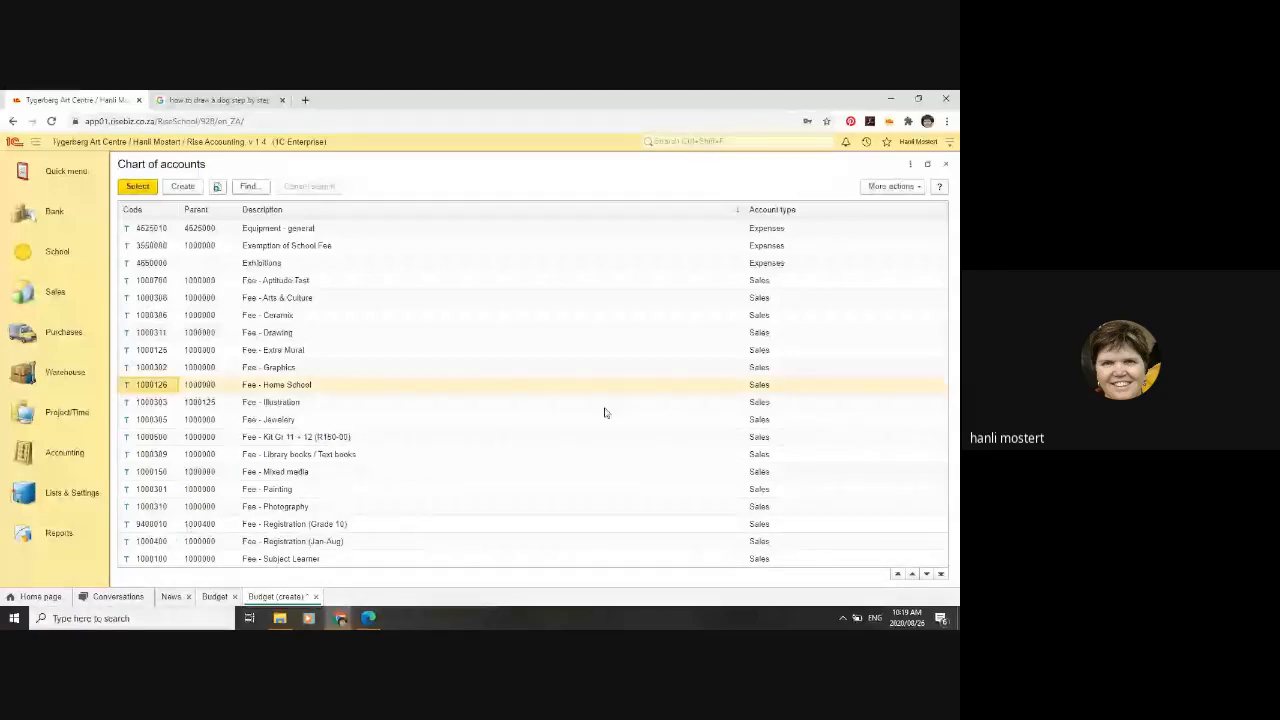
key("Return")
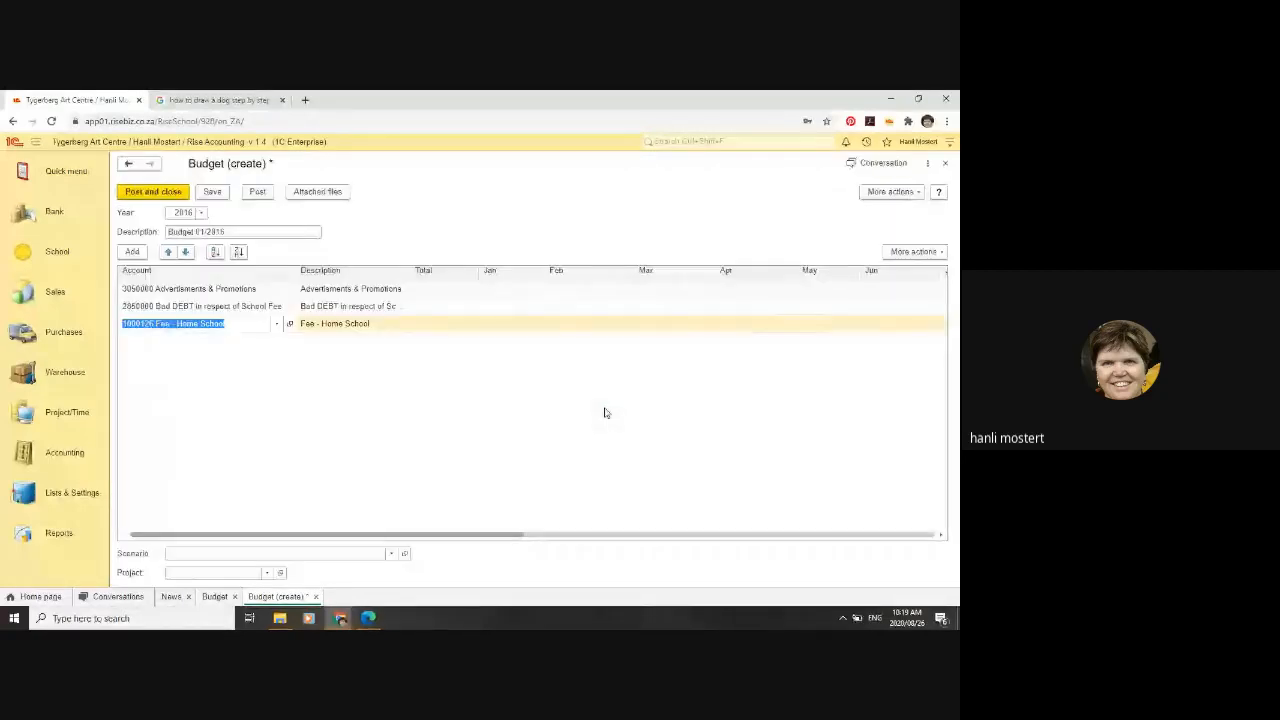
Step: Set the March amount of the Advertisments & Promotions line to 10 000
left_click(388, 291)
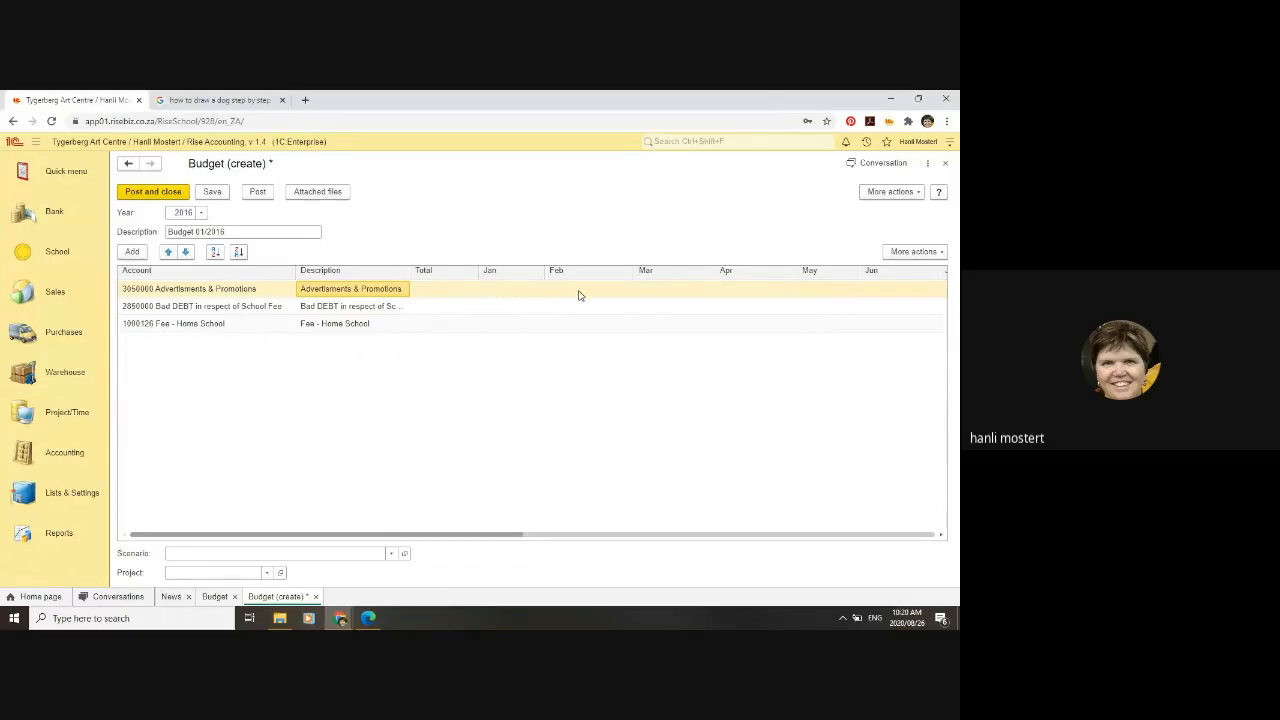
double_click(650, 293)
type("10000")
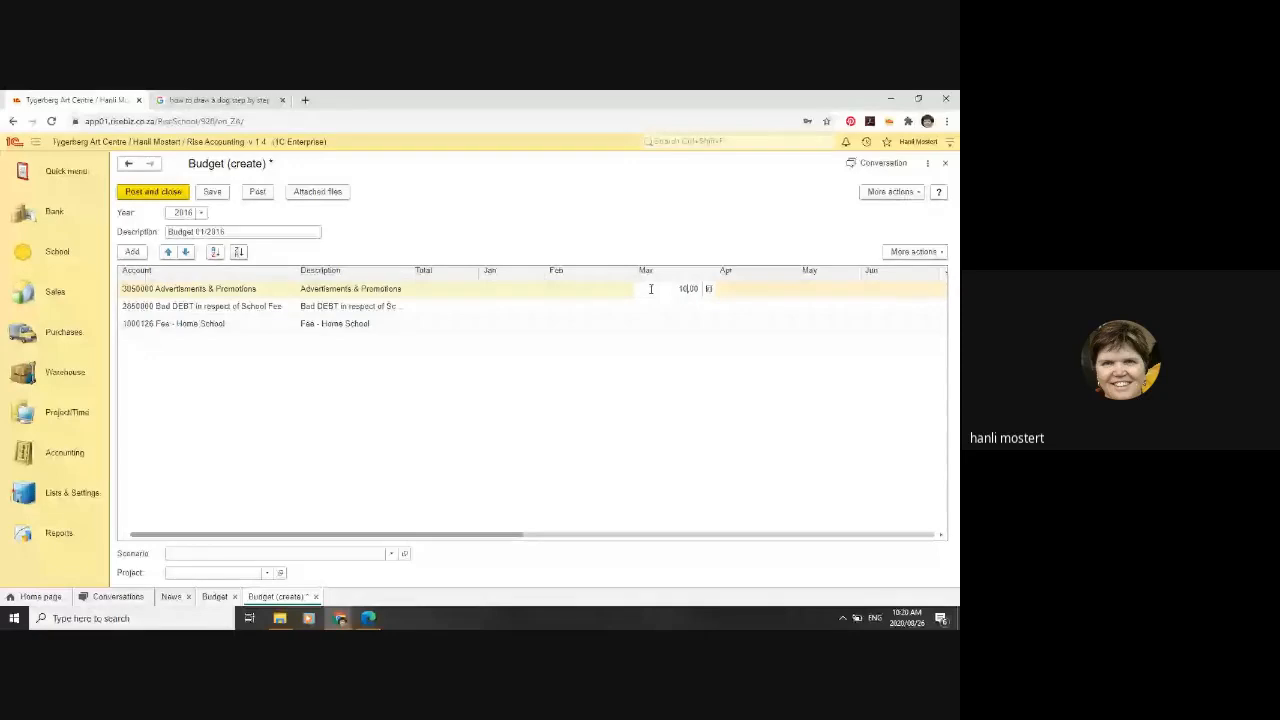
type("000")
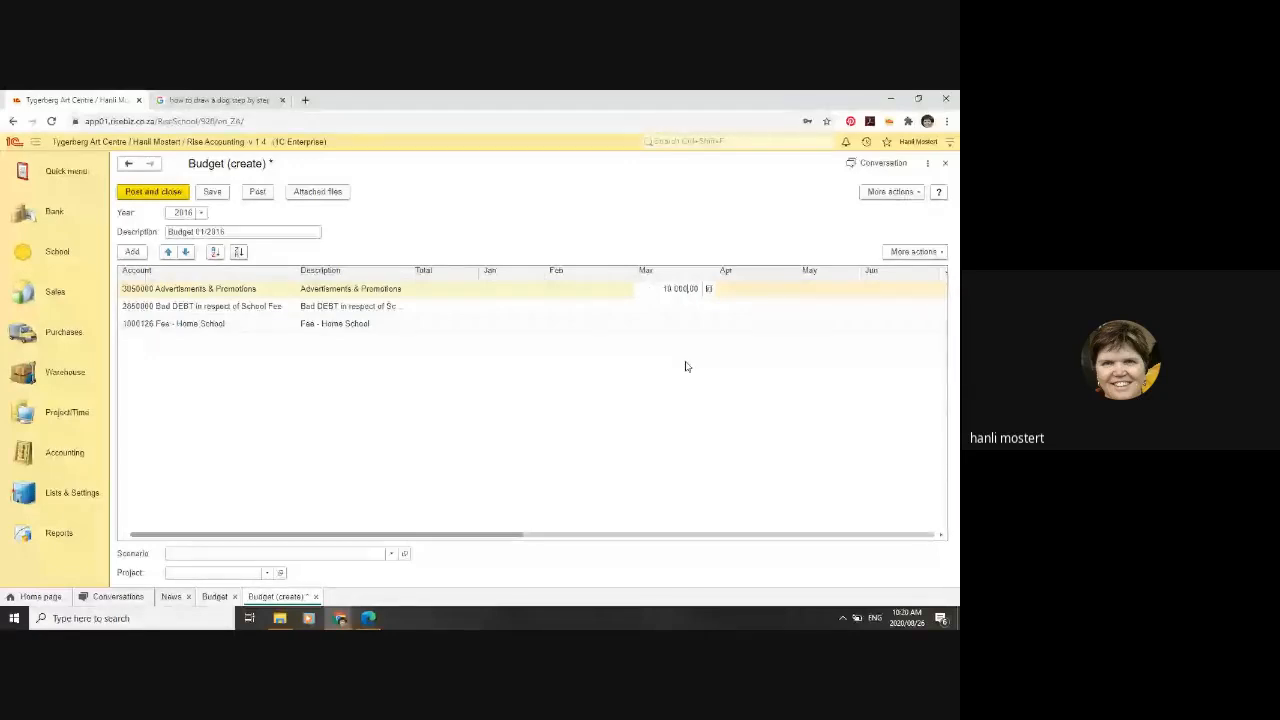
key("Return")
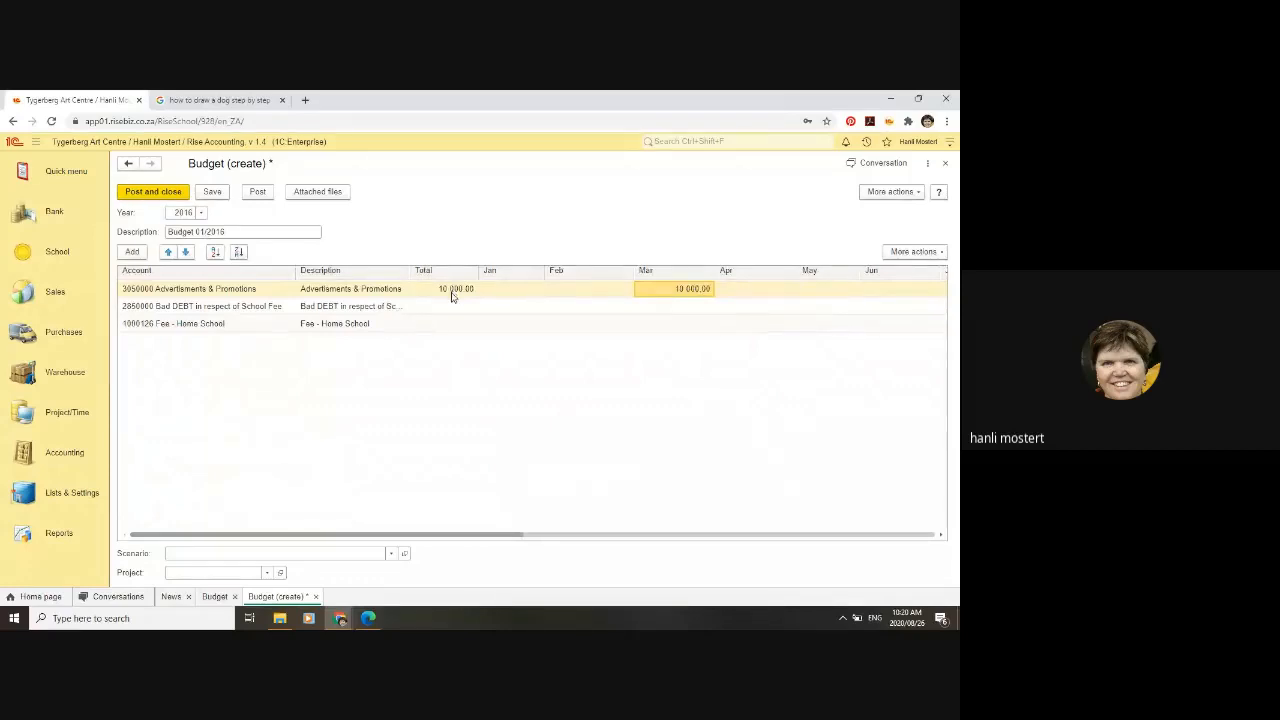
Step: Set the yearly total of the Fee - Home School line to 120 000
left_click(447, 324)
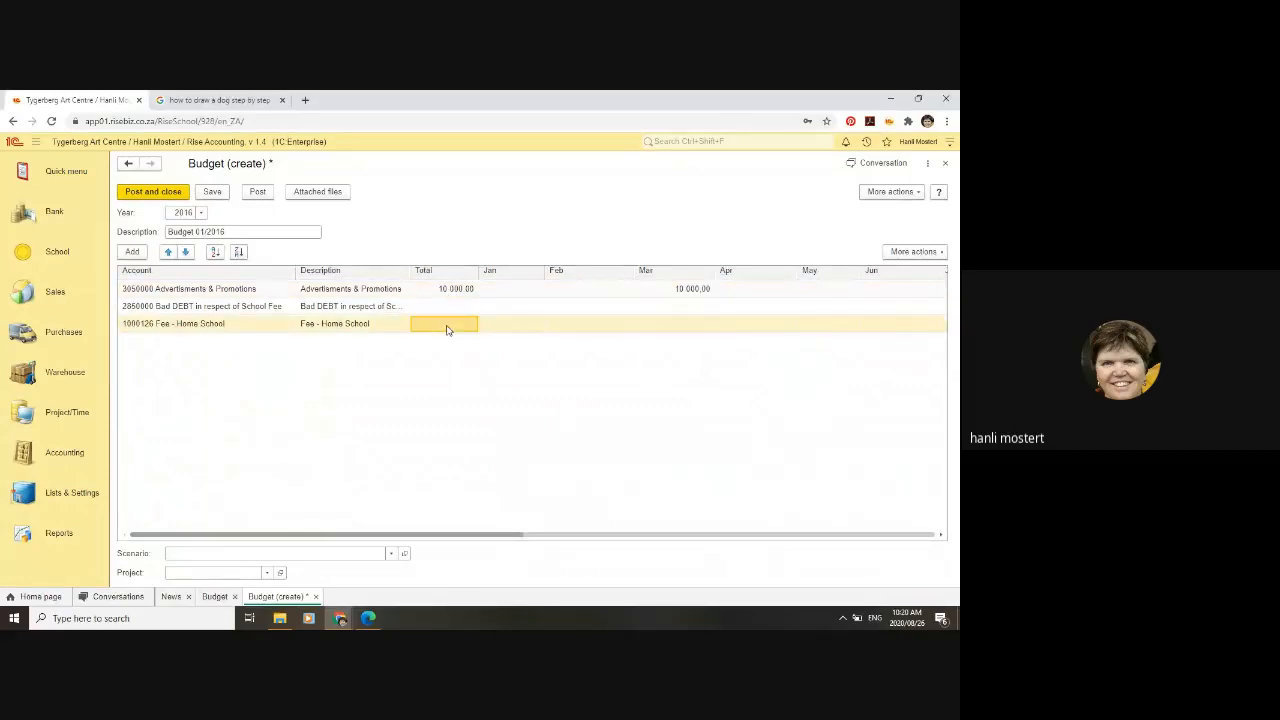
double_click(447, 328)
left_click(447, 324)
type("120 000,00")
key("Return")
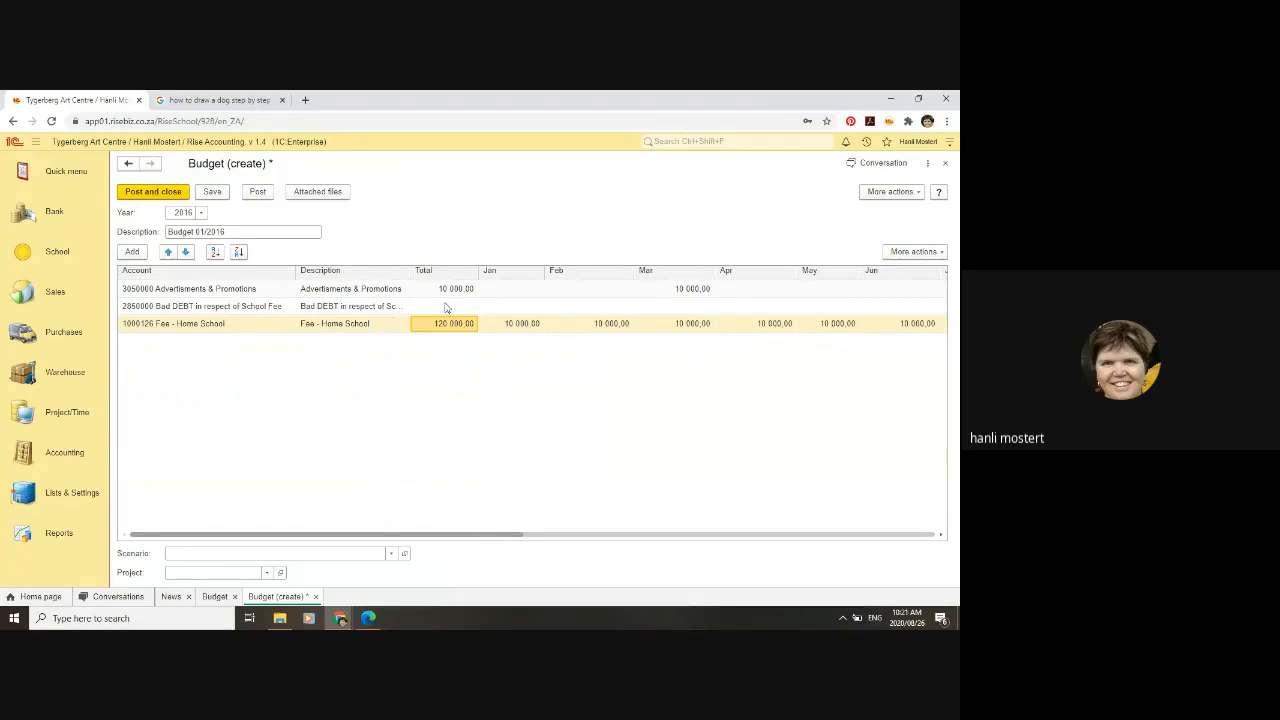
Step: Set the March and June amounts of the Bad DEBT in respect of School Fee line to 5 000 each
left_click(657, 310)
left_click(658, 310)
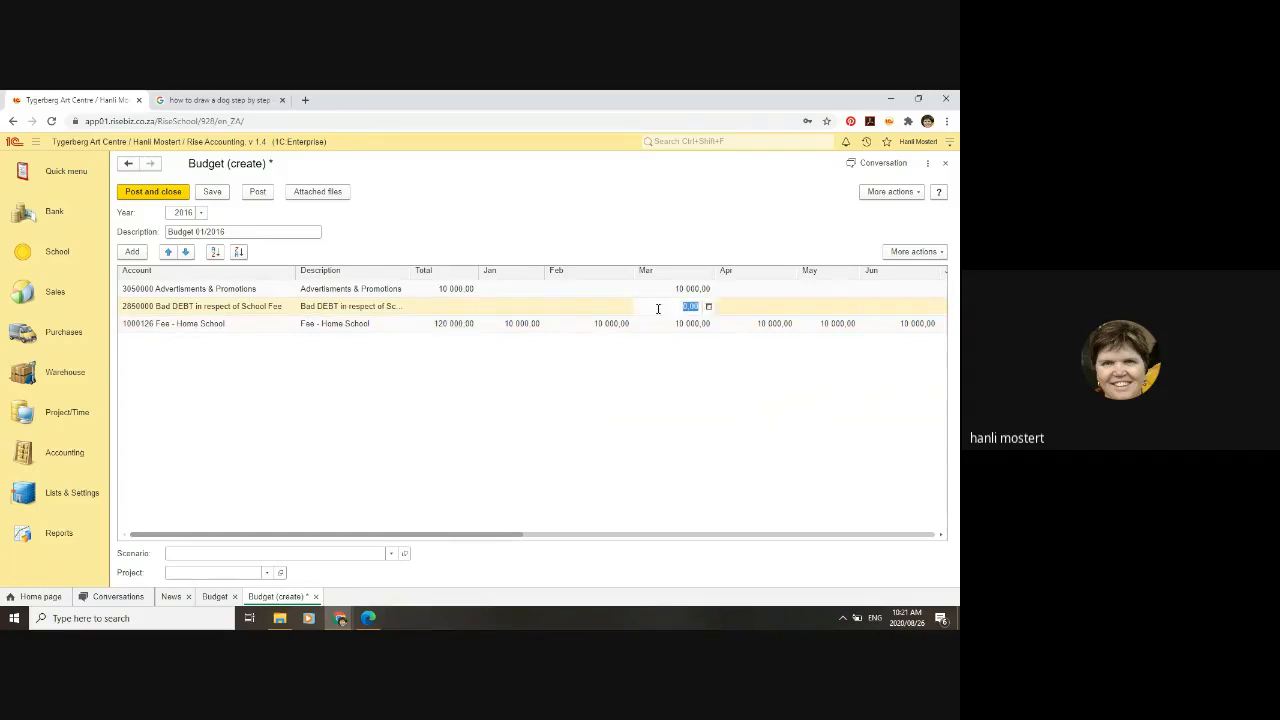
type("60")
left_click(883, 309)
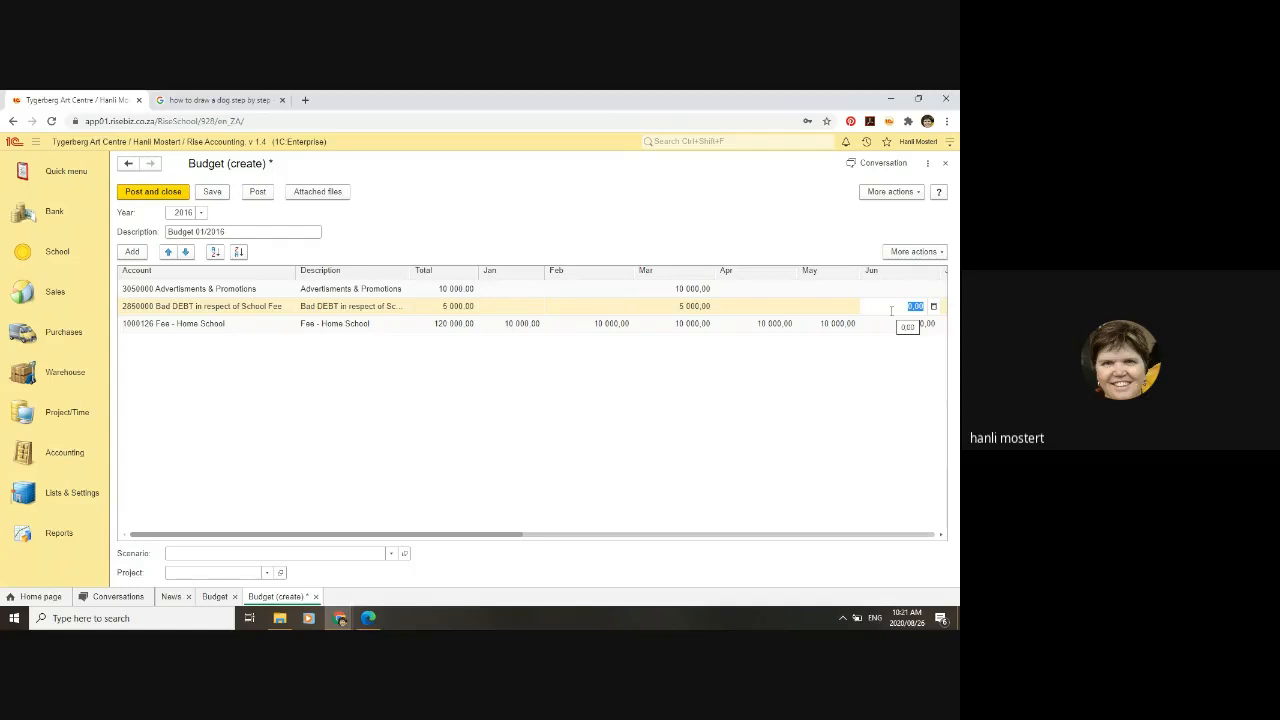
type("5 000")
left_click(849, 309)
left_click(902, 310)
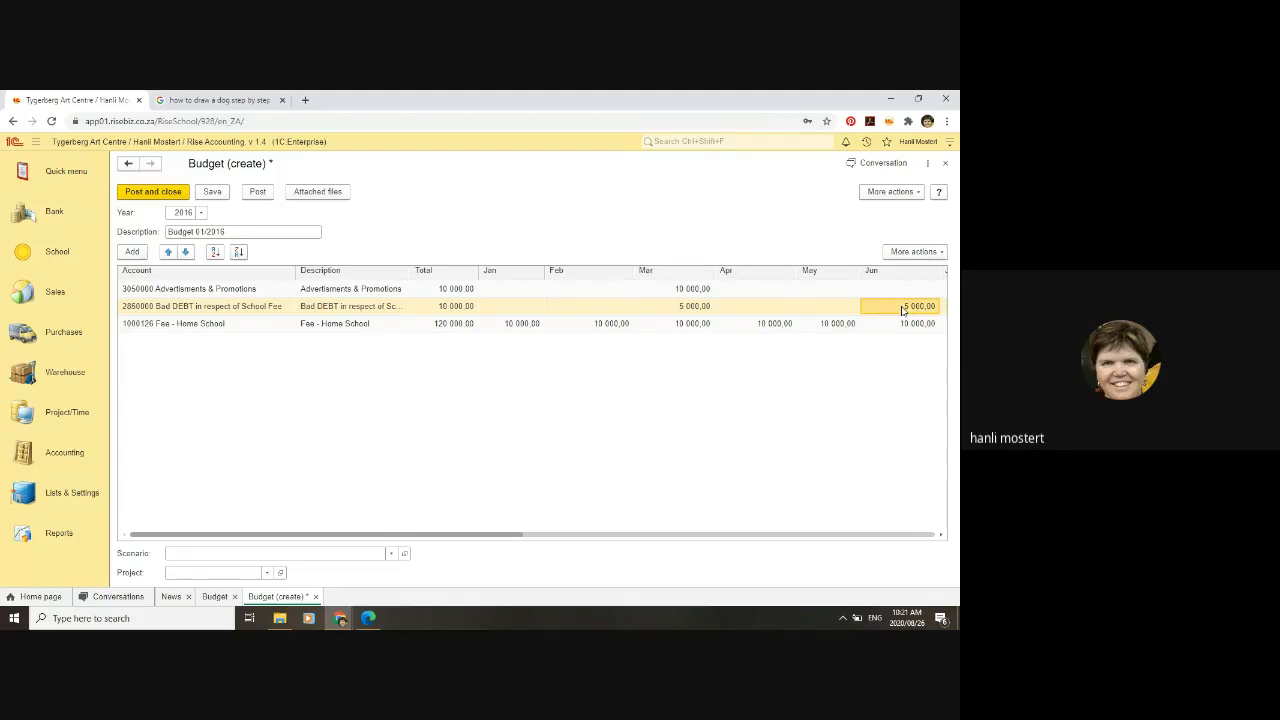
Step: Set the September and December amounts of the Bad DEBT line to 5 000 each and close the 2016 budget
key("Tab")
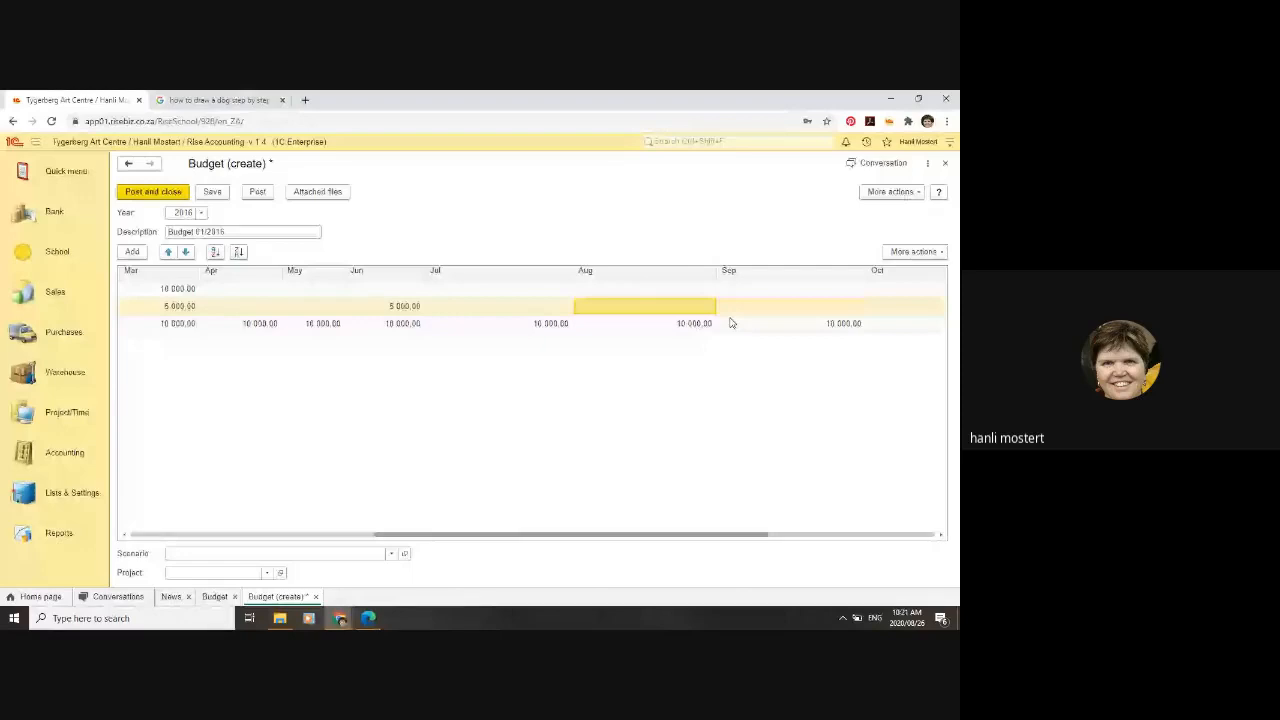
double_click(752, 308)
type("5 000")
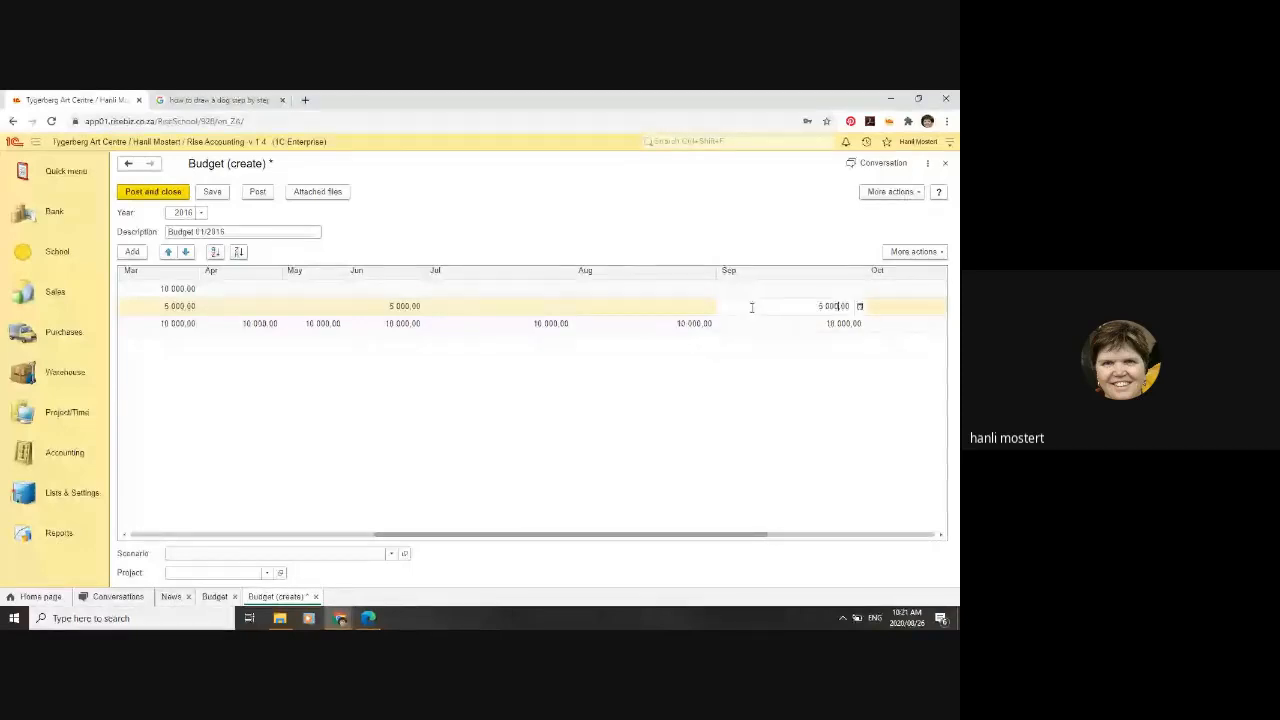
left_click(941, 535)
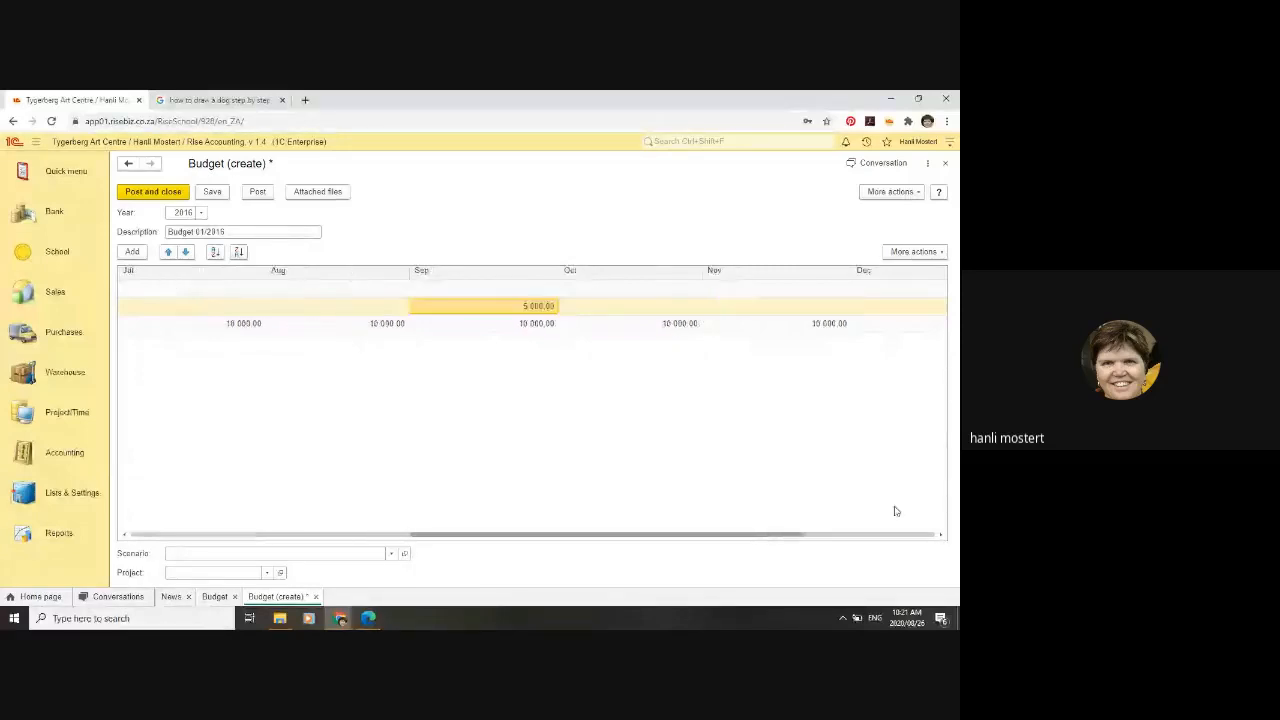
left_click(941, 535)
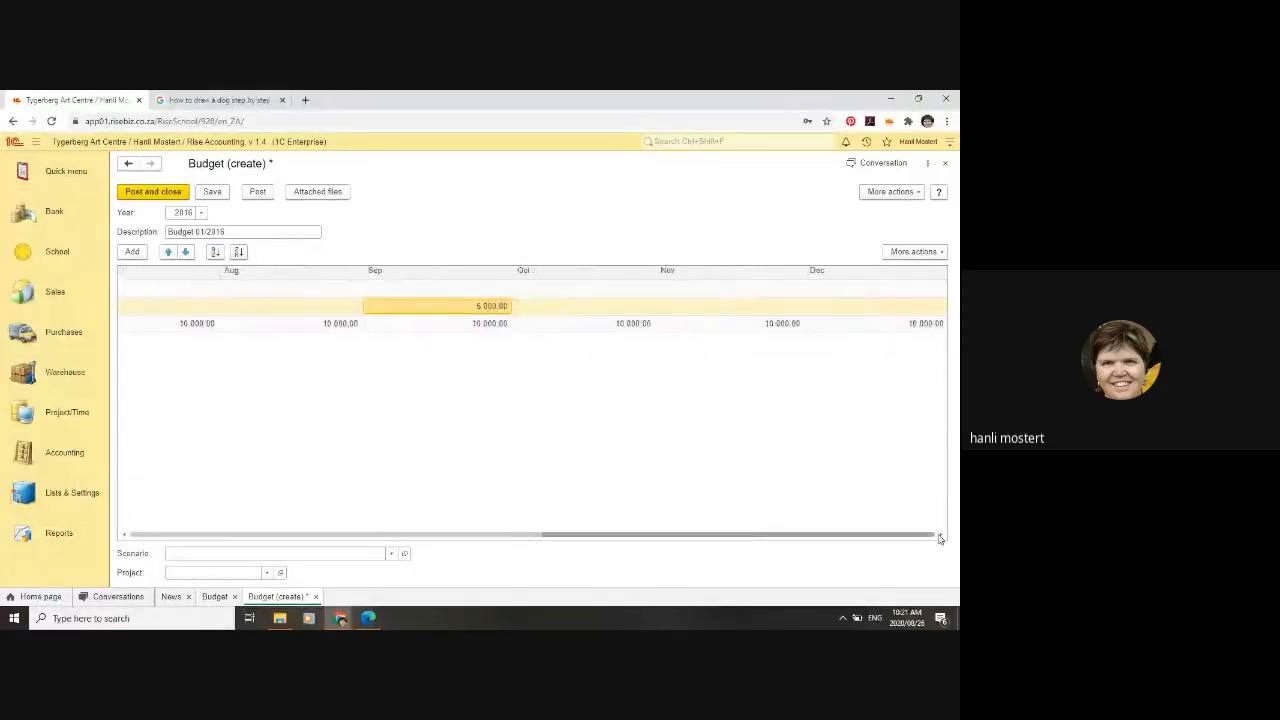
left_click(880, 306)
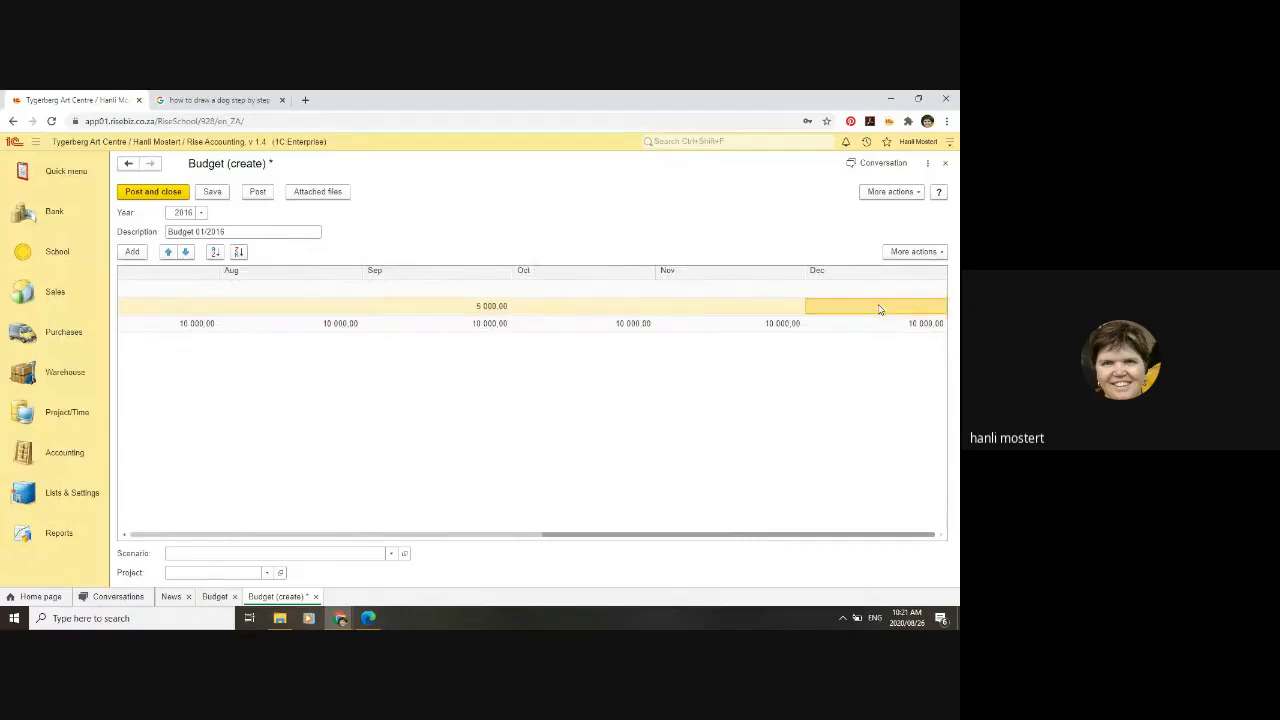
left_click(880, 307)
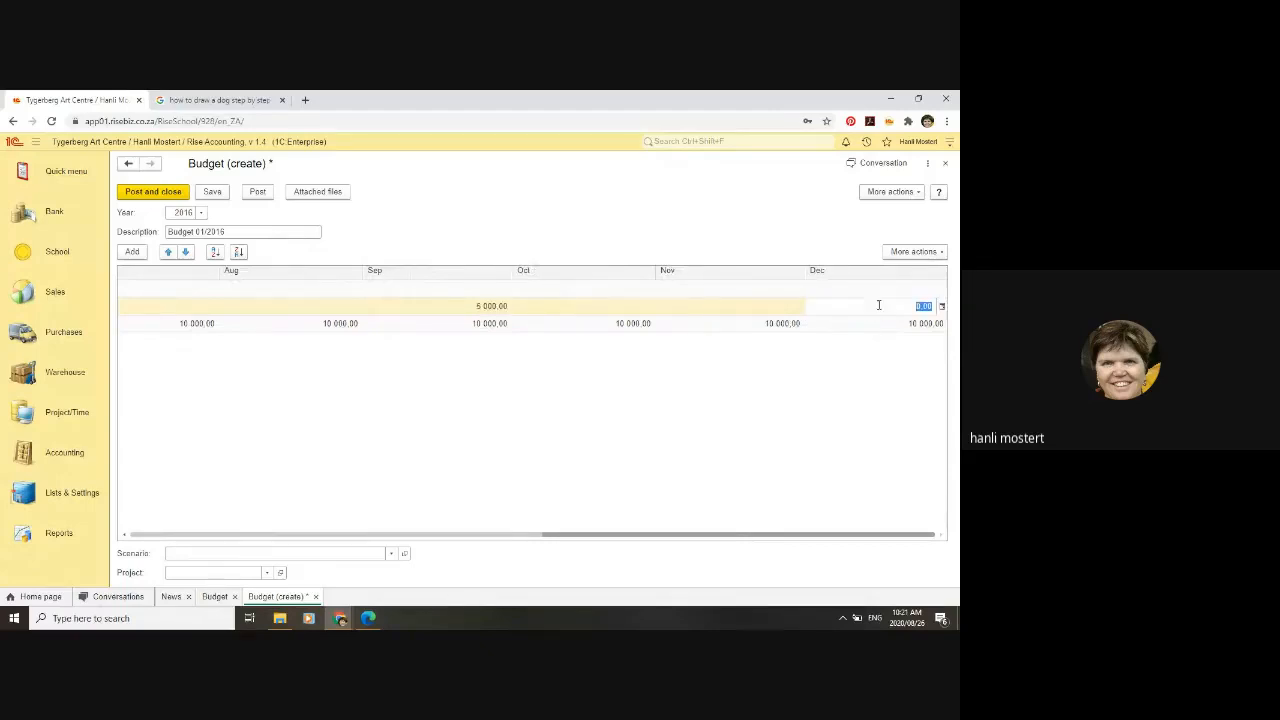
type("5000")
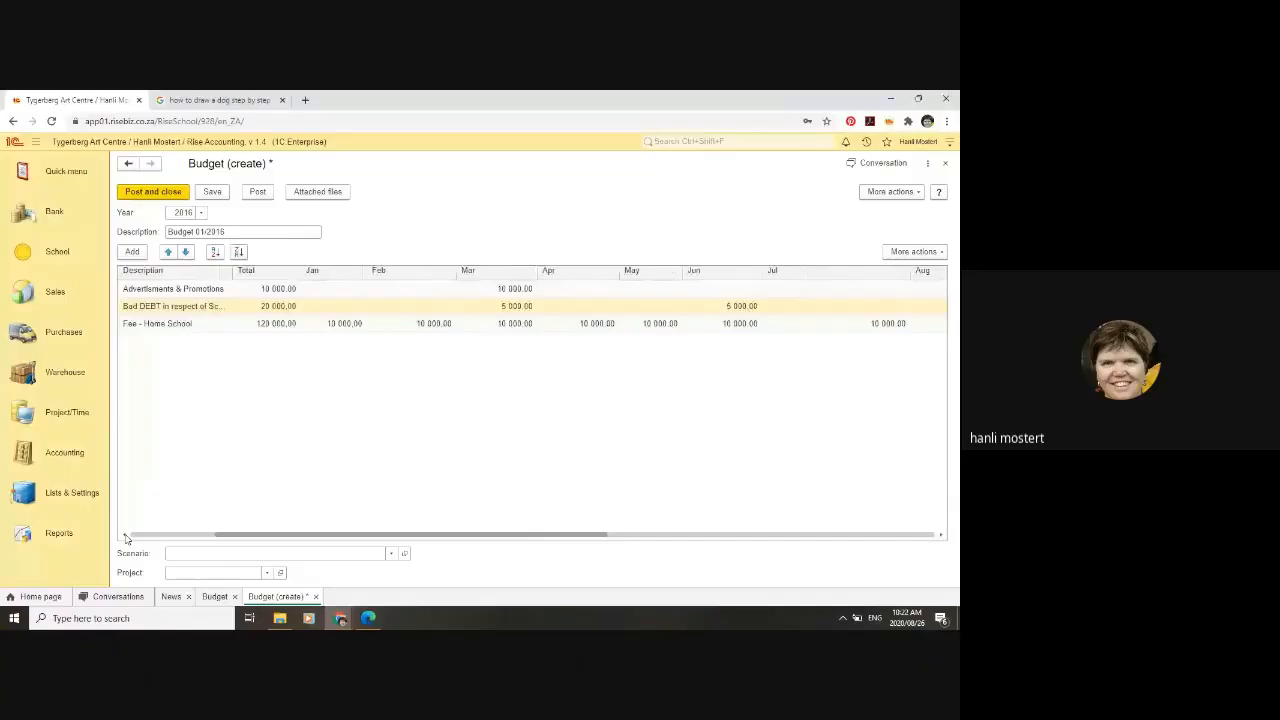
left_click(125, 536)
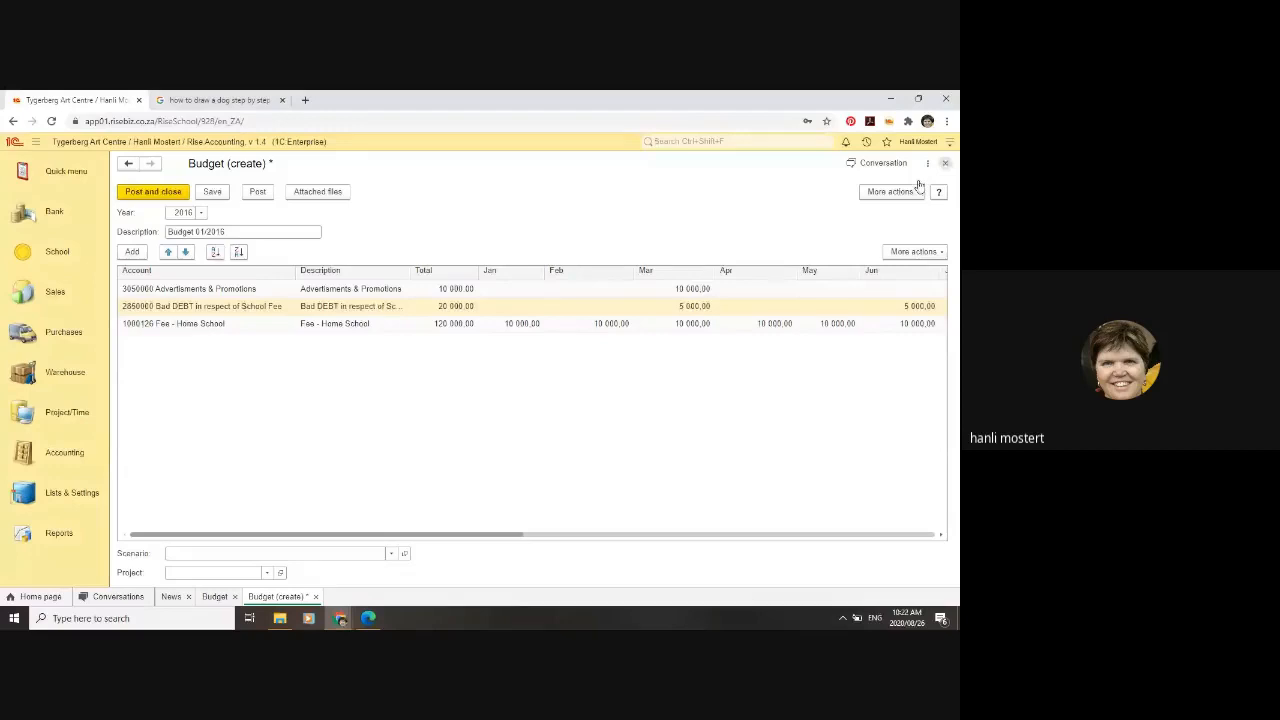
left_click(945, 163)
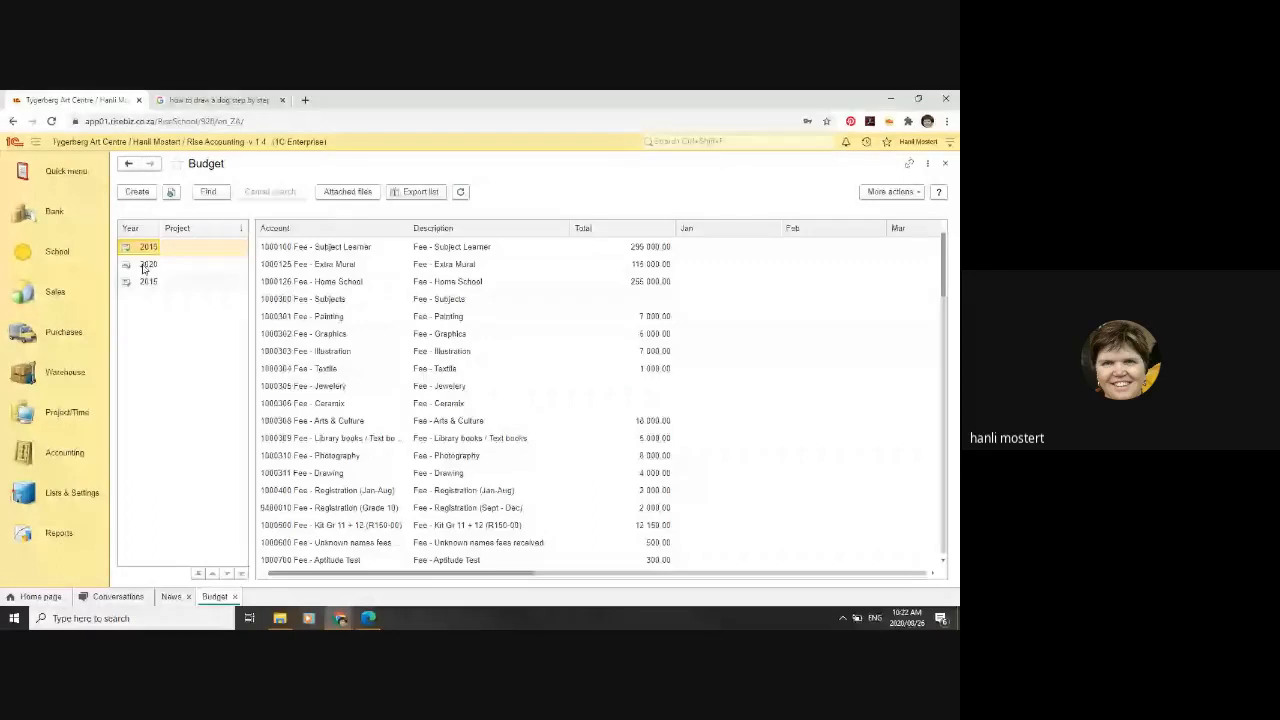
Step: Copy the 2020 budget into a new one for the year 2021 with the description Budget 01/2021
left_click(143, 266)
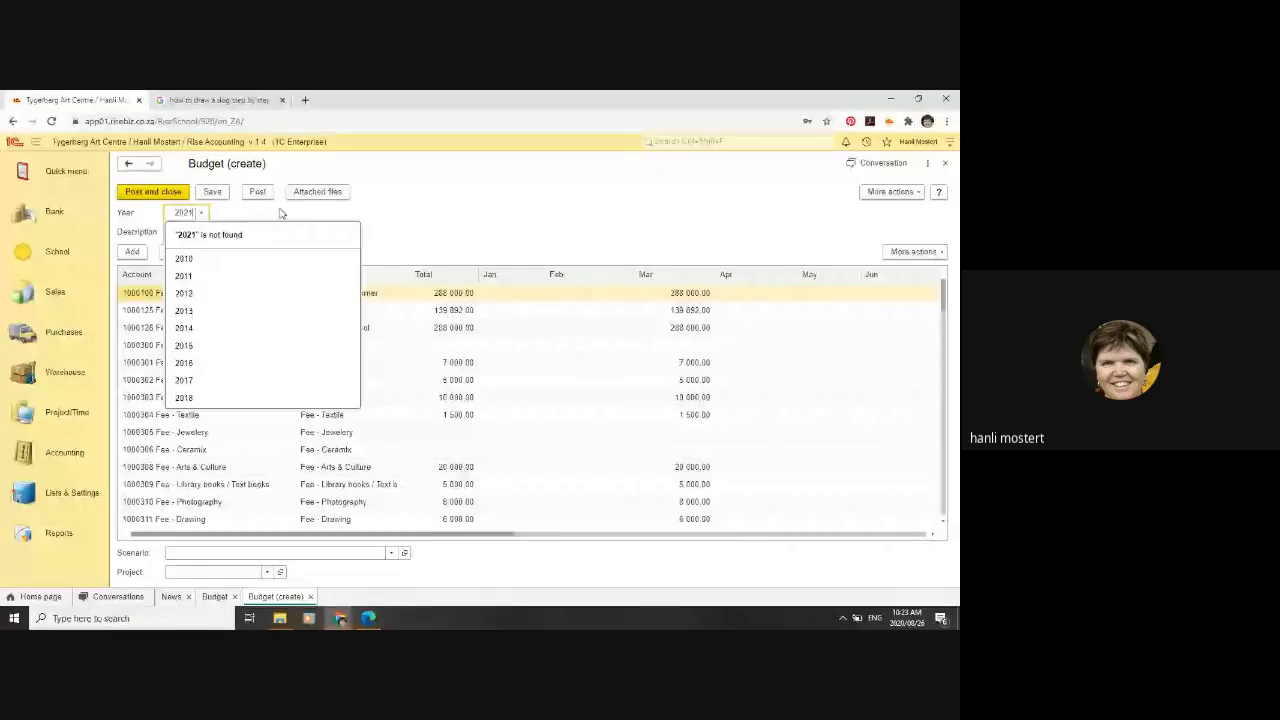
left_click(228, 228)
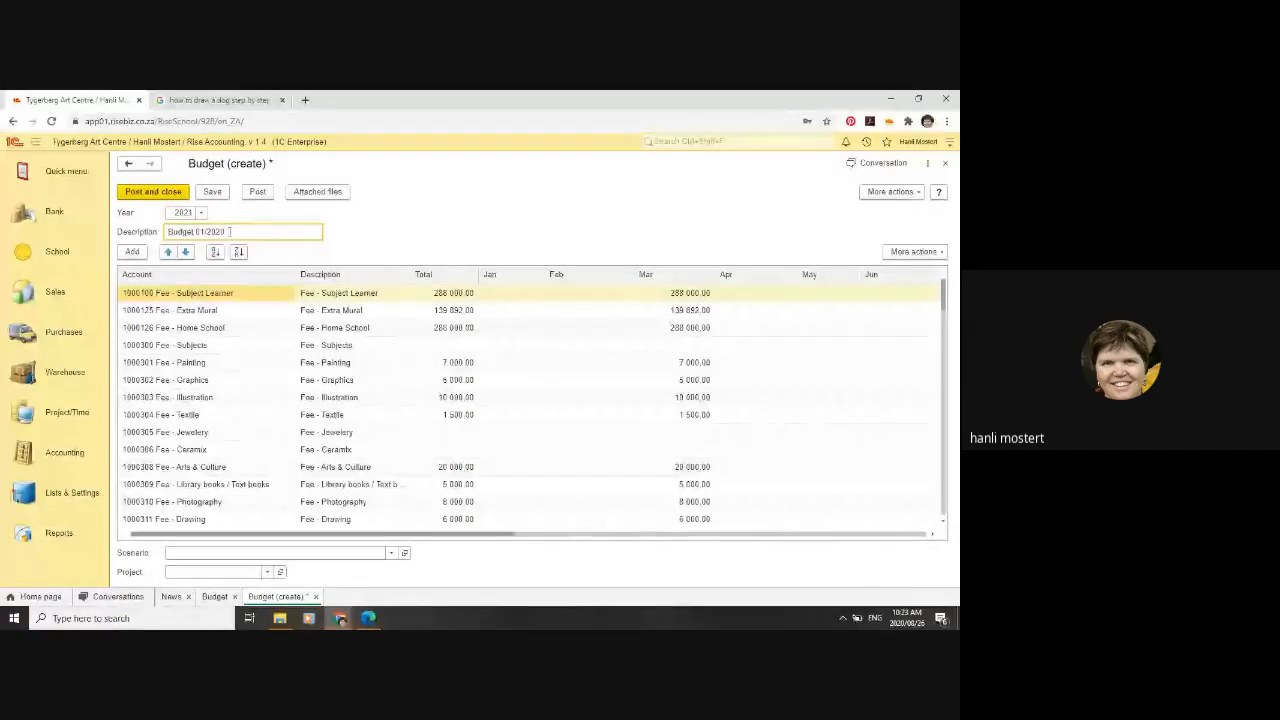
key("BackSpace")
type("1")
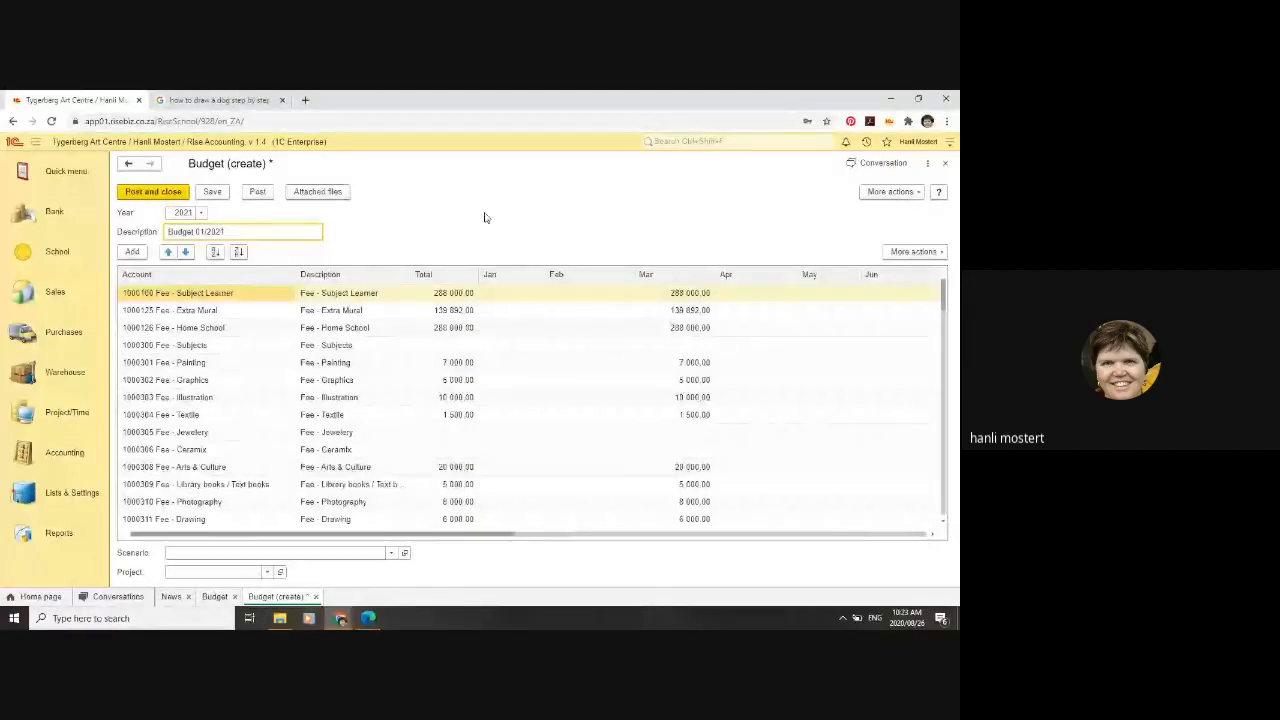
Step: Close the 2021 budget and open the Budget plan-actual (Total) report for 01/01/2020 to 31/12/2020
left_click(683, 294)
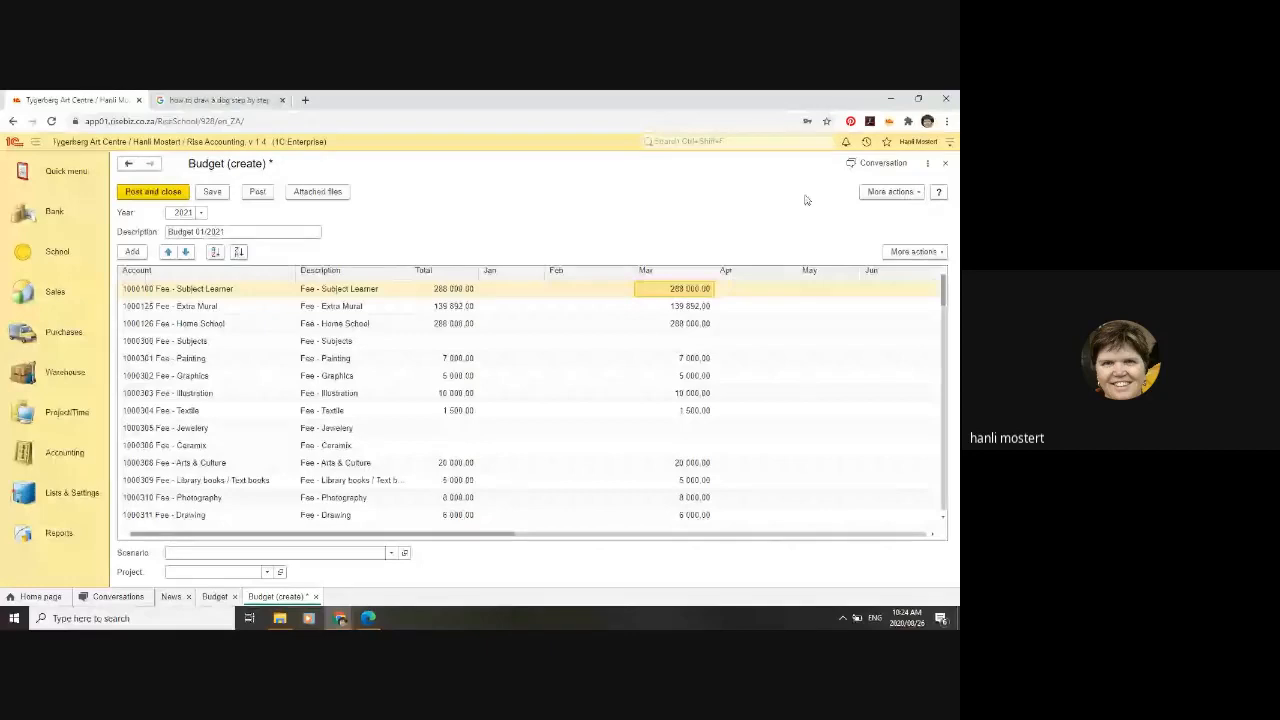
left_click(945, 168)
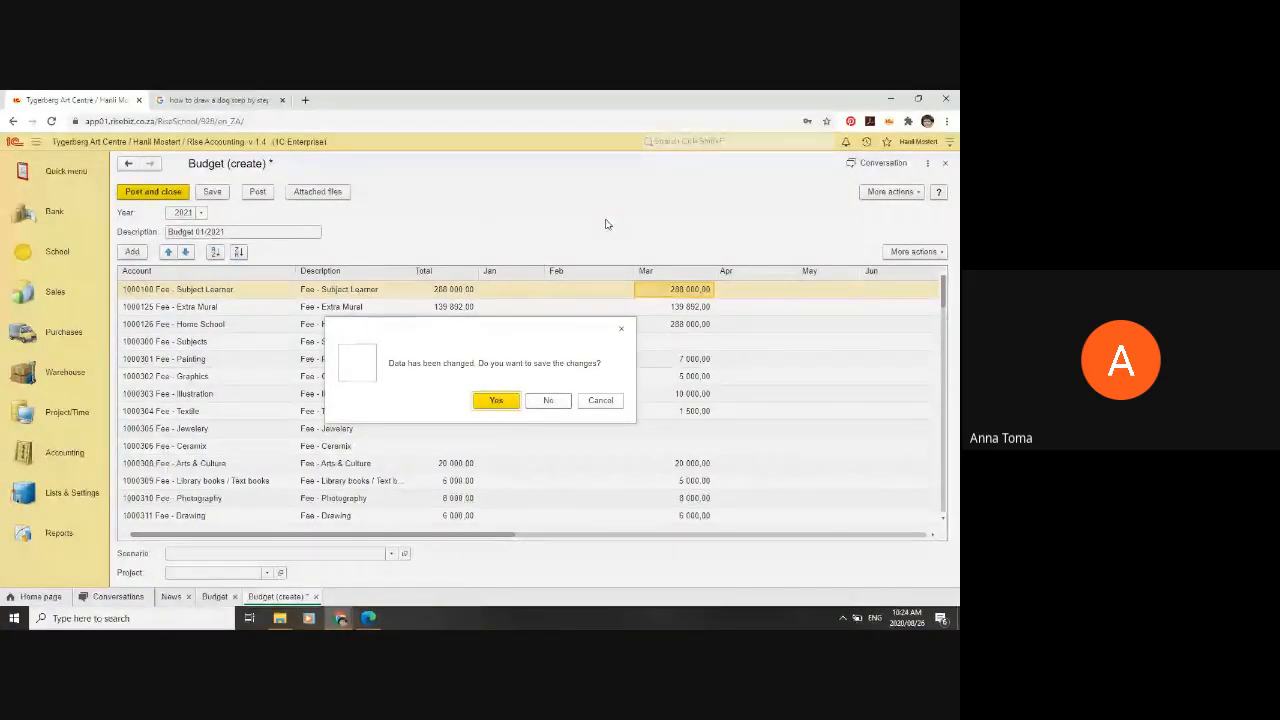
key("Return")
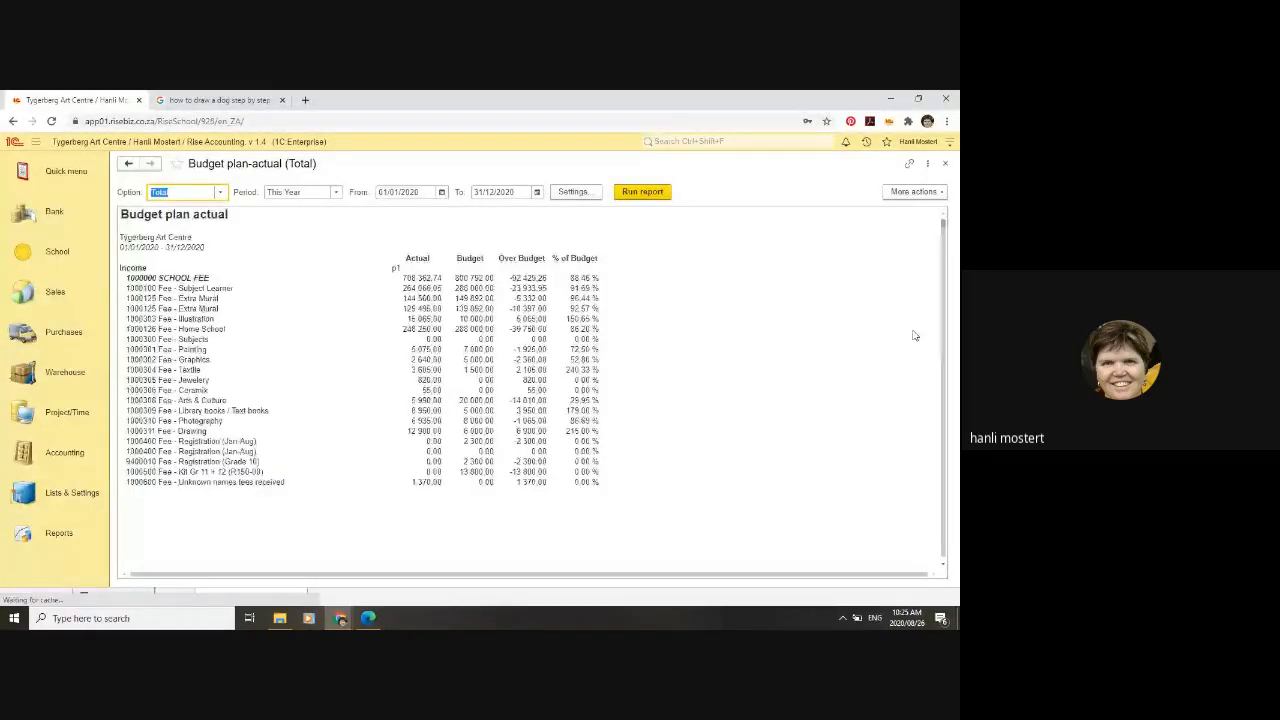
Step: Examine the actual, budget, over-budget and percentage figures in the Budget plan-actual report, including the 3000010 Oudit Fee line and other expenses
left_click(943, 567)
left_click(944, 567)
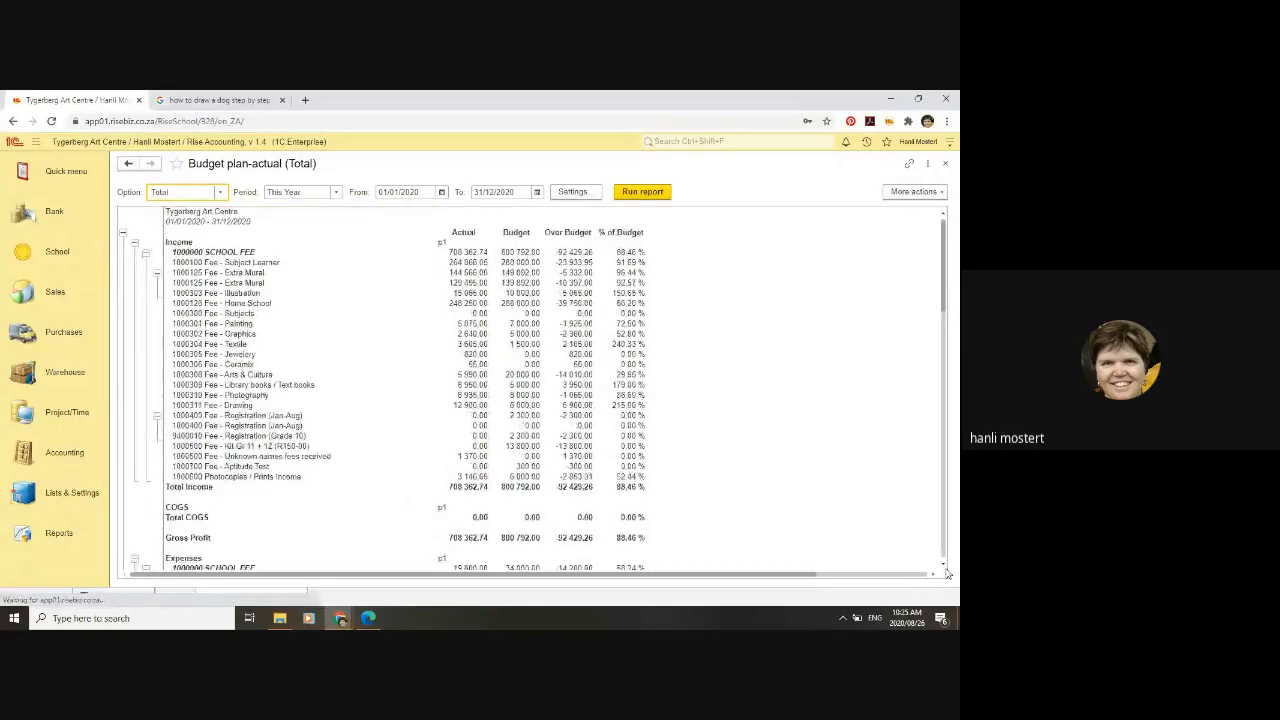
left_click(944, 567)
left_click(944, 567)
left_click(943, 567)
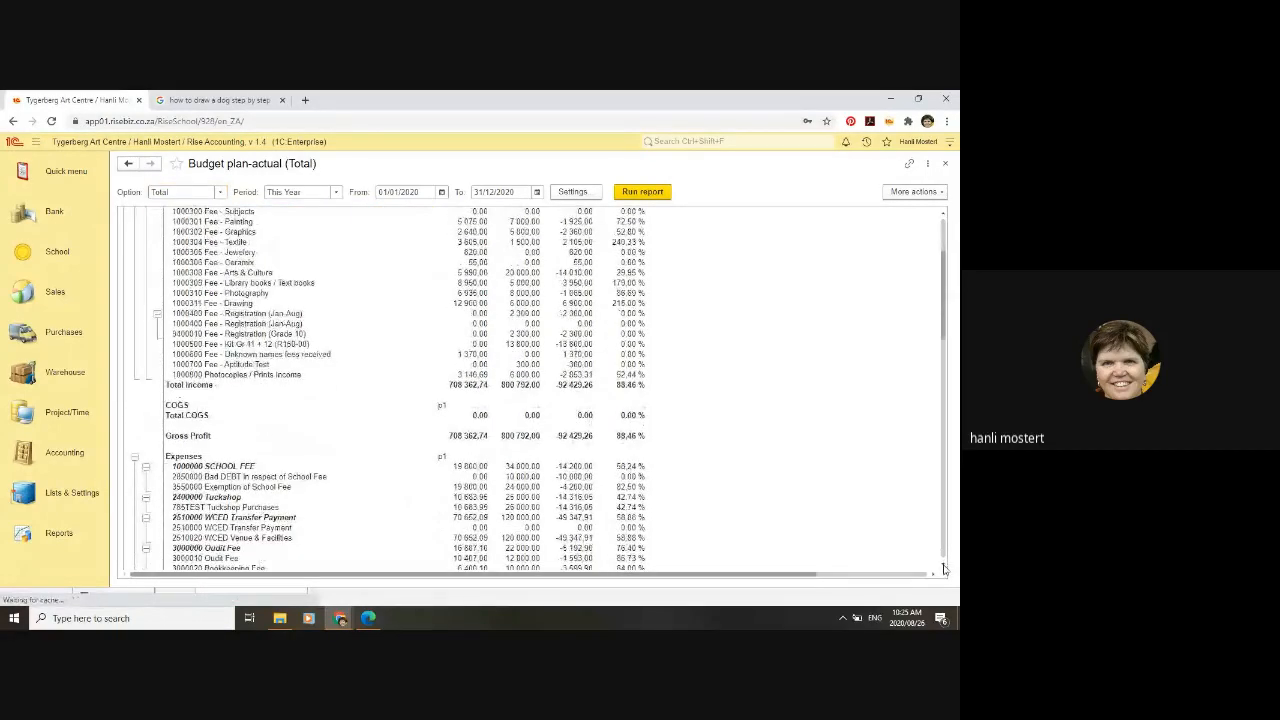
left_click(943, 567)
left_click(943, 567)
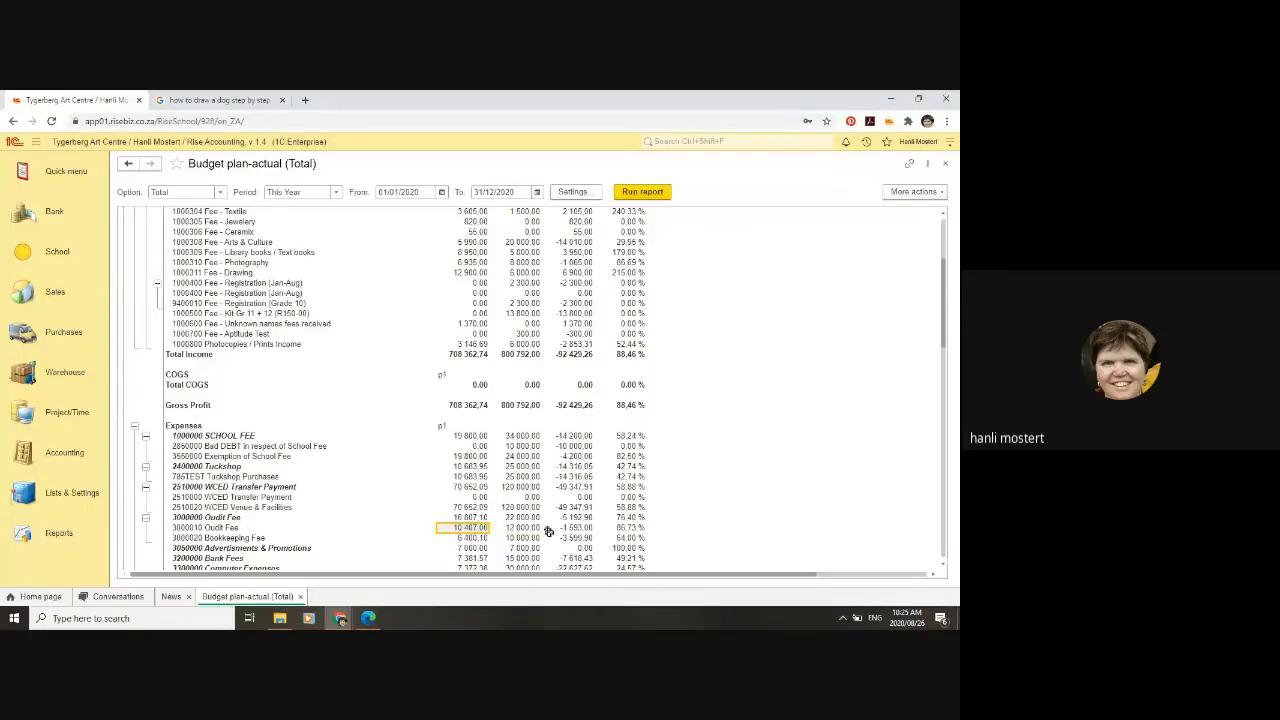
left_click(584, 527)
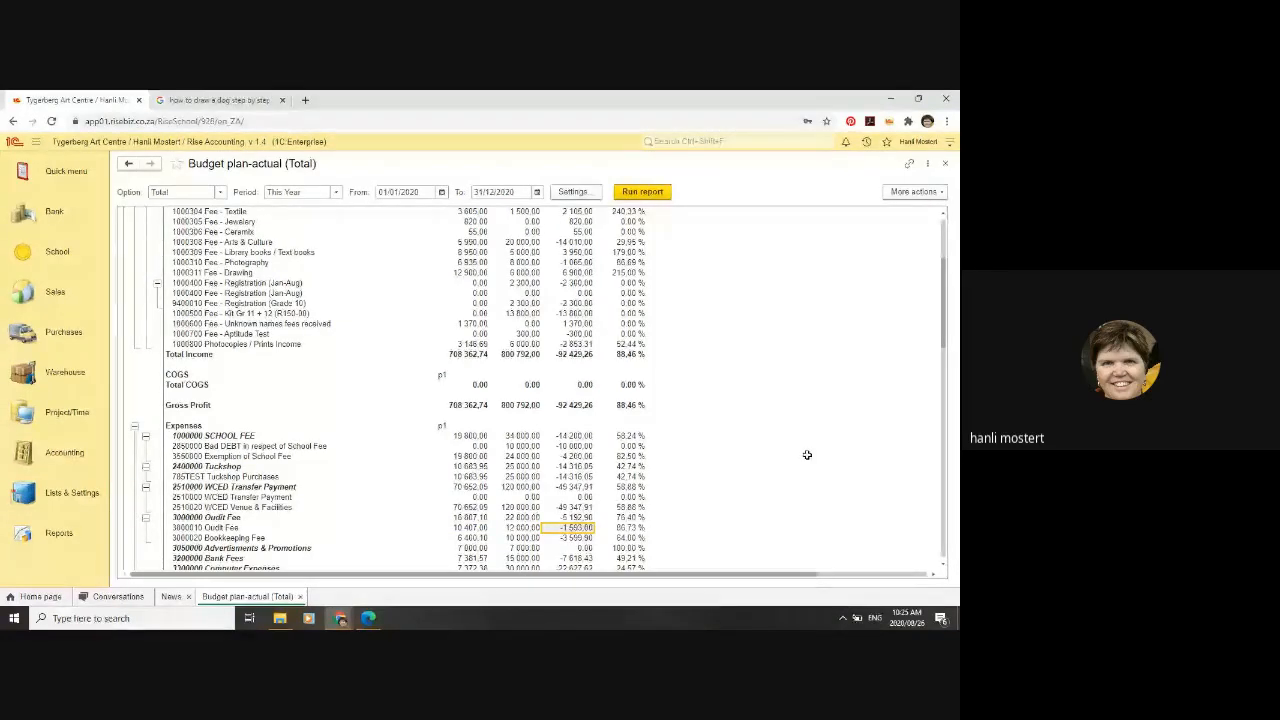
left_click(633, 528)
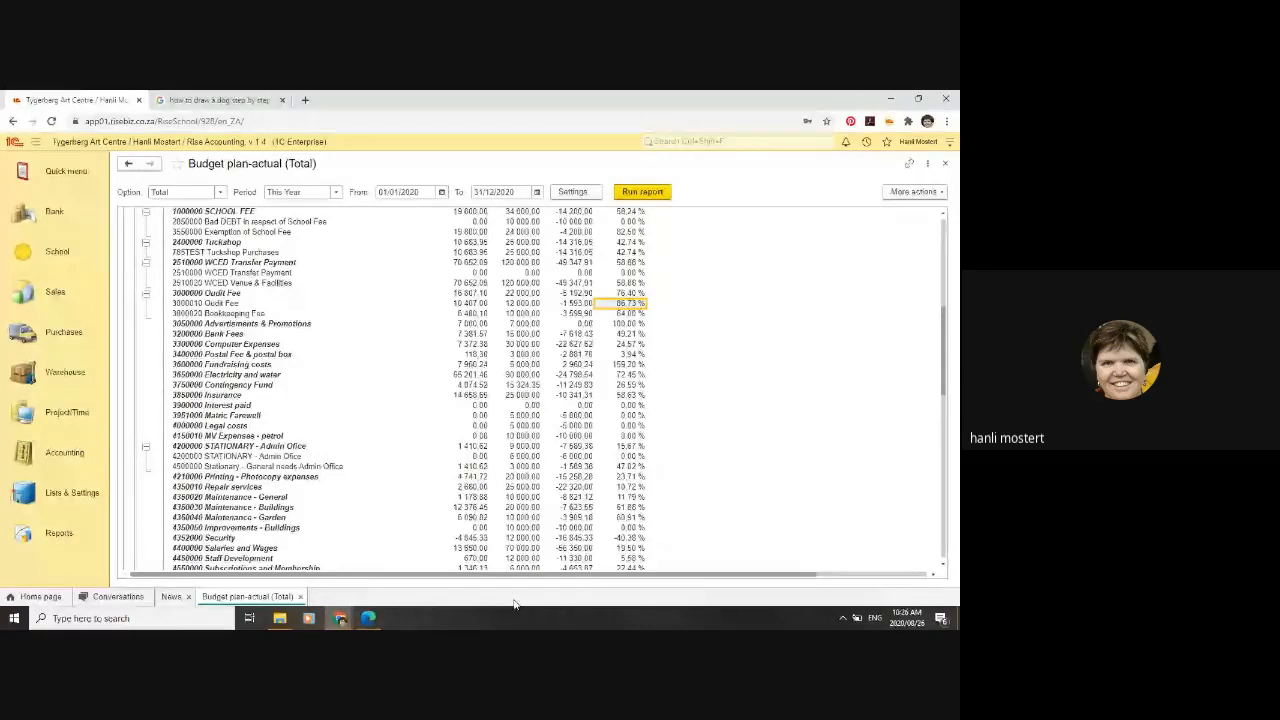
scroll(220, 323, "down", 2)
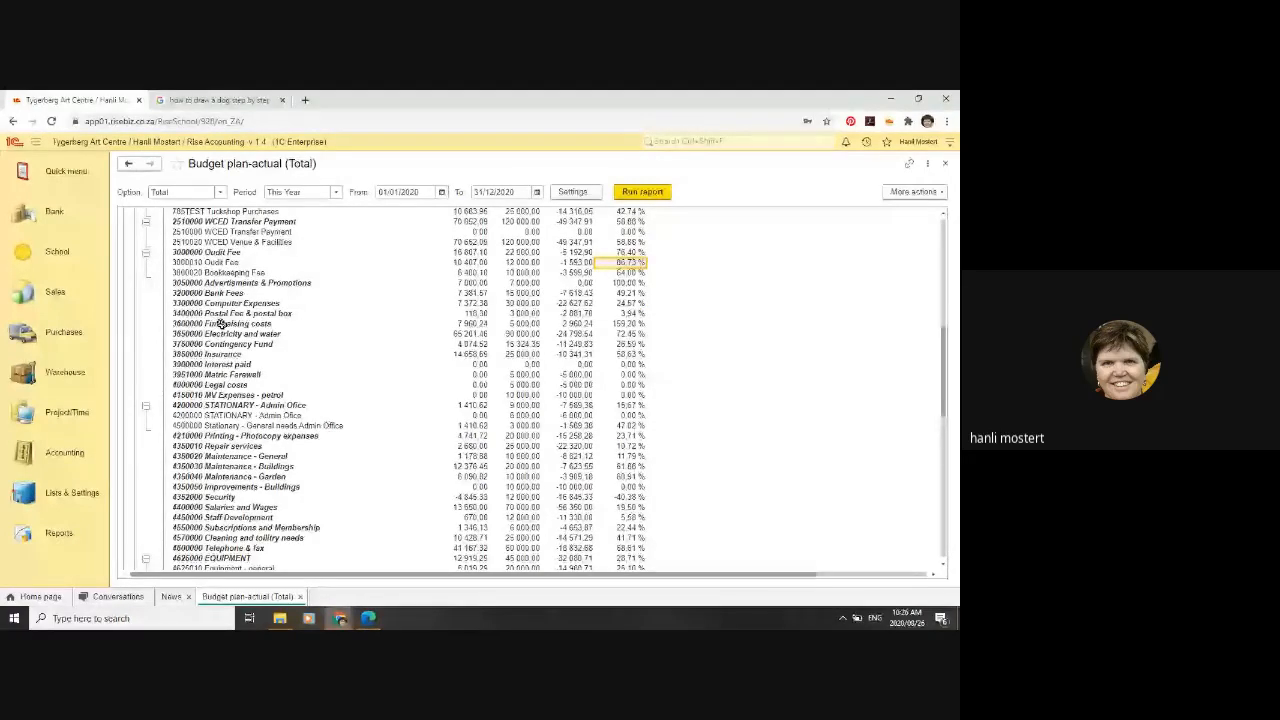
Step: Examine the actual, budget, over-budget and percentage figures of the 3650000 Electricity and water line in the Budget plan-actual report
left_click(222, 323)
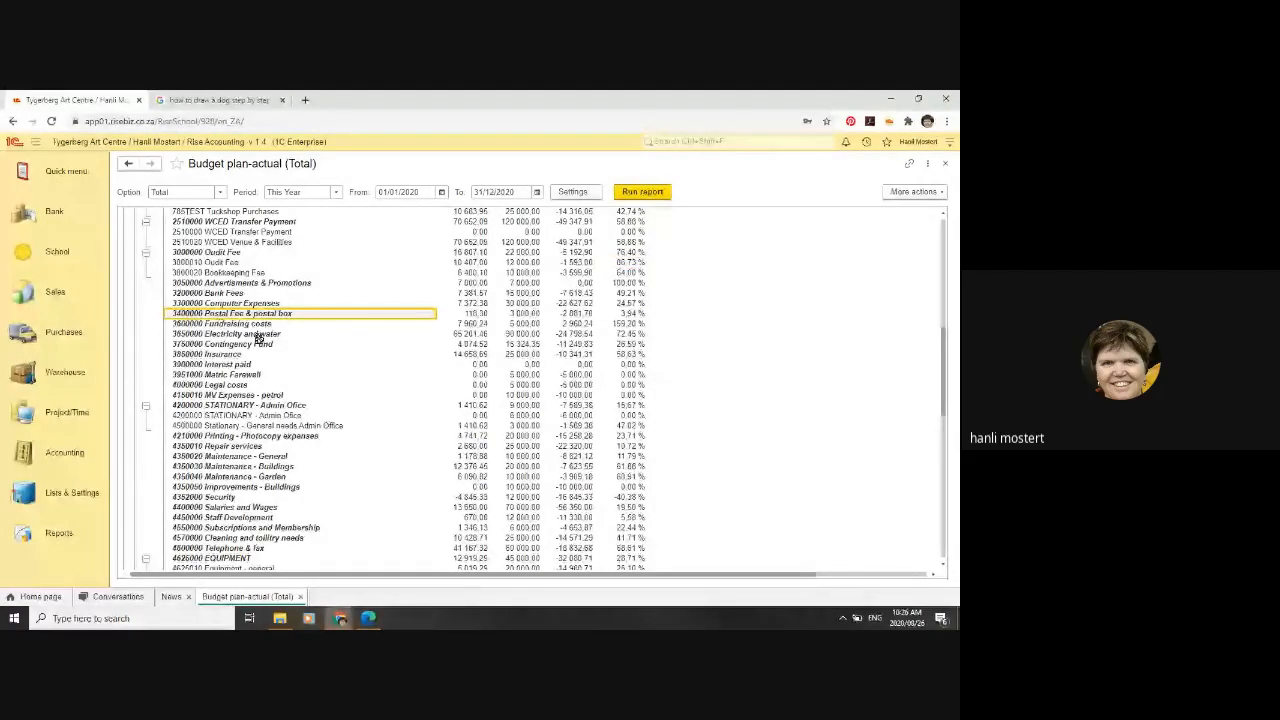
key("Down")
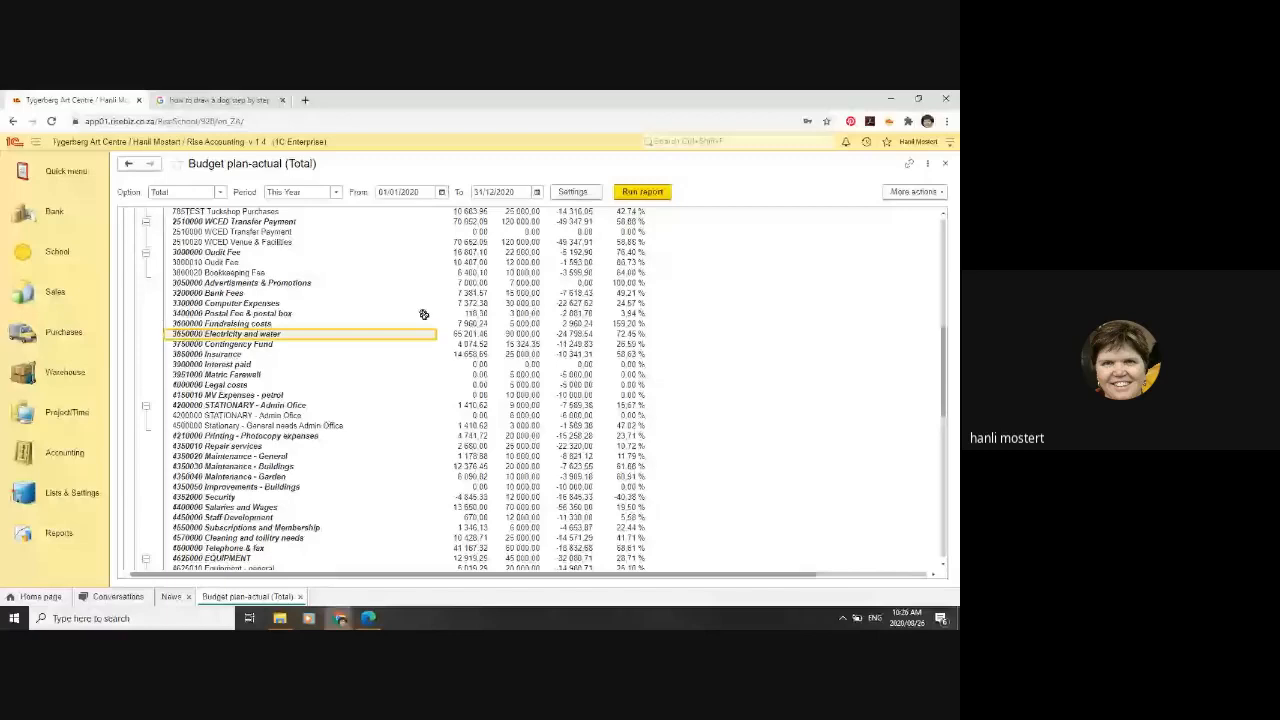
left_click(516, 334)
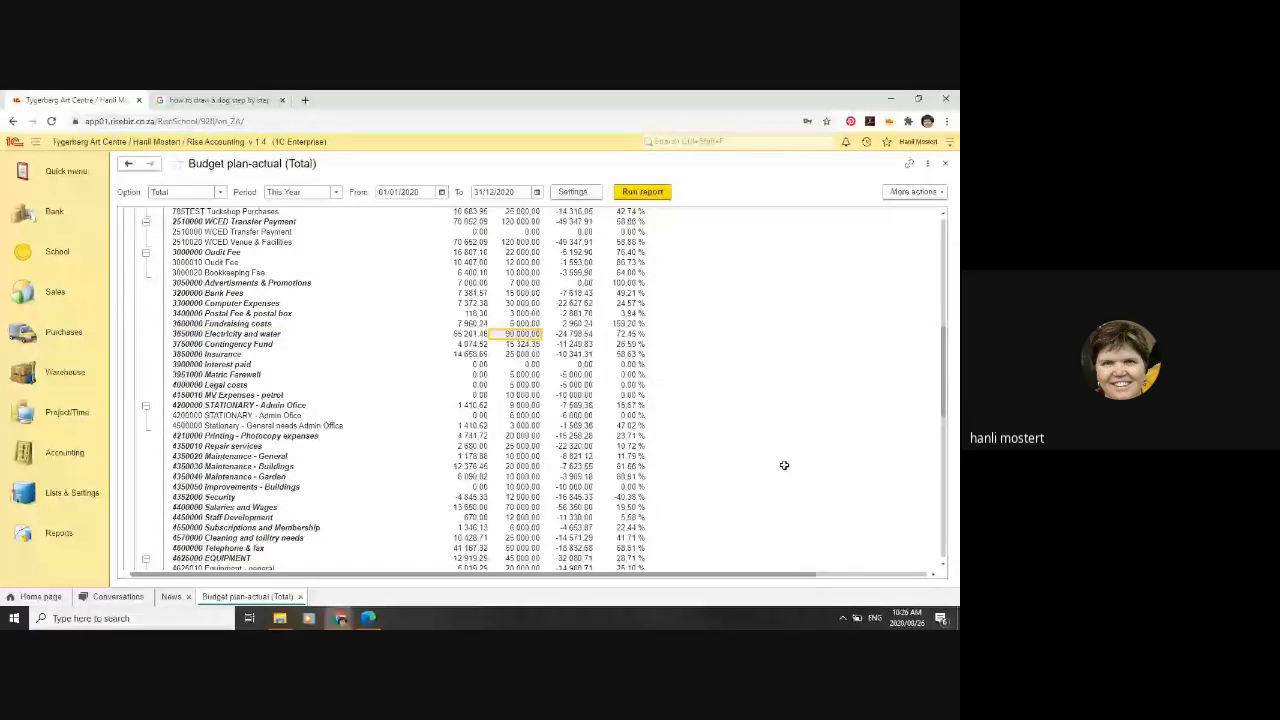
left_click(472, 333)
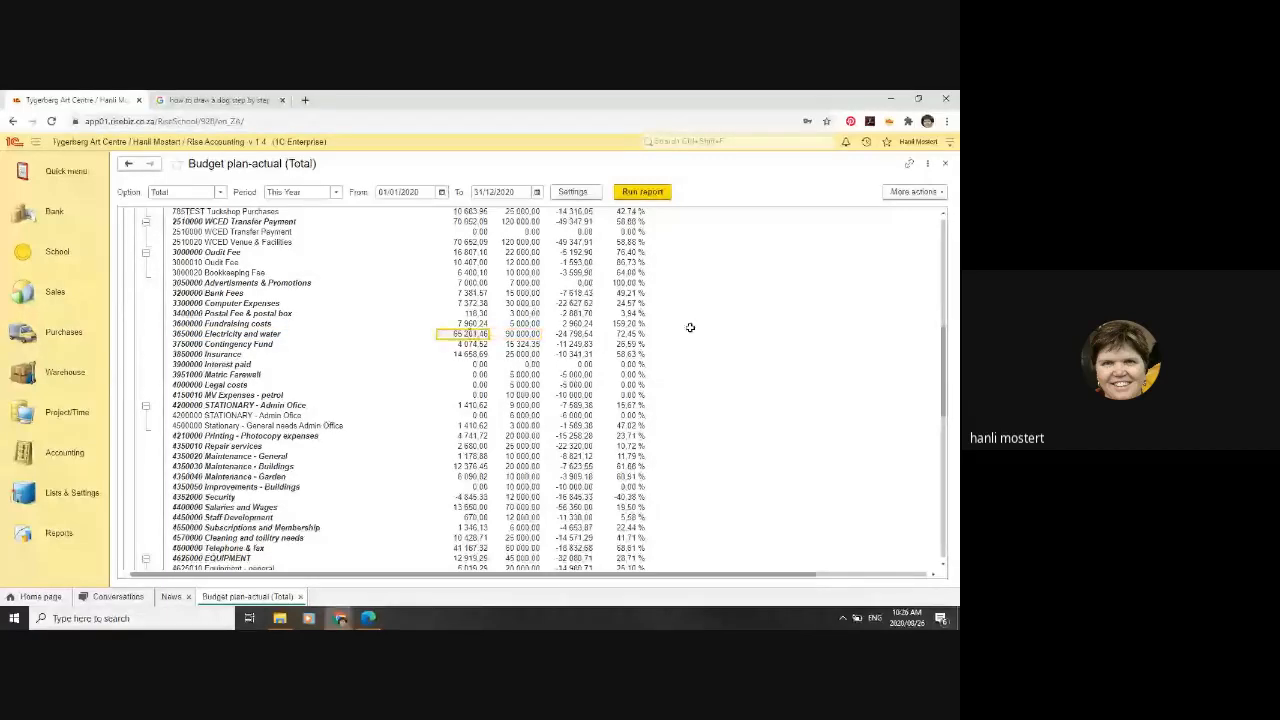
left_click(577, 333)
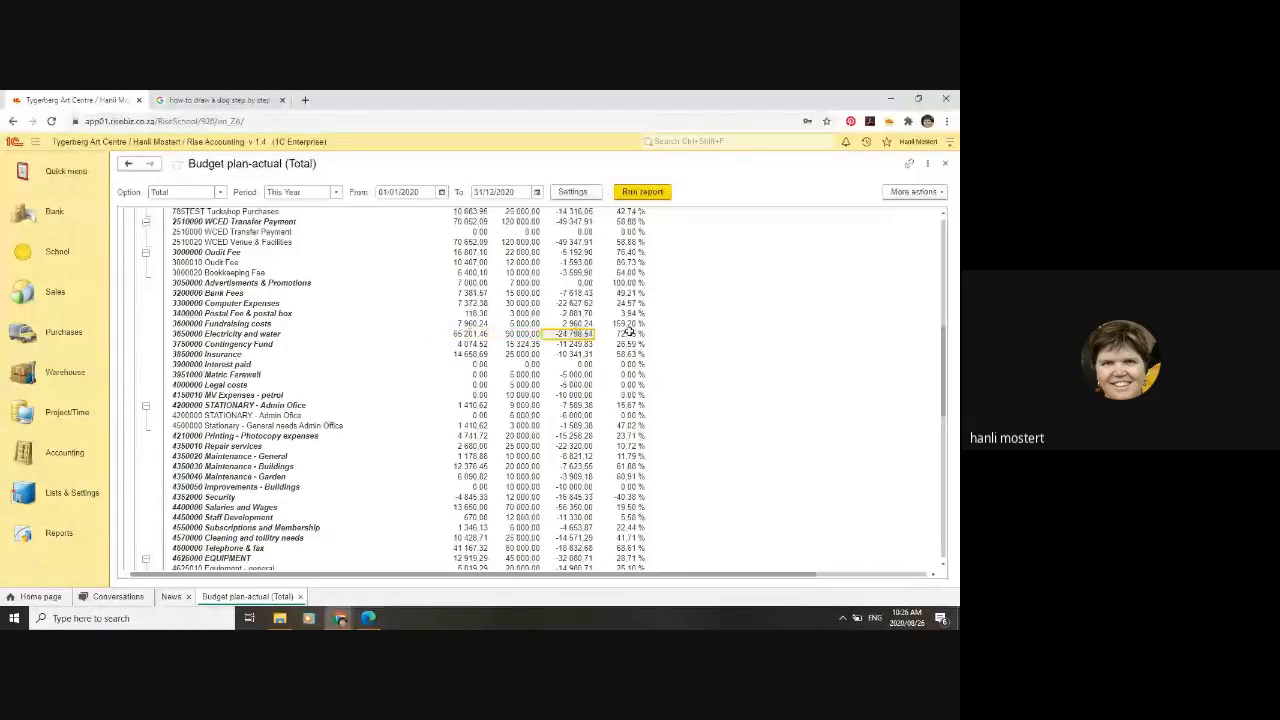
left_click(629, 333)
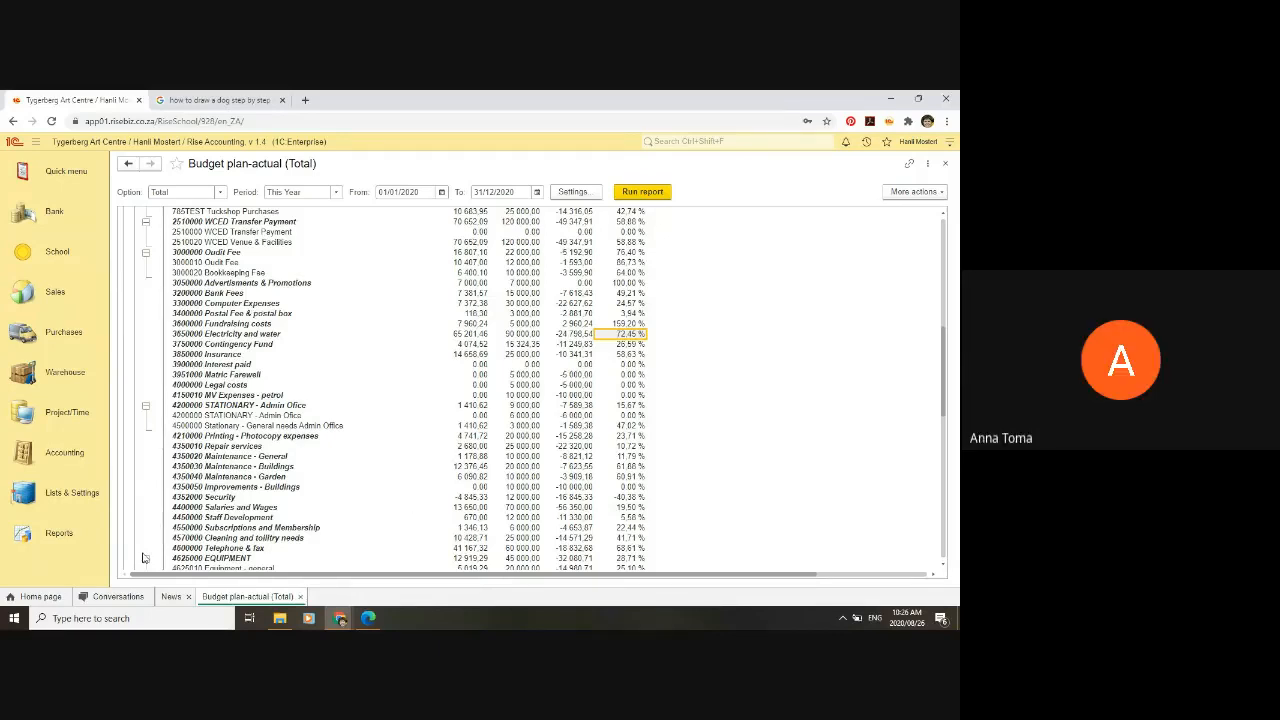
Step: Drill down from the Electricity and water line to its underlying payment and budget documents, and close the detail report
left_click(213, 336)
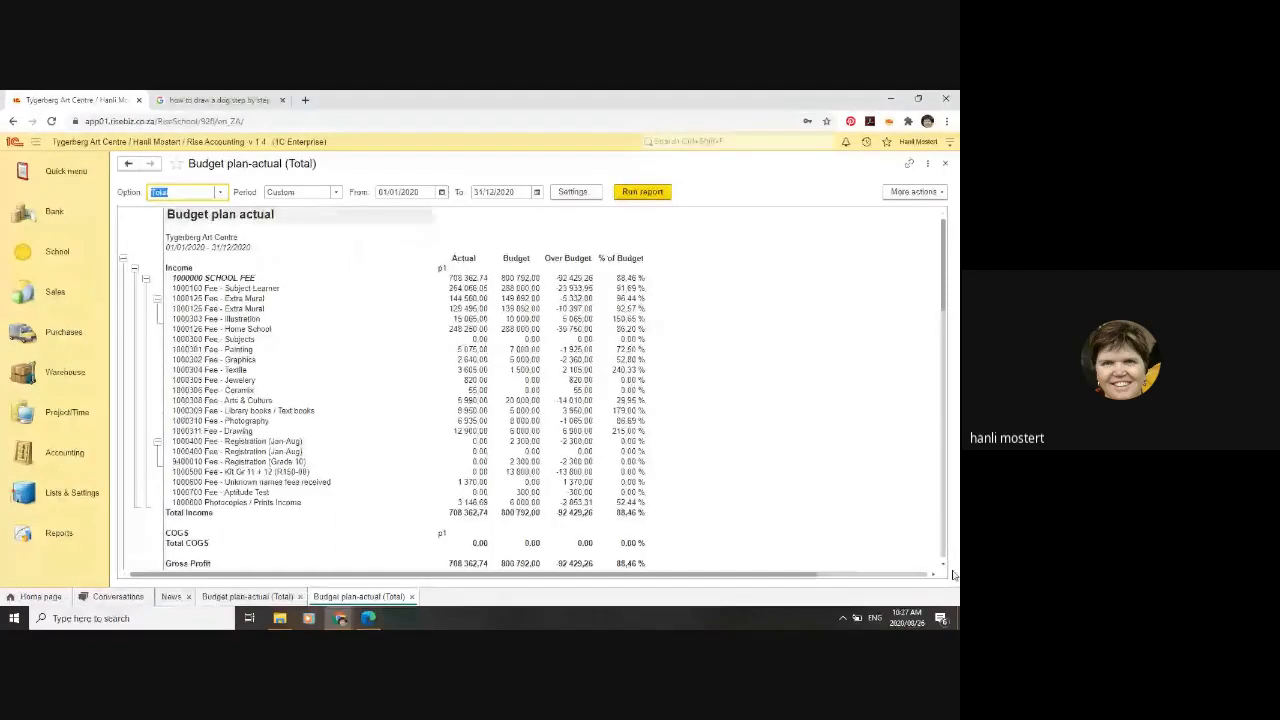
scroll(945, 568, "down", 2)
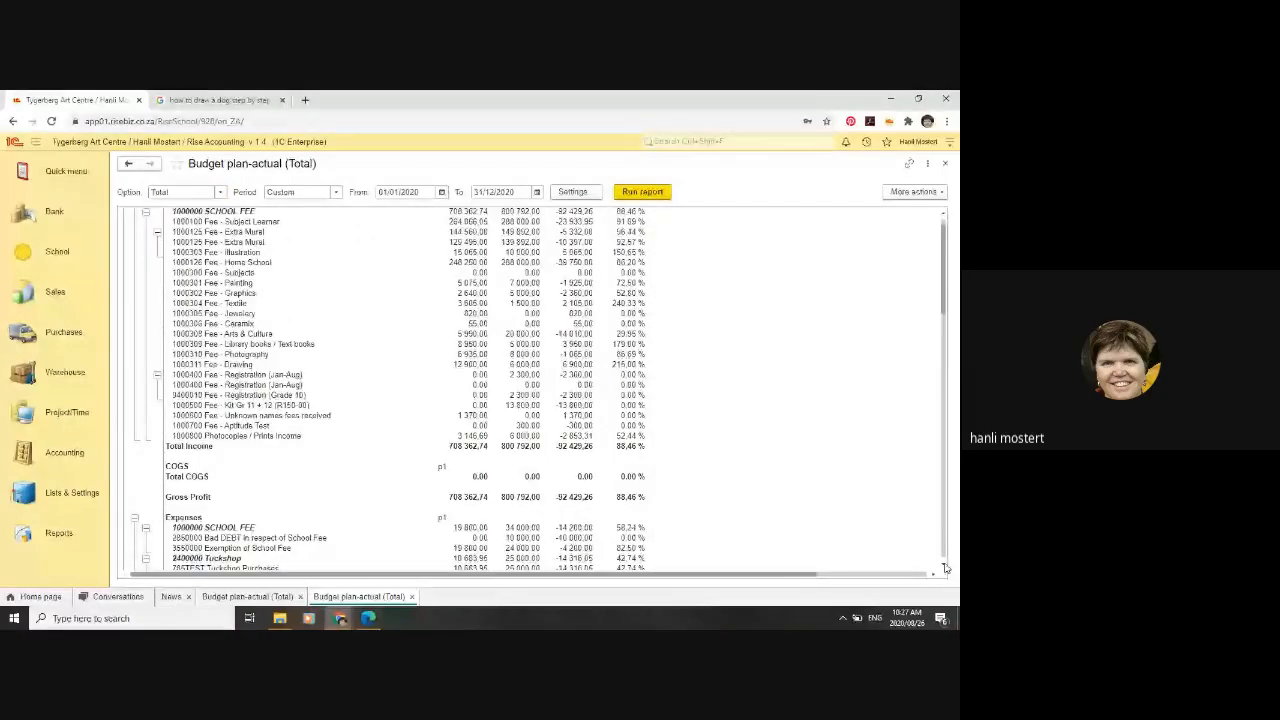
scroll(945, 568, "down", 6)
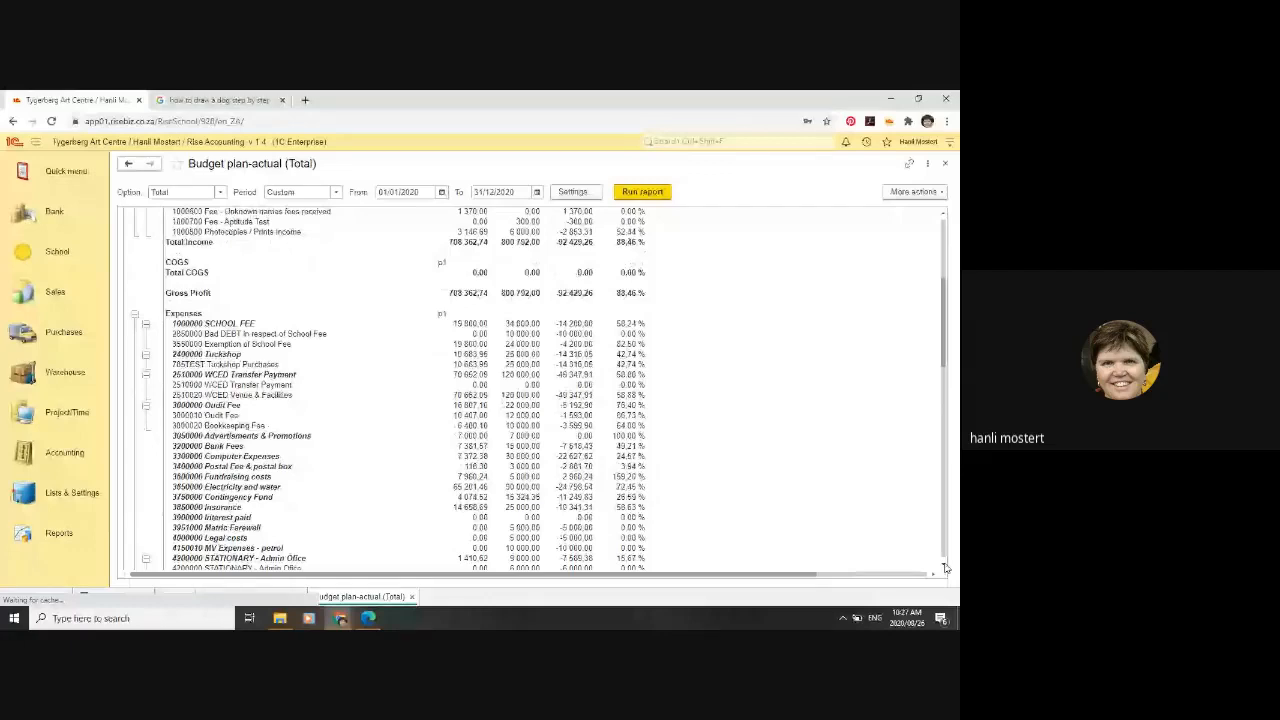
scroll(945, 568, "down", 5)
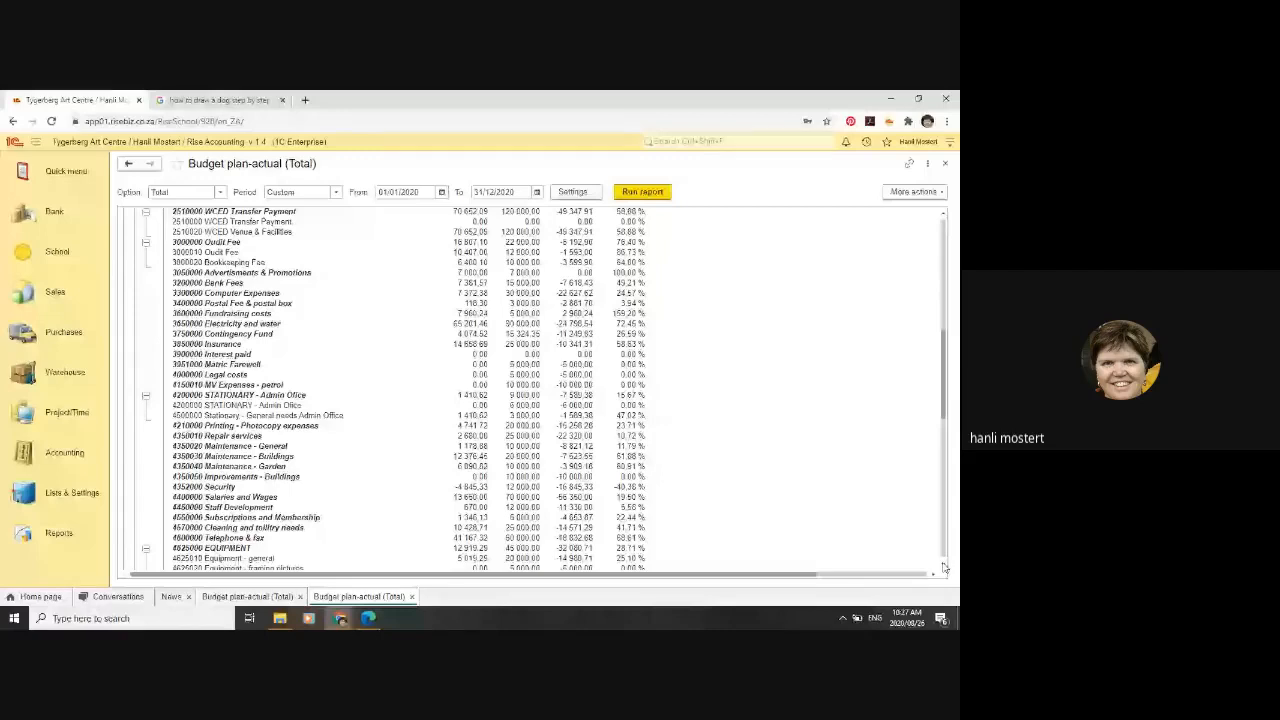
scroll(945, 568, "down", 1)
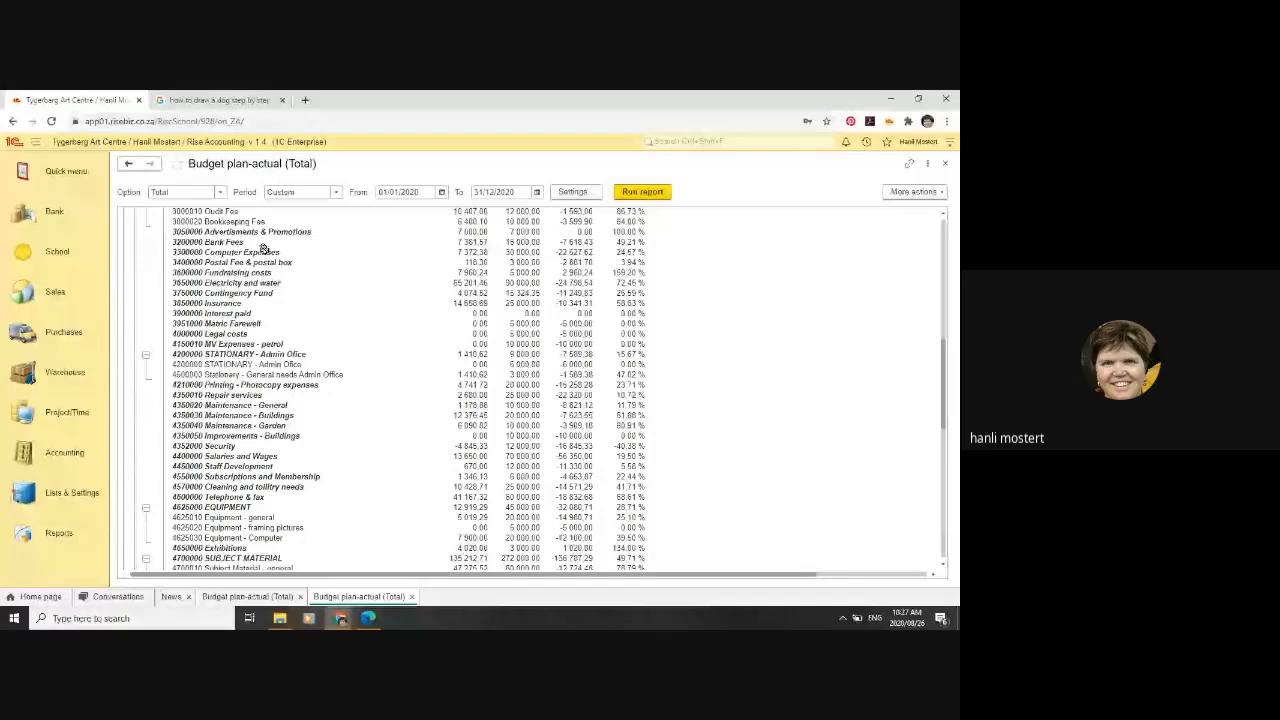
left_click(242, 283)
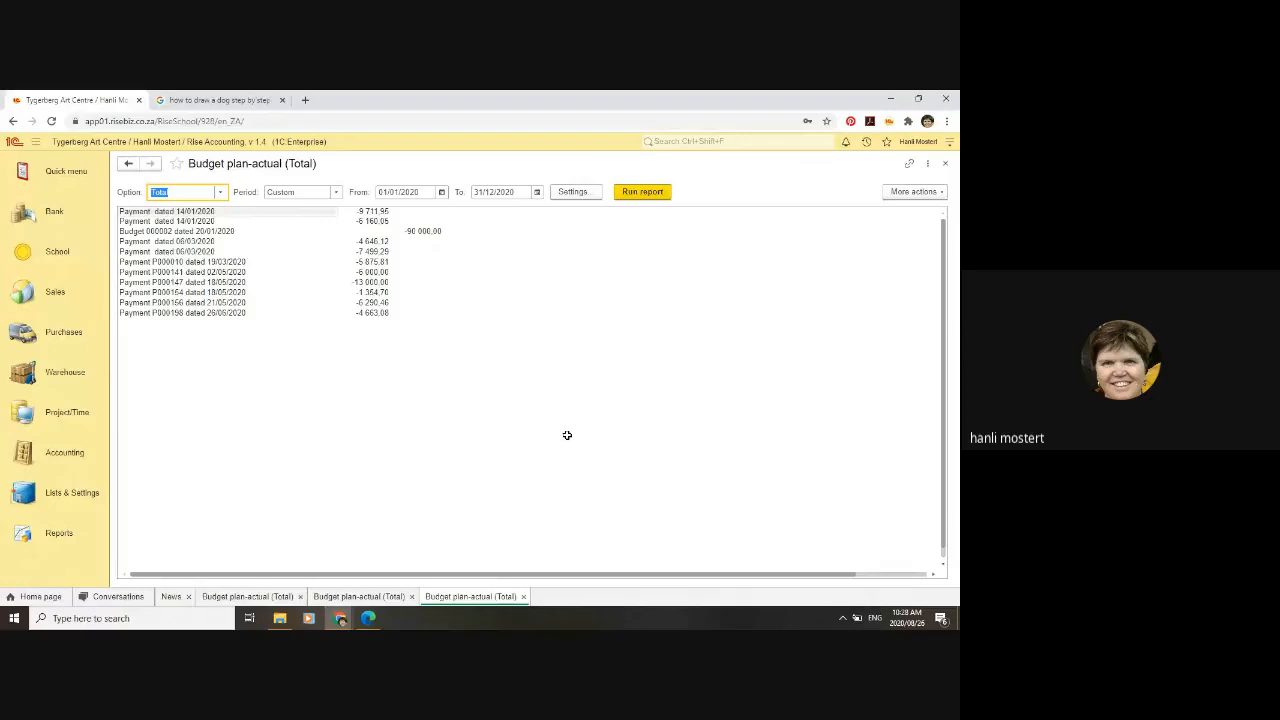
left_click(946, 167)
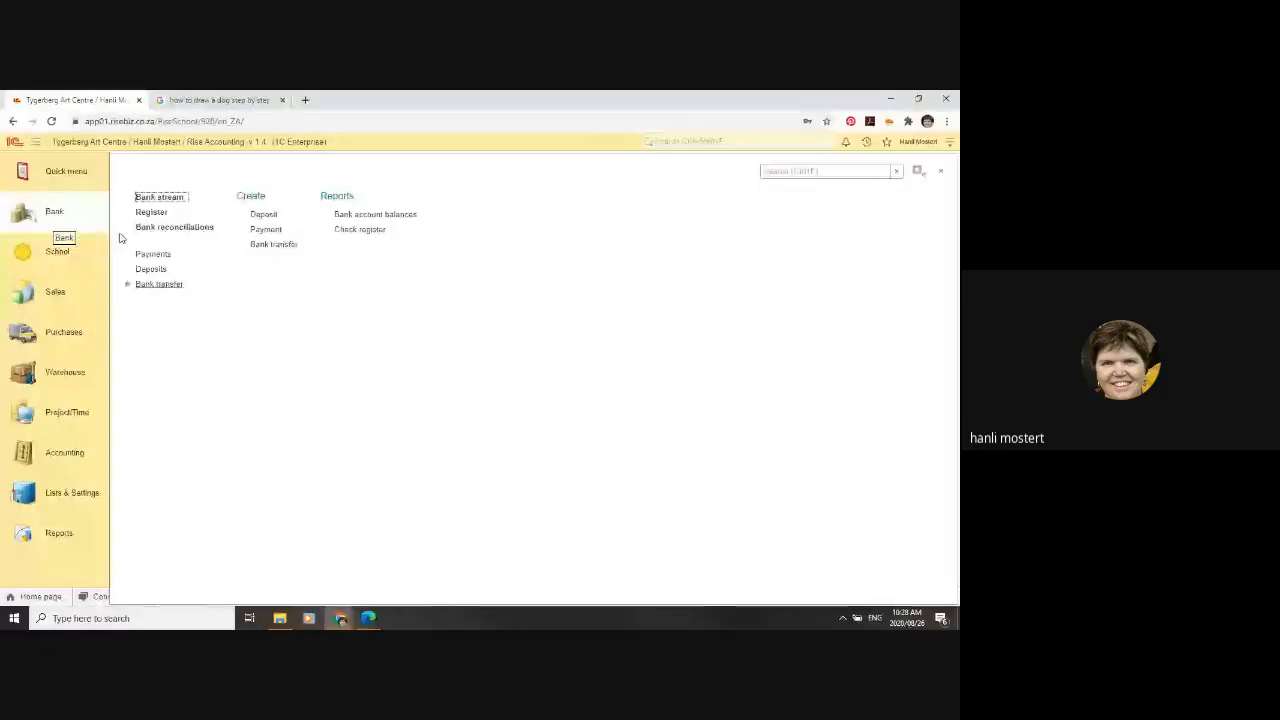
Step: Open the Bank stream for the ABSA Bank account and refresh its new transactions
left_click(172, 197)
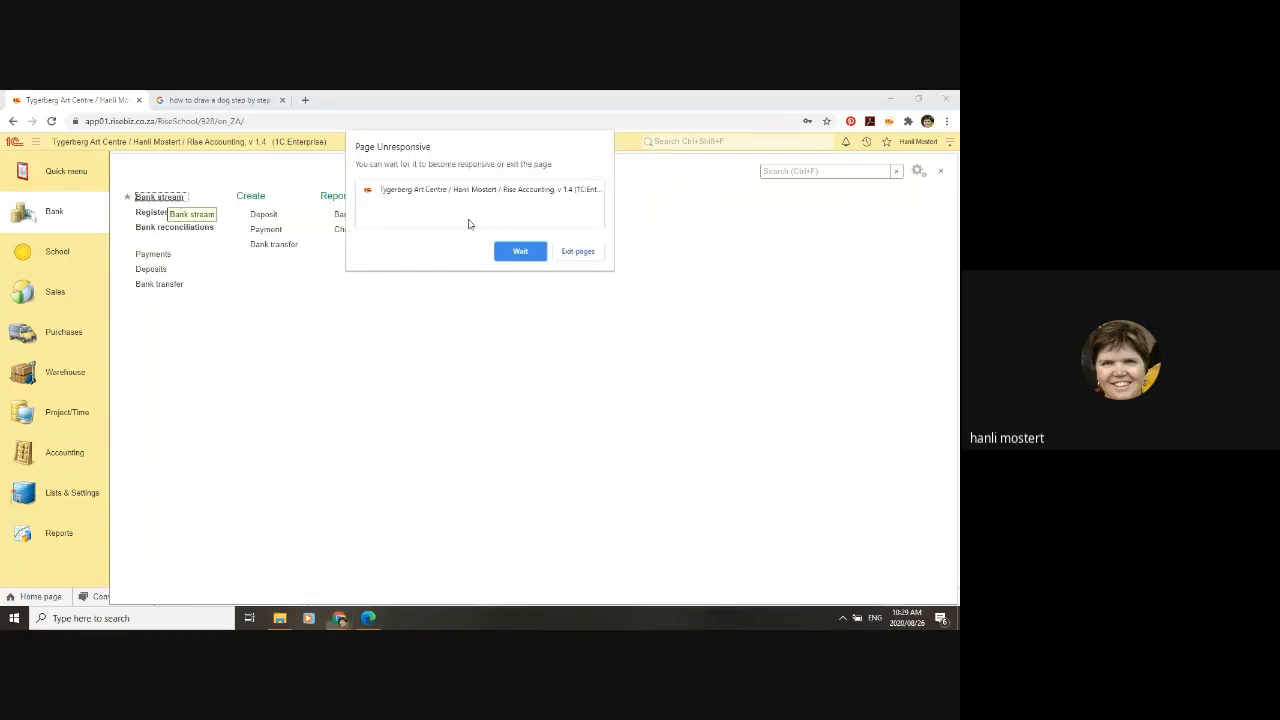
left_click(520, 251)
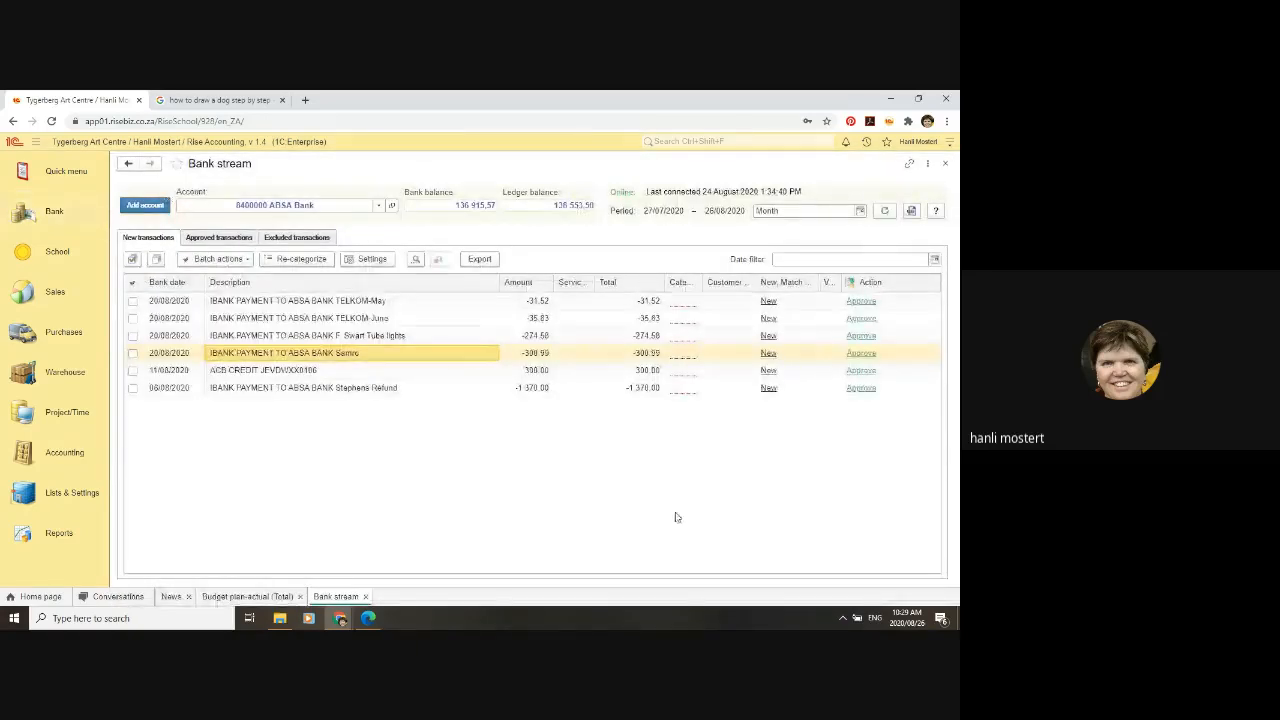
left_click(885, 212)
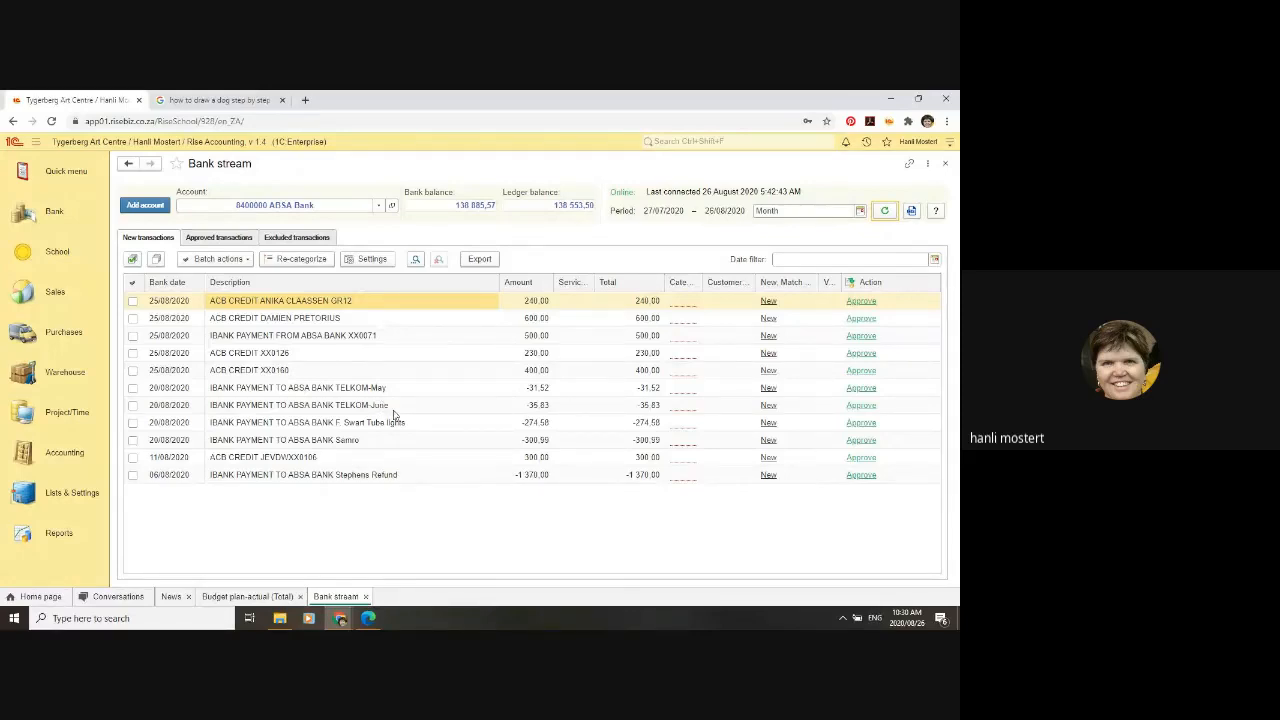
Step: Check the Telephone & fax line in the Budget plan-actual report for the TELKOM-June payment, and return to the Bank stream
left_click(393, 410)
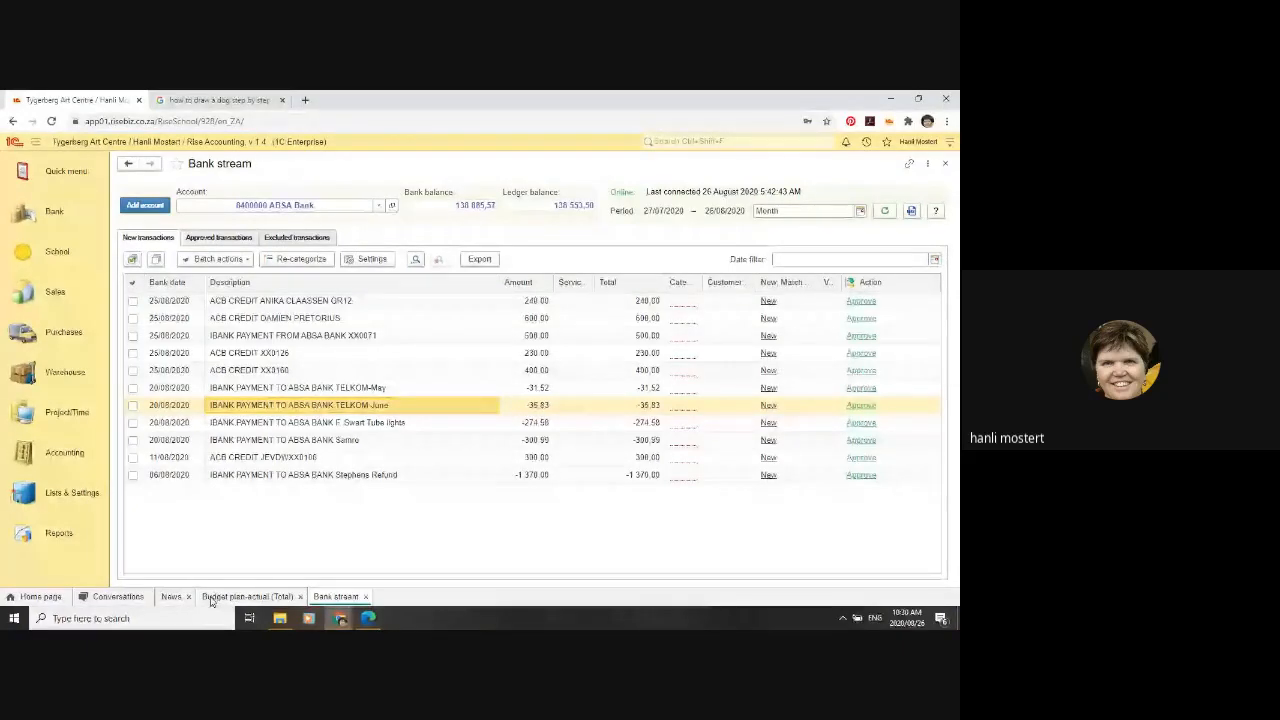
left_click(211, 597)
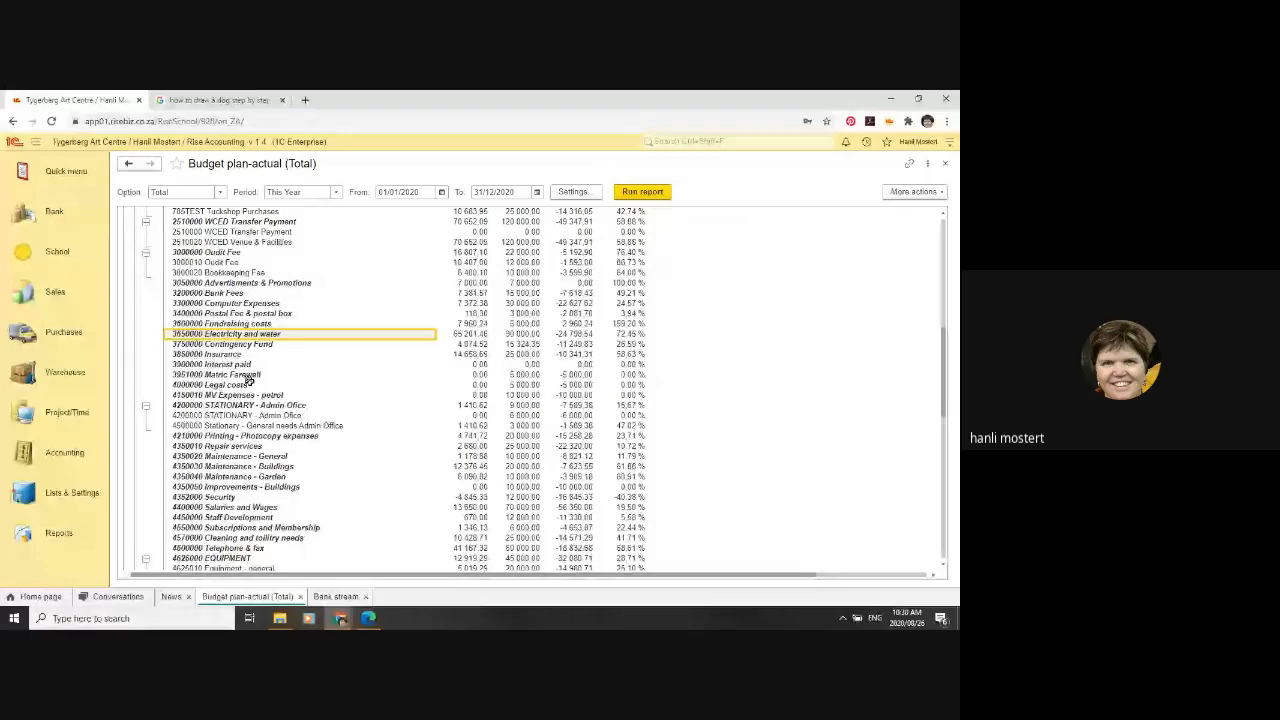
left_click(243, 548)
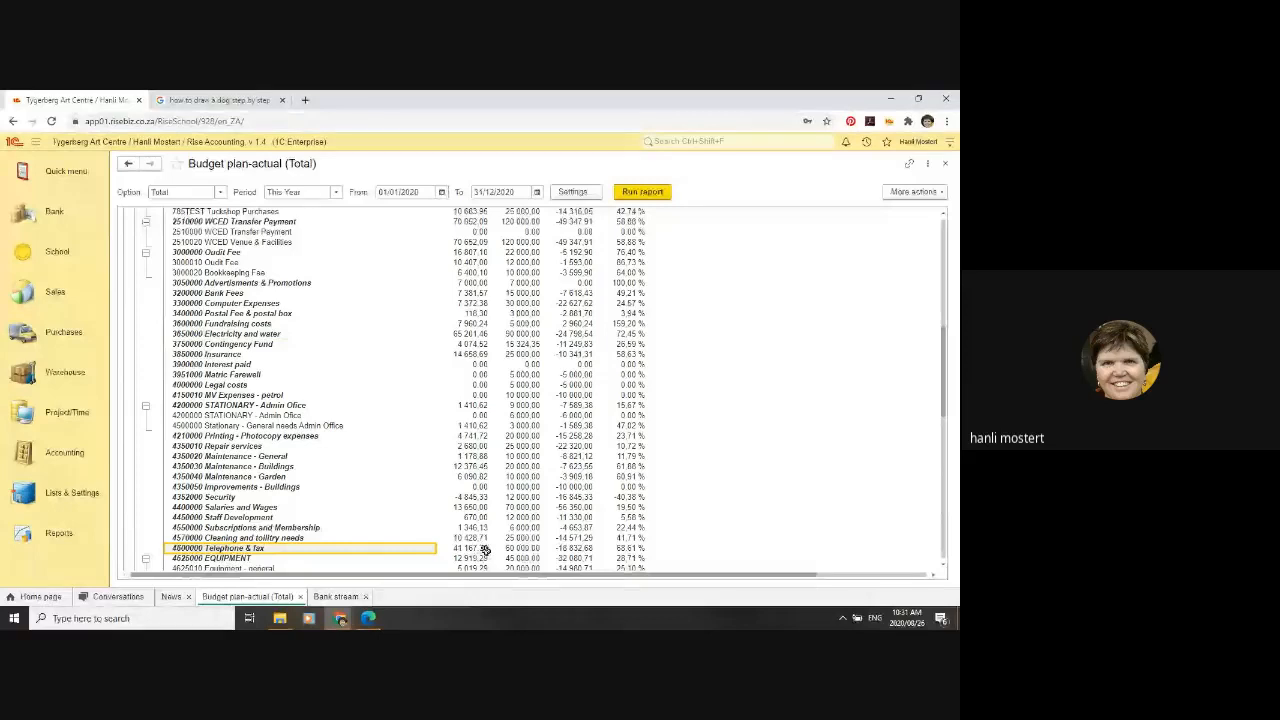
left_click(335, 597)
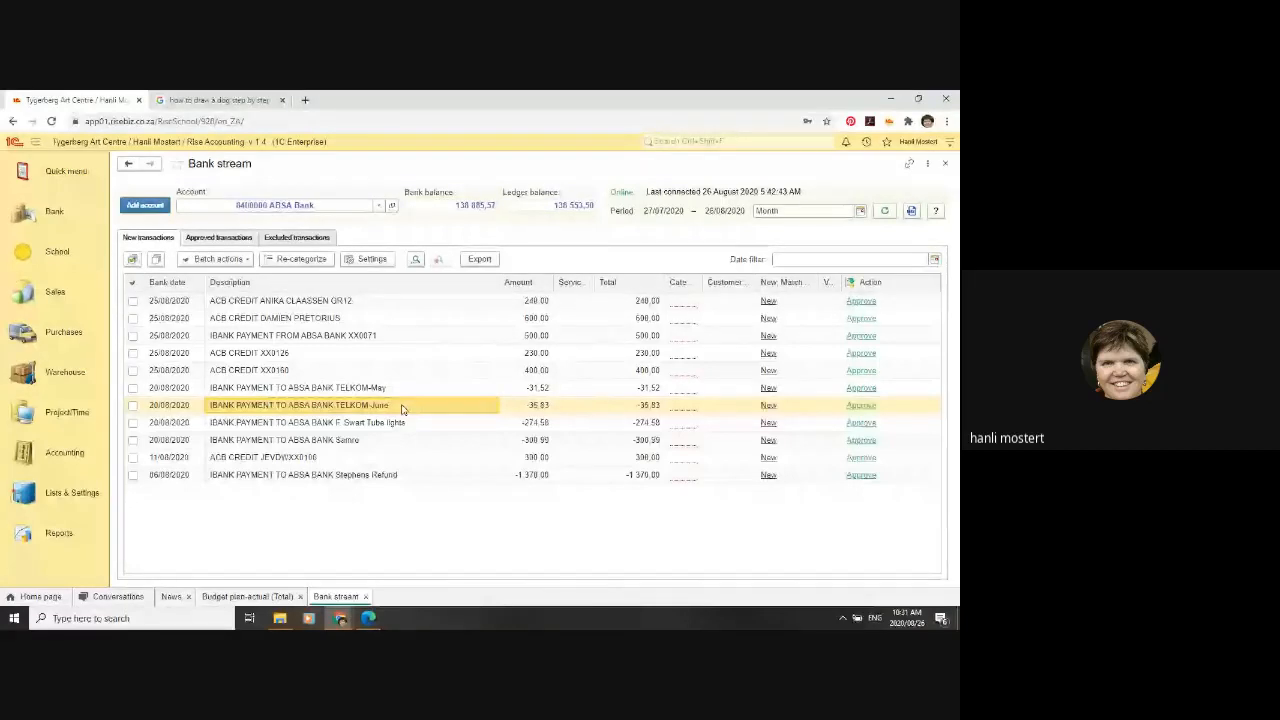
Step: Categorize the TELKOM-June and TELKOM-May bank payments as Telephone & fax (4600000) and approve both transactions
left_click(681, 410)
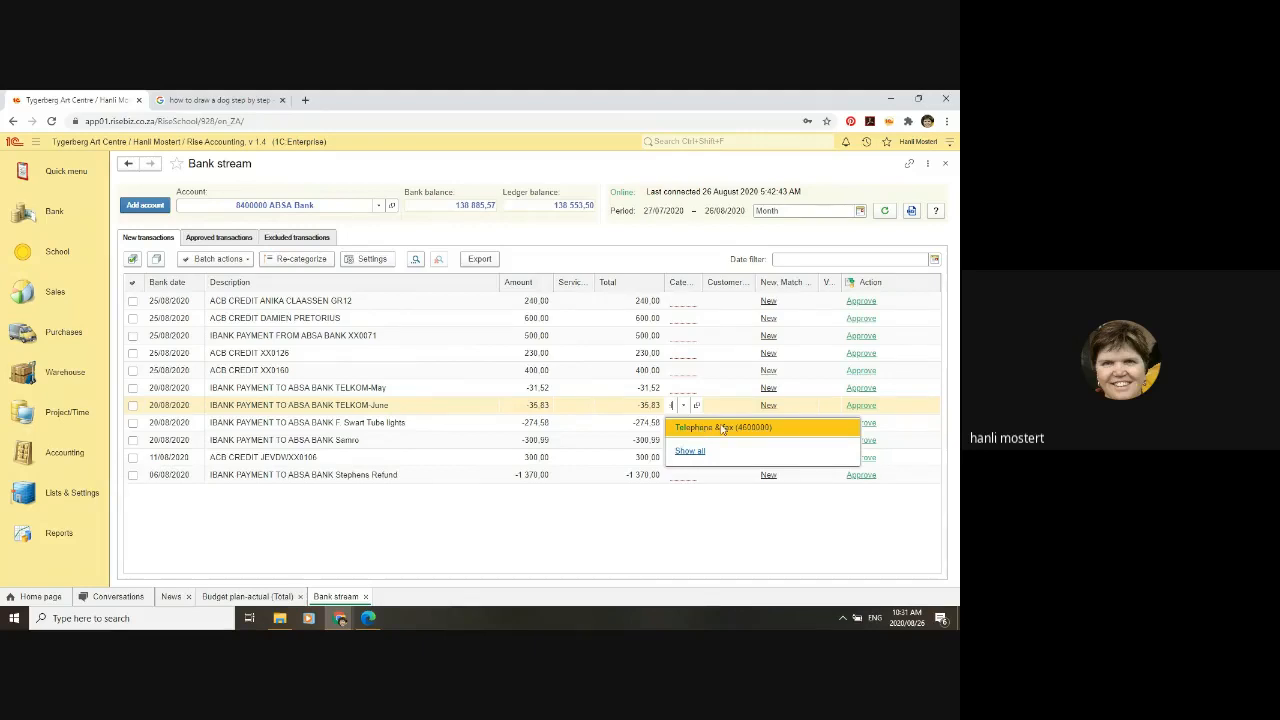
left_click(724, 427)
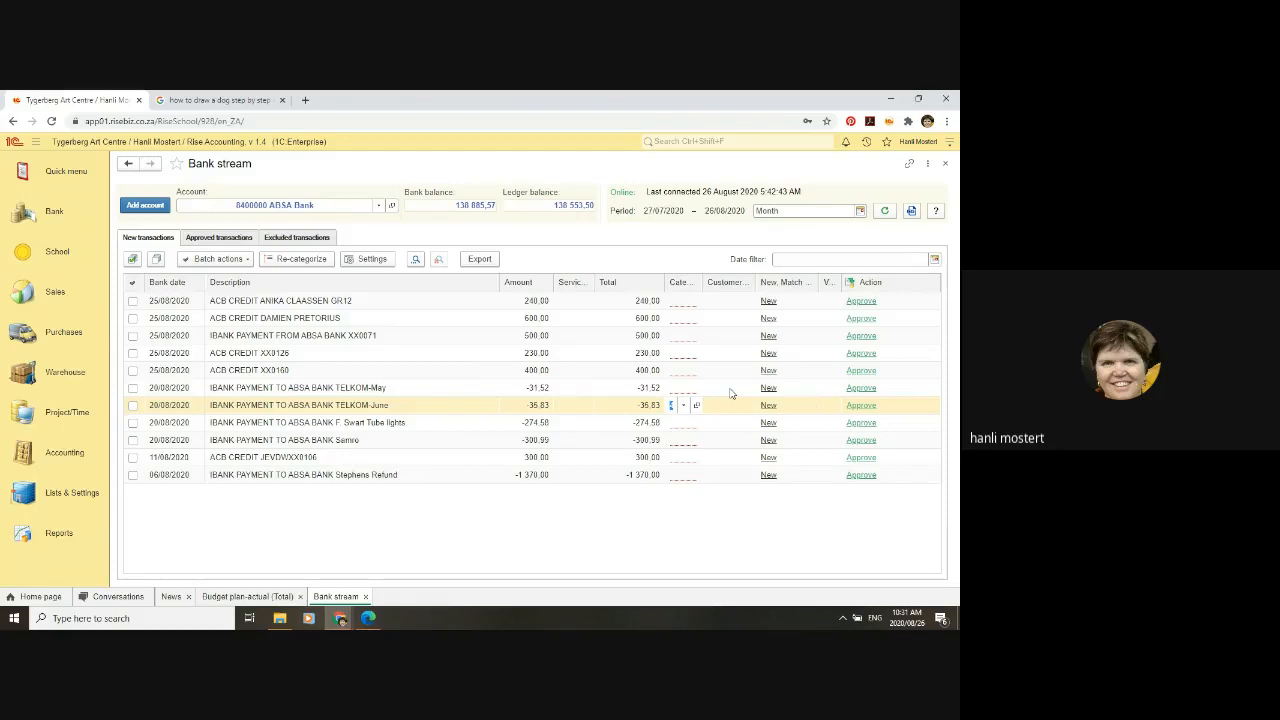
left_click(680, 392)
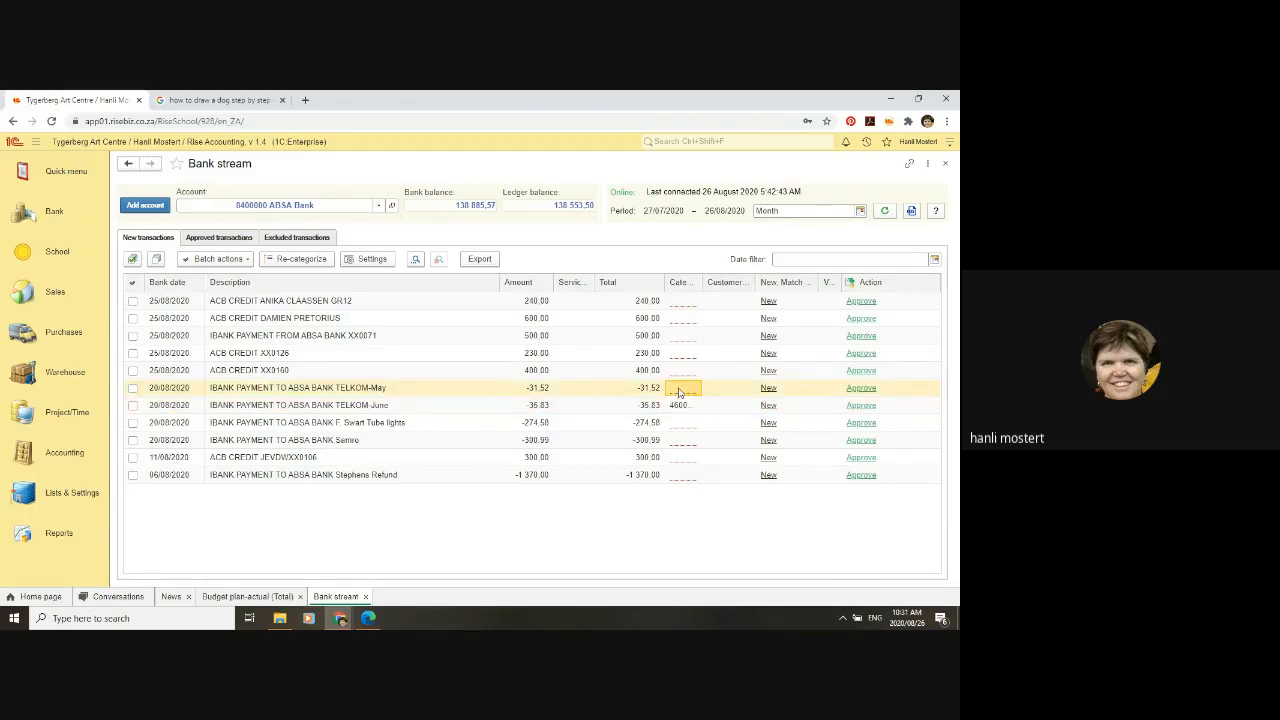
type("4")
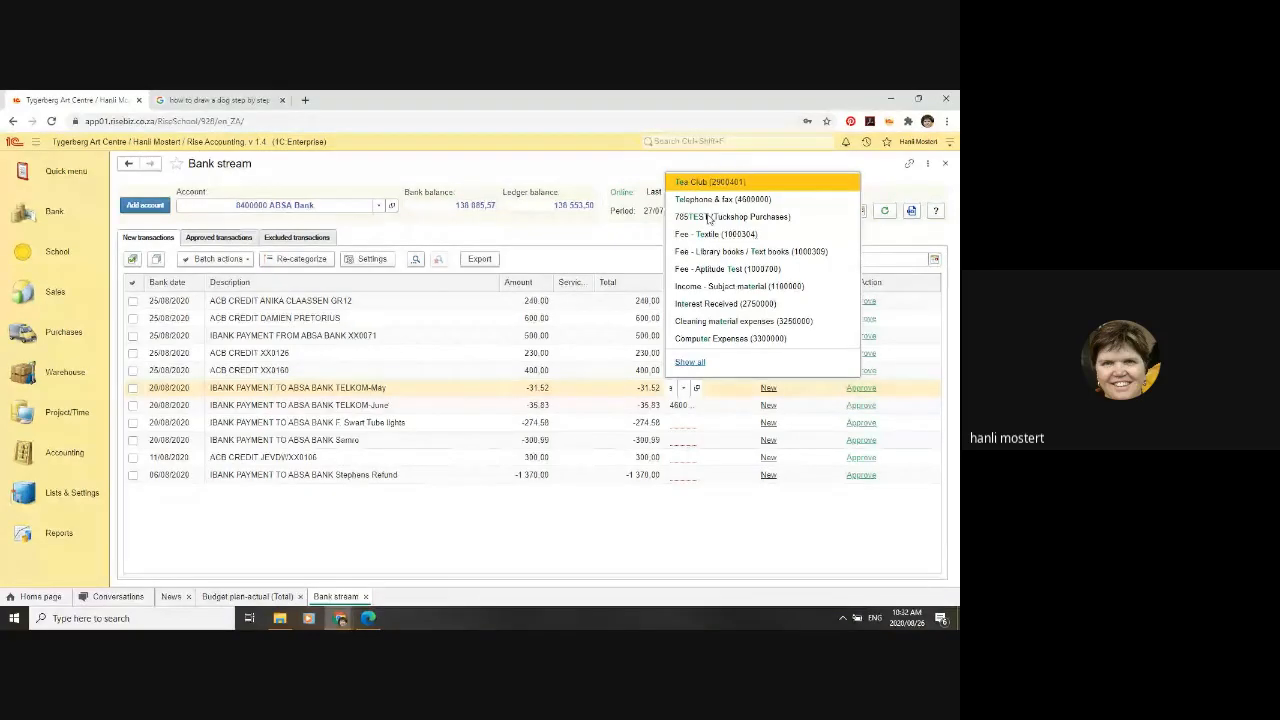
left_click(714, 549)
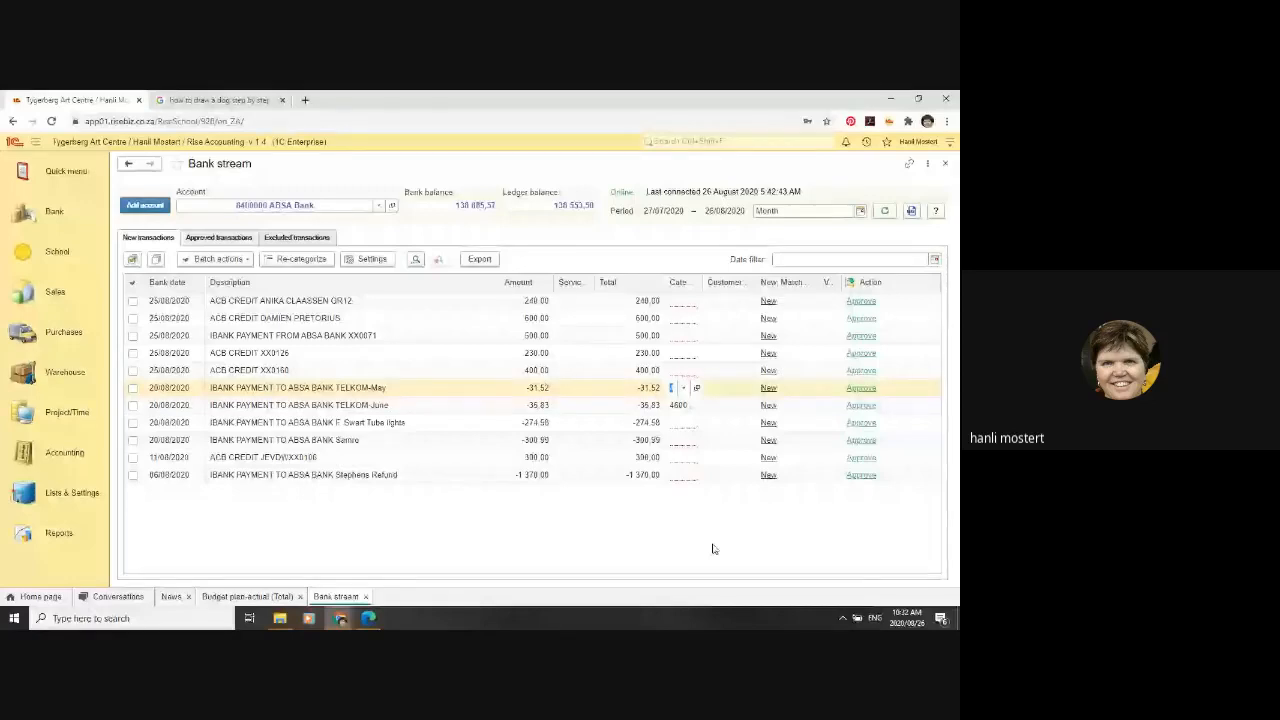
left_click(862, 388)
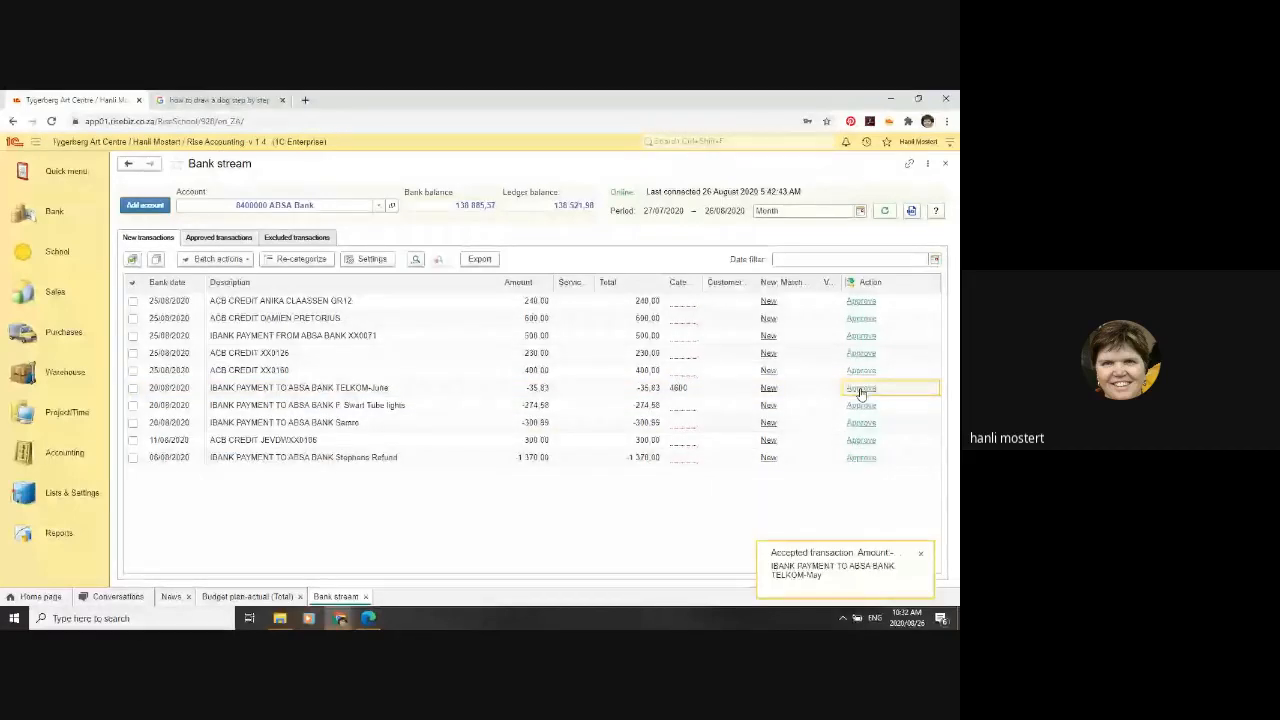
left_click(862, 390)
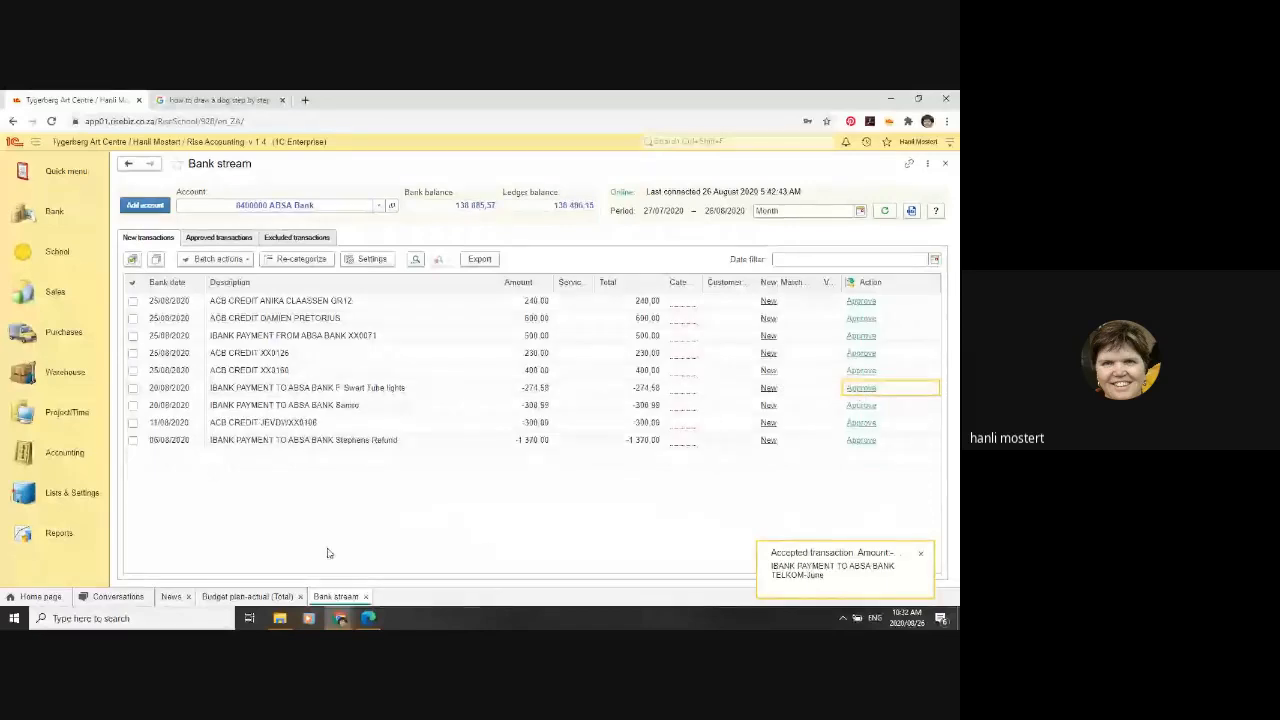
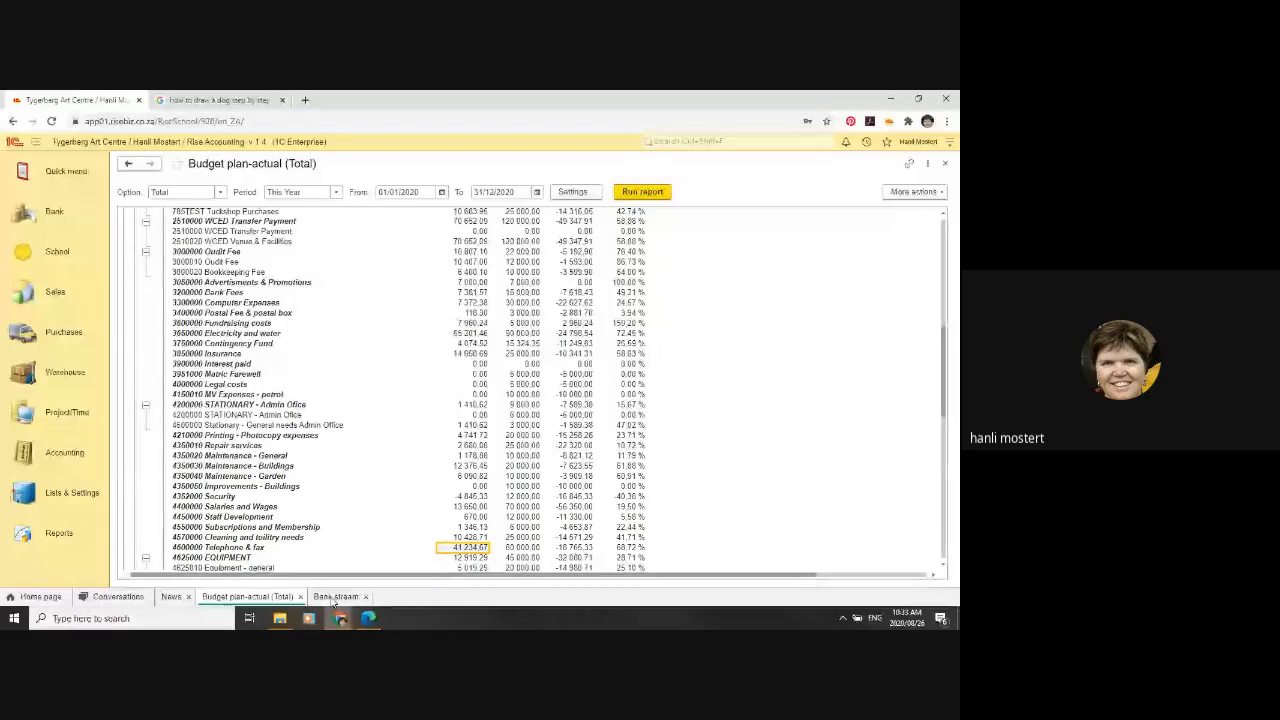
Step: Match the 300,00 ACB credit of 11/08/2020 in the Bank stream to the paying customer's tax invoice dated 01/01/2020
left_click(333, 597)
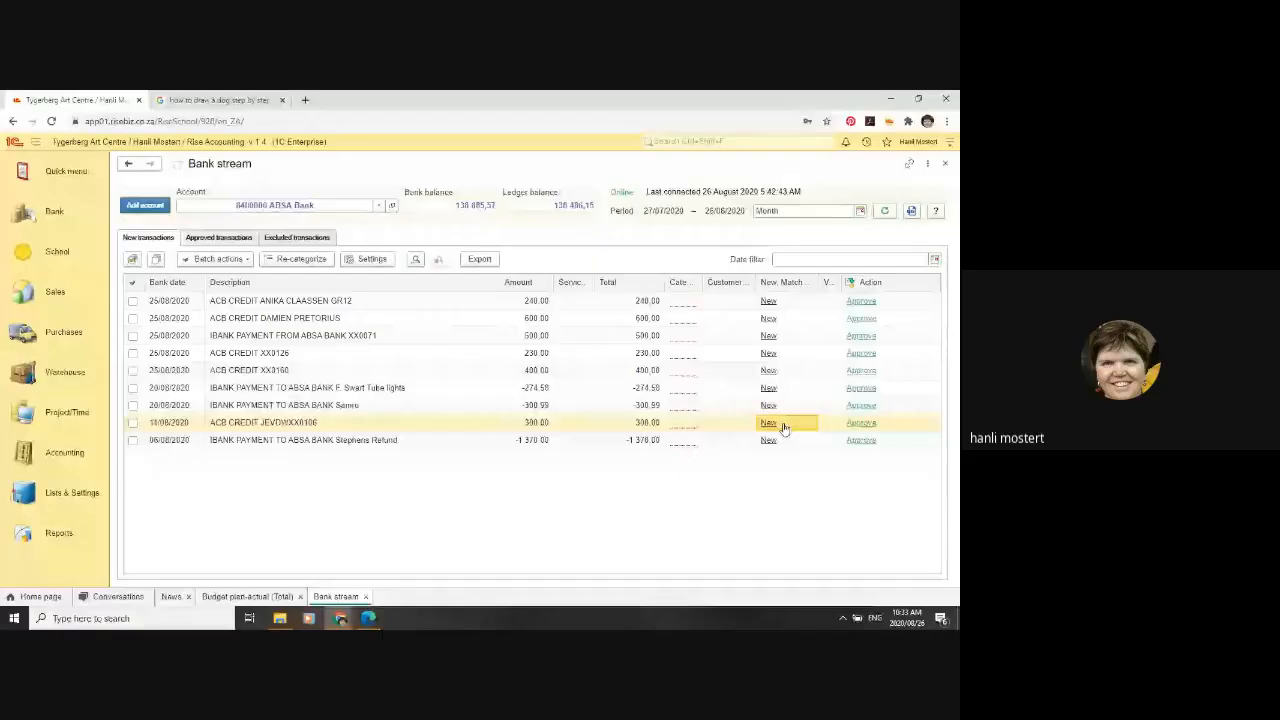
left_click(784, 425)
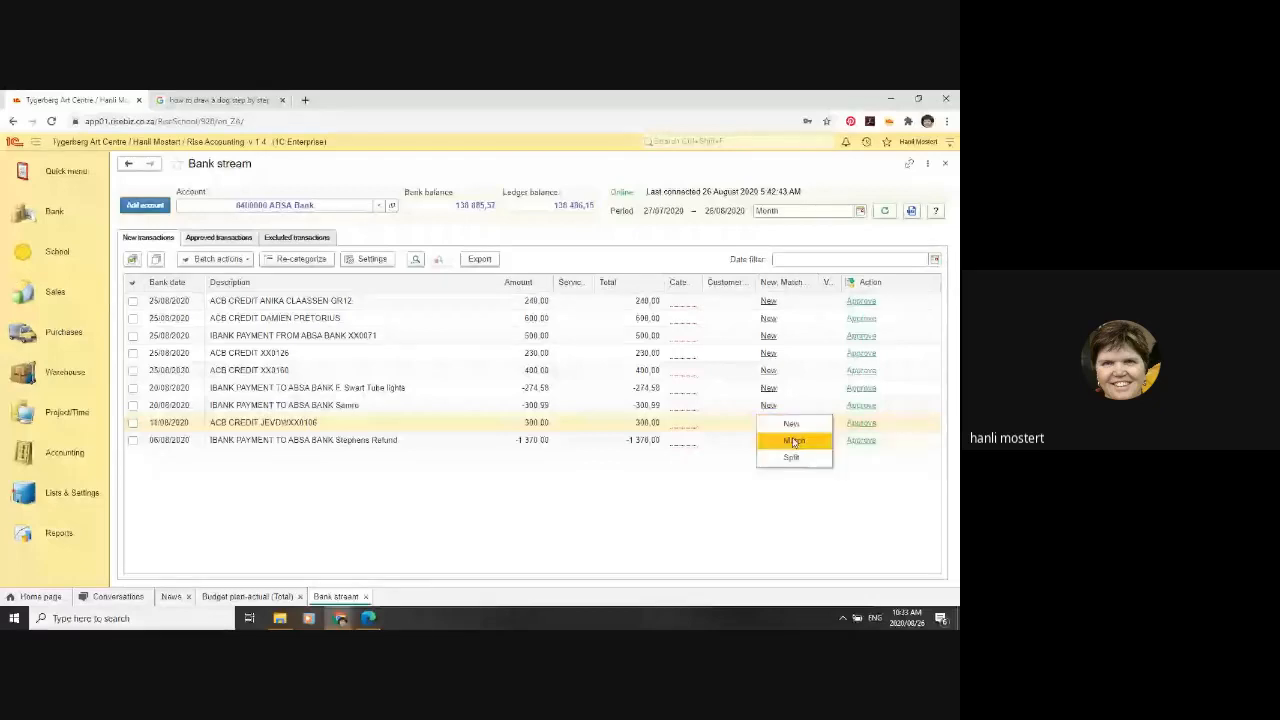
left_click(794, 441)
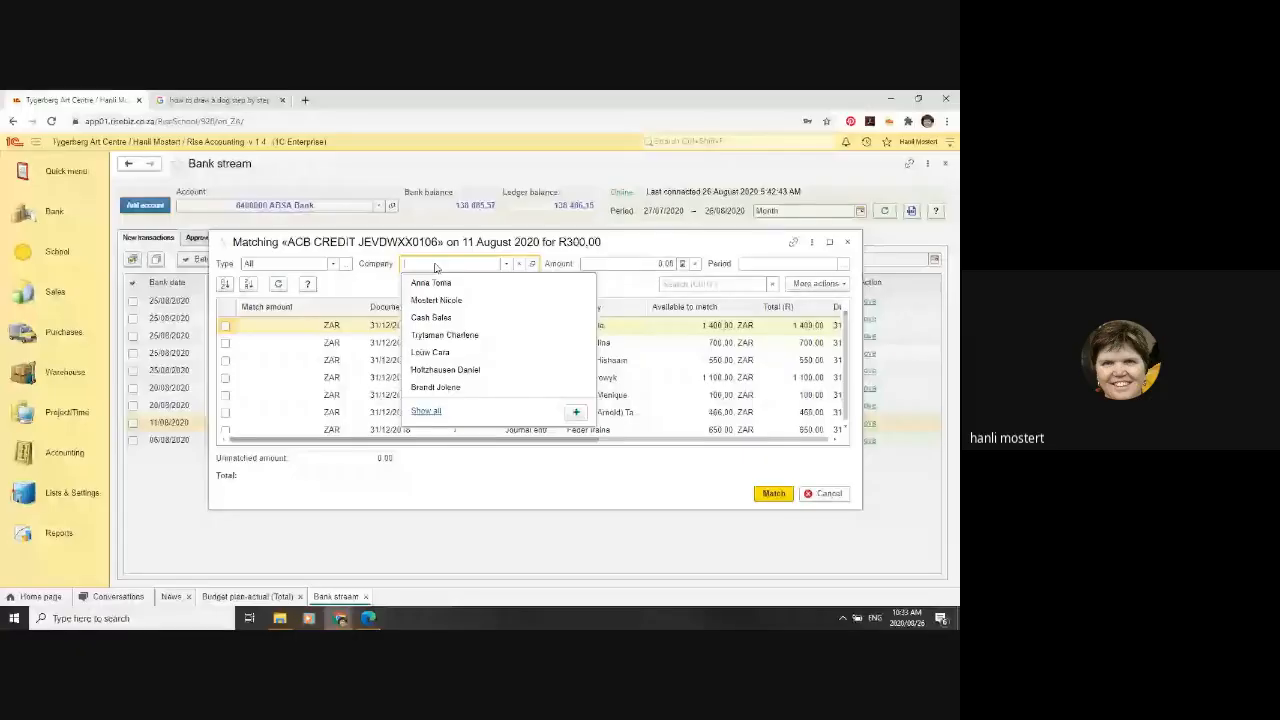
type("van der")
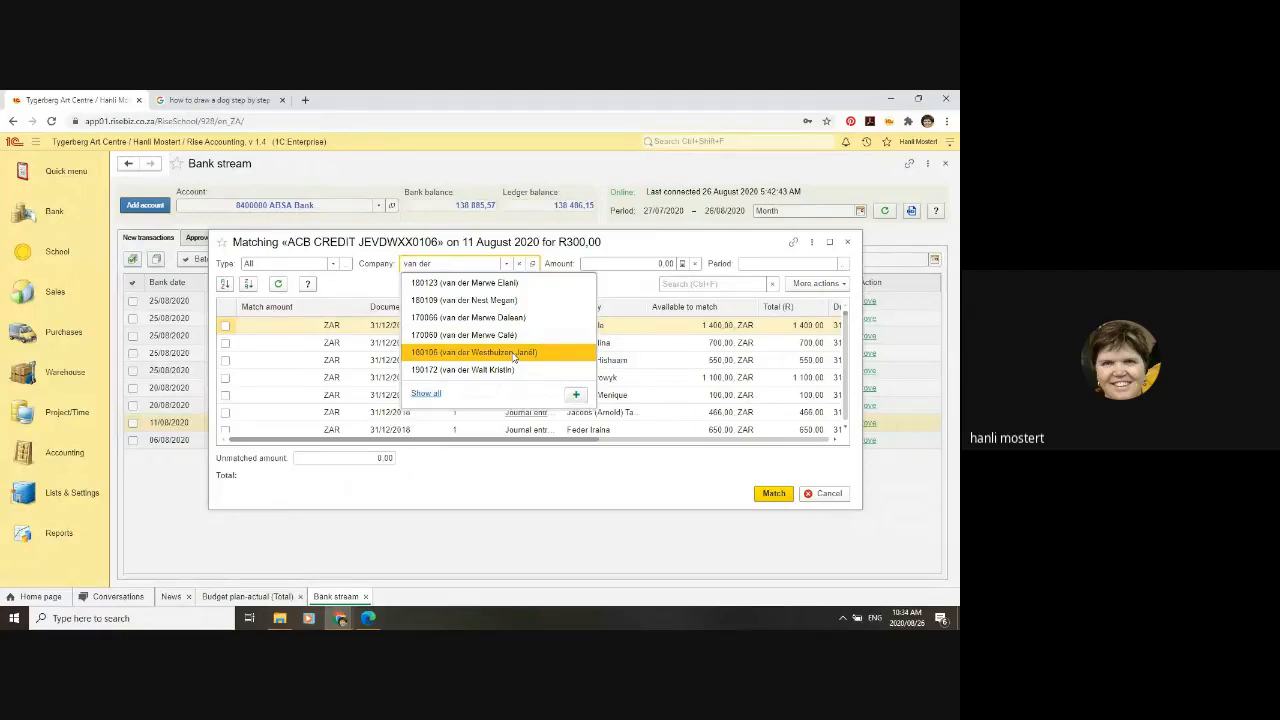
left_click(513, 356)
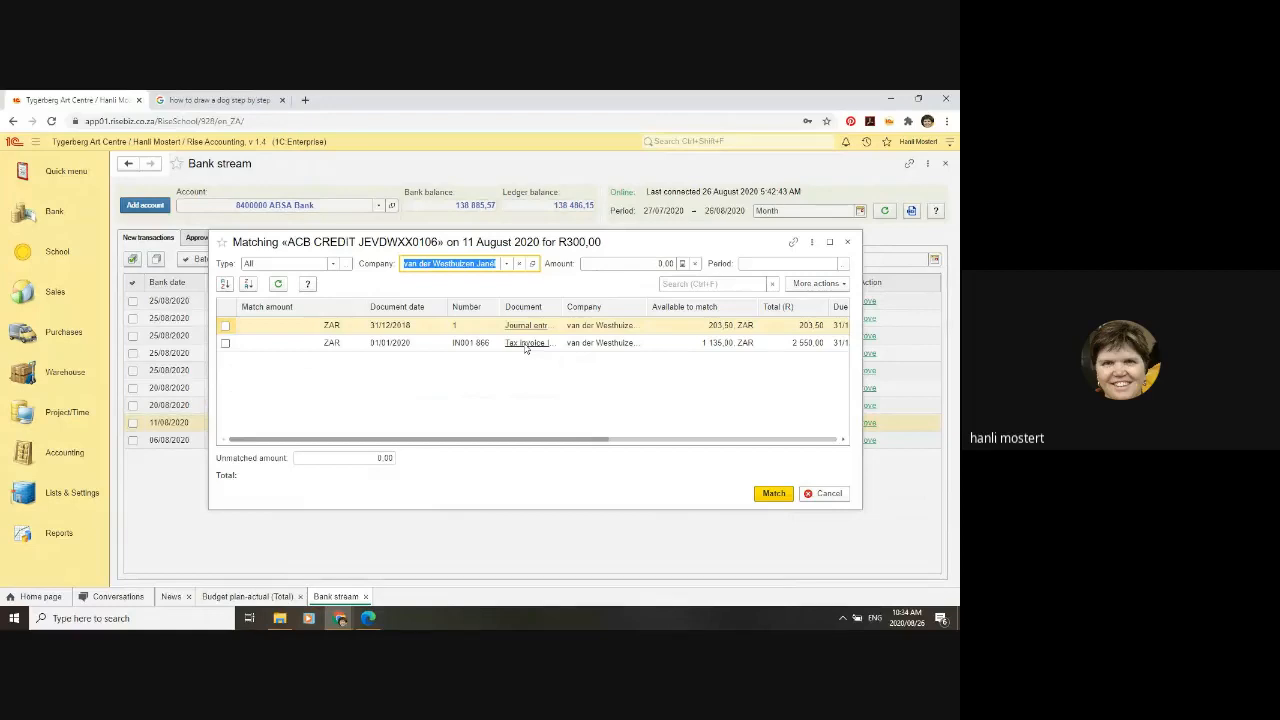
left_click(226, 343)
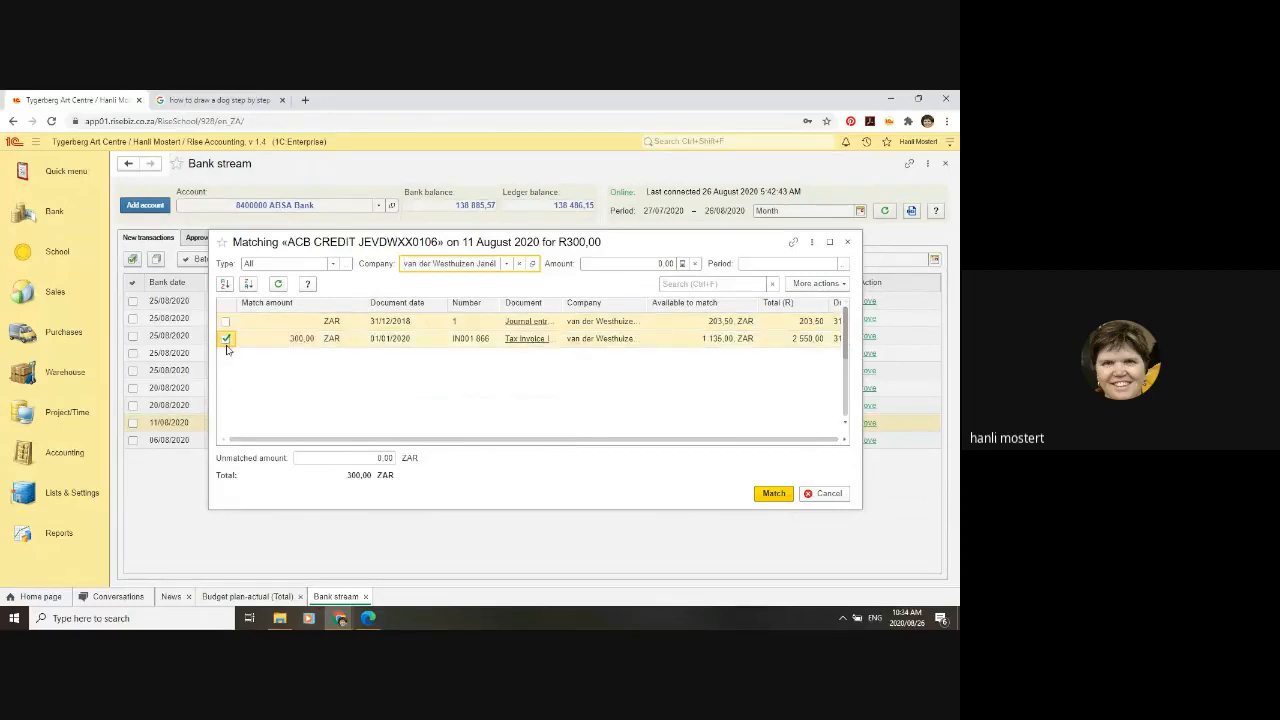
left_click(770, 494)
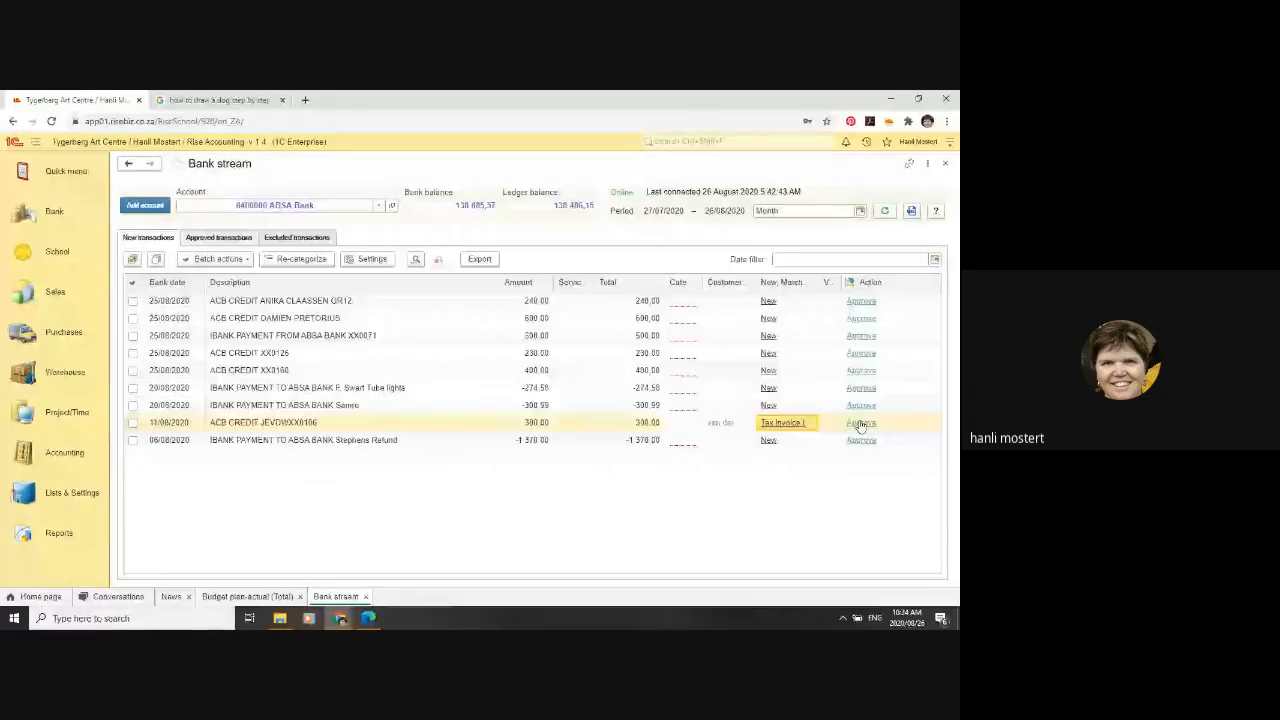
Step: Approve the matched 300,00 ACB credit of 11/08/2020 in the Bank stream
left_click(860, 424)
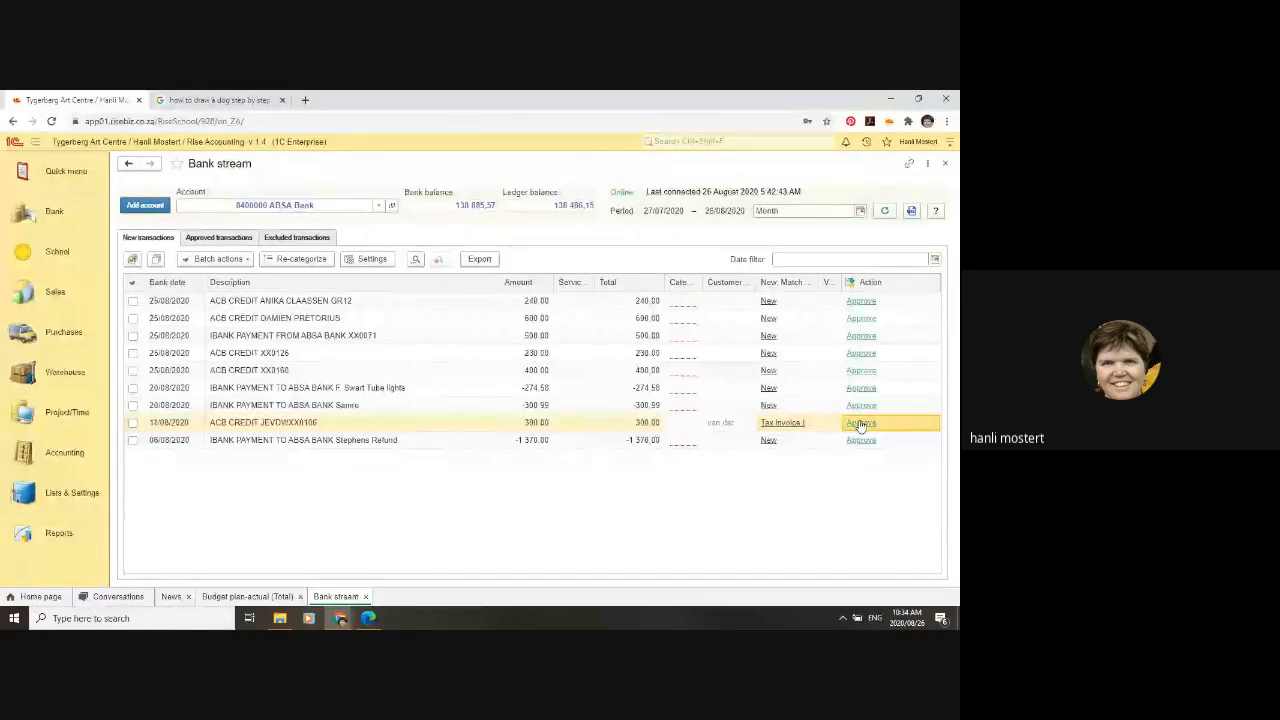
left_click(860, 424)
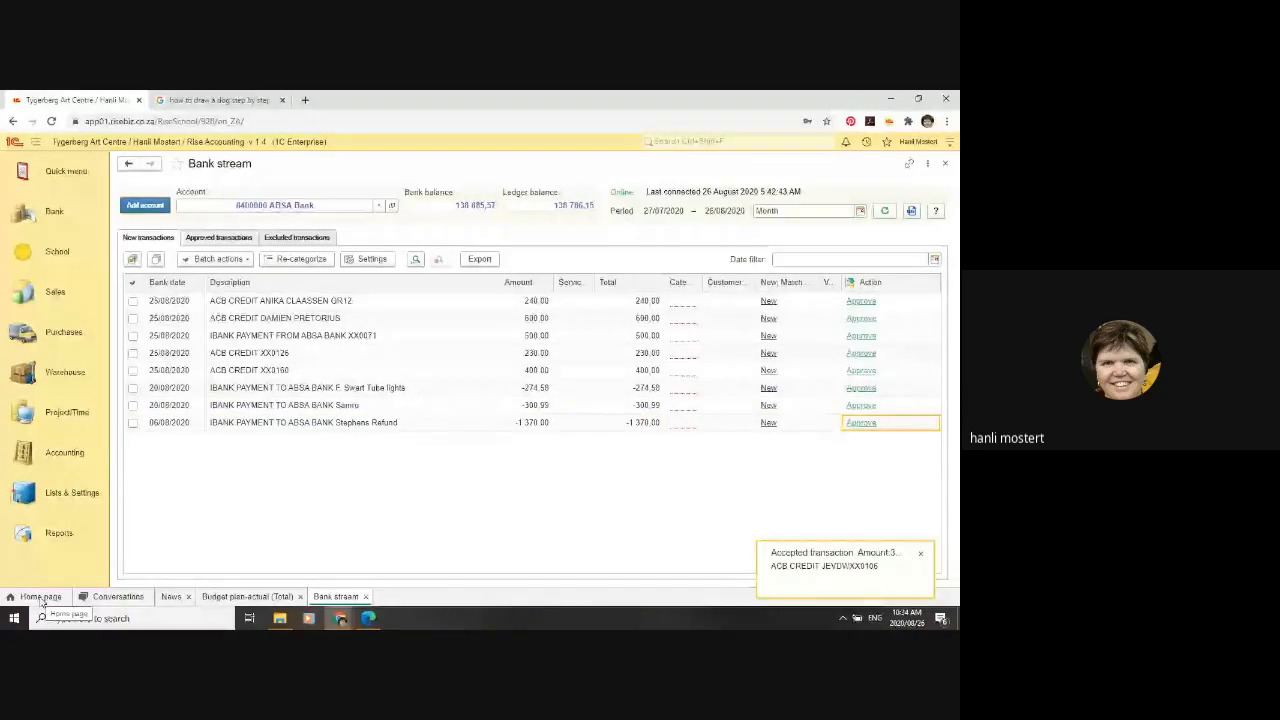
Step: Search the student list for the paying student's surname and open that student's record
left_click(41, 597)
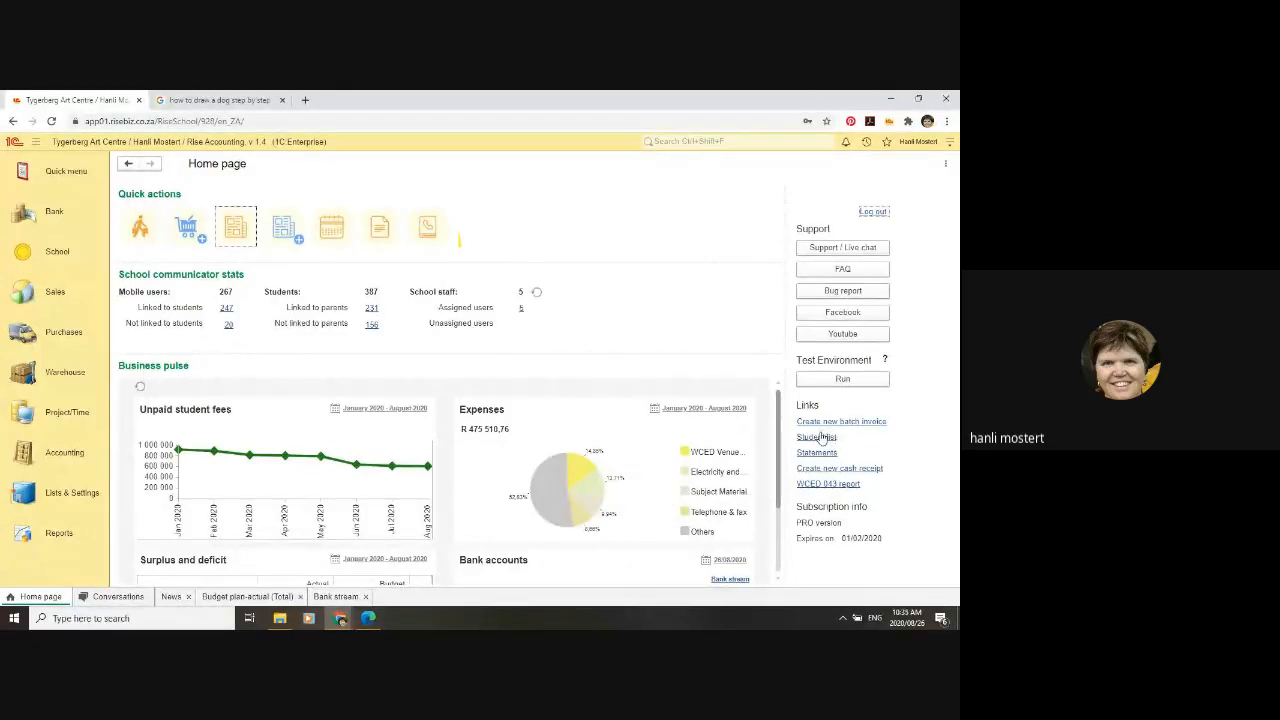
left_click(816, 437)
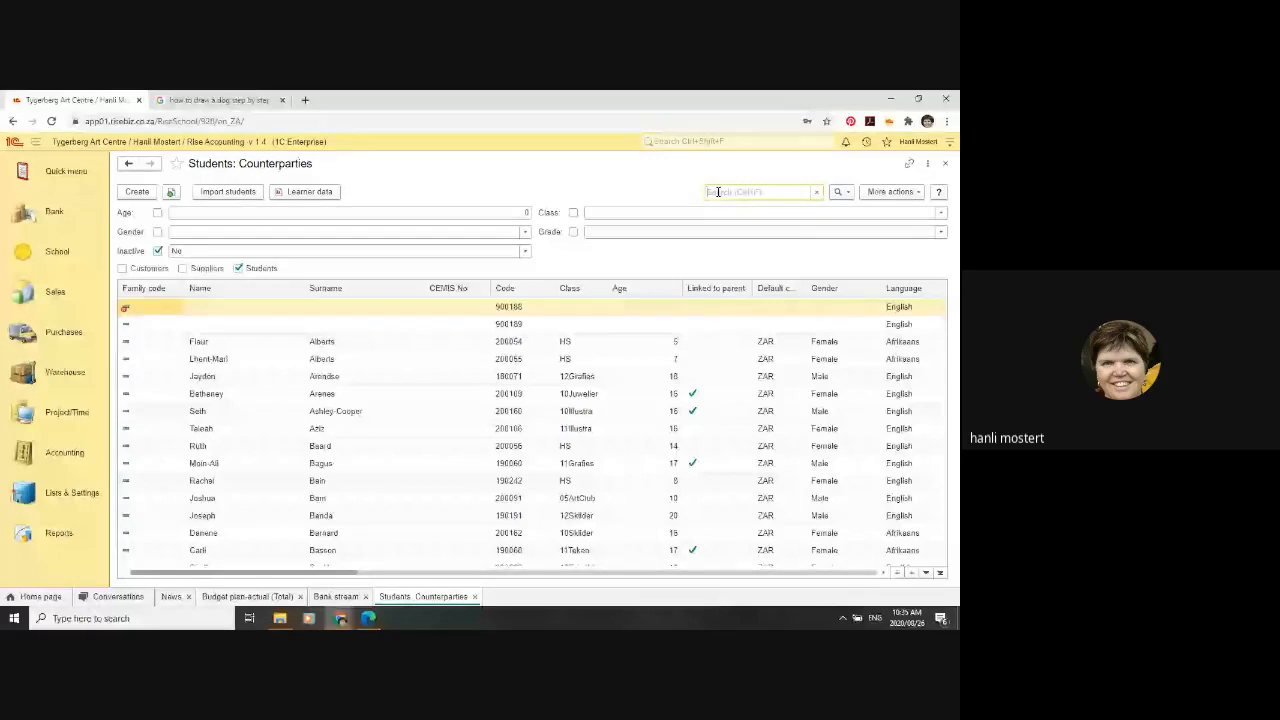
type("van der westh")
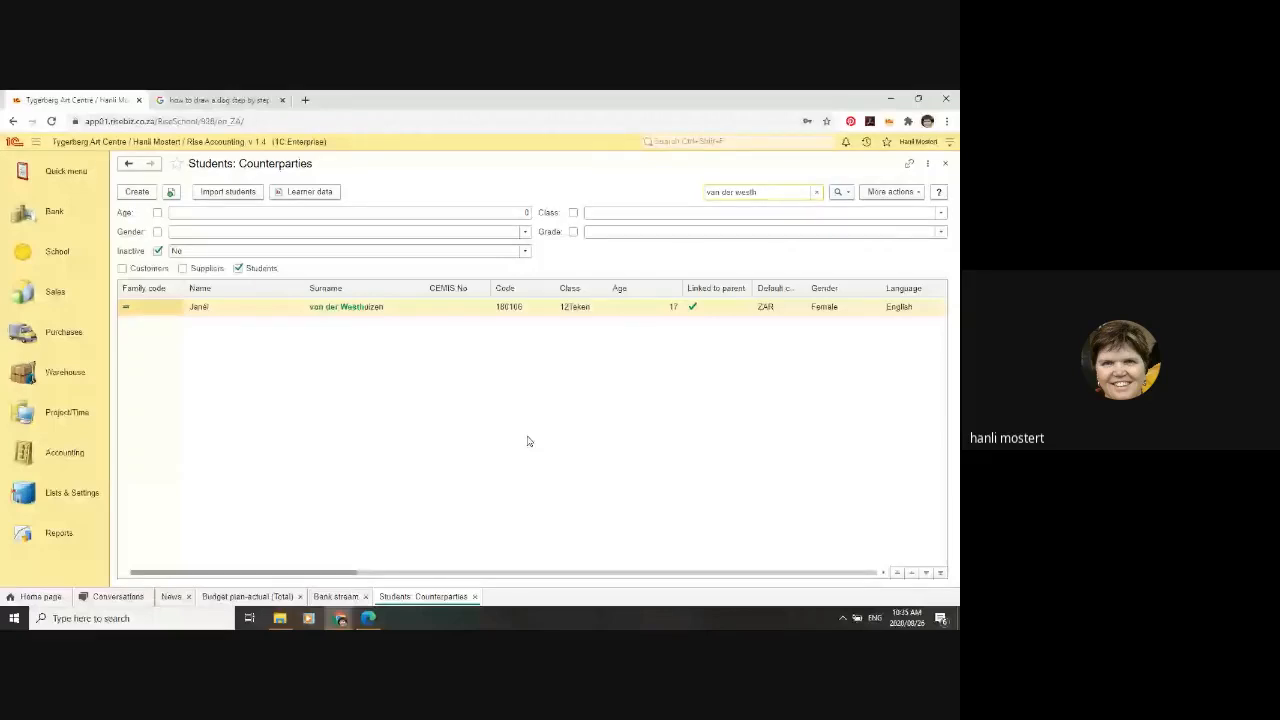
left_click(526, 251)
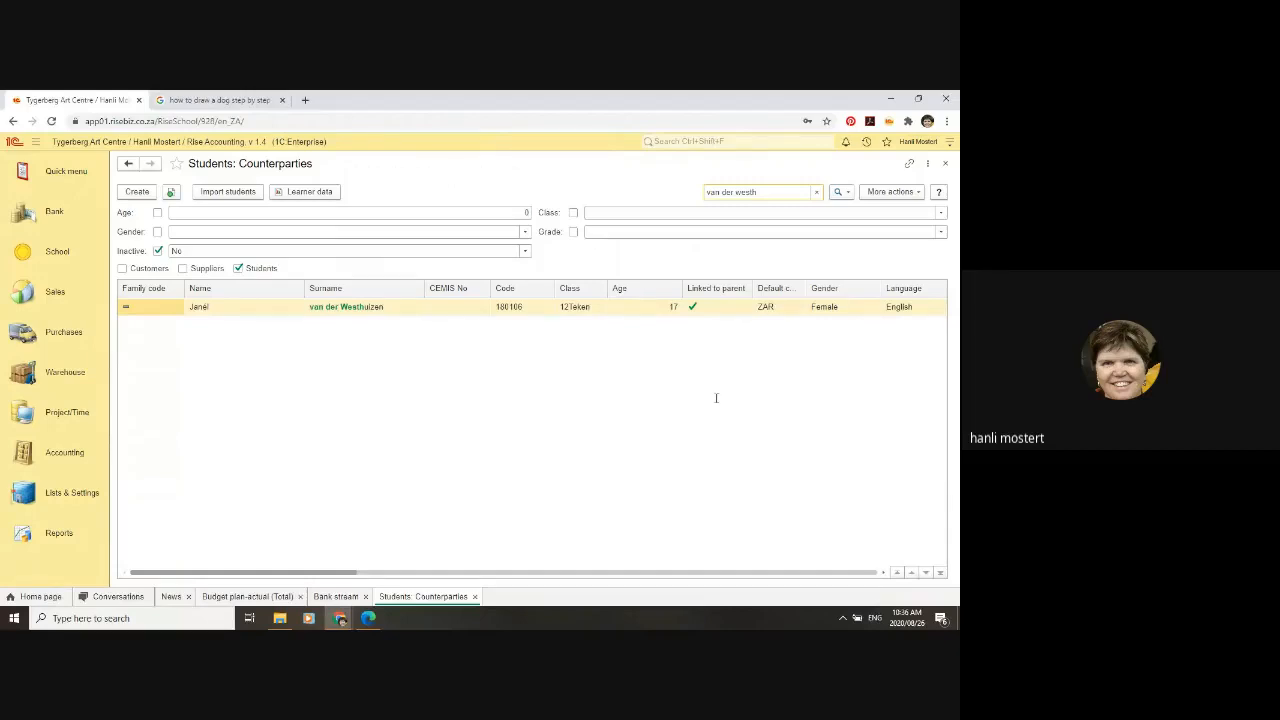
double_click(201, 307)
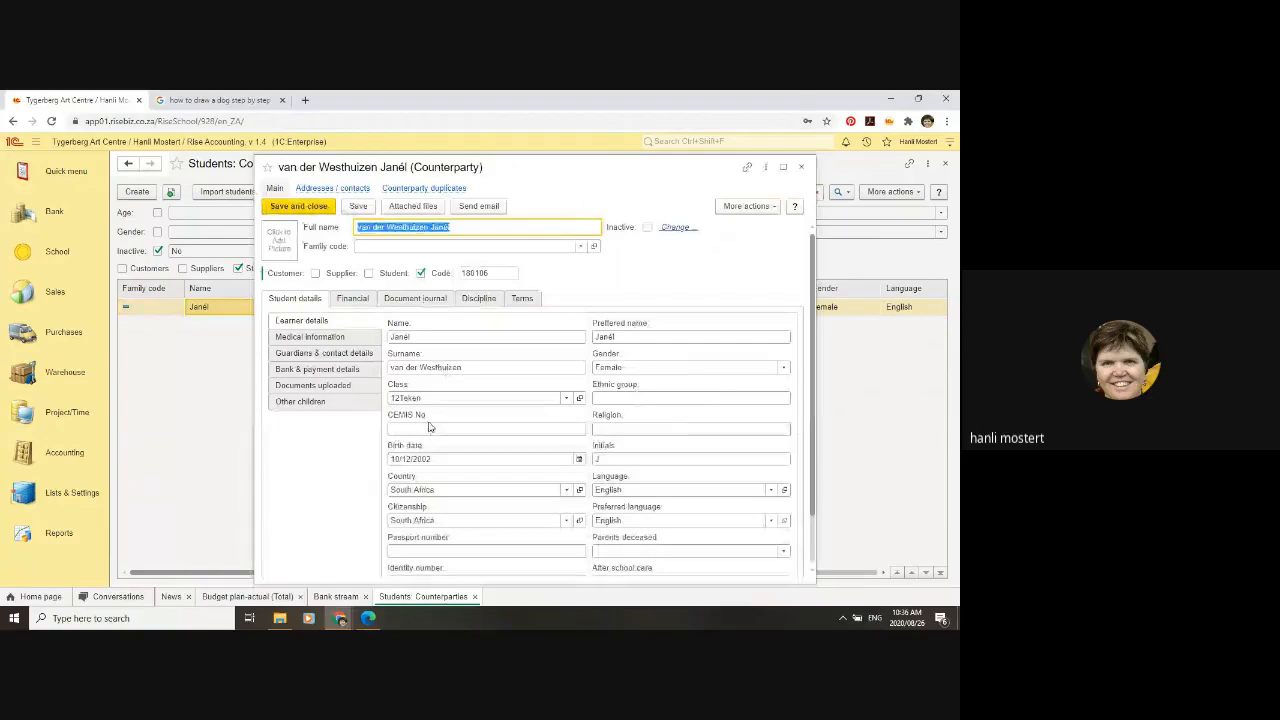
Step: Widen the Date column in the student's document journal and open the 300,00 payment receipt dated 11/08/2020
left_click(421, 299)
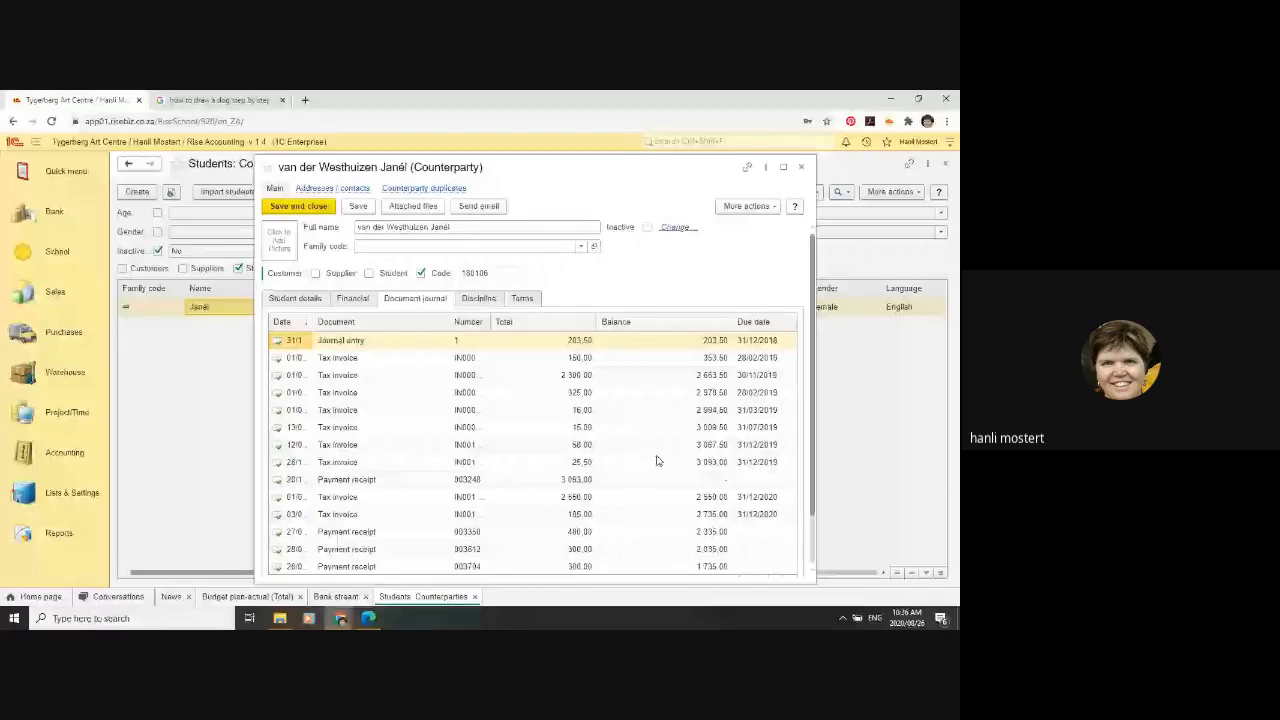
scroll(658, 461, "down", 1)
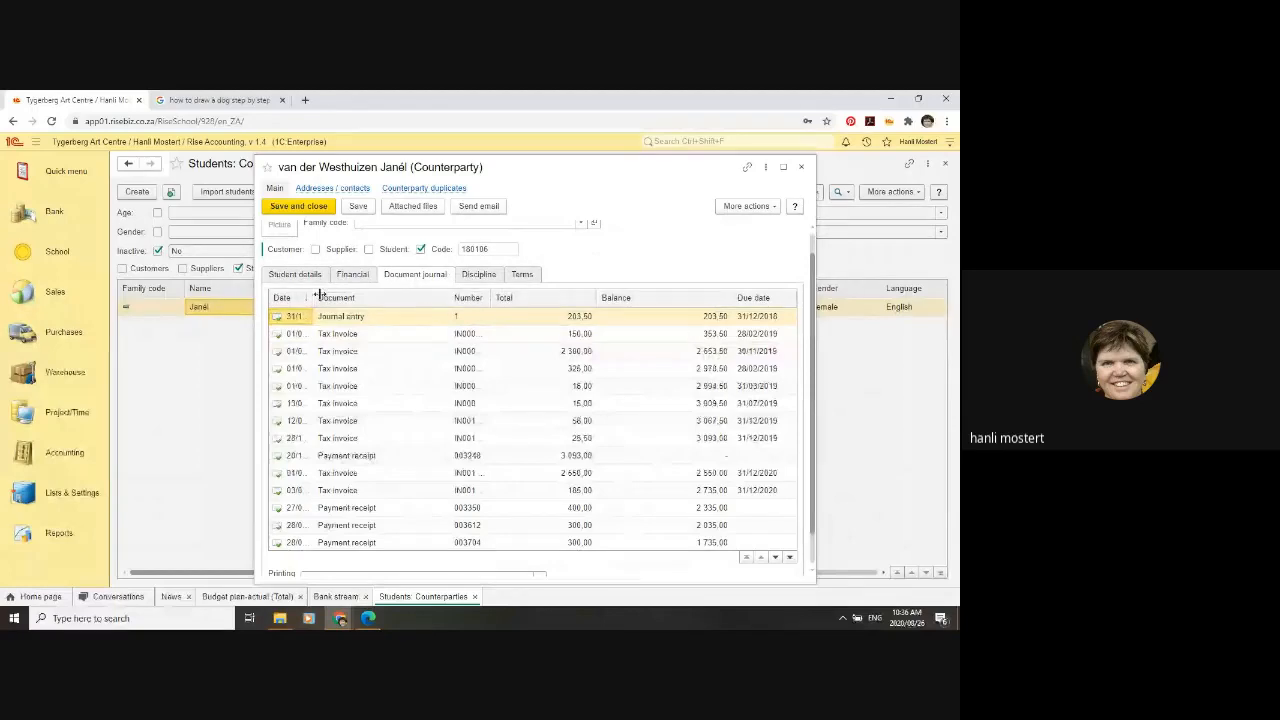
left_click_drag(318, 294, 353, 296)
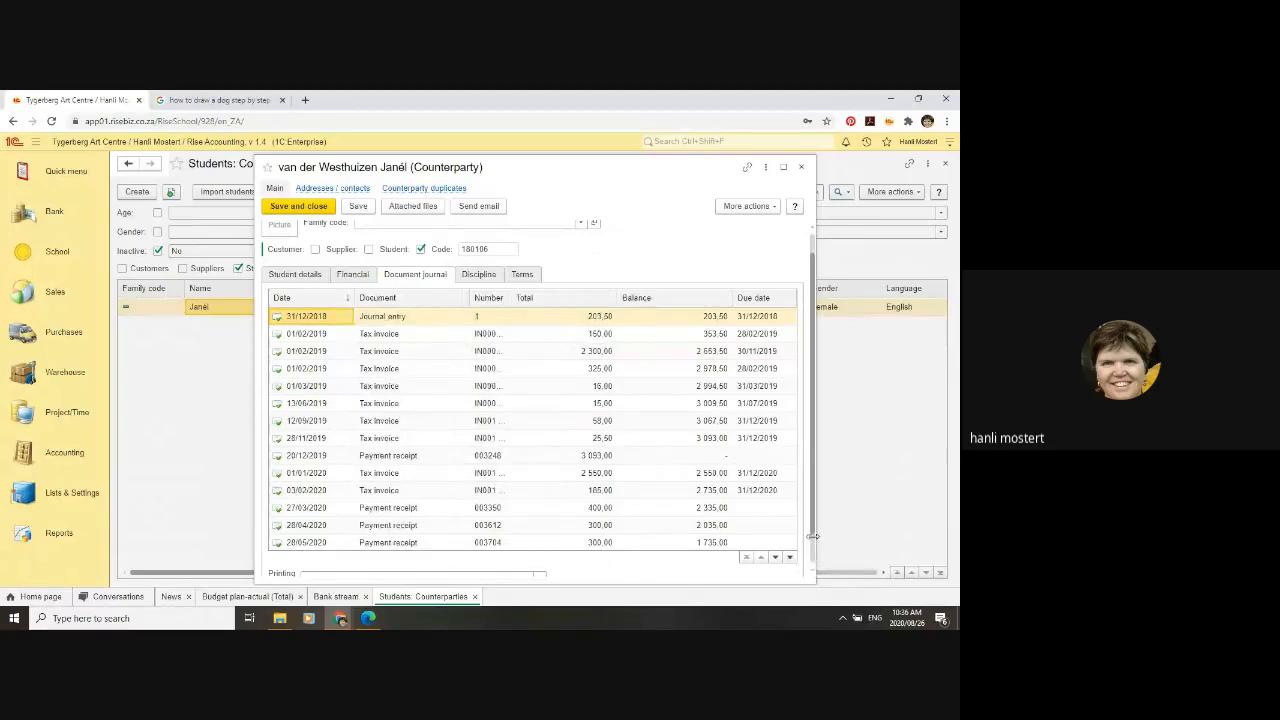
left_click(292, 545)
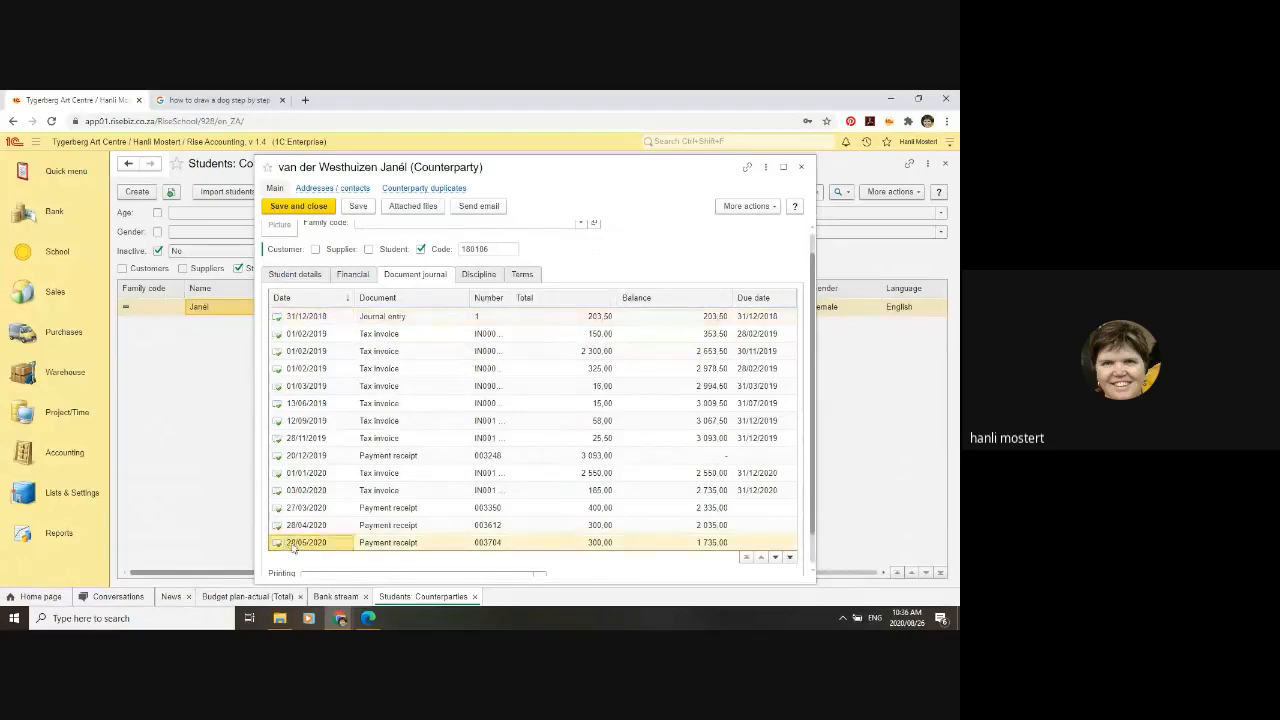
key("Down")
key("Down")
key("Down")
key("Down")
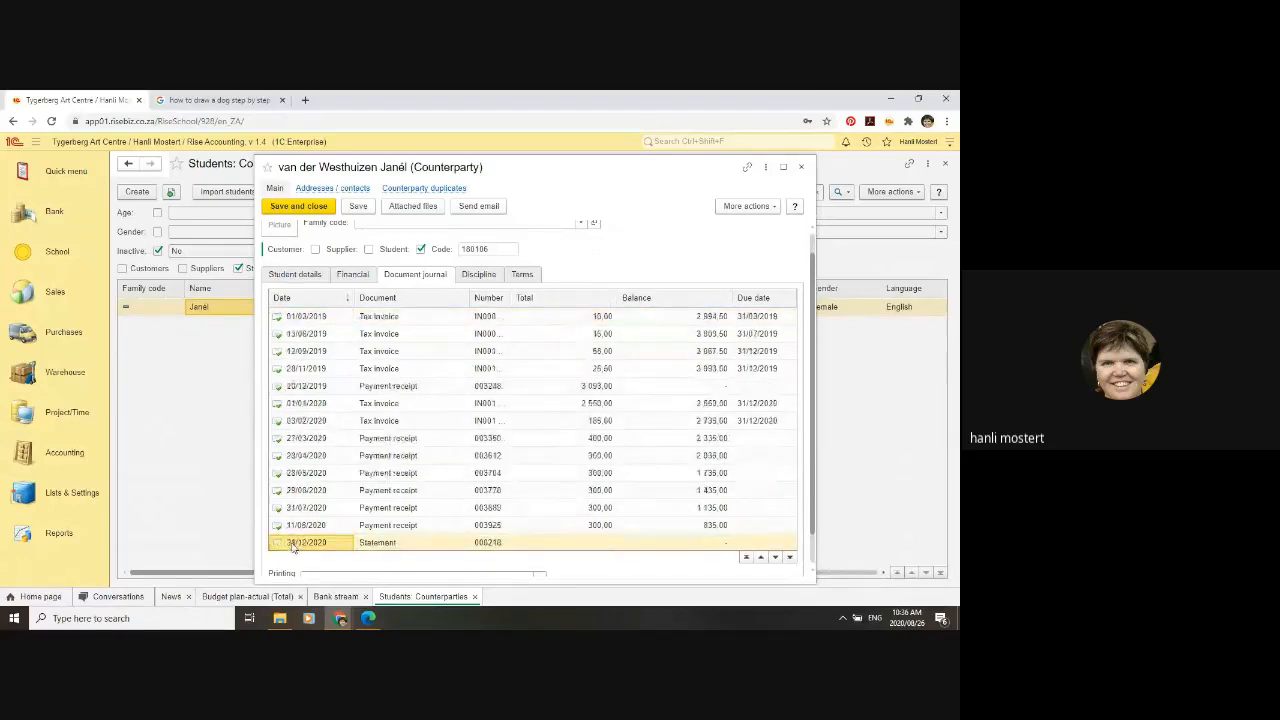
key("Up")
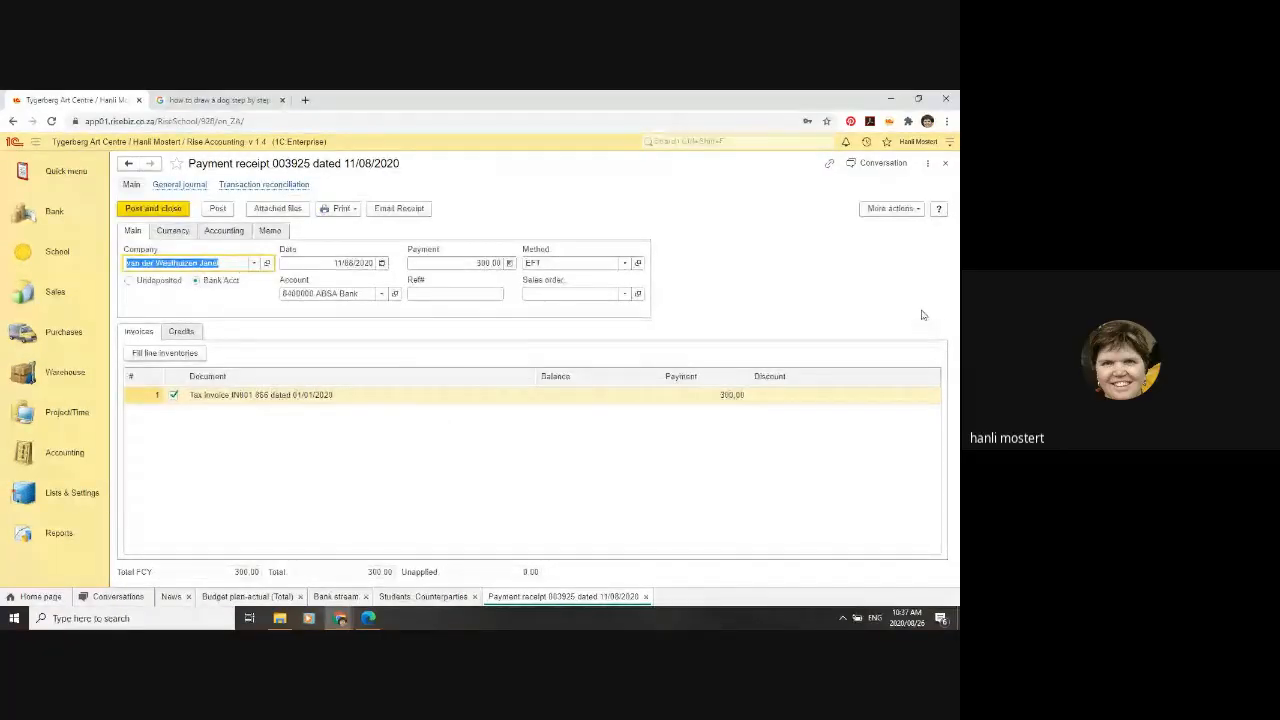
Step: Close the payment receipt and the student's record
left_click(946, 164)
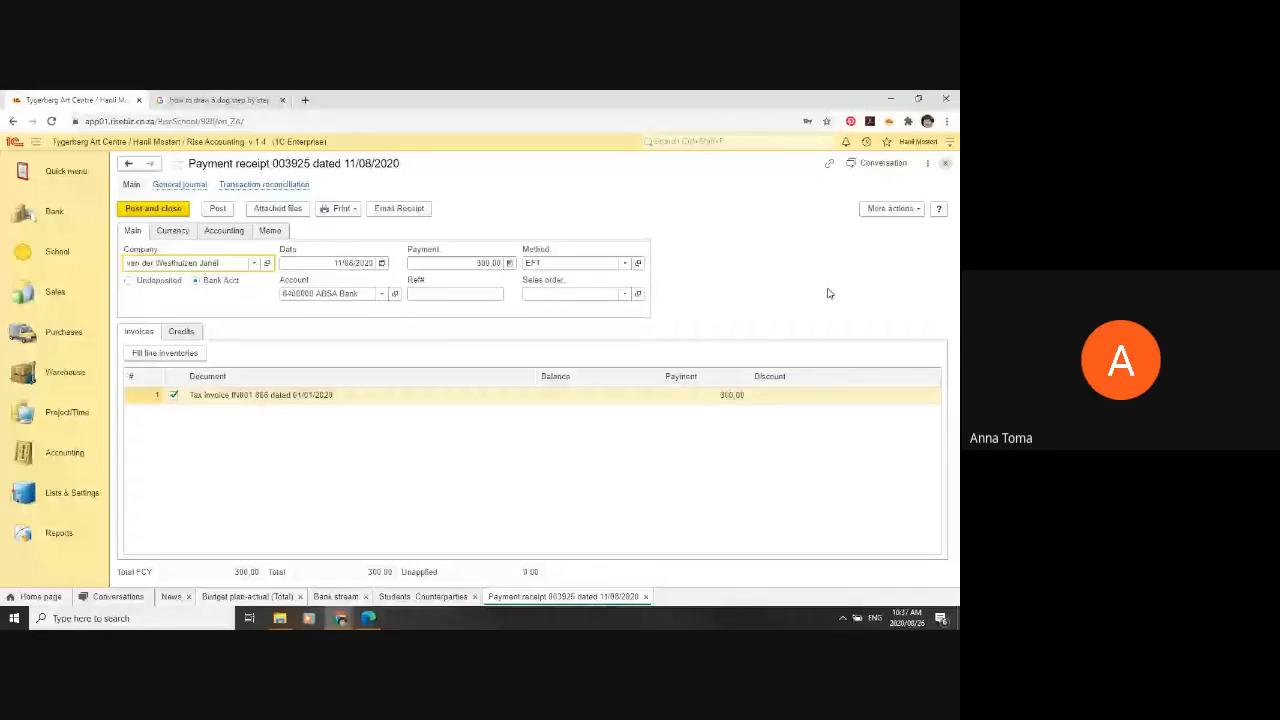
left_click(945, 163)
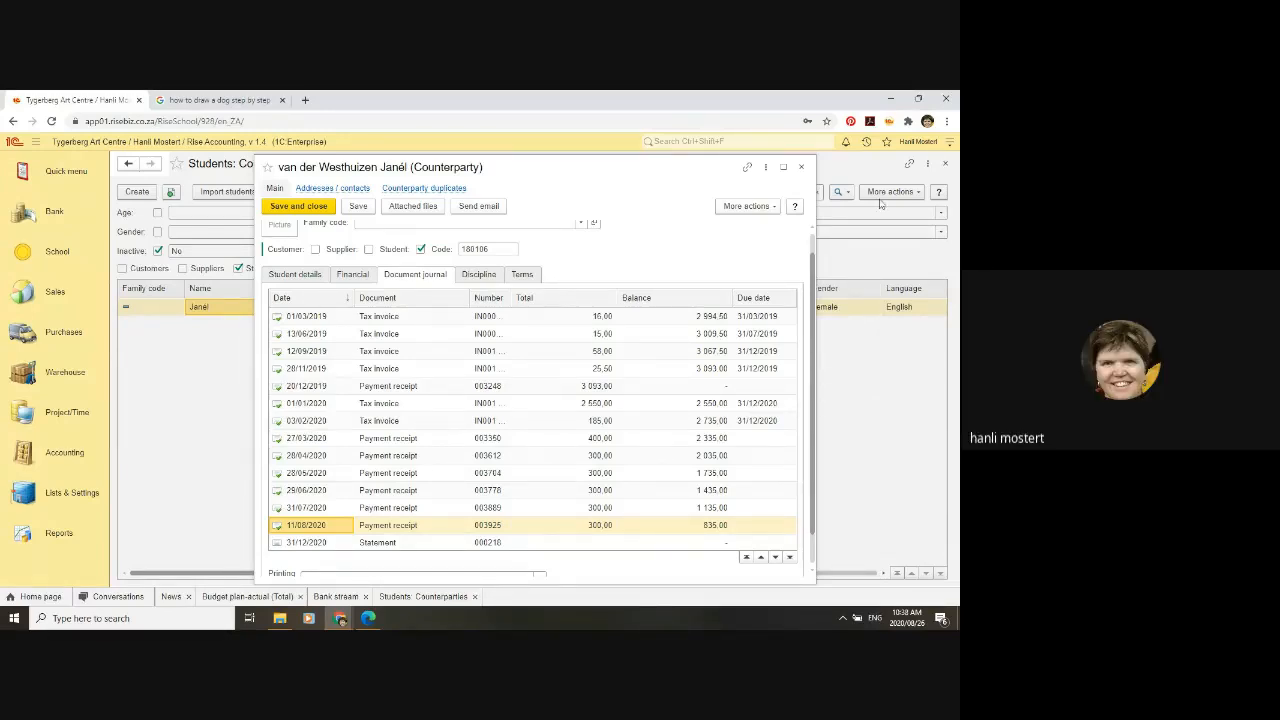
left_click(800, 170)
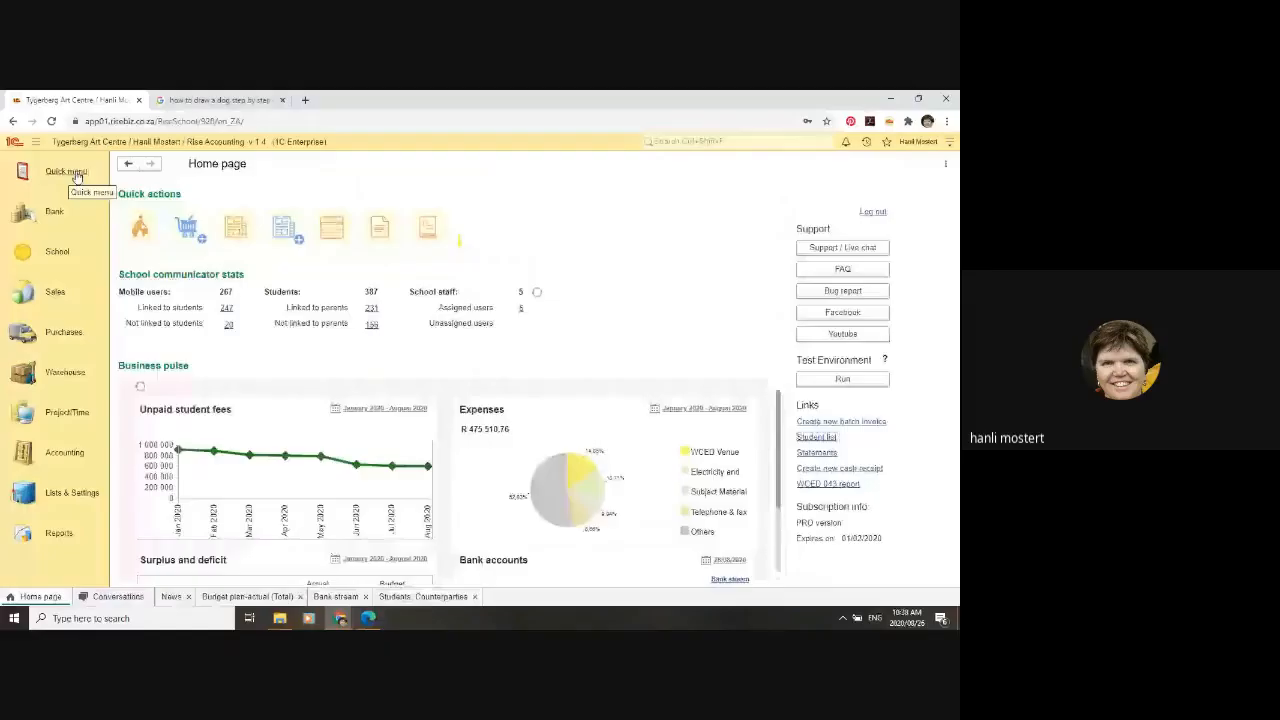
Step: Open the Settings to view the company information, and return to the home page
left_click(72, 174)
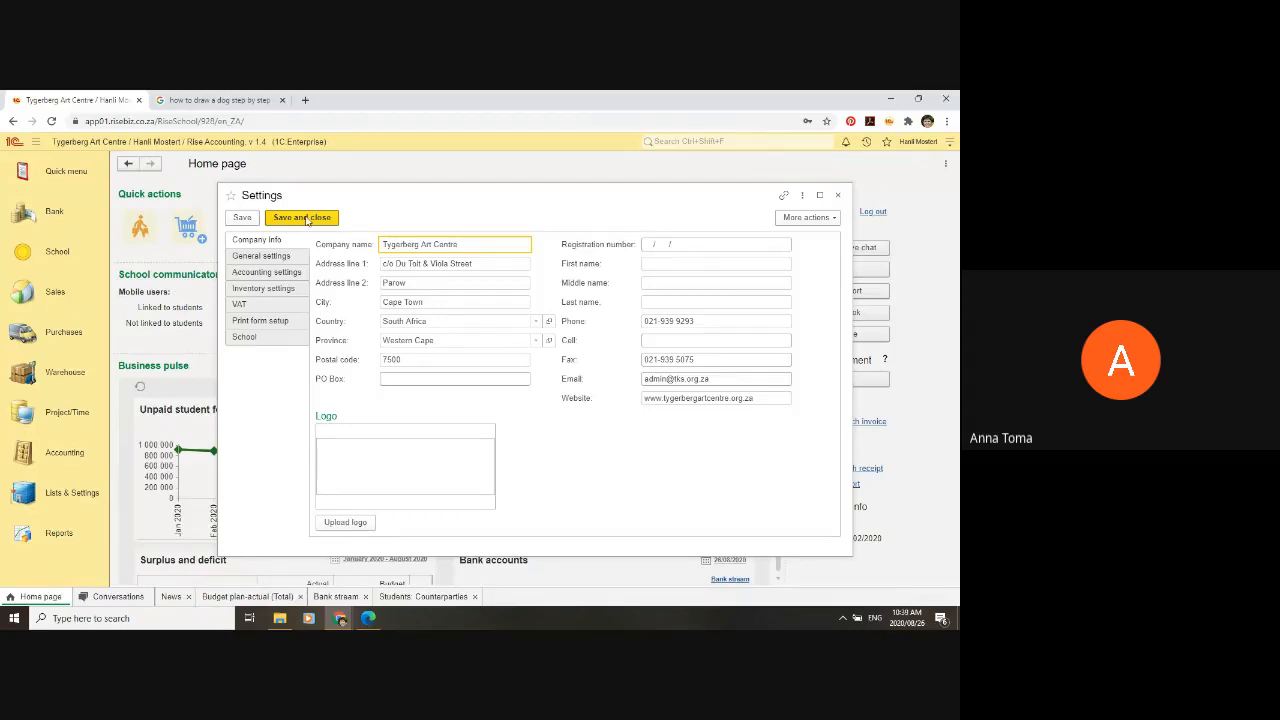
left_click(96, 255)
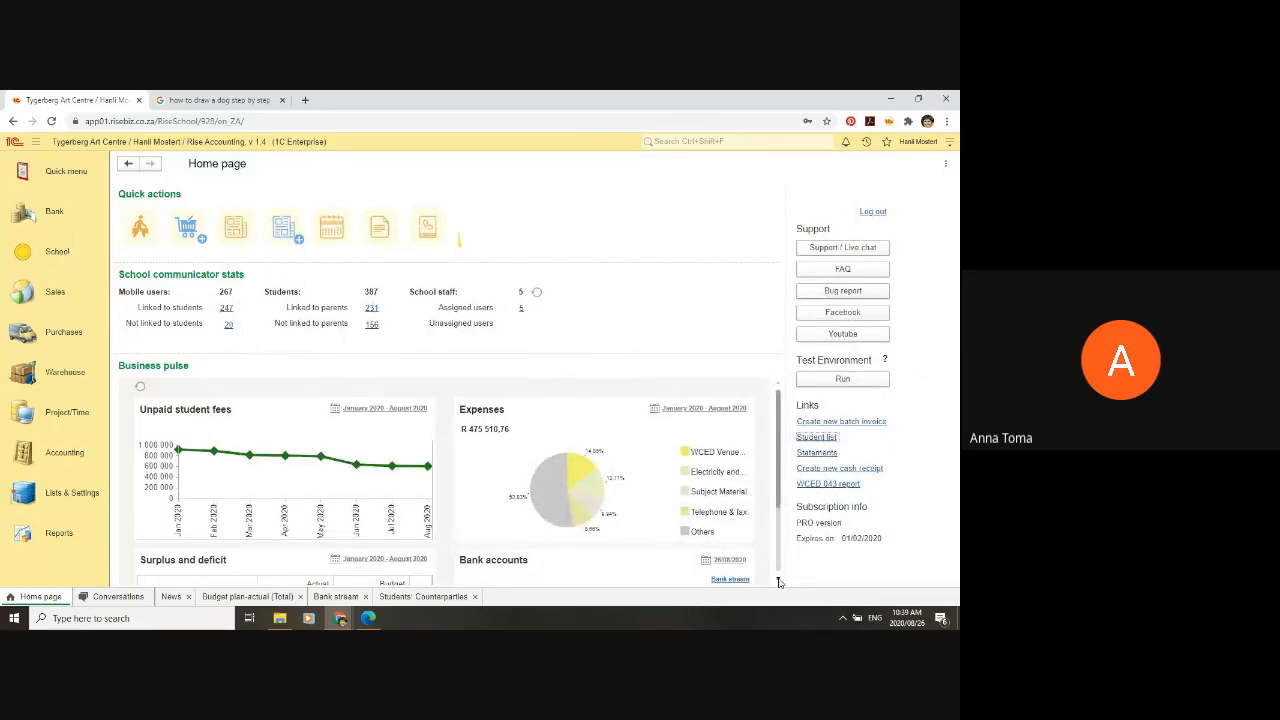
Step: Review the Business pulse on the home page, including surplus and deficit, expenses and bank accounts
left_click(778, 581)
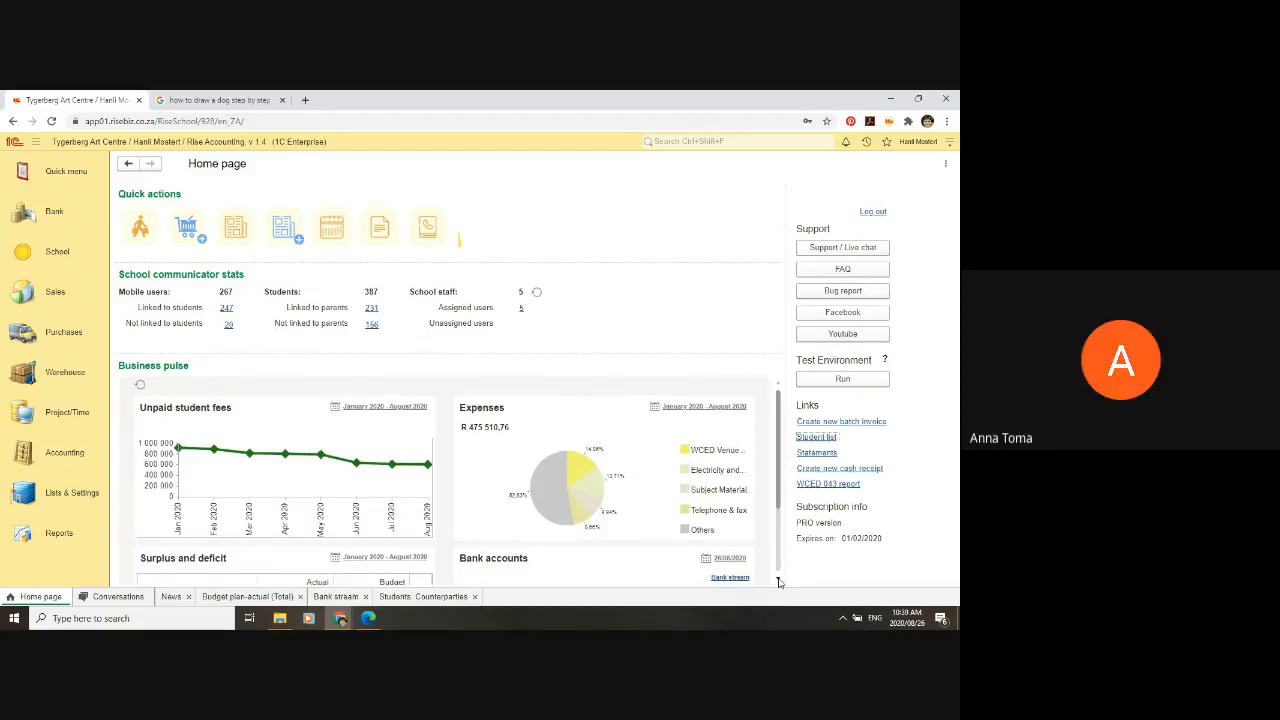
left_click(778, 581)
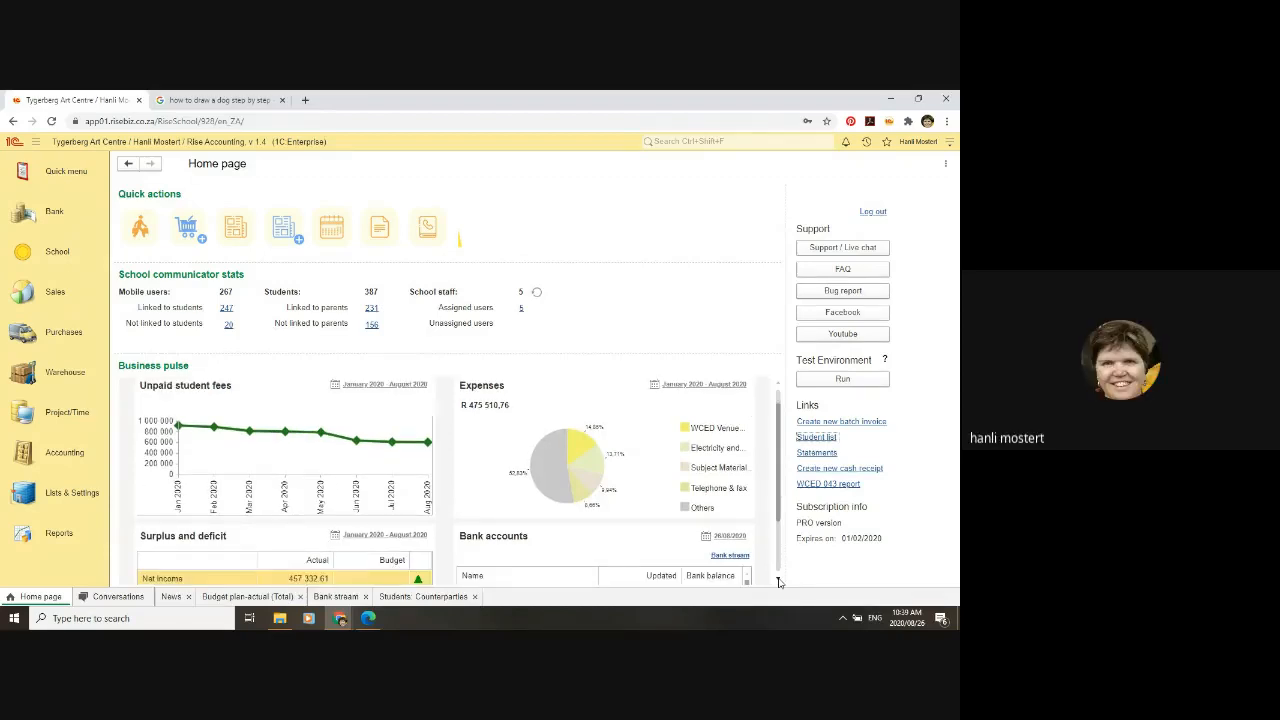
left_click(778, 581)
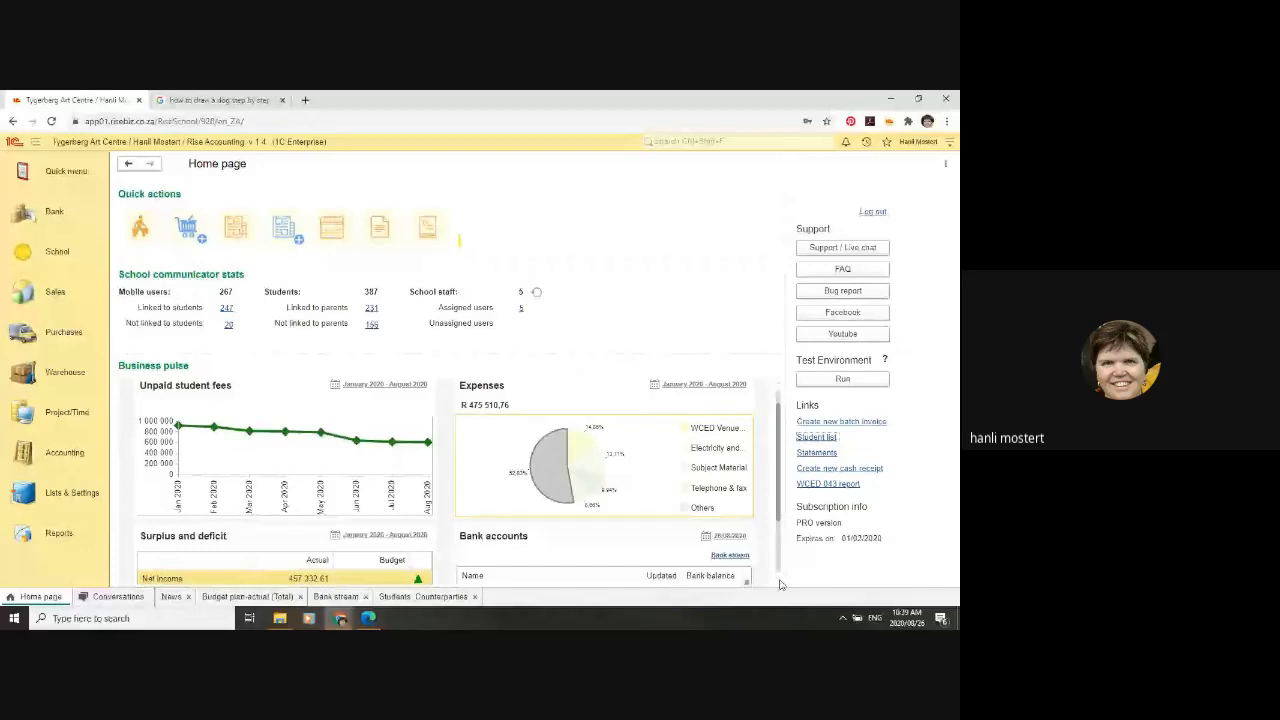
scroll(781, 584, "down", 3)
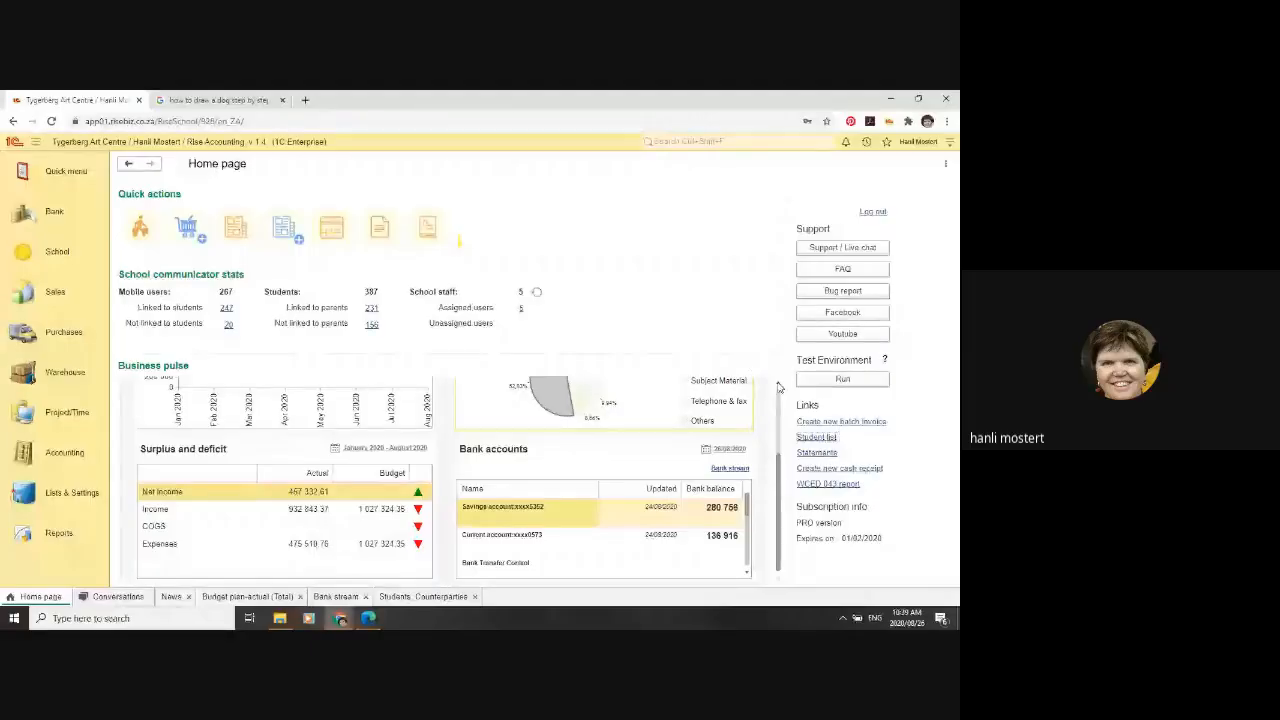
scroll(779, 387, "up", 2)
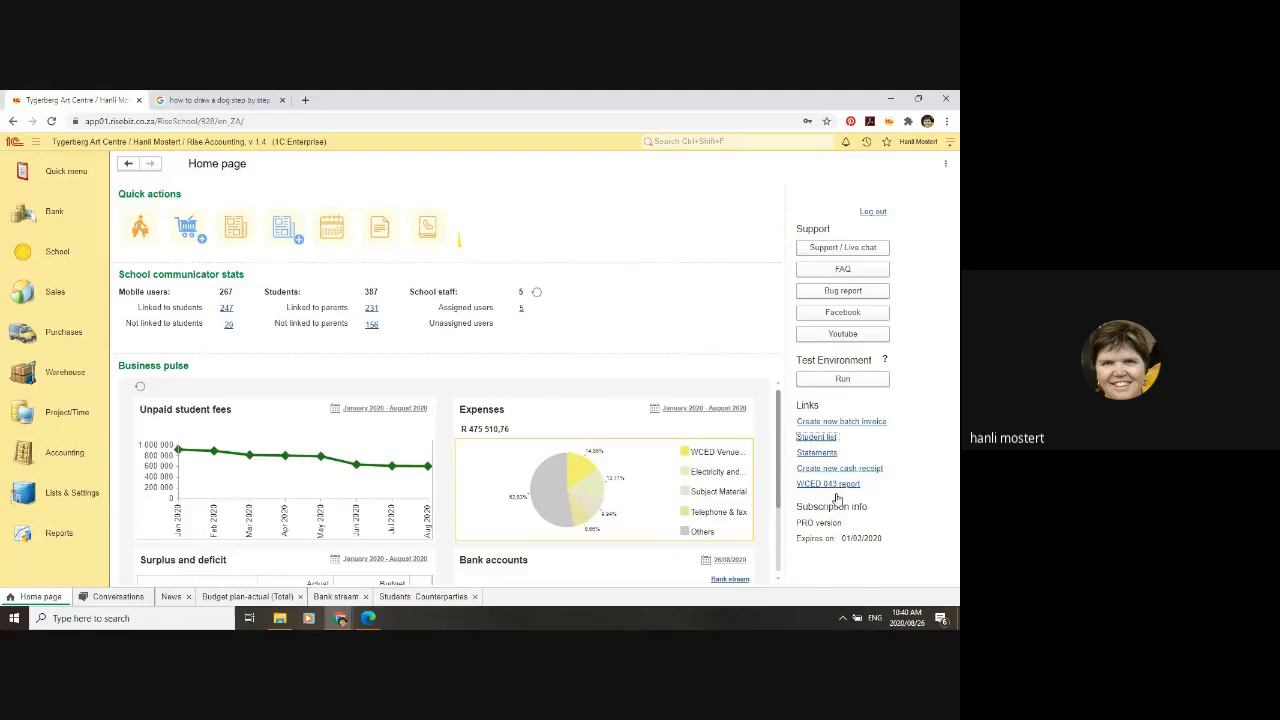
Step: Open the WCED 043 report and run it for 3 Quarter 2020
left_click(846, 486)
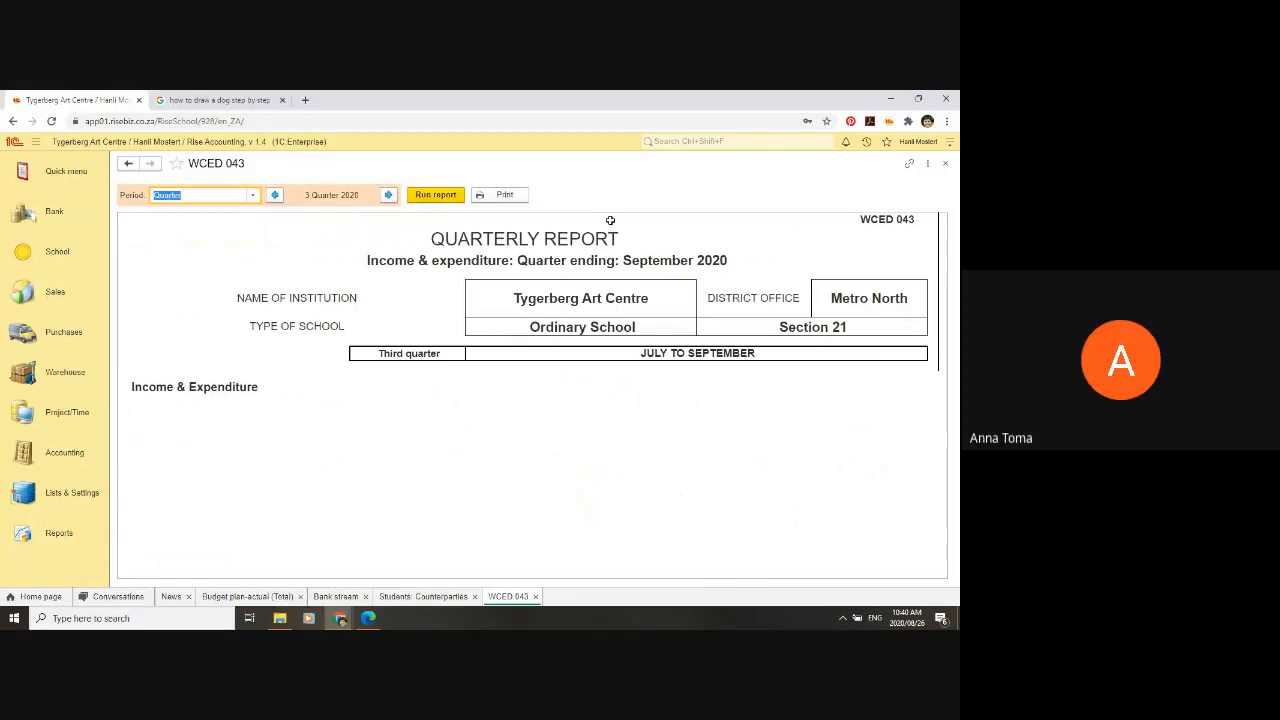
left_click(434, 196)
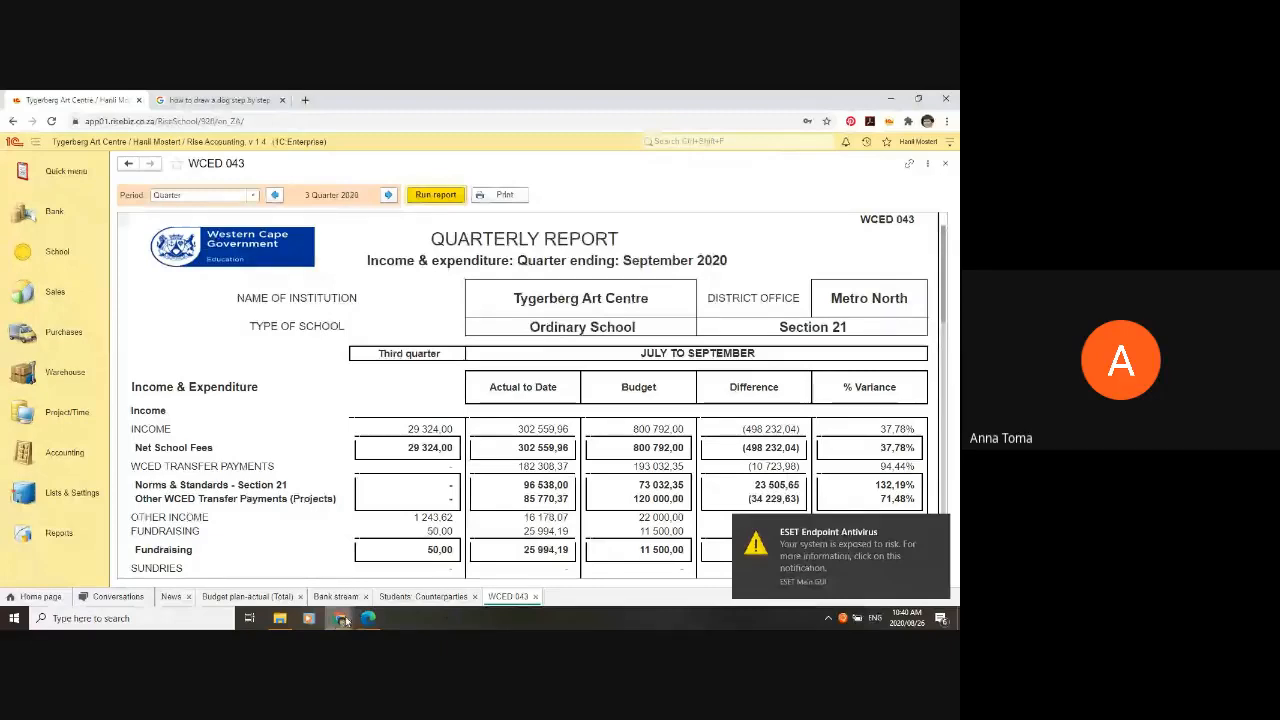
Step: Switch to the Google Meet window to check the meeting, and return to the WCED 043 report
mouse_move(341, 619)
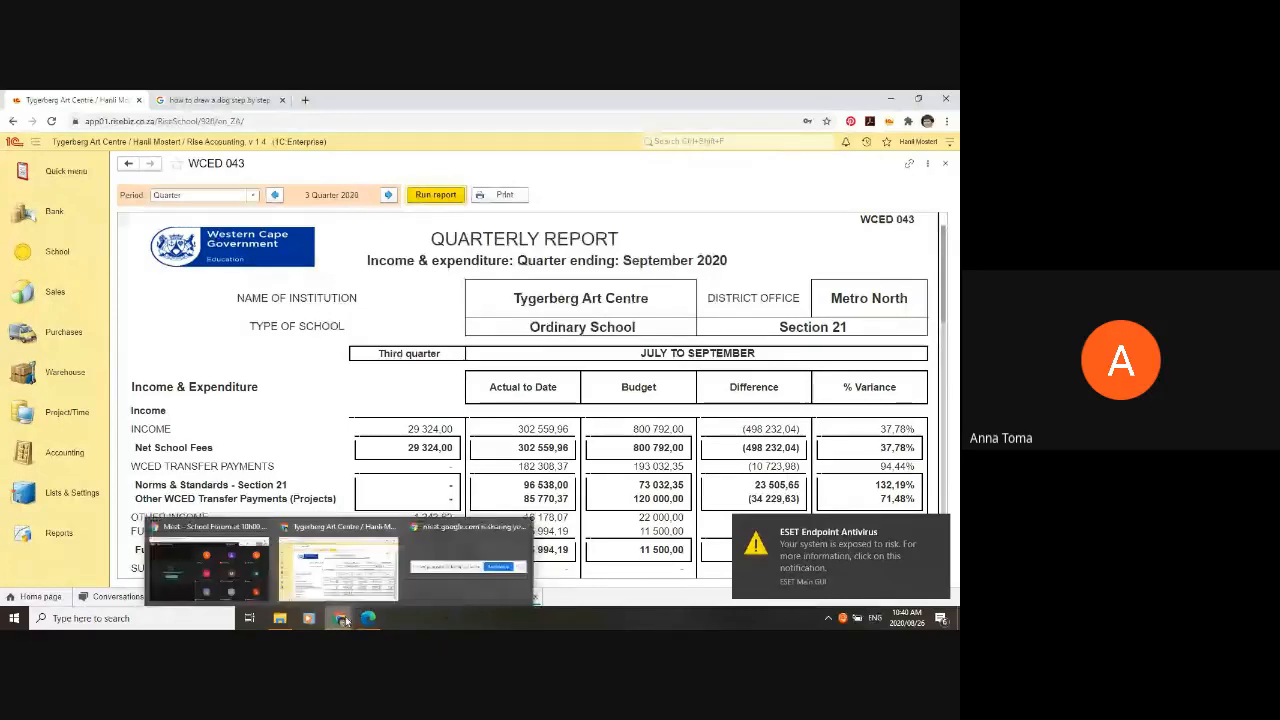
left_click(240, 555)
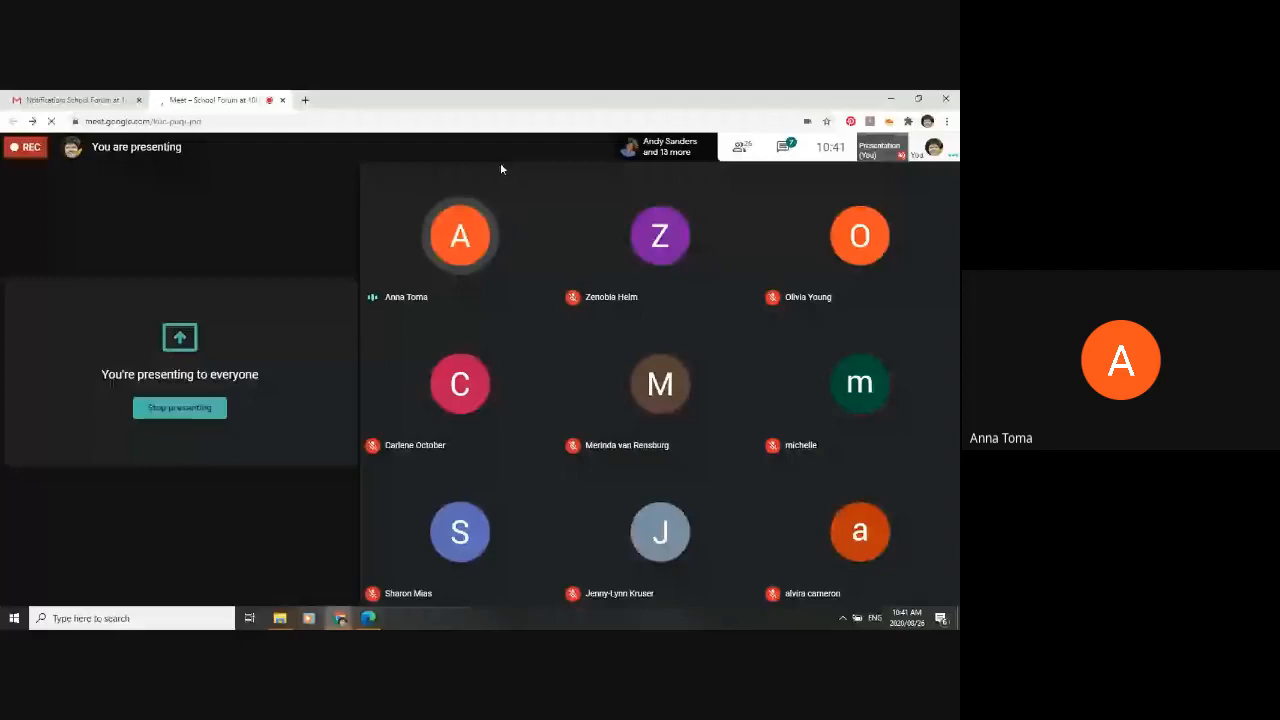
left_click(340, 618)
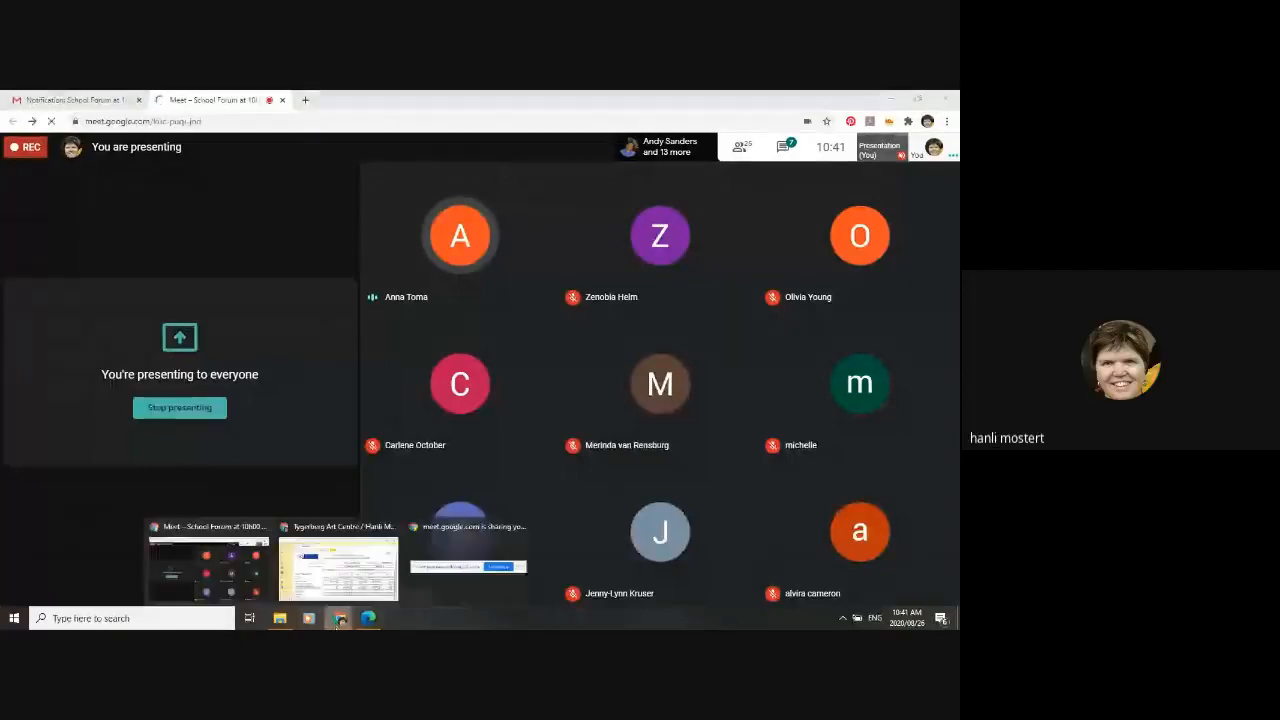
left_click(375, 565)
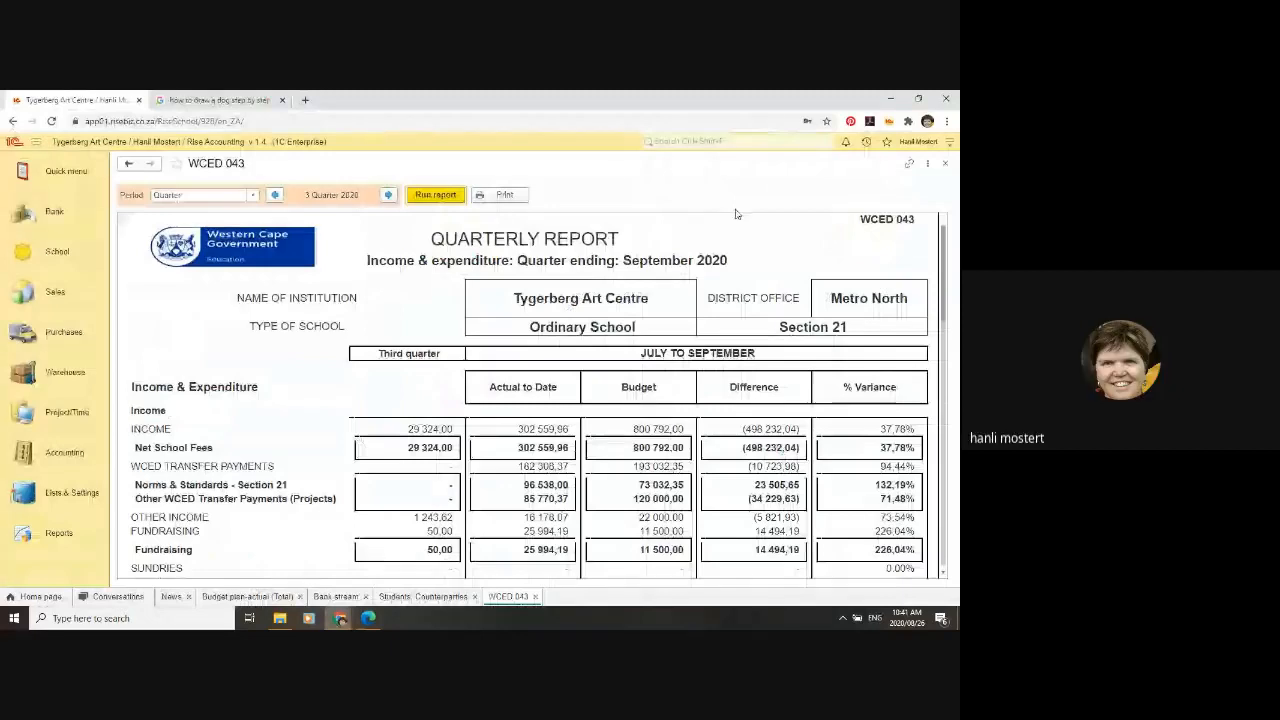
Step: Enlarge the display scale to 117% and apply it to all forms
left_click(949, 144)
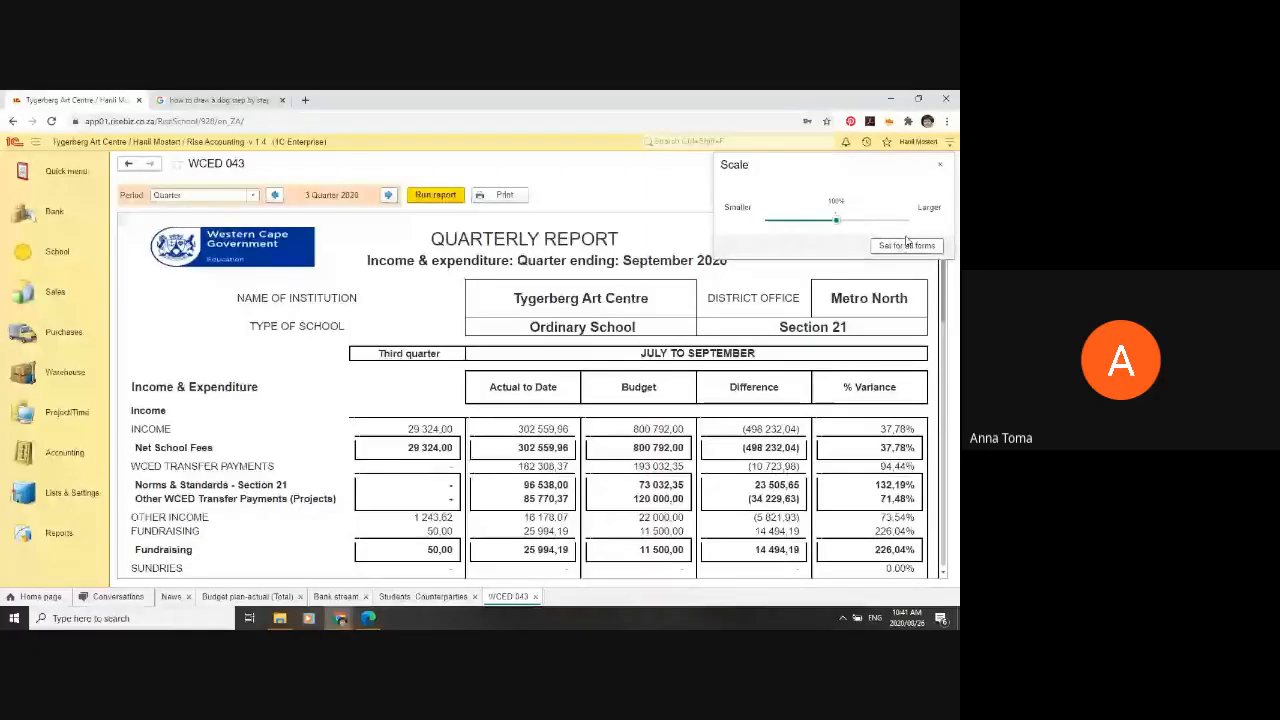
left_click(871, 222)
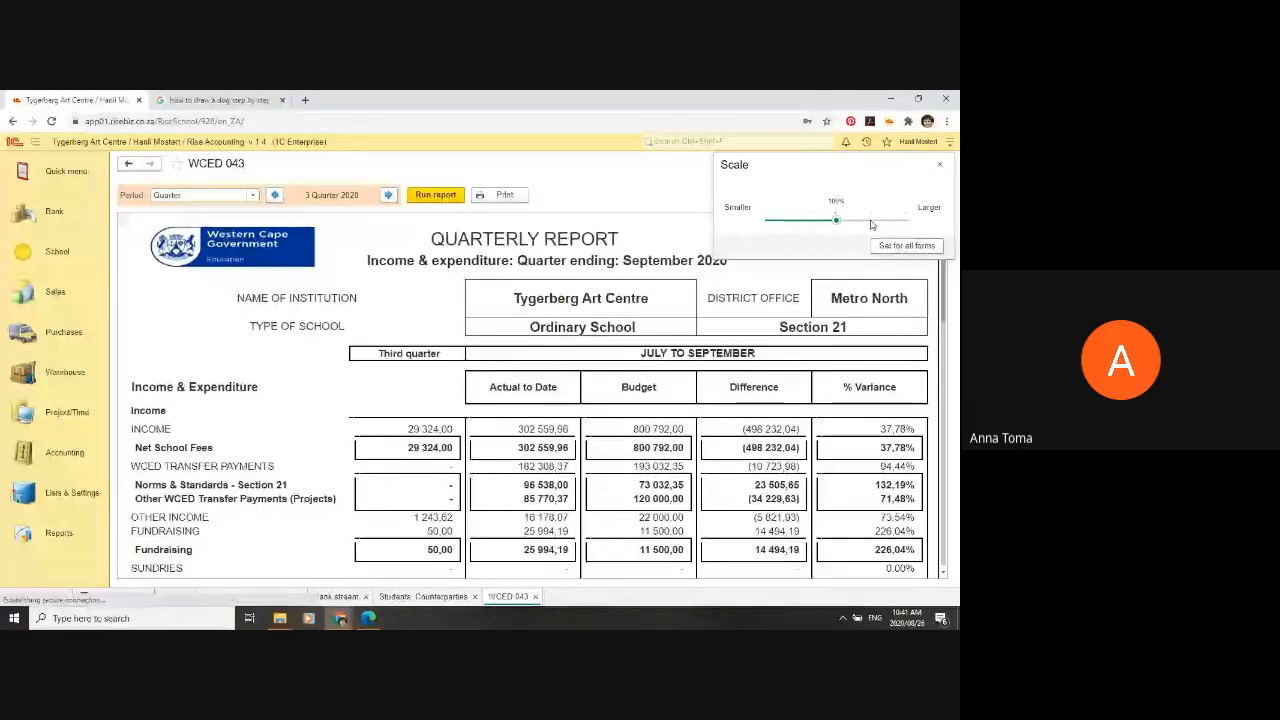
left_click(848, 222)
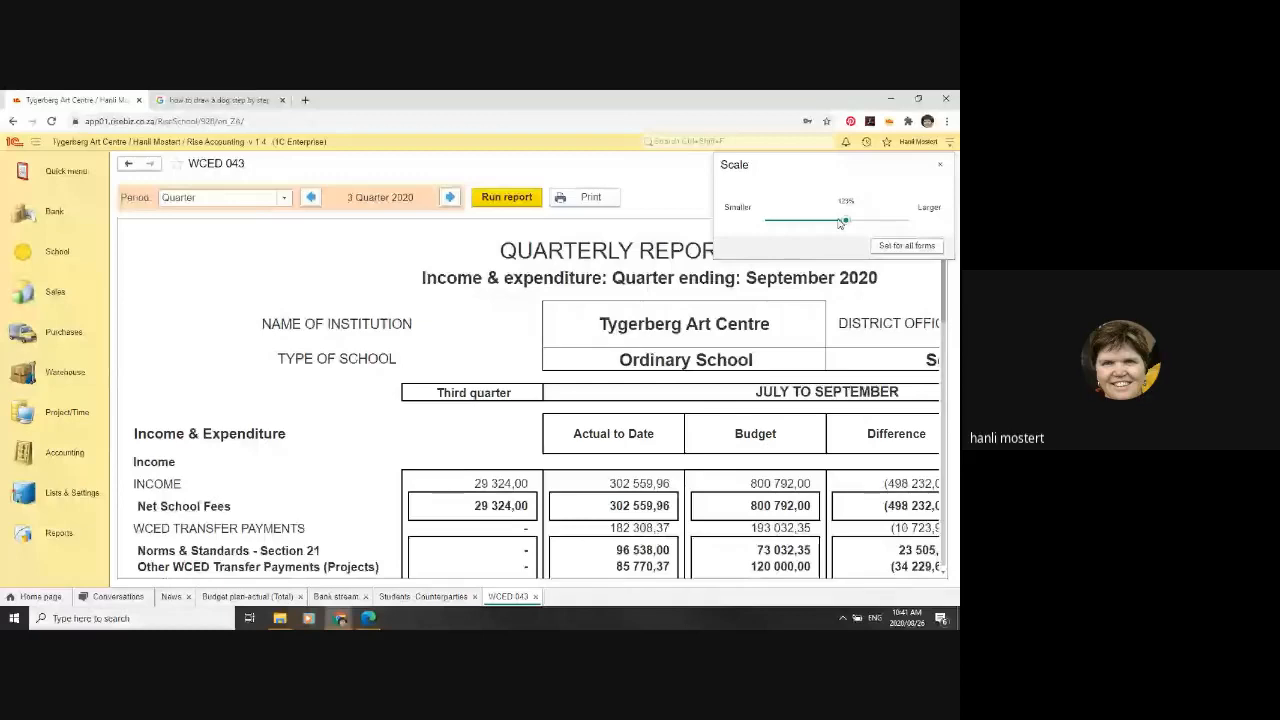
left_click(848, 221)
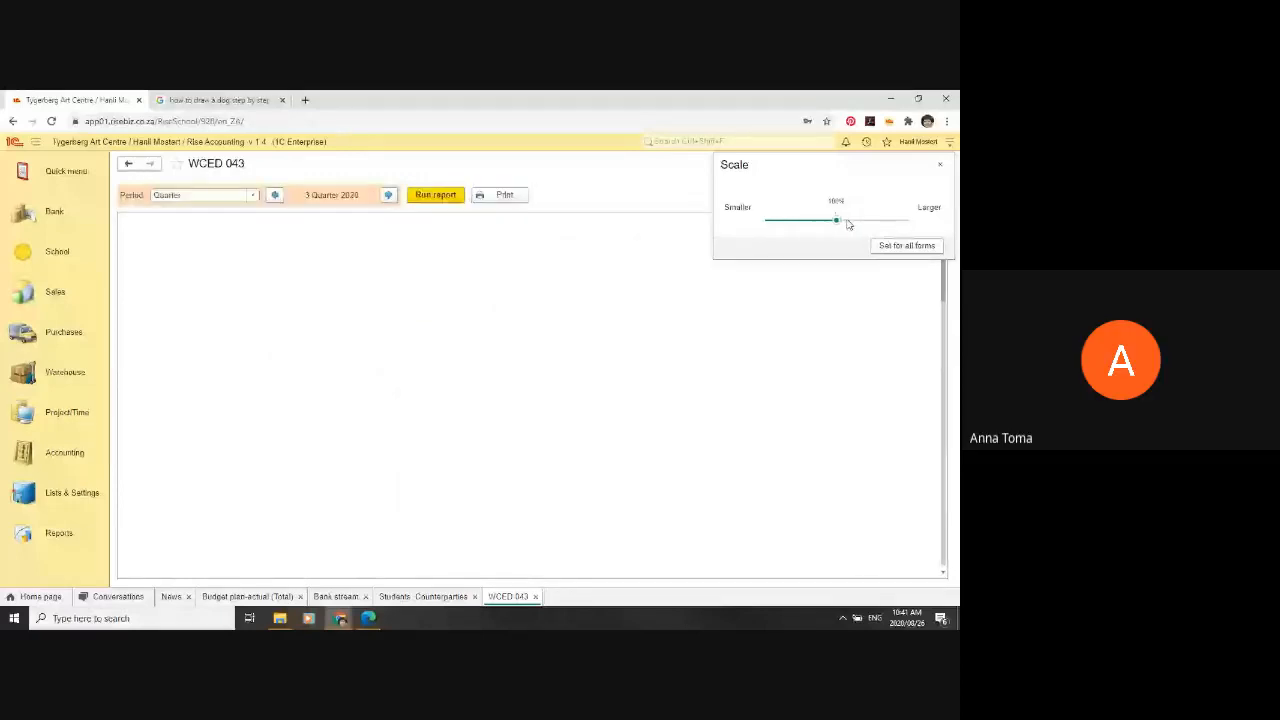
left_click(920, 210)
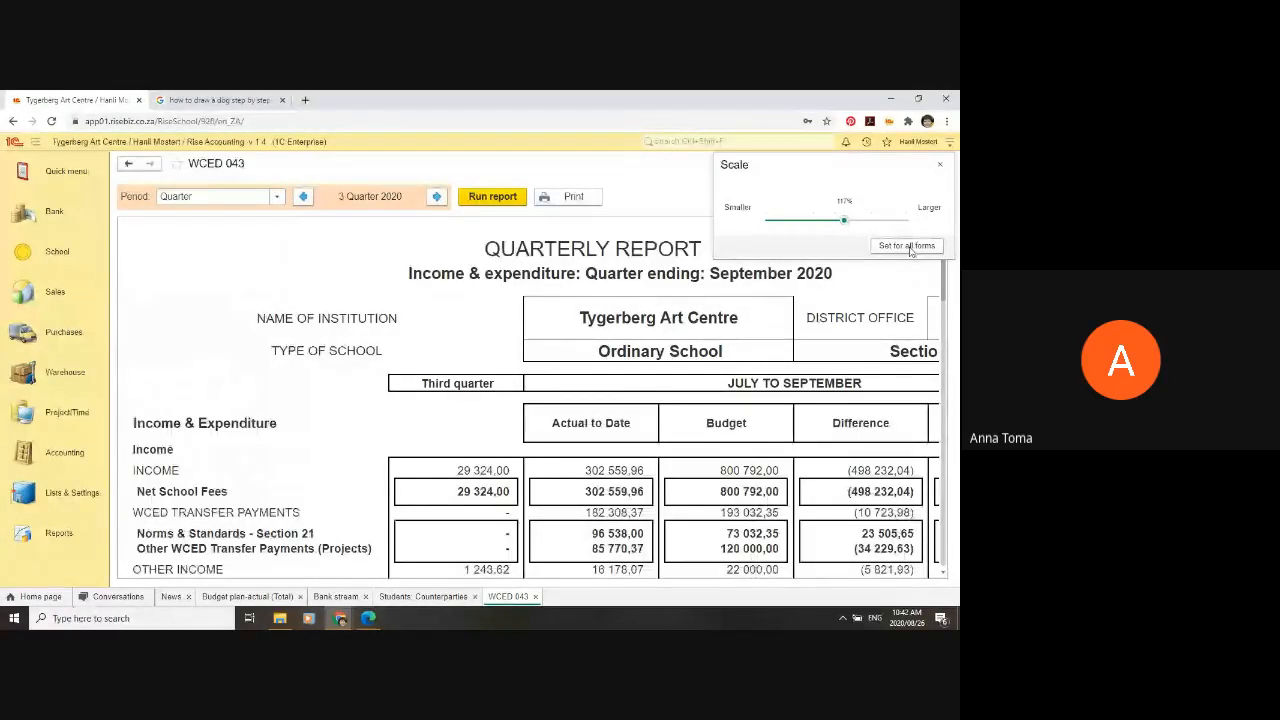
left_click(908, 247)
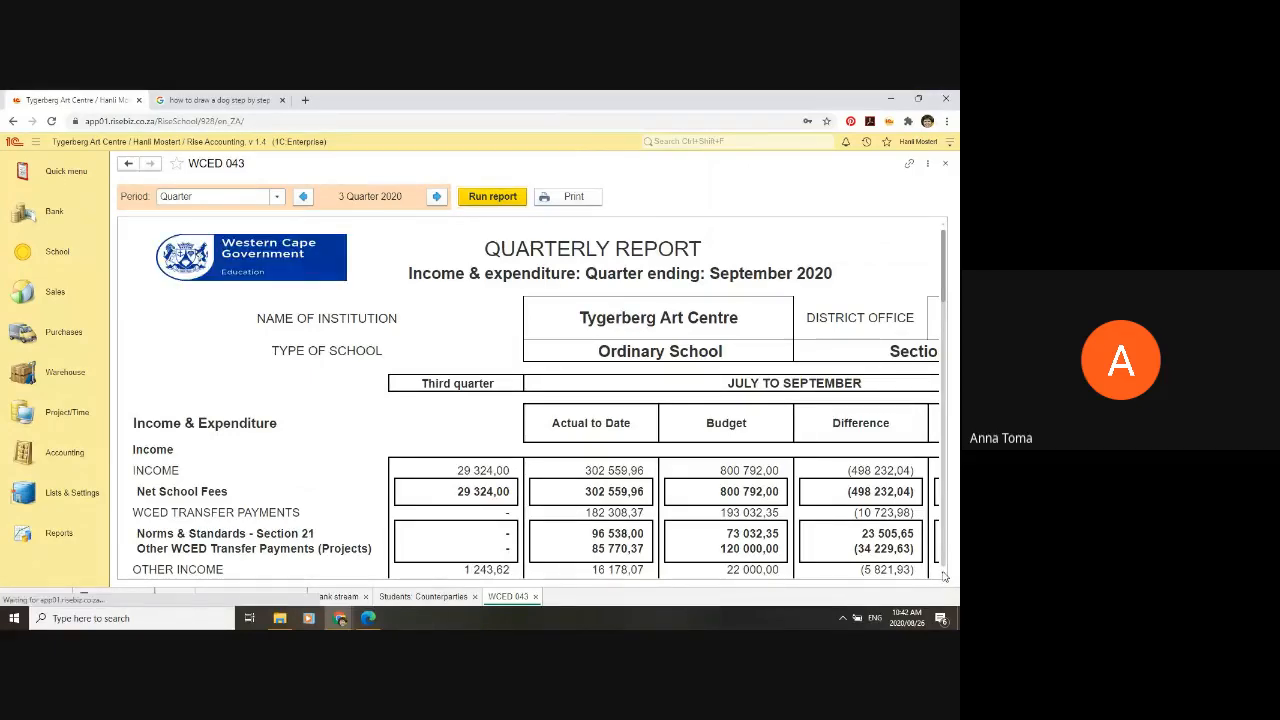
Step: Examine the income section of the WCED 043 report, comparing the Budget, Actual to Date and Third quarter columns
scroll(944, 576, "down", 1)
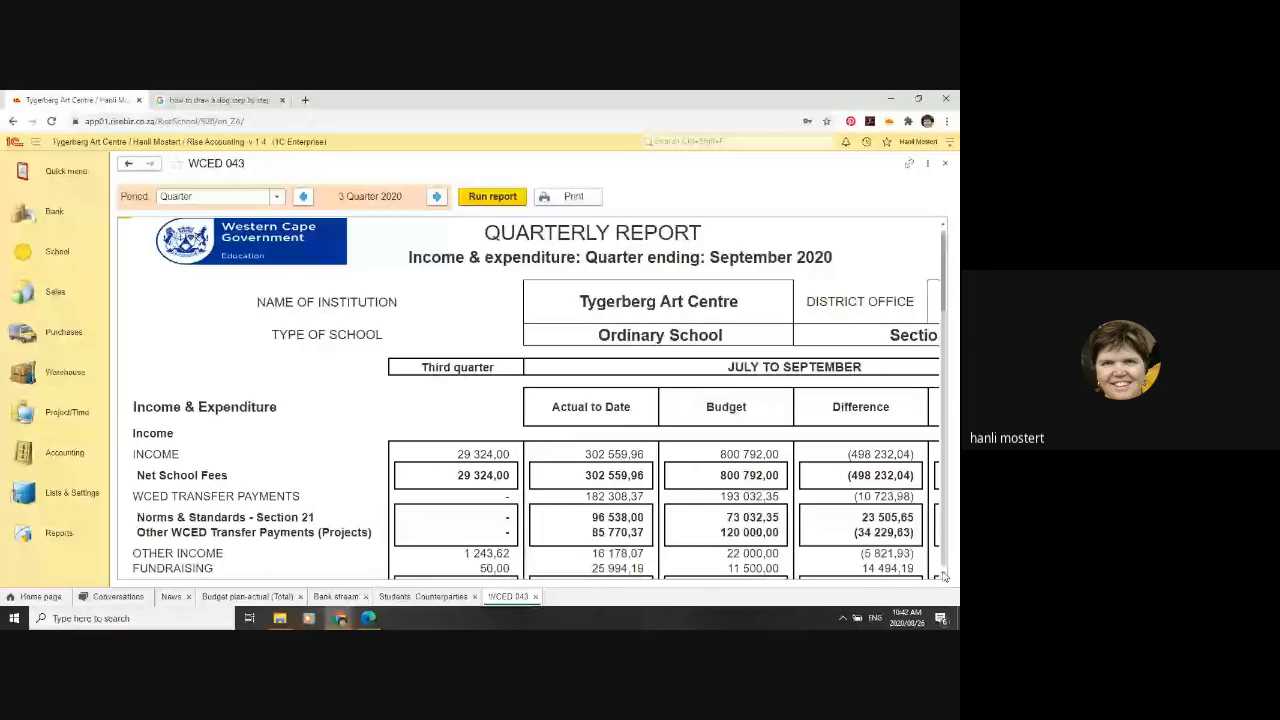
scroll(944, 577, "down", 2)
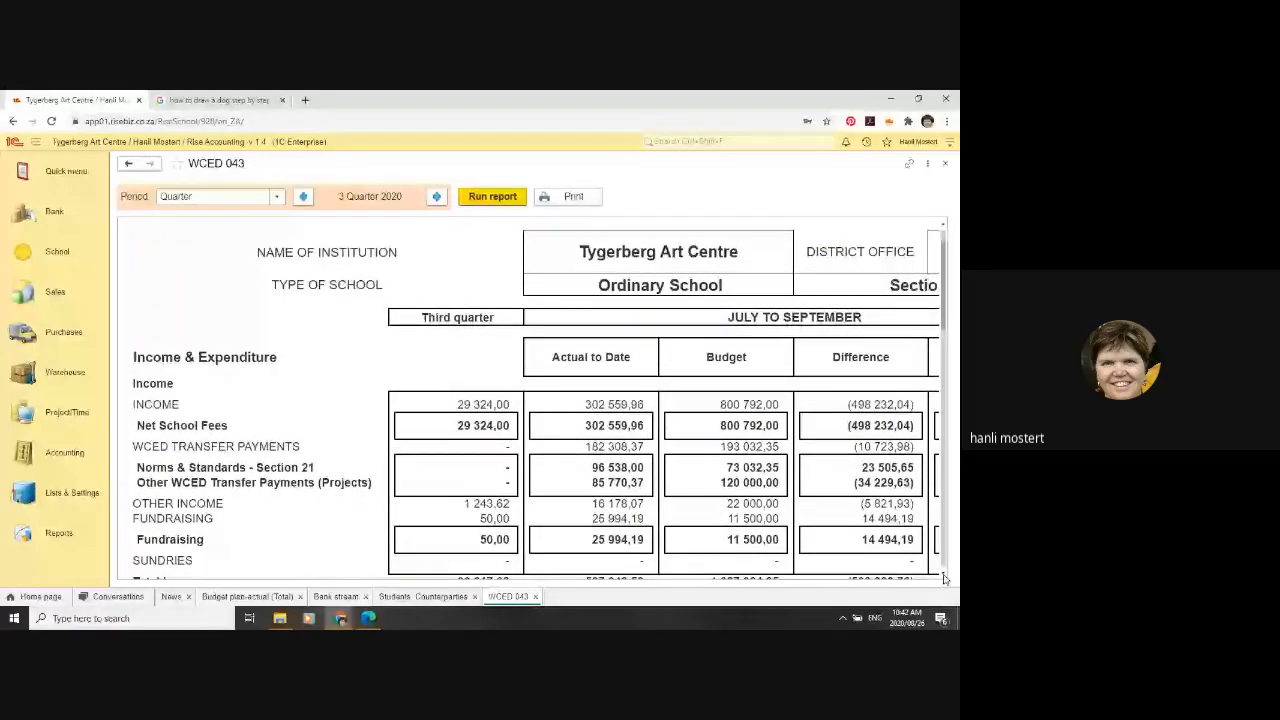
scroll(944, 577, "down", 4)
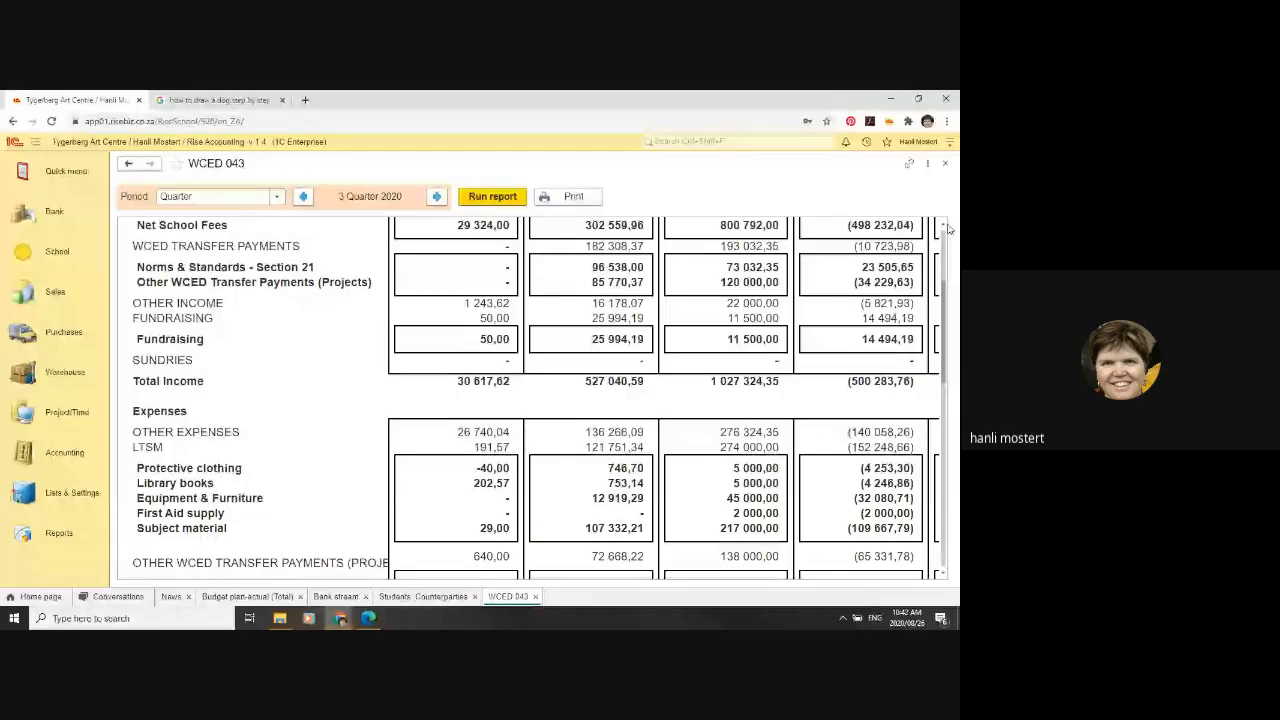
scroll(948, 230, "up", 2)
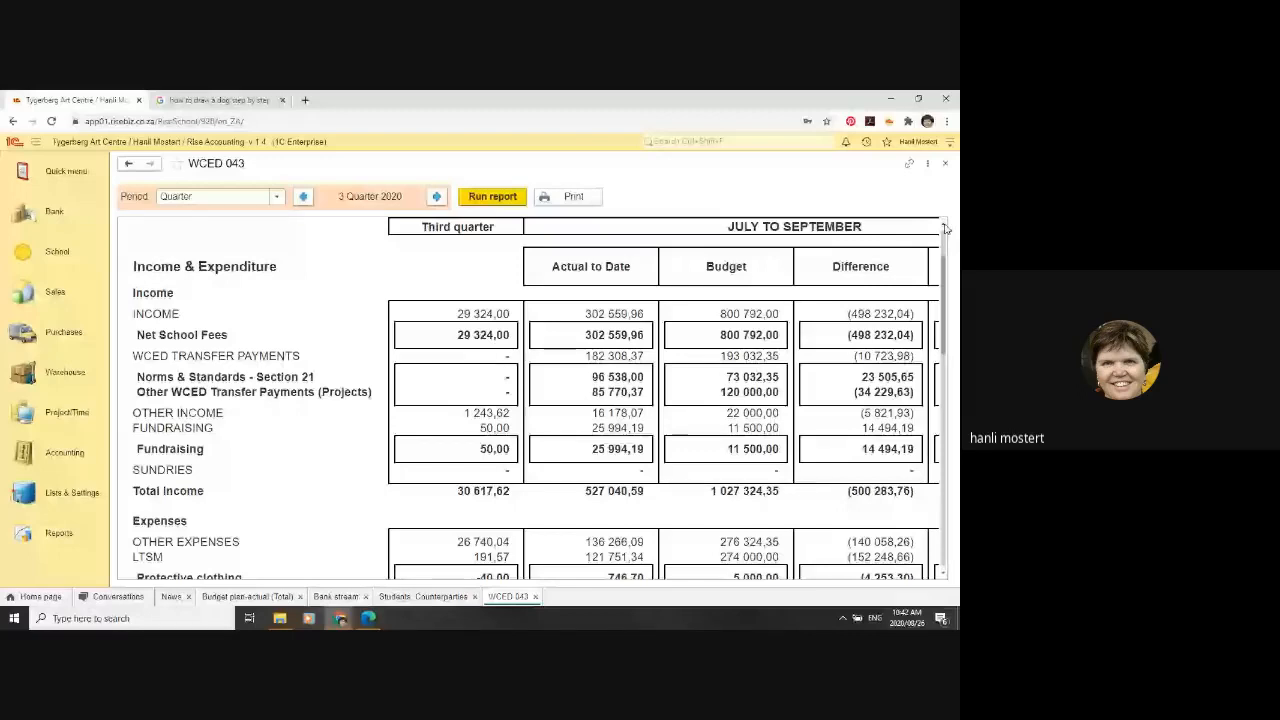
left_click(735, 270)
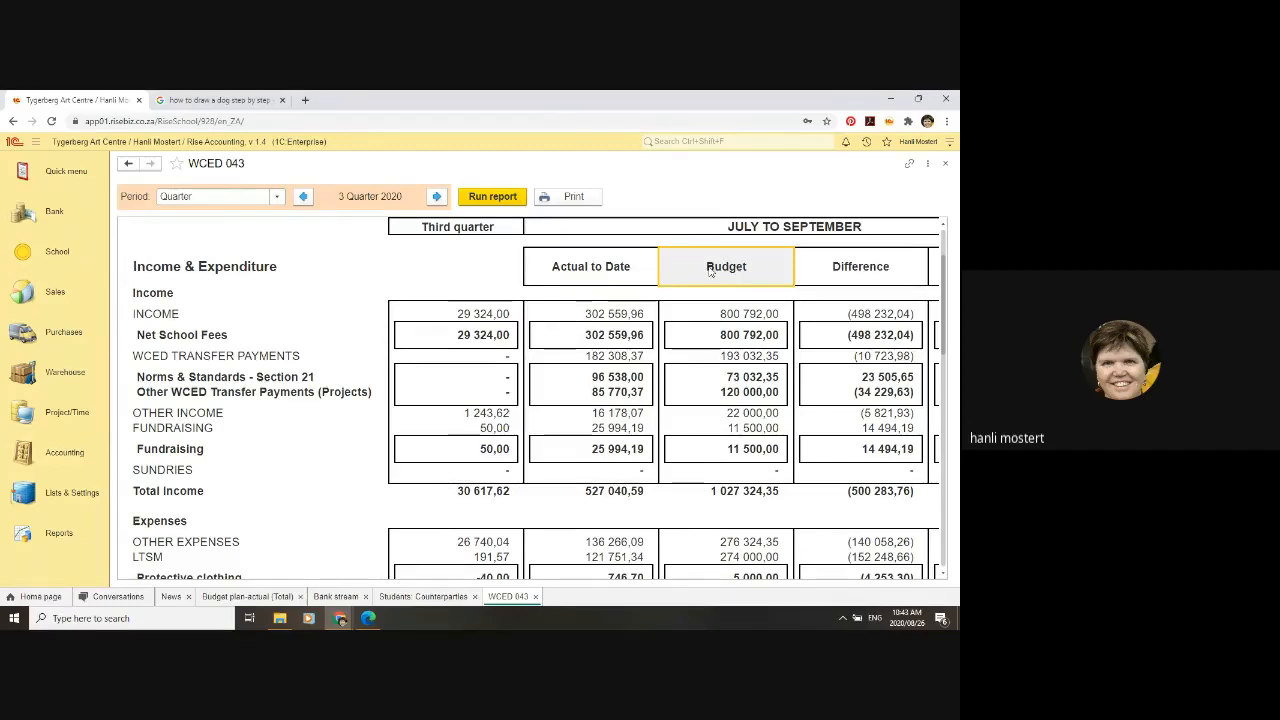
left_click(593, 270)
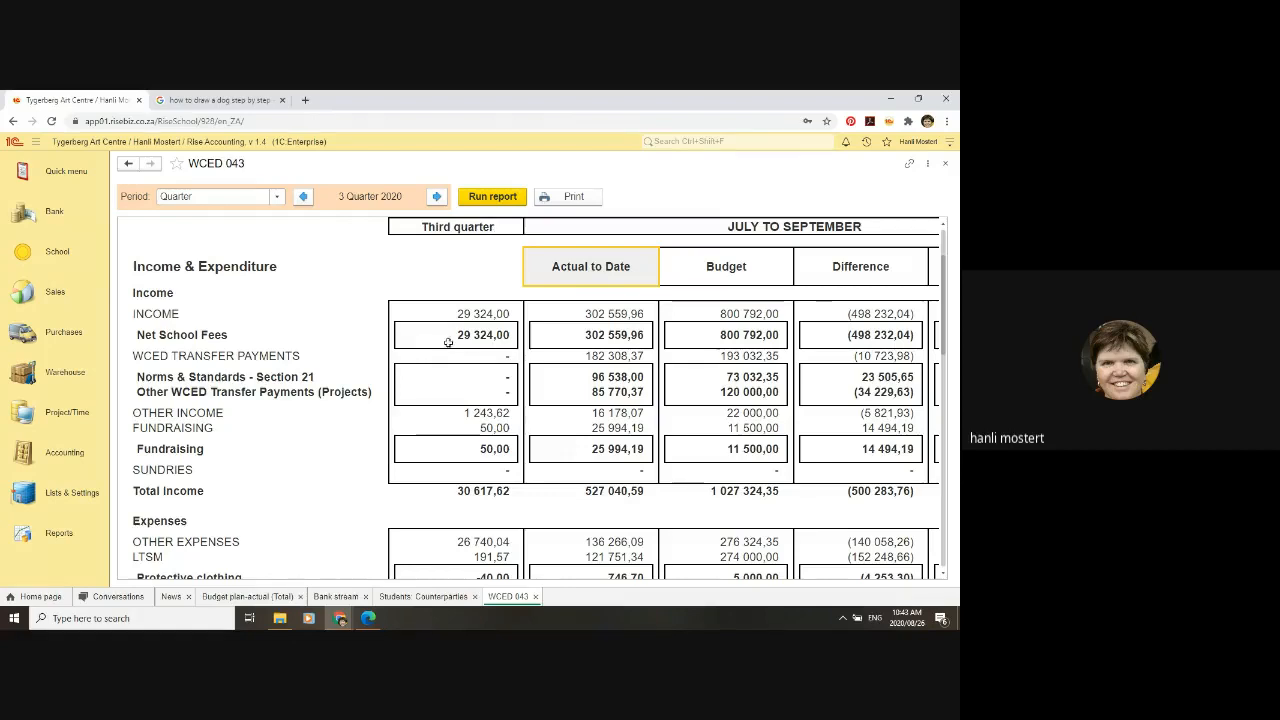
left_click(456, 227)
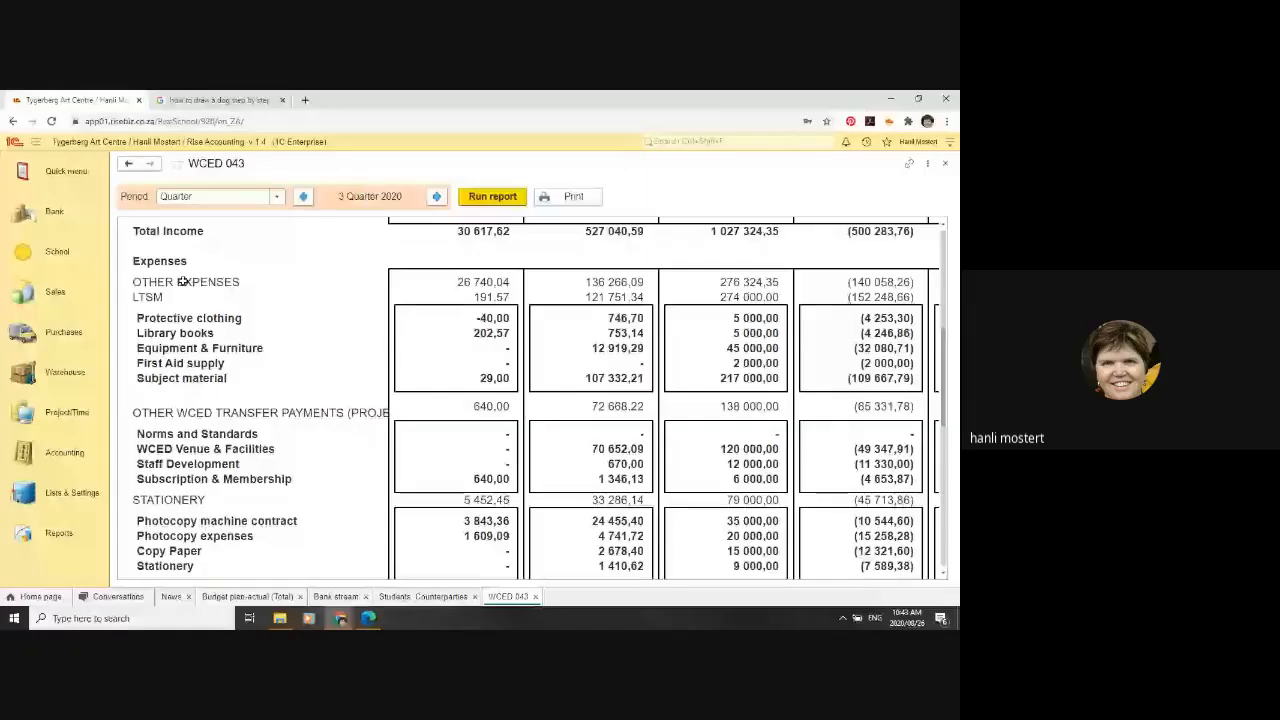
Step: Examine the report's expense categories from Other Expenses down to Total Expenses, Net income and the budget column's net figure
left_click(182, 282)
left_click(943, 577)
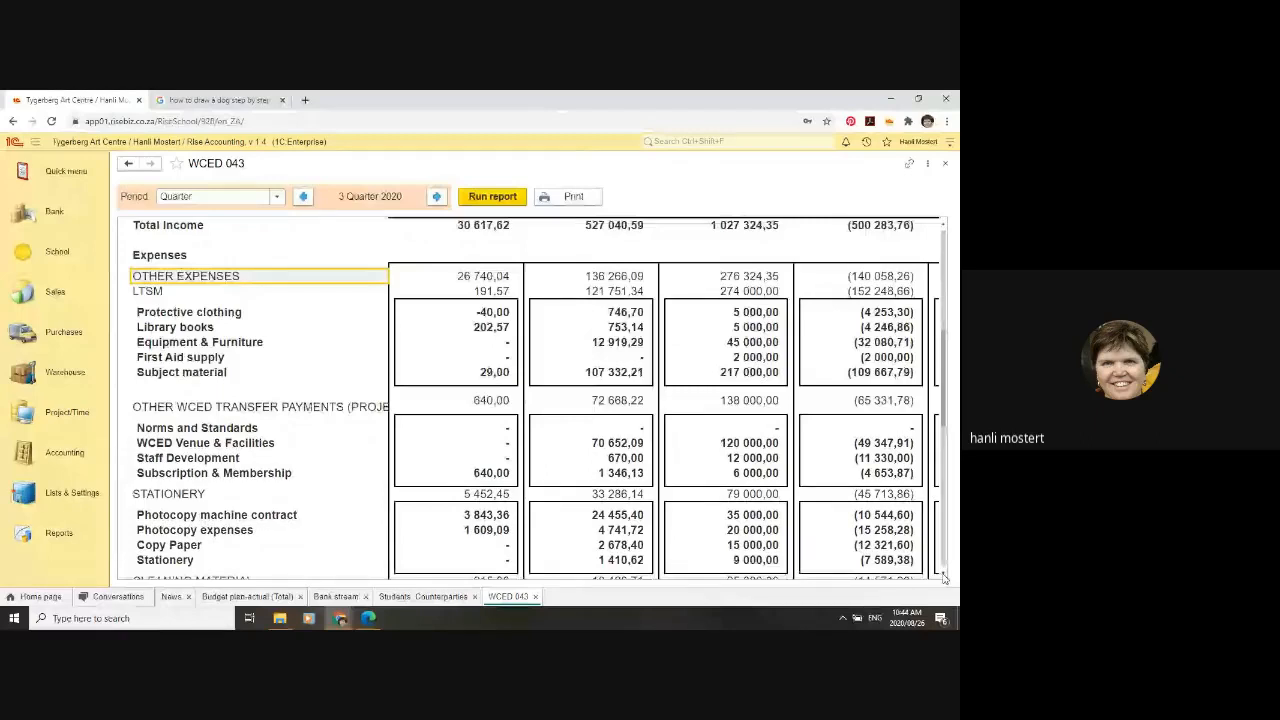
scroll(943, 577, "down", 3)
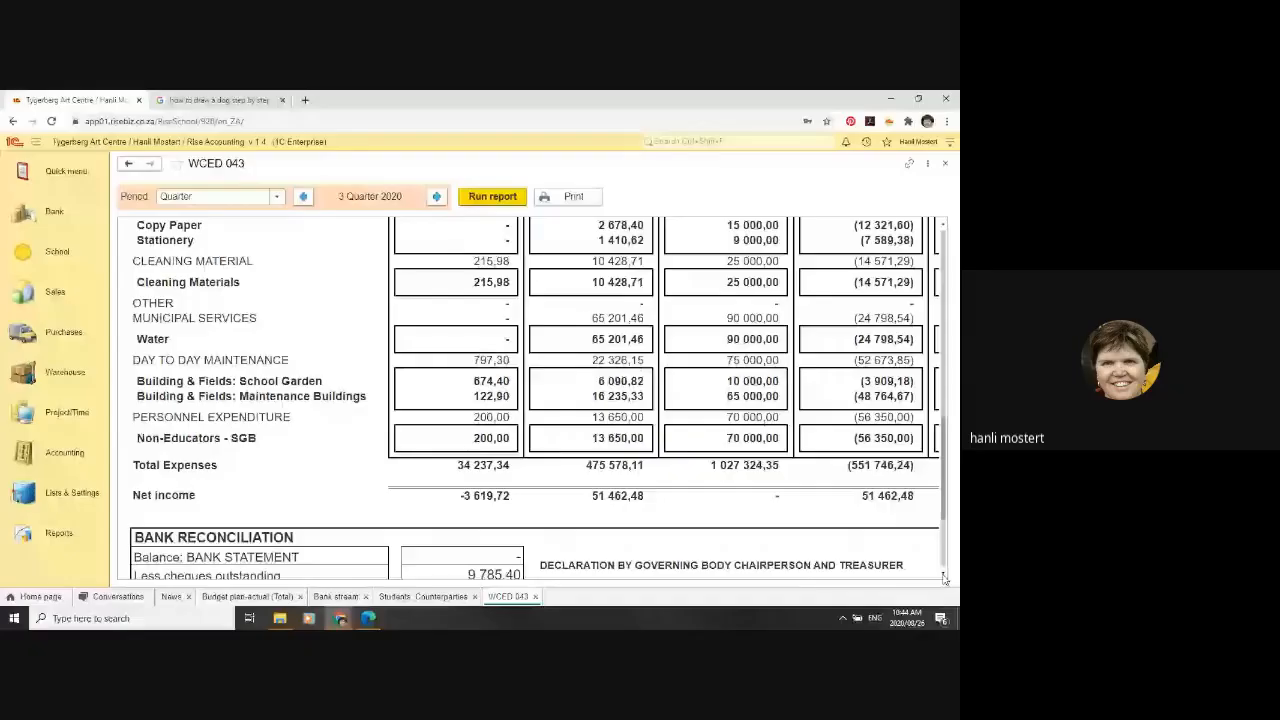
left_click(775, 496)
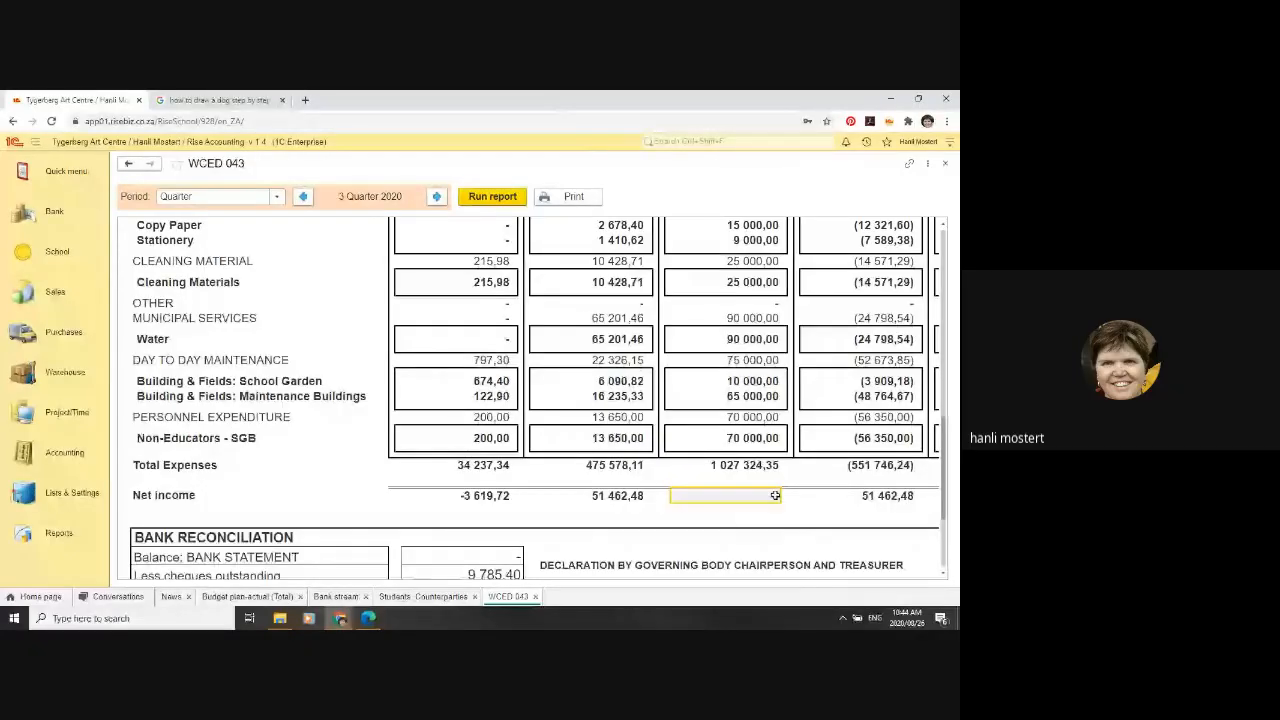
left_click(766, 477)
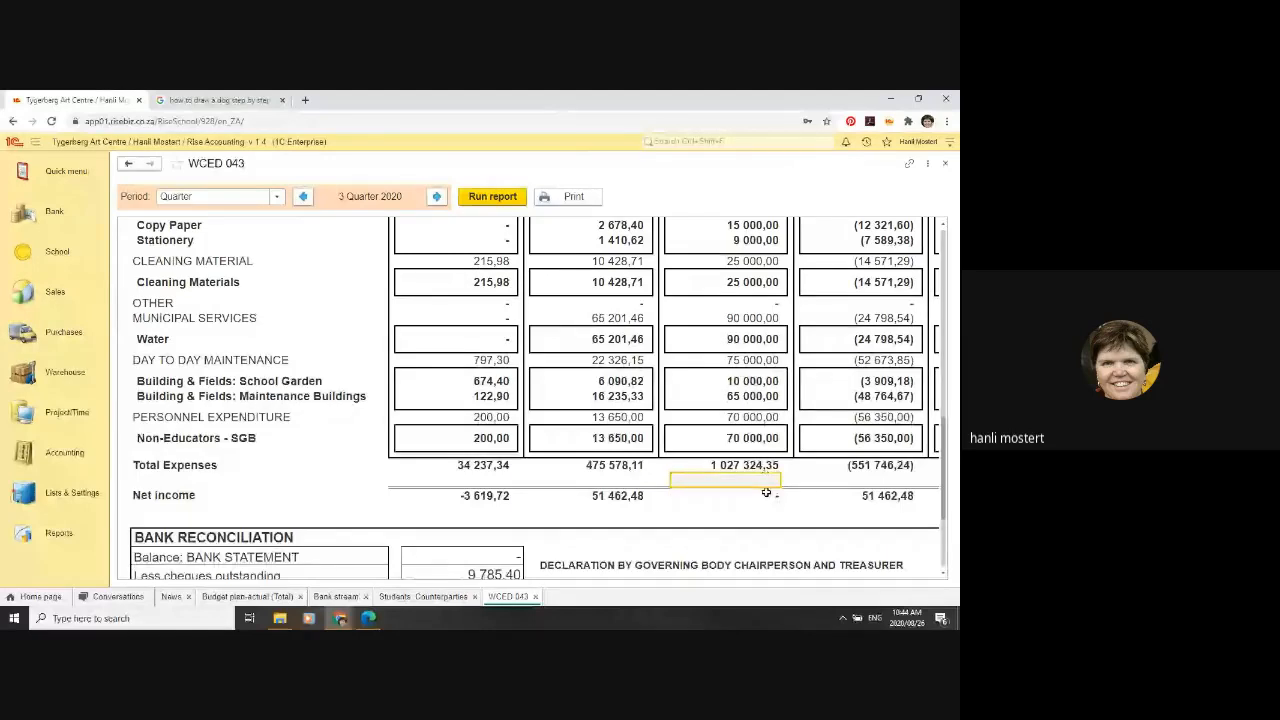
double_click(766, 493)
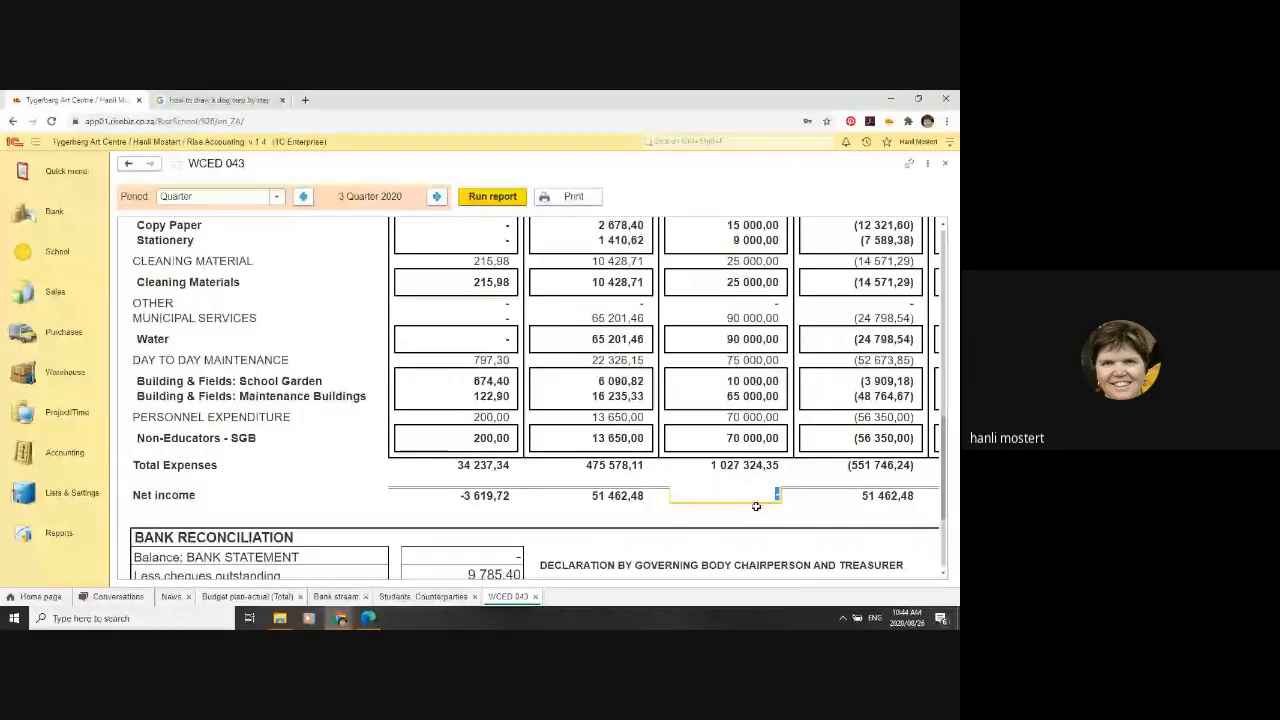
left_click(943, 575)
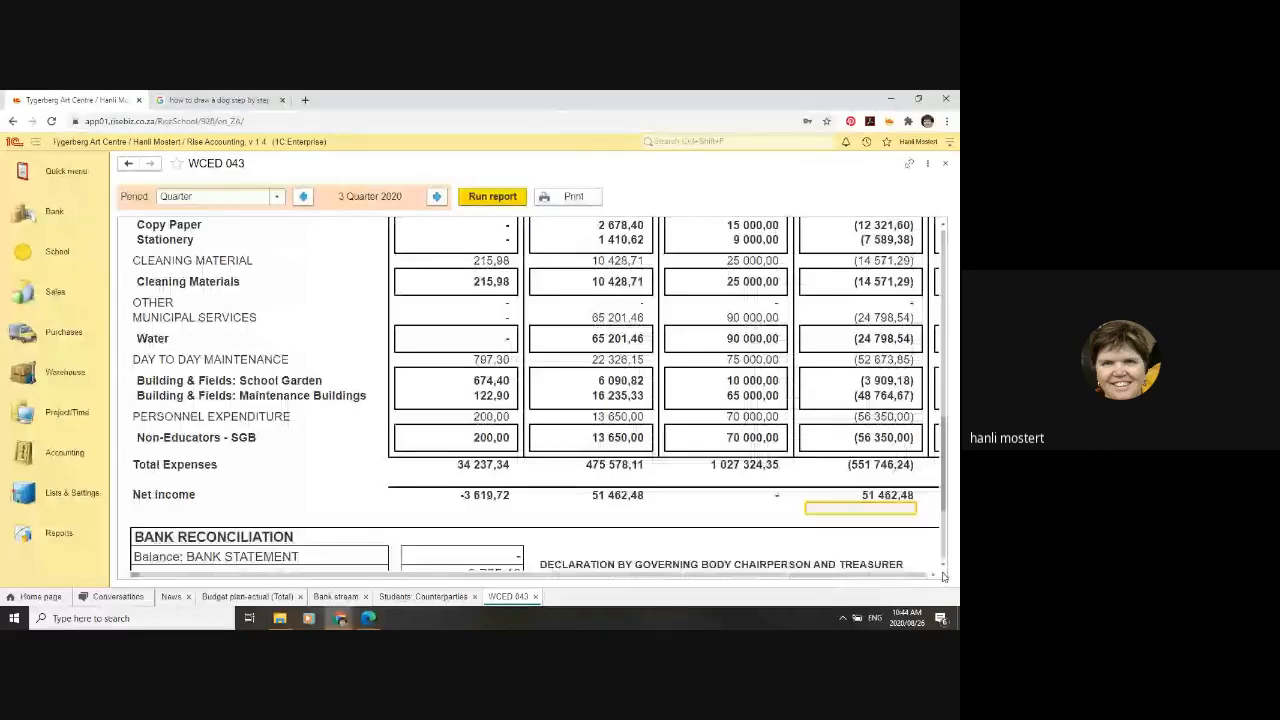
left_click(943, 574)
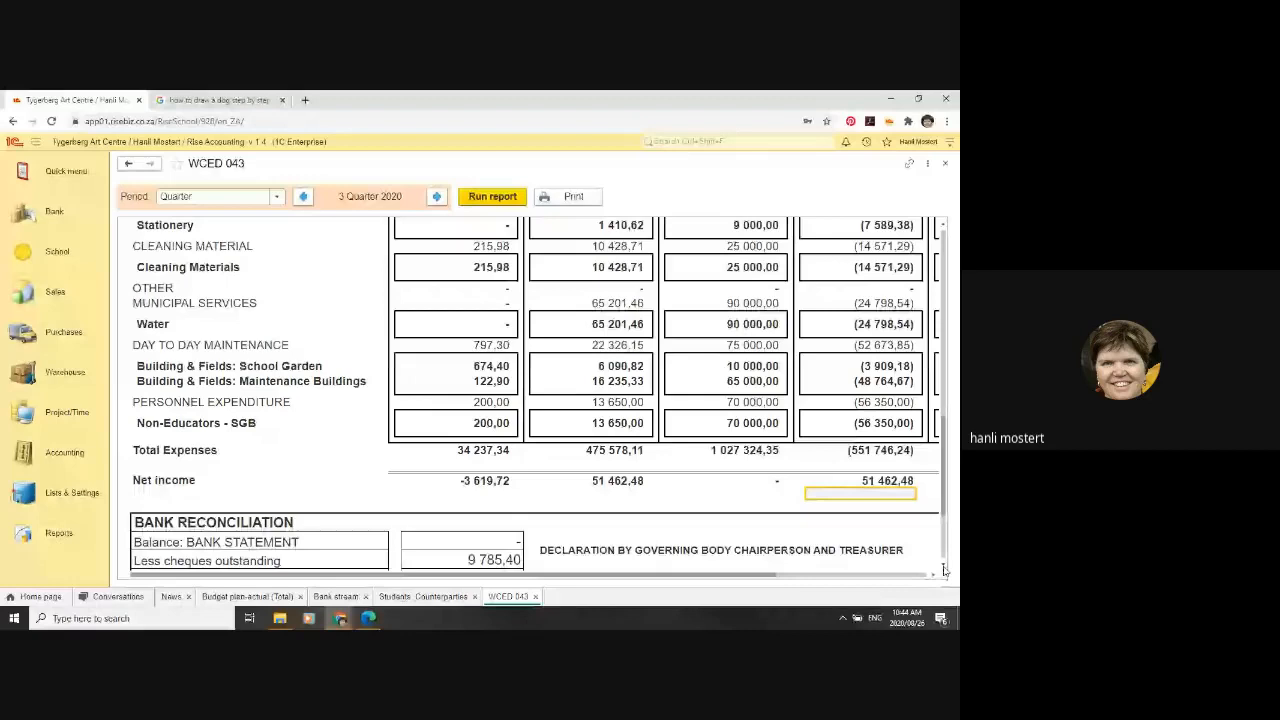
left_click(943, 572)
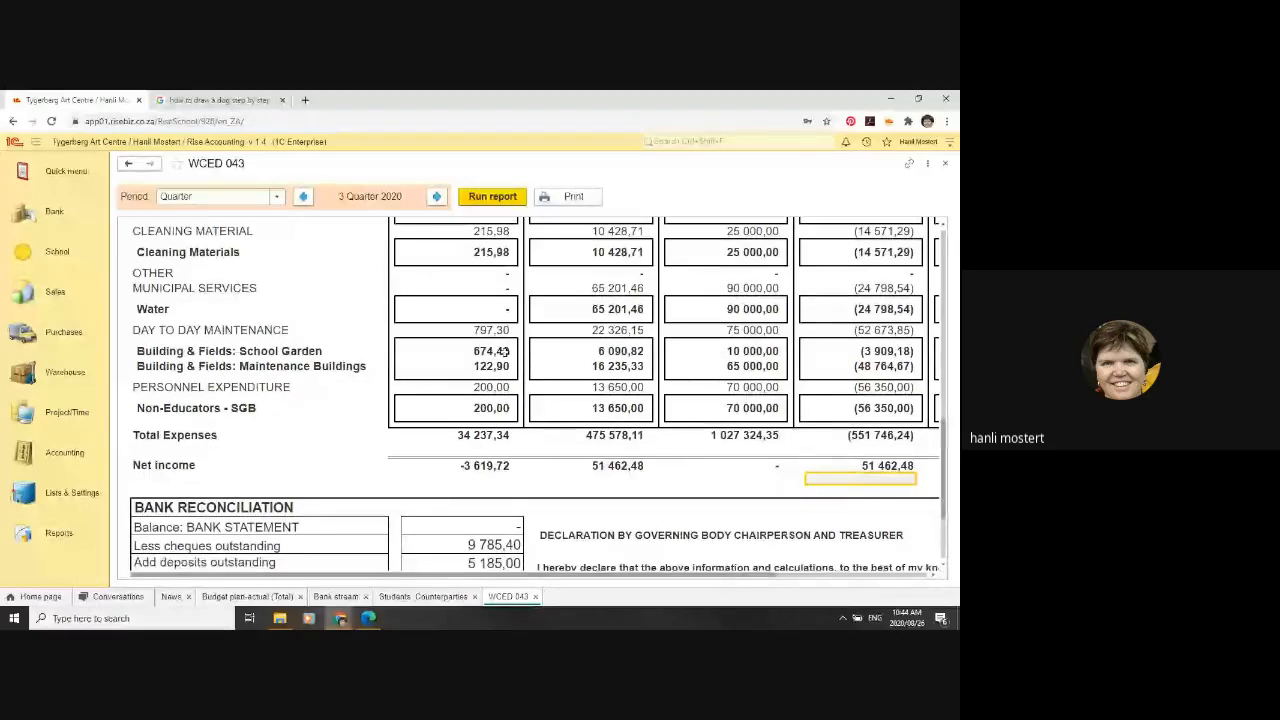
Step: Run the WCED 043 report for 2 Quarter 2020 and review its bank statement and cash book balances
left_click(303, 196)
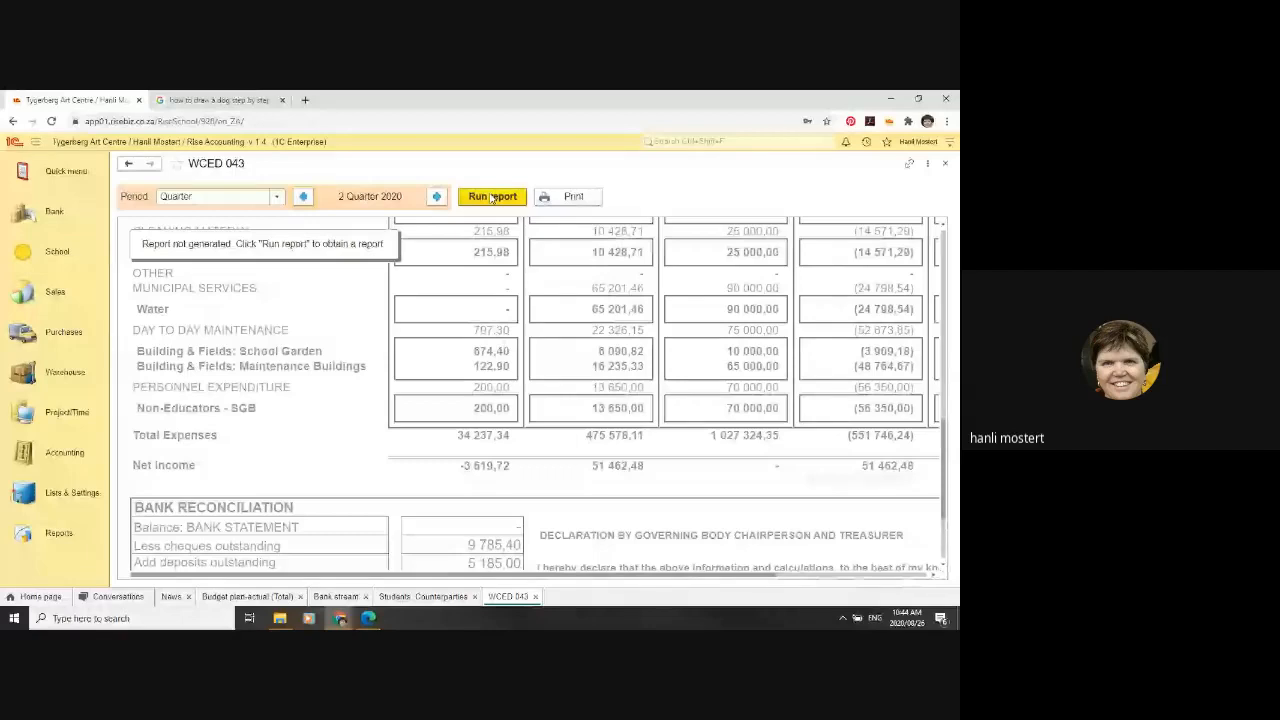
left_click(491, 198)
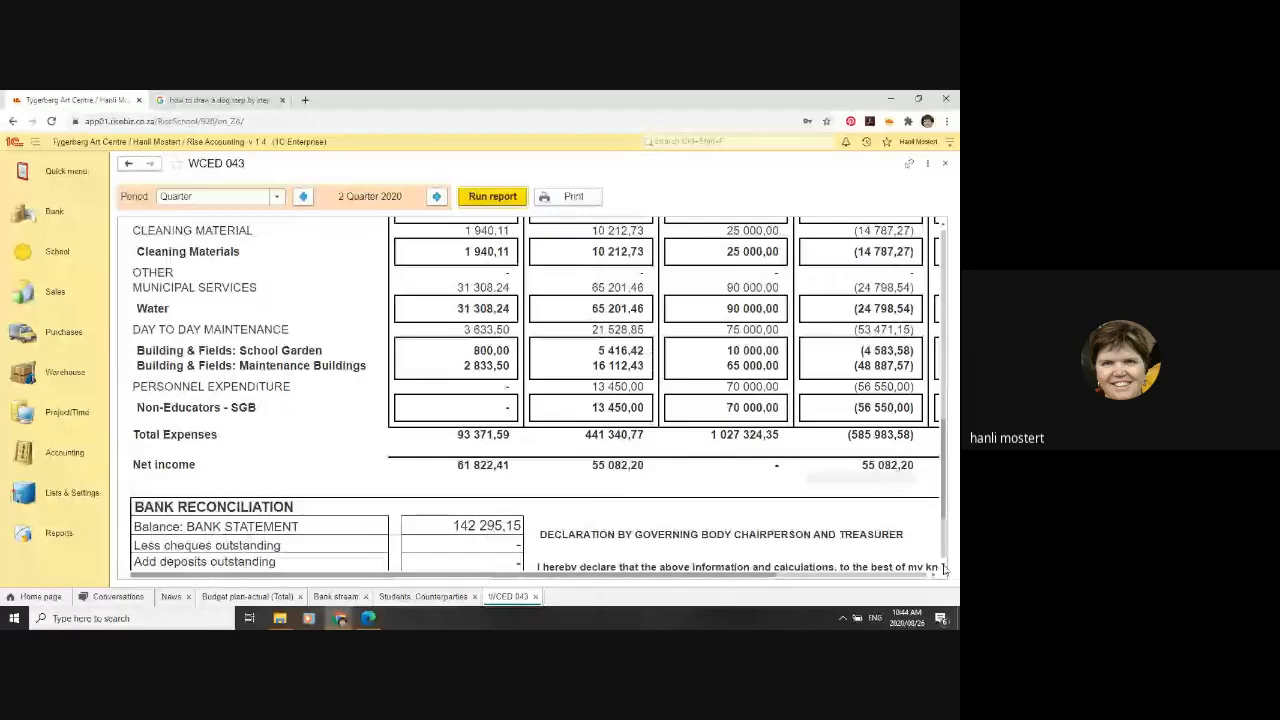
scroll(944, 568, "down", 5)
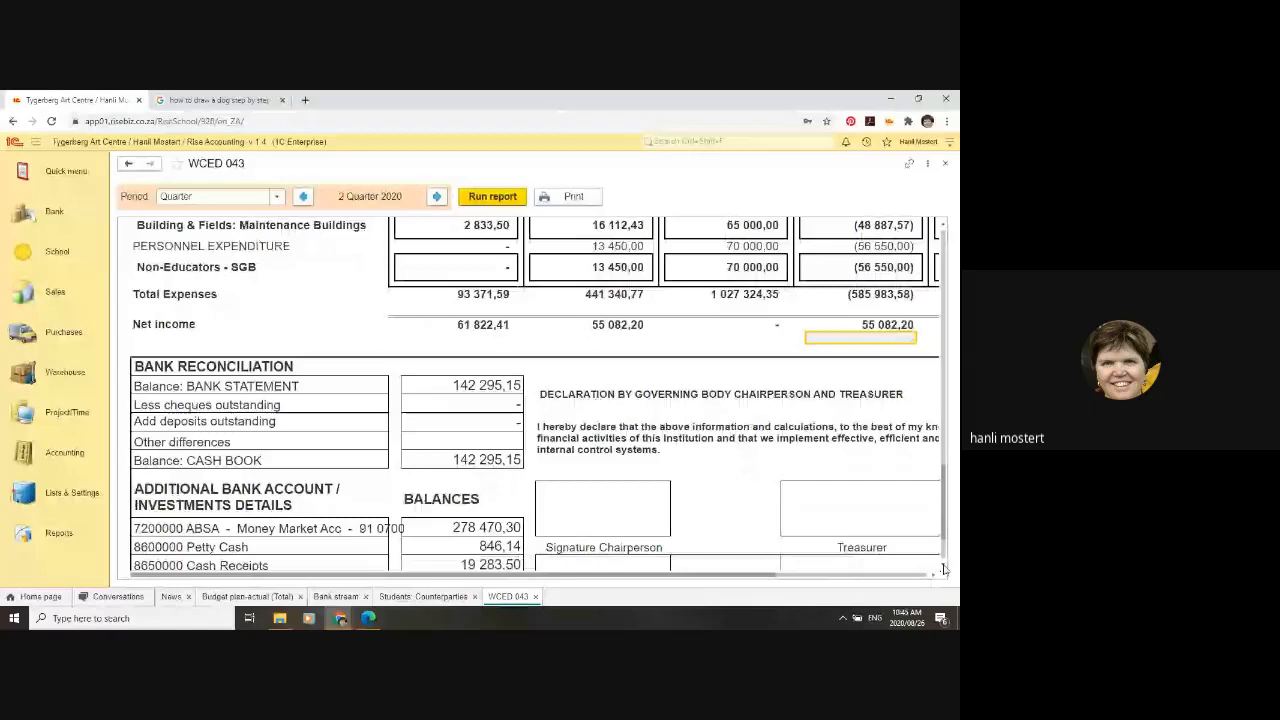
scroll(944, 568, "down", 2)
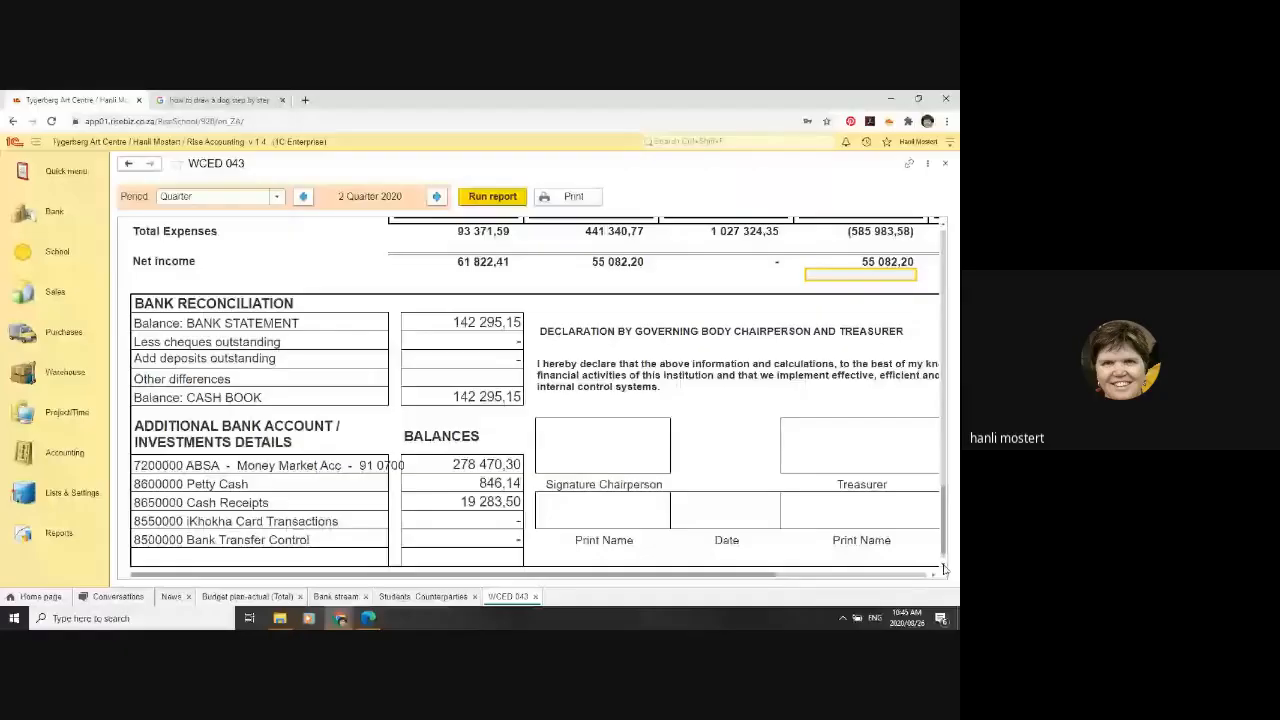
left_click(449, 321)
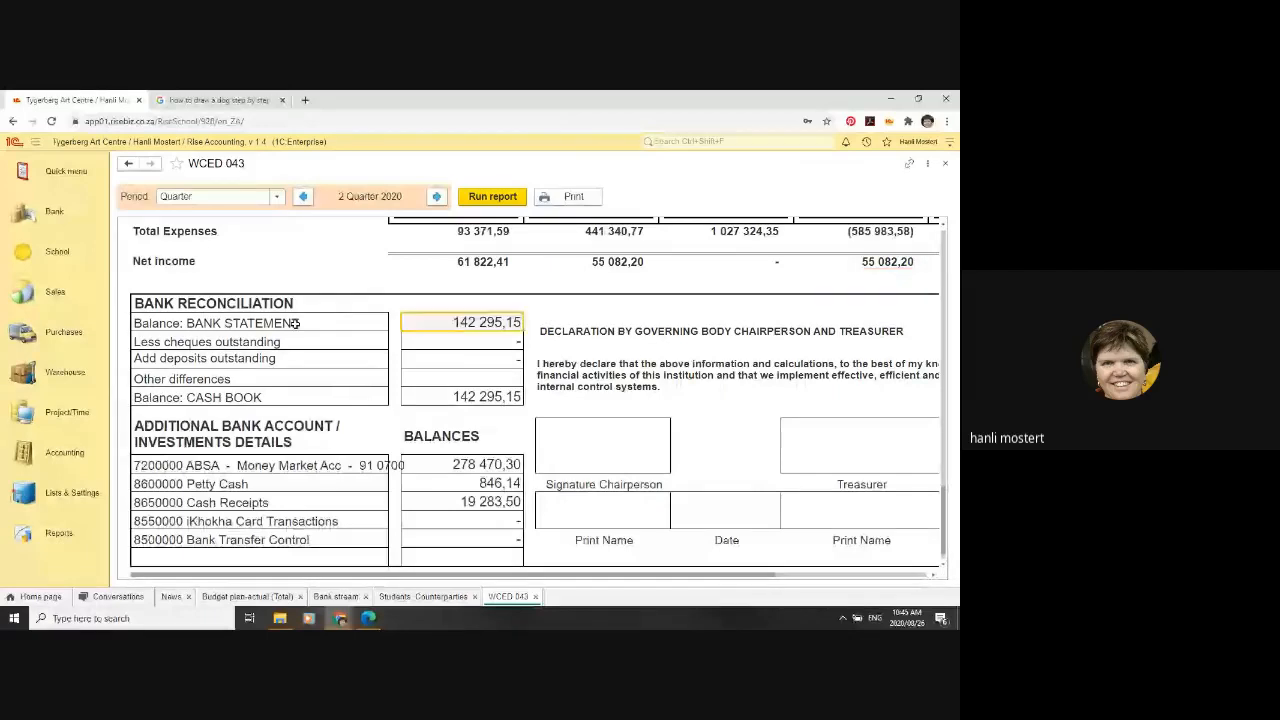
left_click(336, 397)
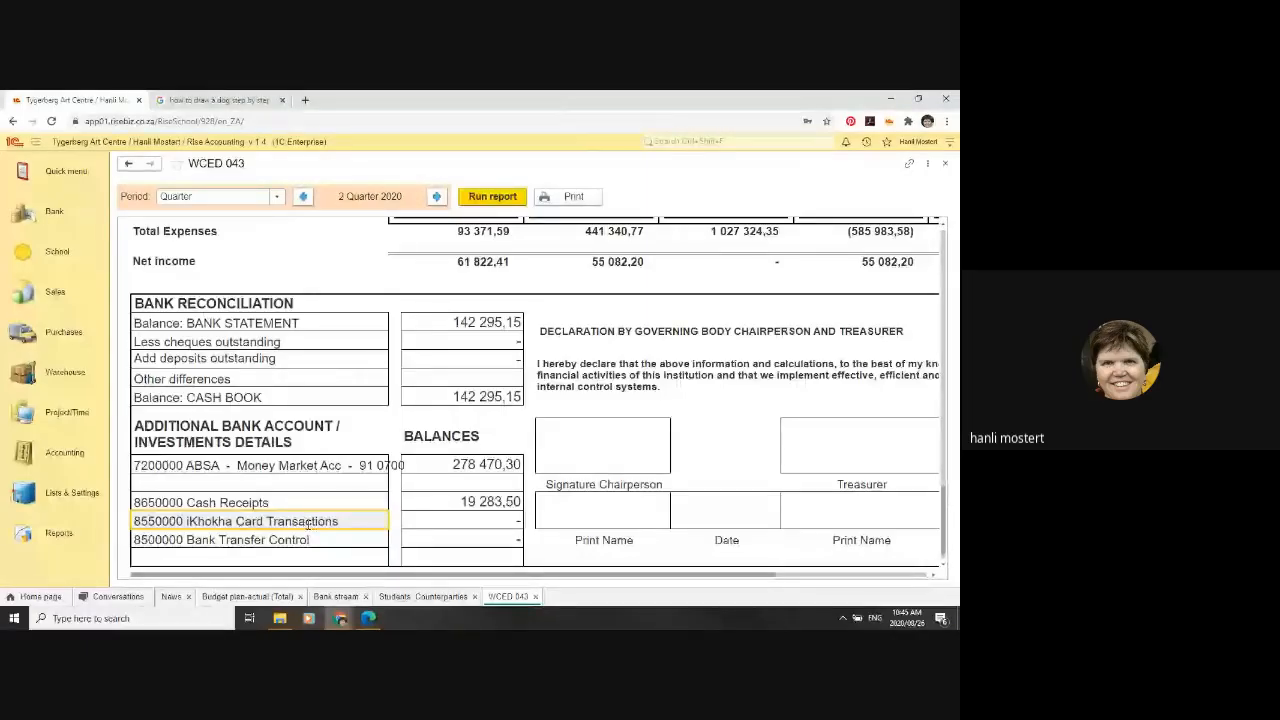
Step: Clear the iKhokha Card Transactions, Cash Receipts and Bank Transfer Control names from the additional bank accounts, plus the Cash Receipts balance
key("Delete")
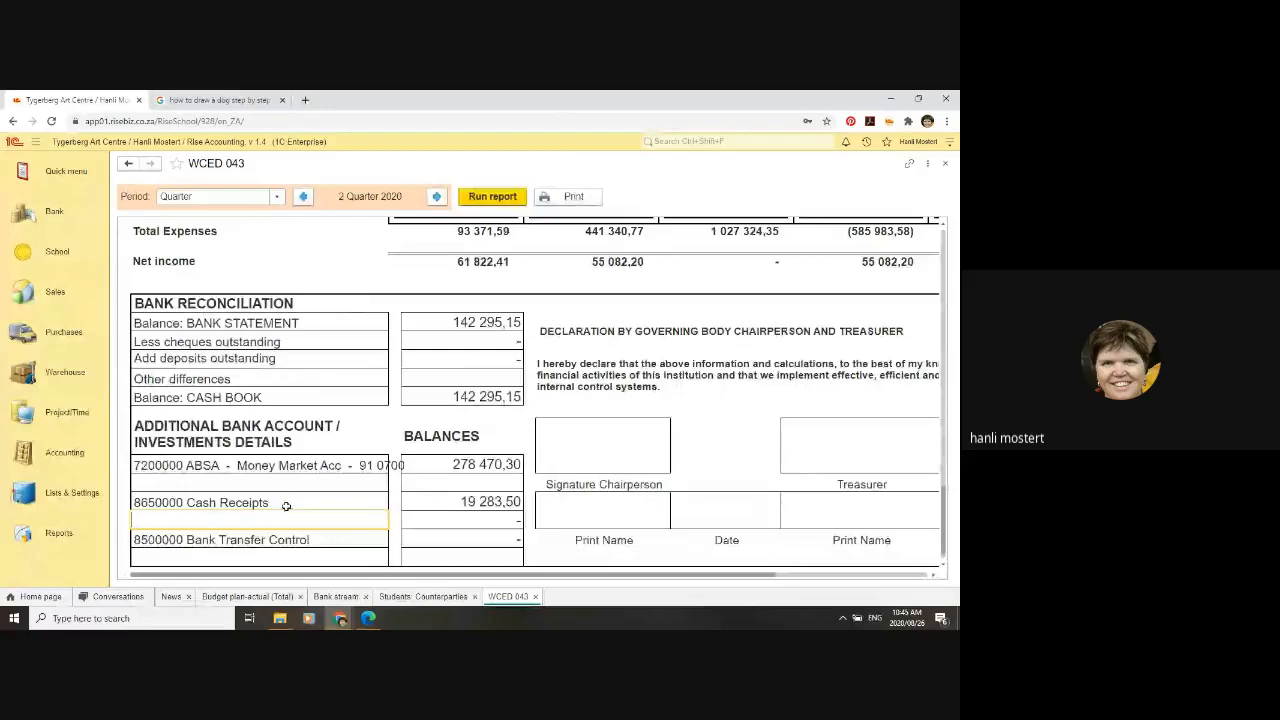
left_click(287, 507)
key("Delete")
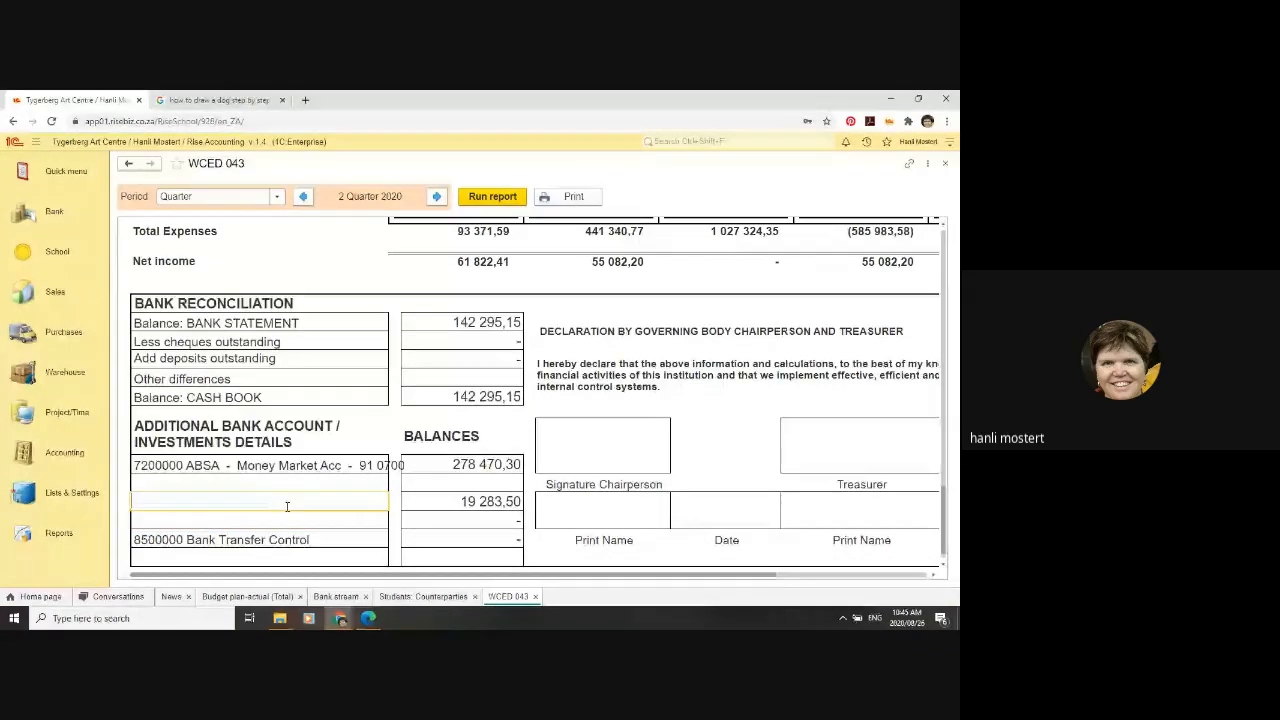
left_click(298, 540)
key("Delete")
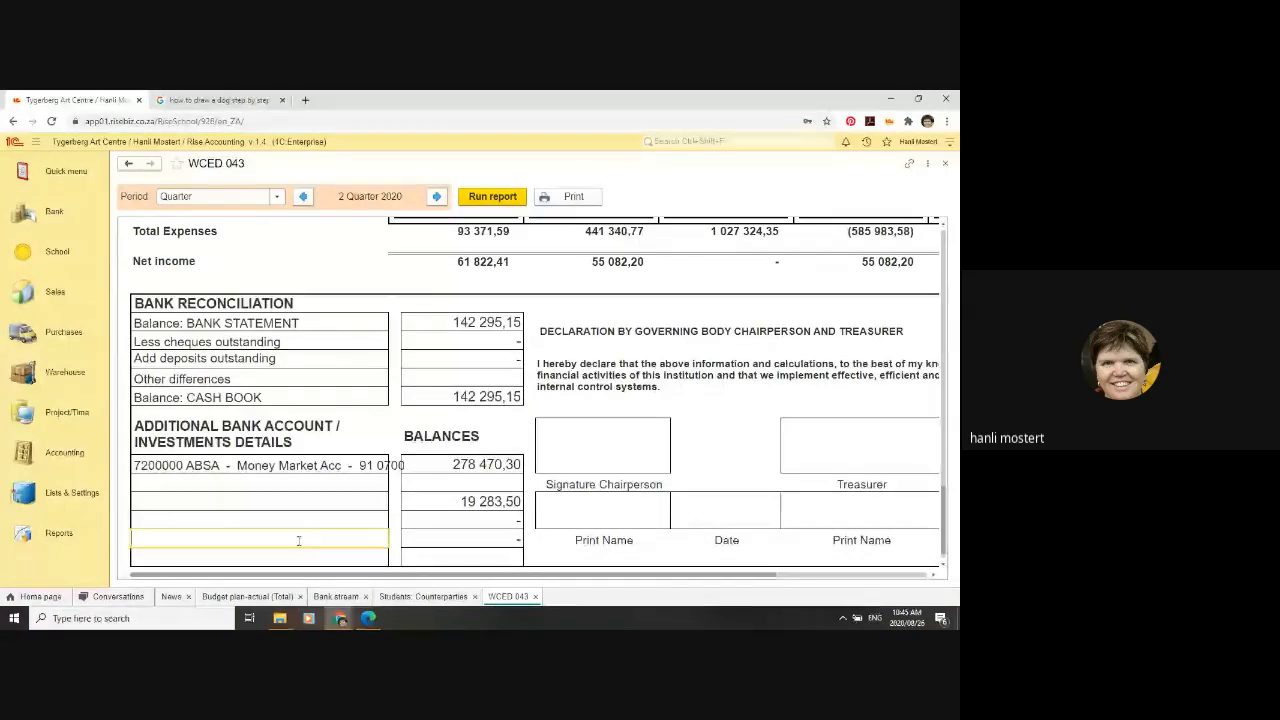
left_click(457, 505)
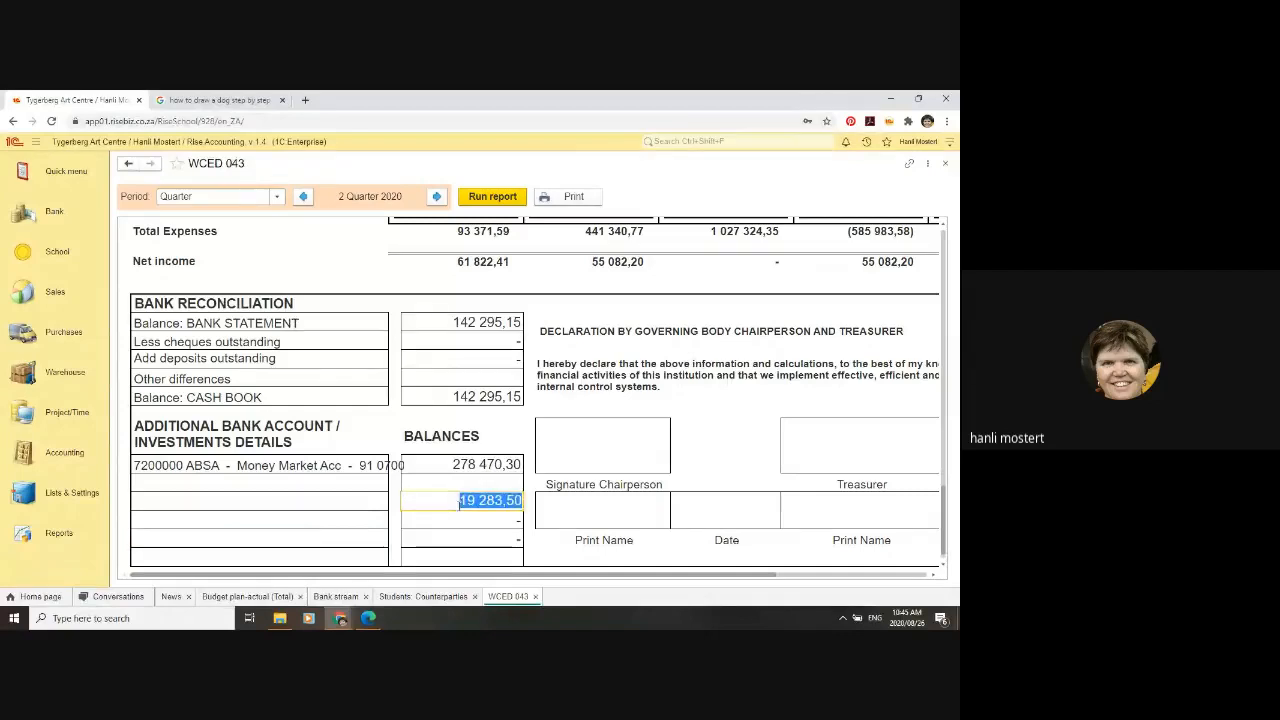
key("Delete")
left_click(337, 521)
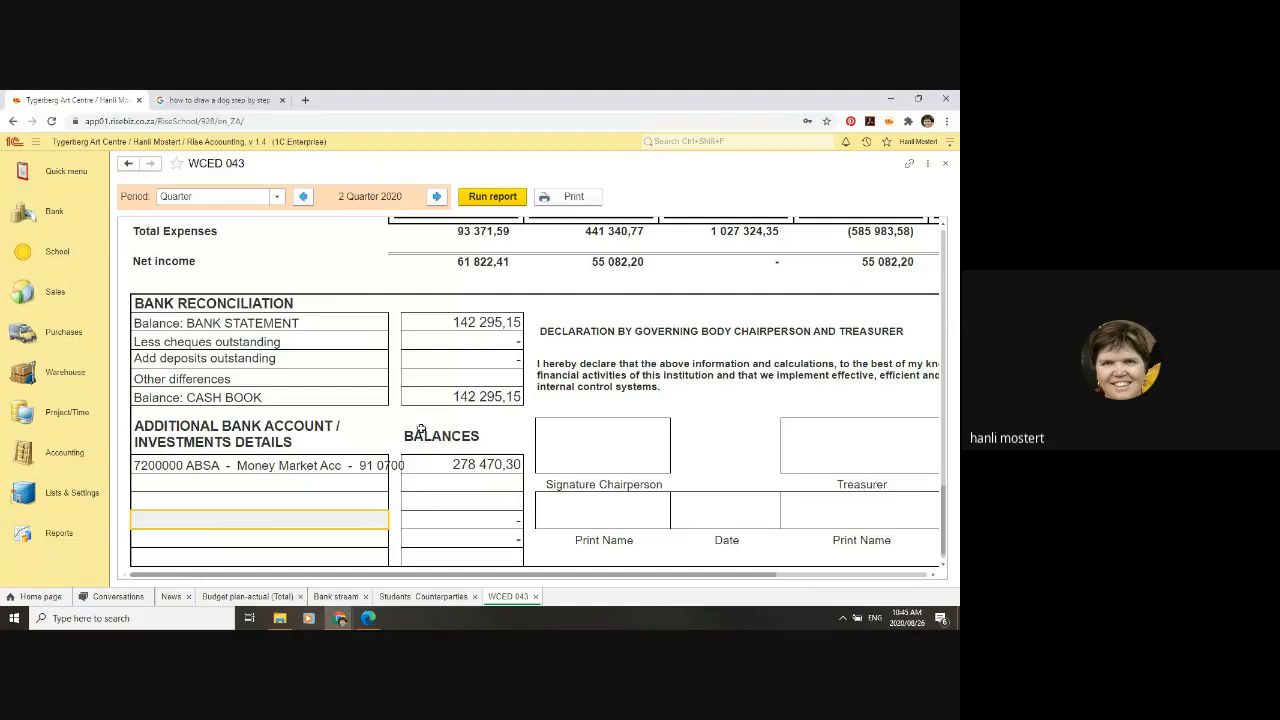
Step: Check the ABSA Bank reconciliation dated 30/06/2020 in the bank reconciliations list, return to the WCED 043 report and close that reconciliation
left_click(53, 214)
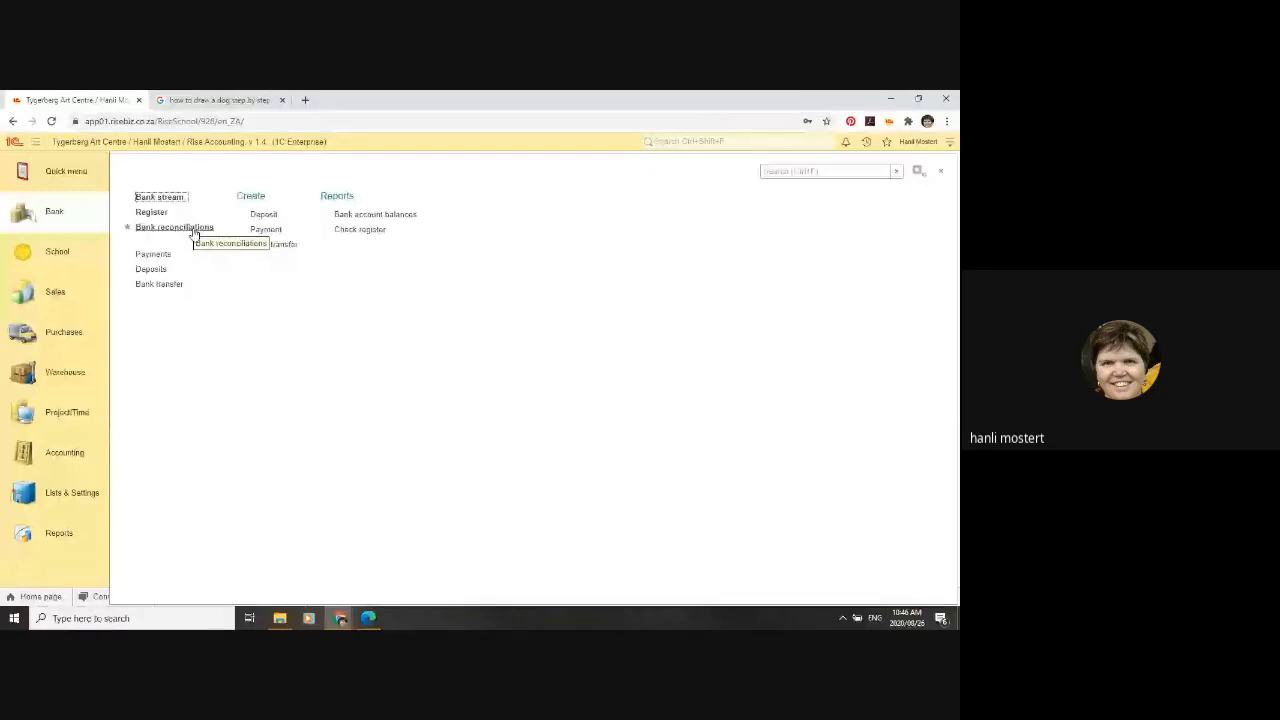
left_click(195, 233)
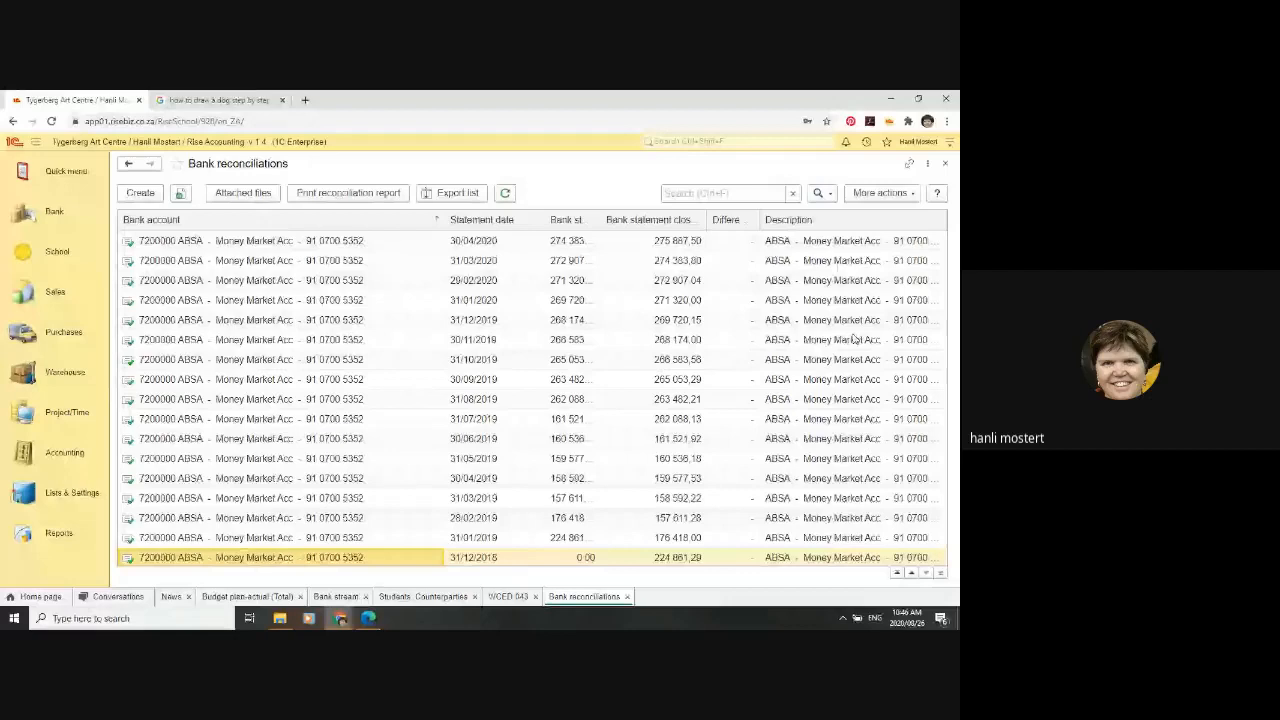
left_click(911, 573)
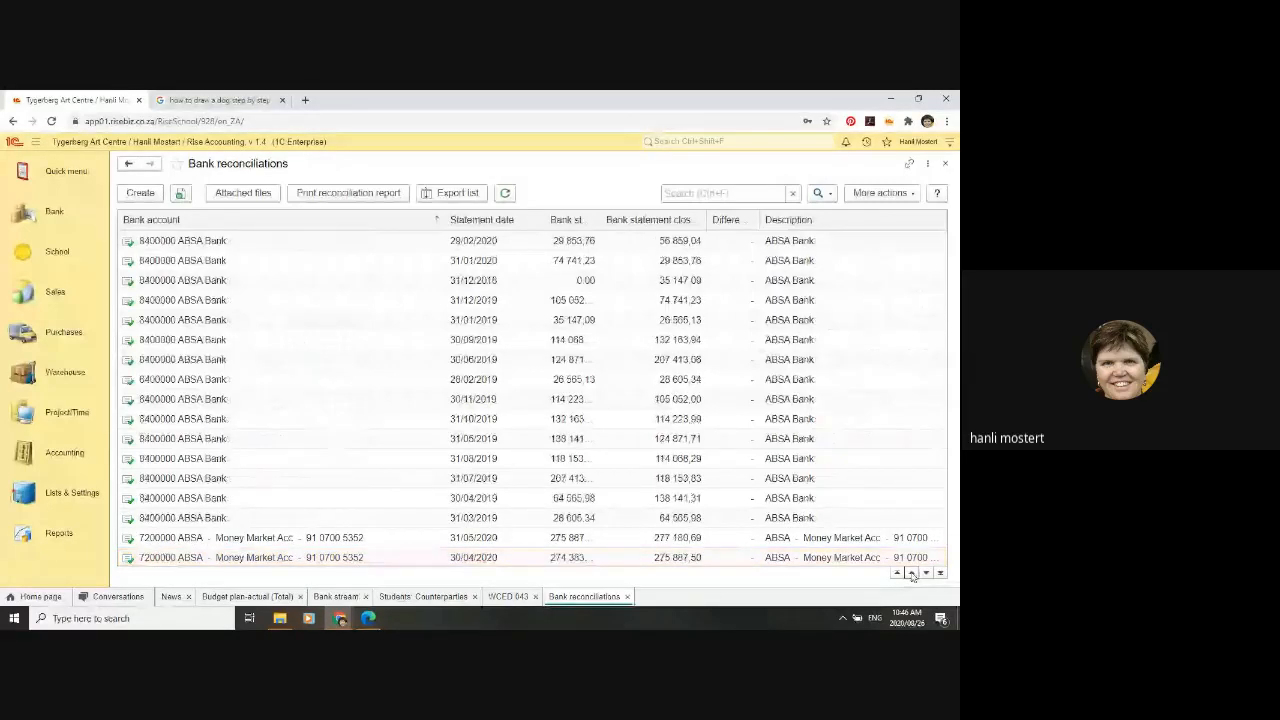
left_click(157, 244)
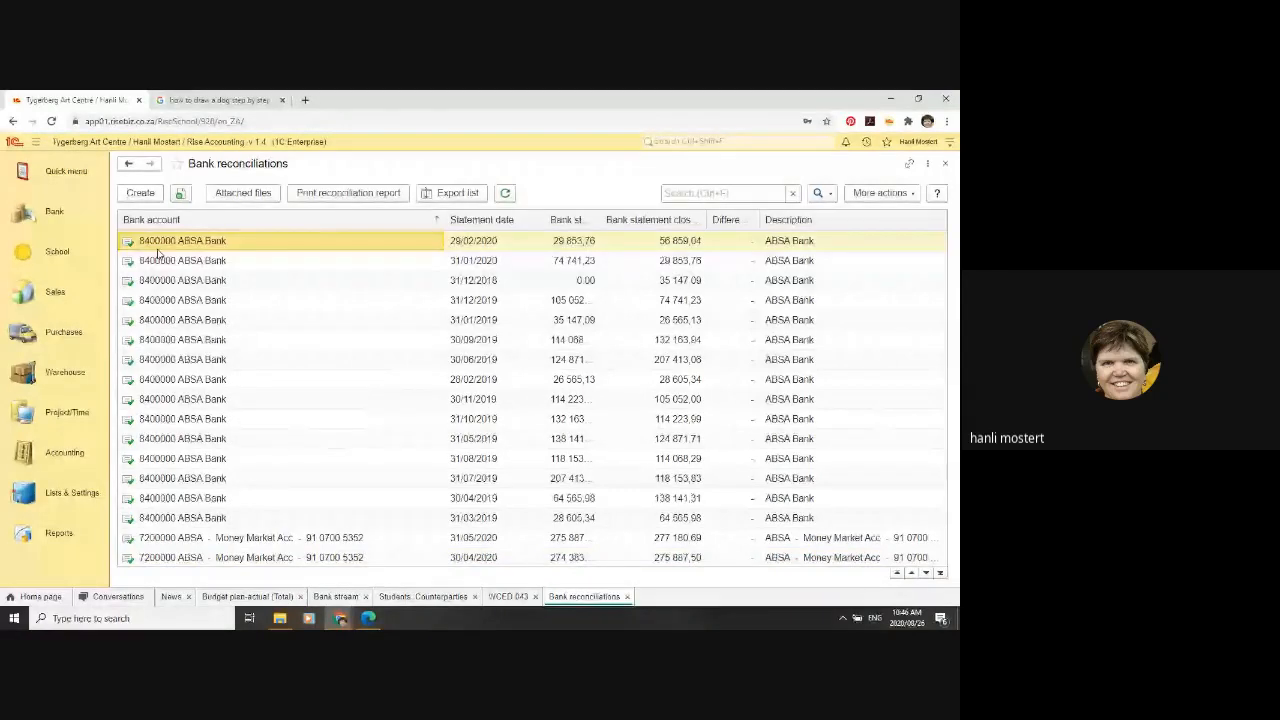
scroll(157, 254, "up", 2)
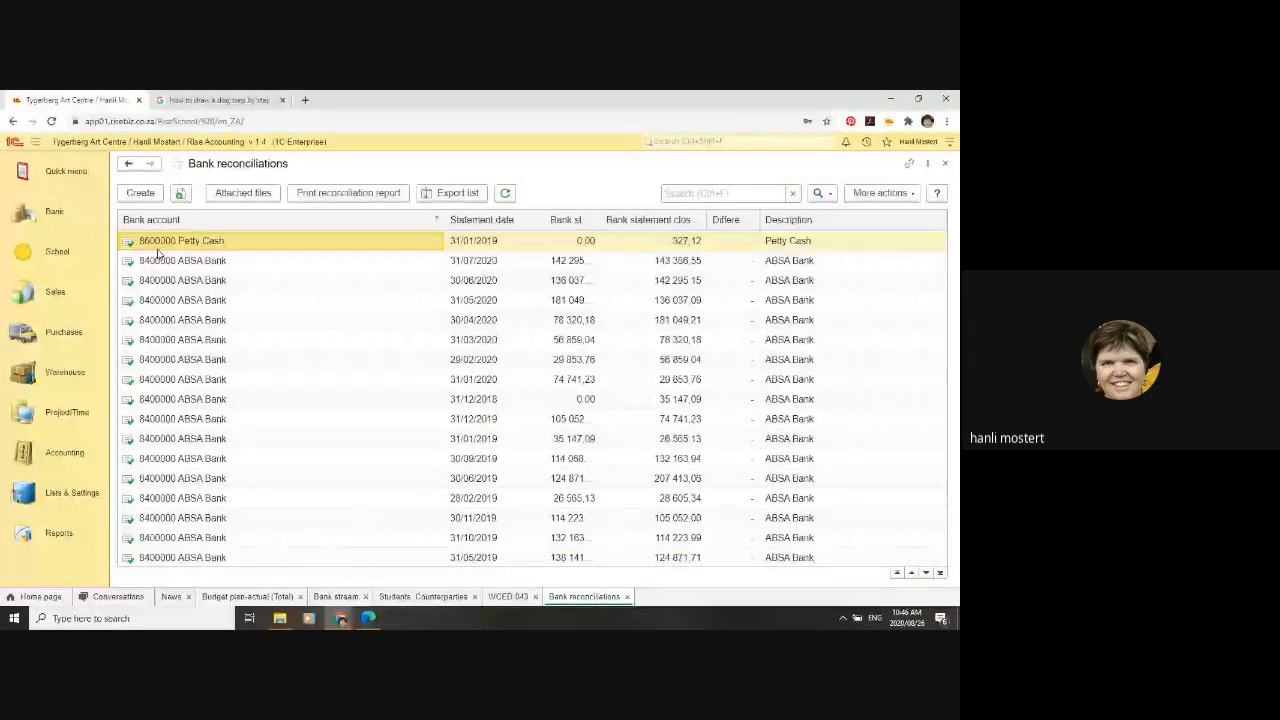
left_click(158, 258)
left_click(178, 280)
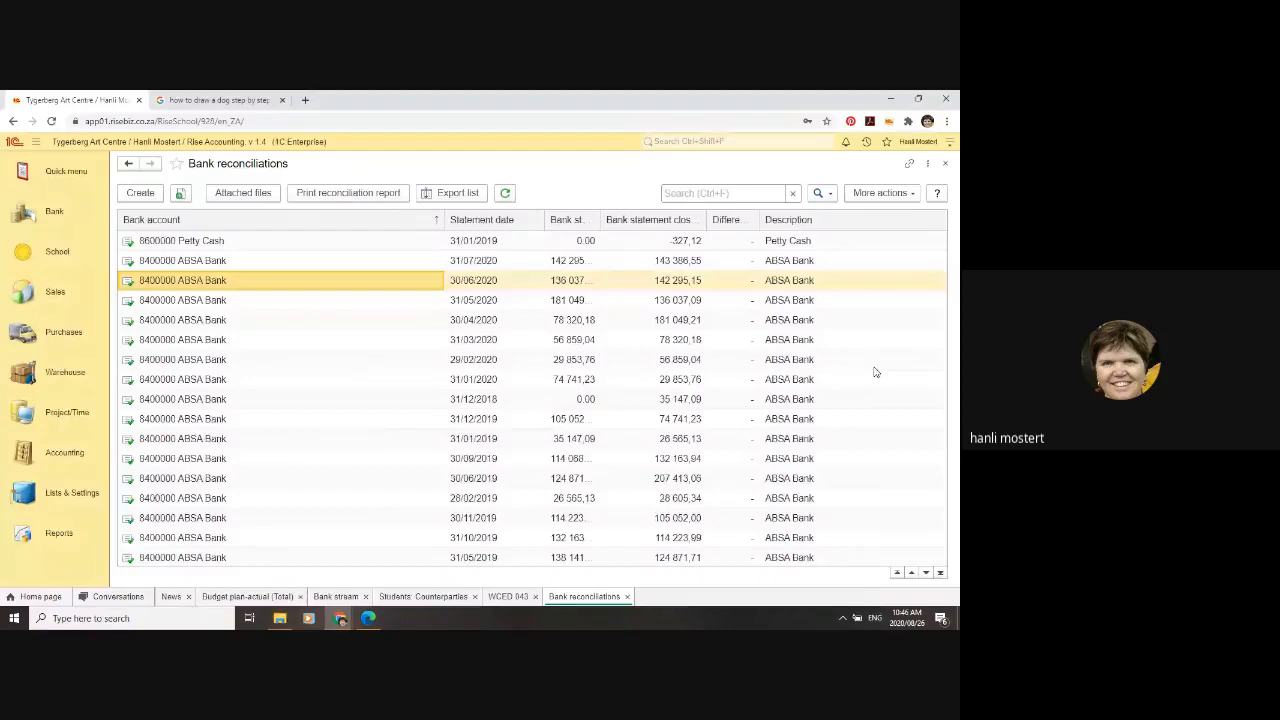
key("Return")
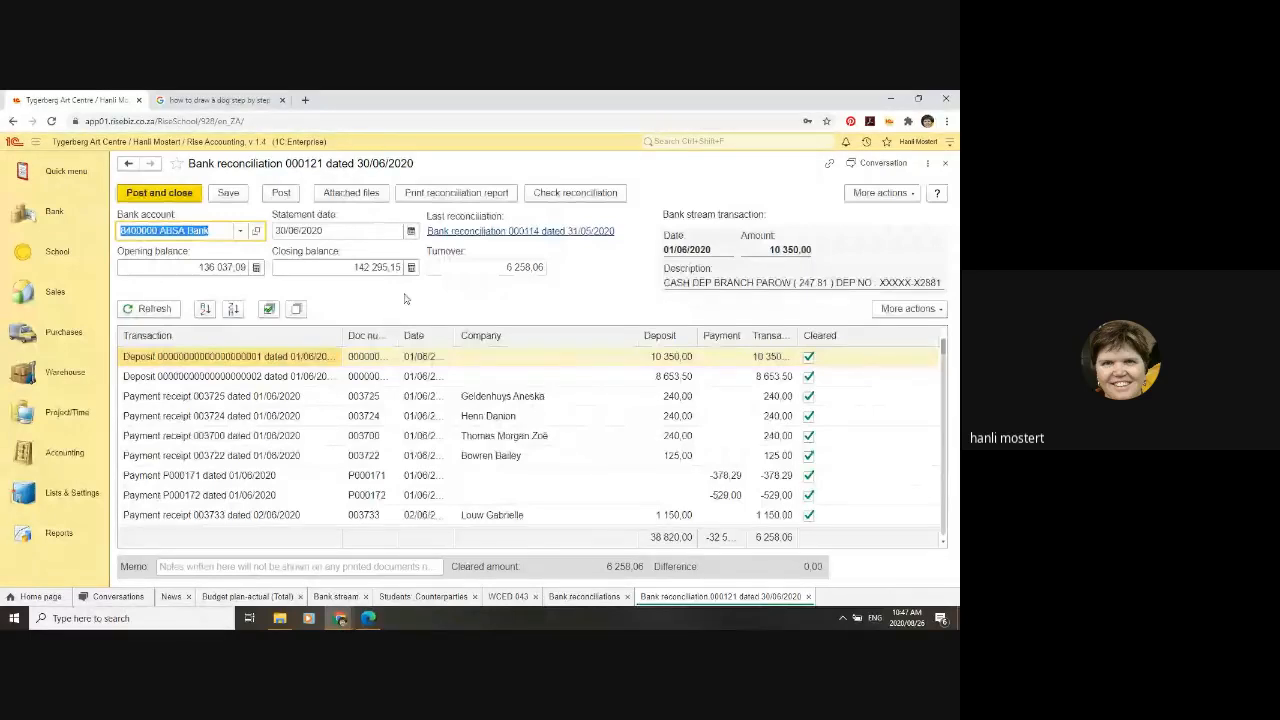
left_click(510, 597)
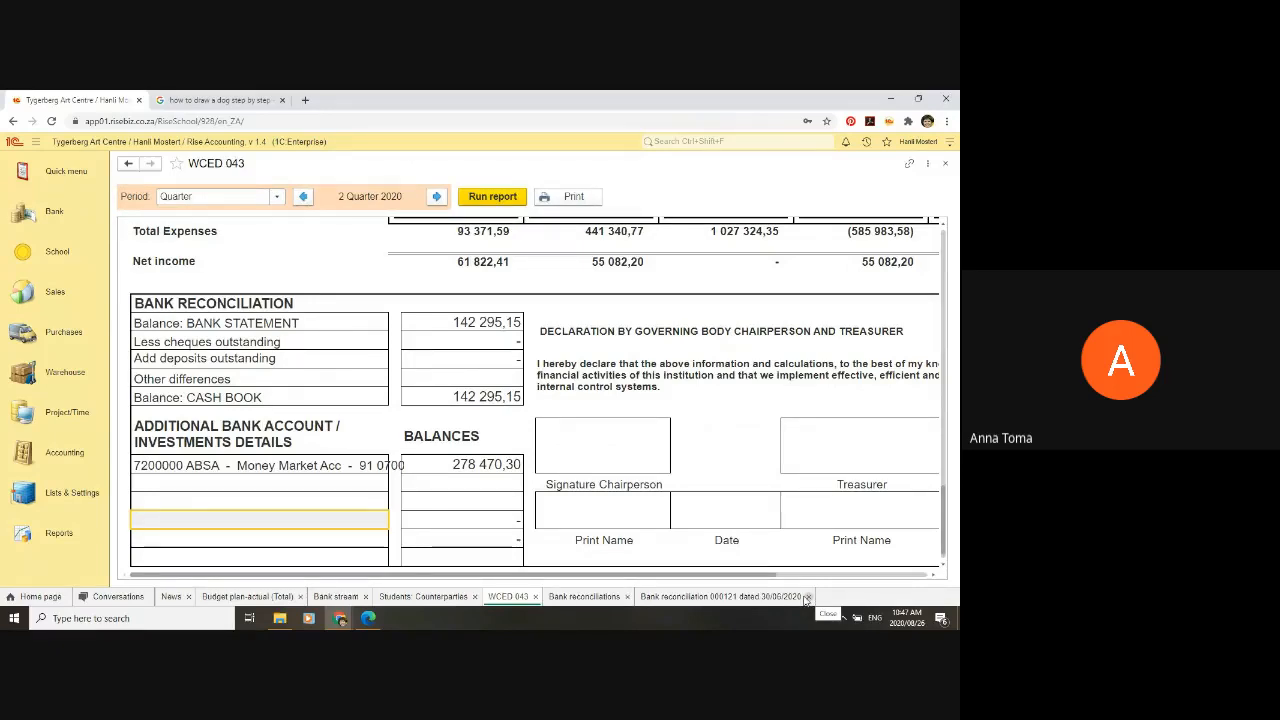
left_click(807, 597)
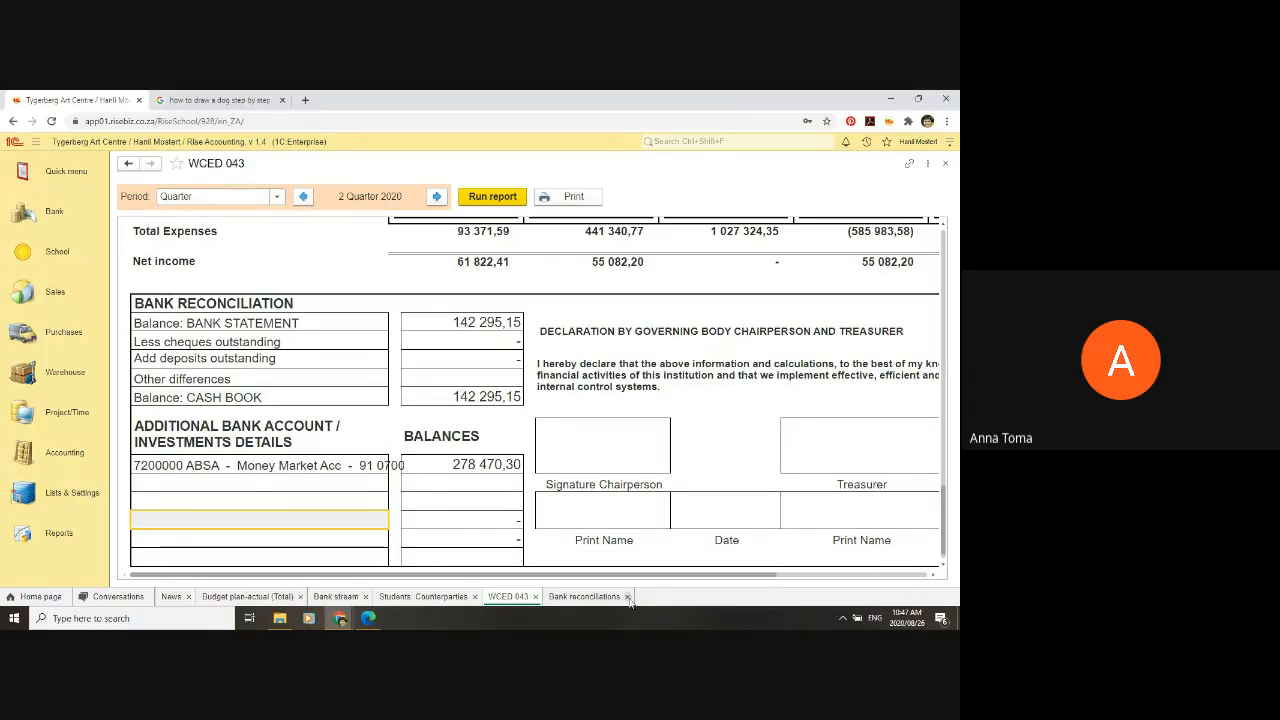
Step: Close the open Bank reconciliations, Students: Counterparties, WCED 043, Bank stream, Budget plan-actual (Total) and News pages
left_click(628, 597)
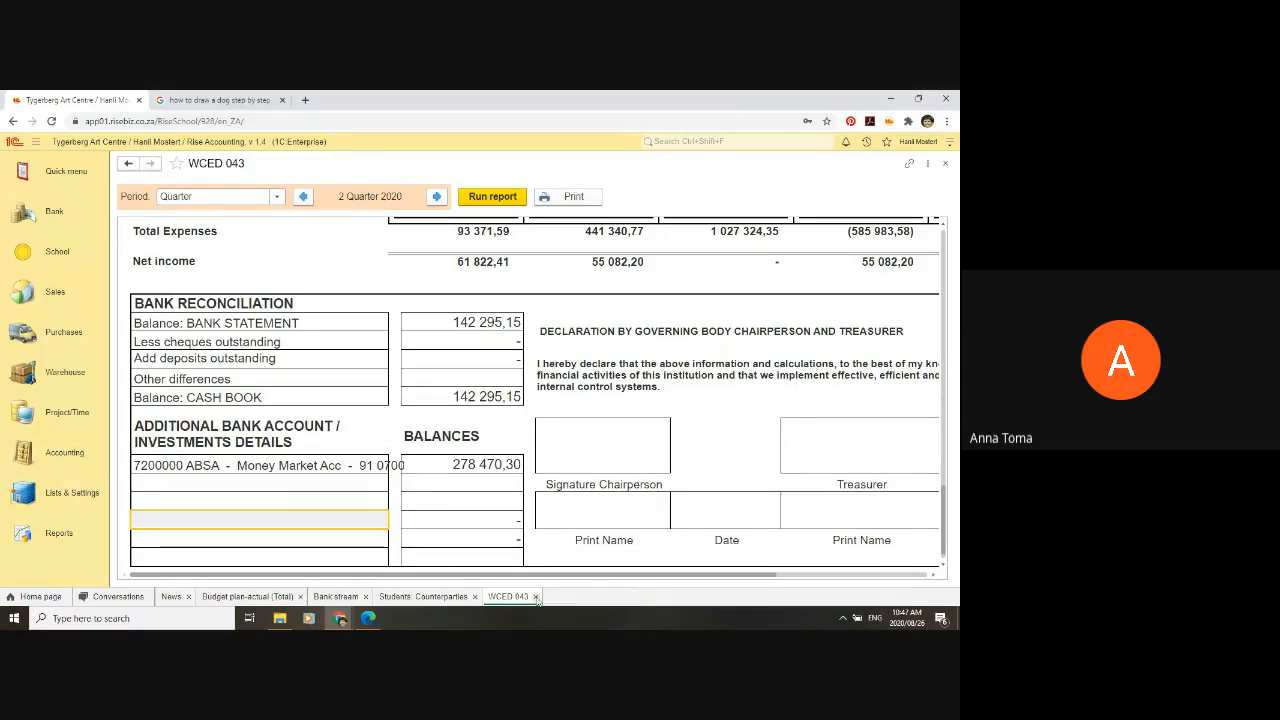
left_click(476, 597)
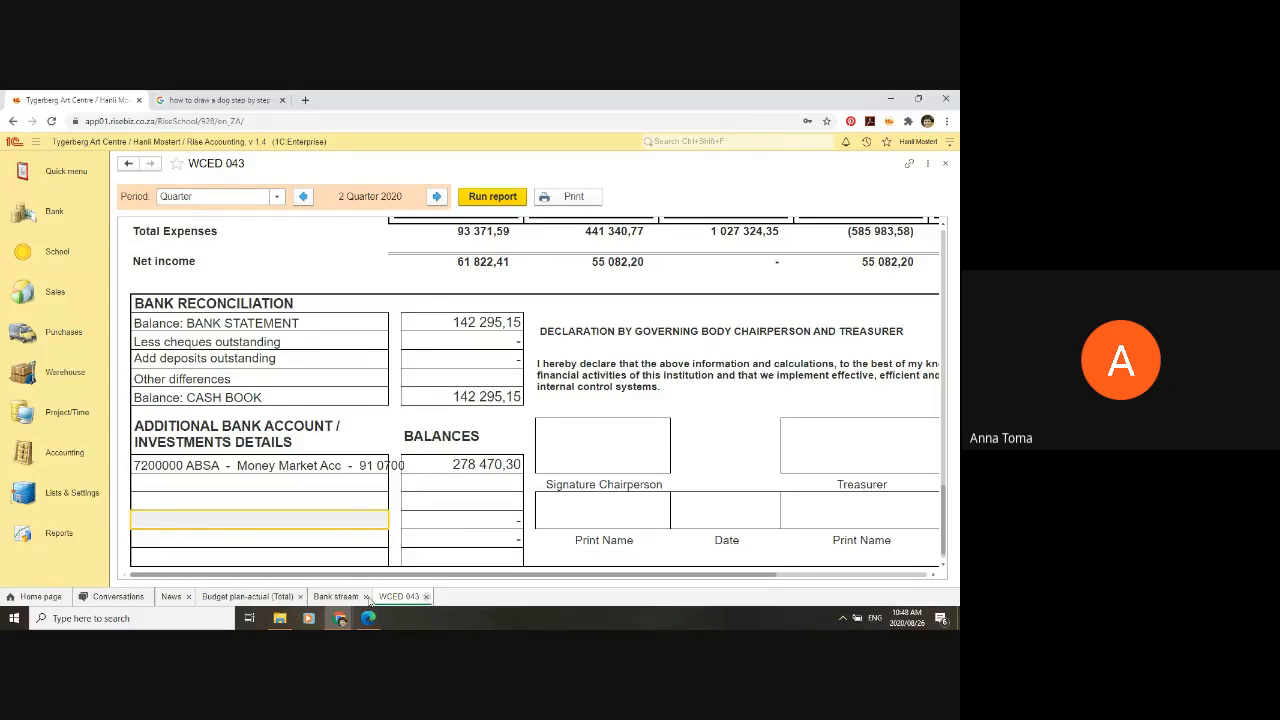
left_click(426, 597)
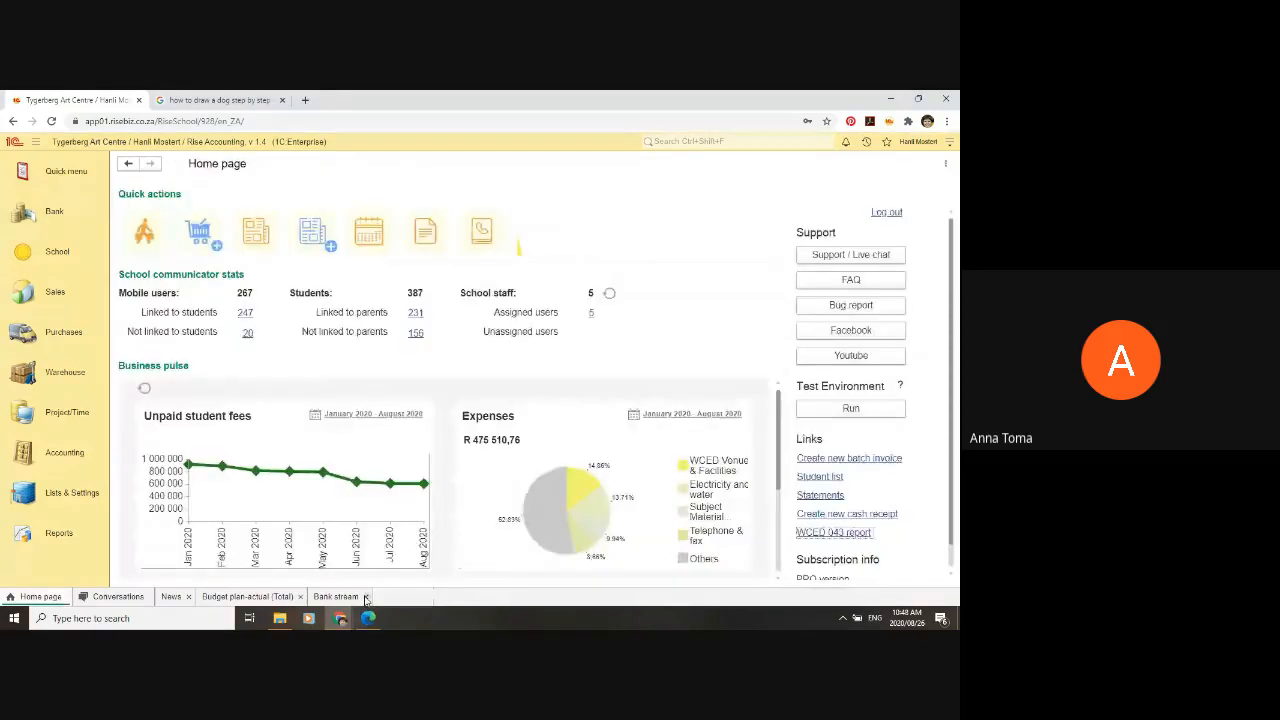
left_click(366, 597)
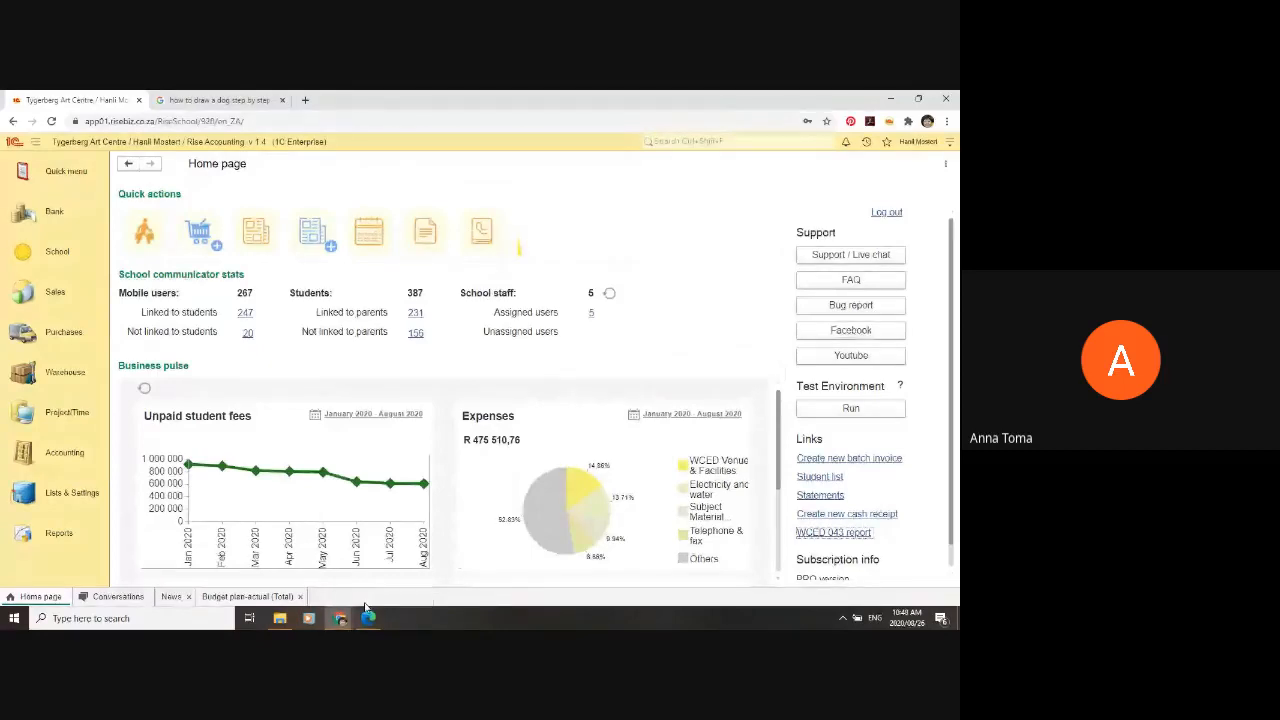
left_click(300, 597)
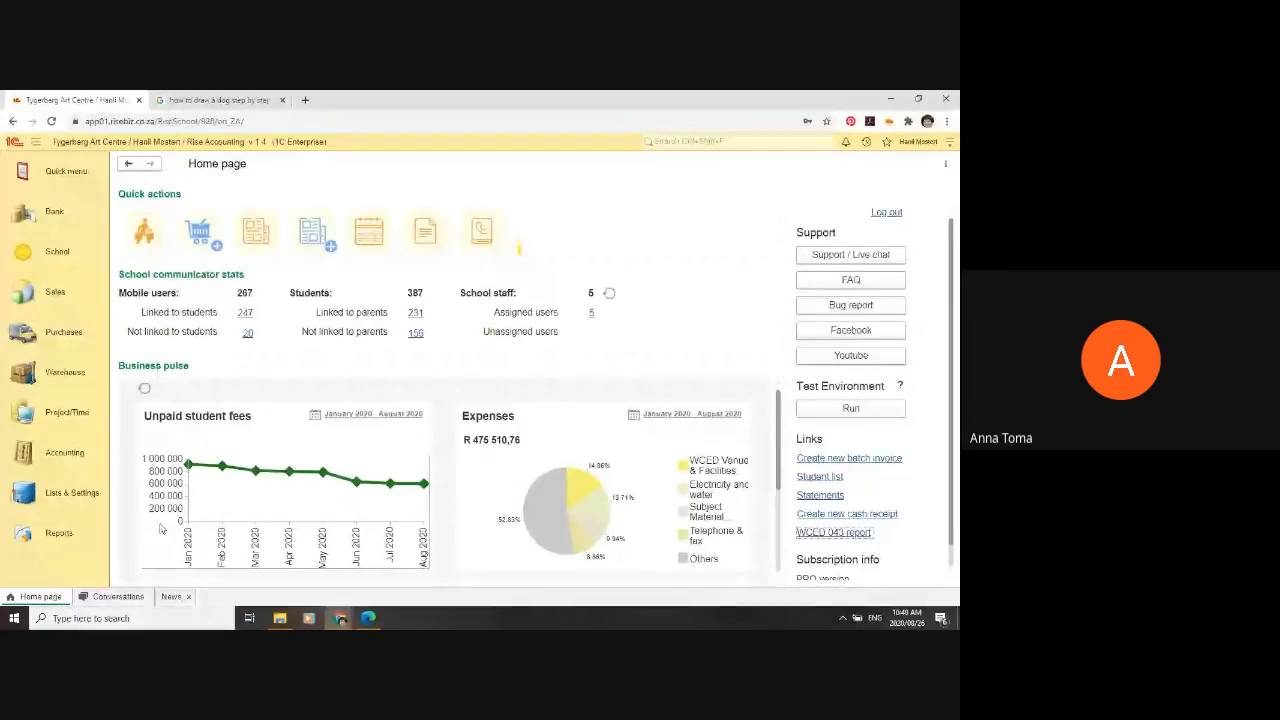
left_click(188, 596)
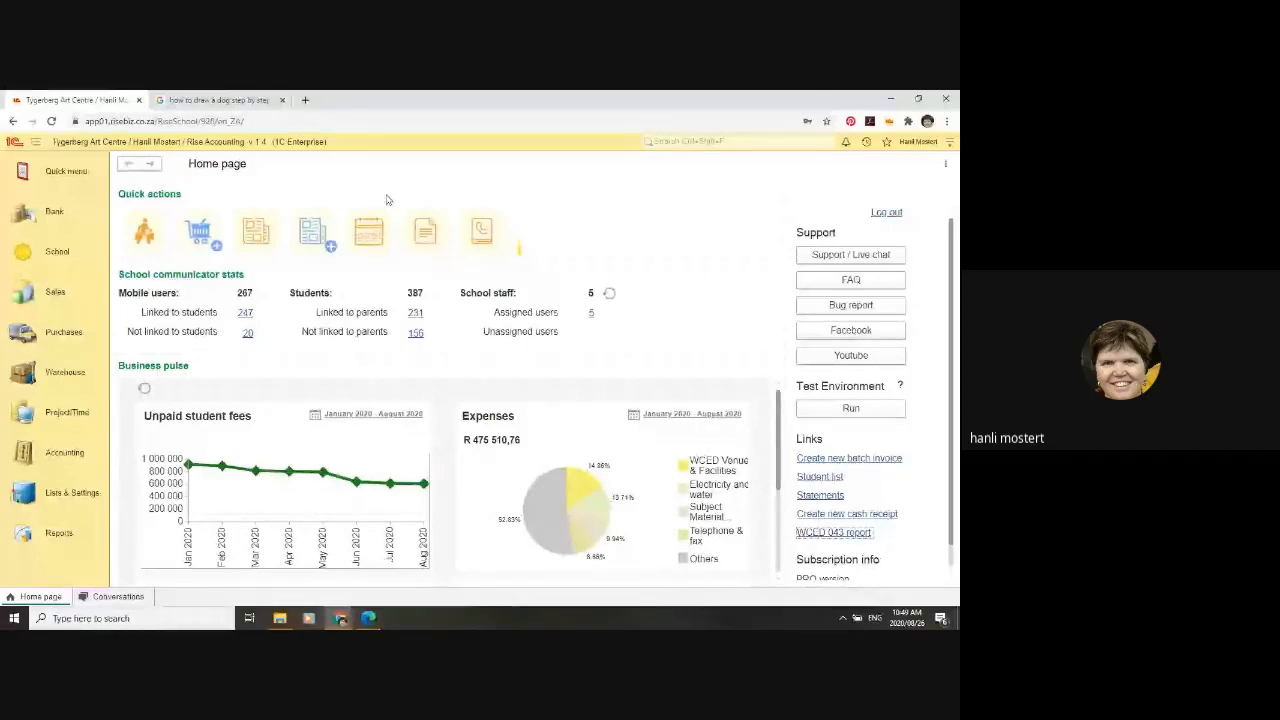
Step: Create a news item from the home page's quick actions and title it "MEETING : RISE FORUM"
left_click(315, 237)
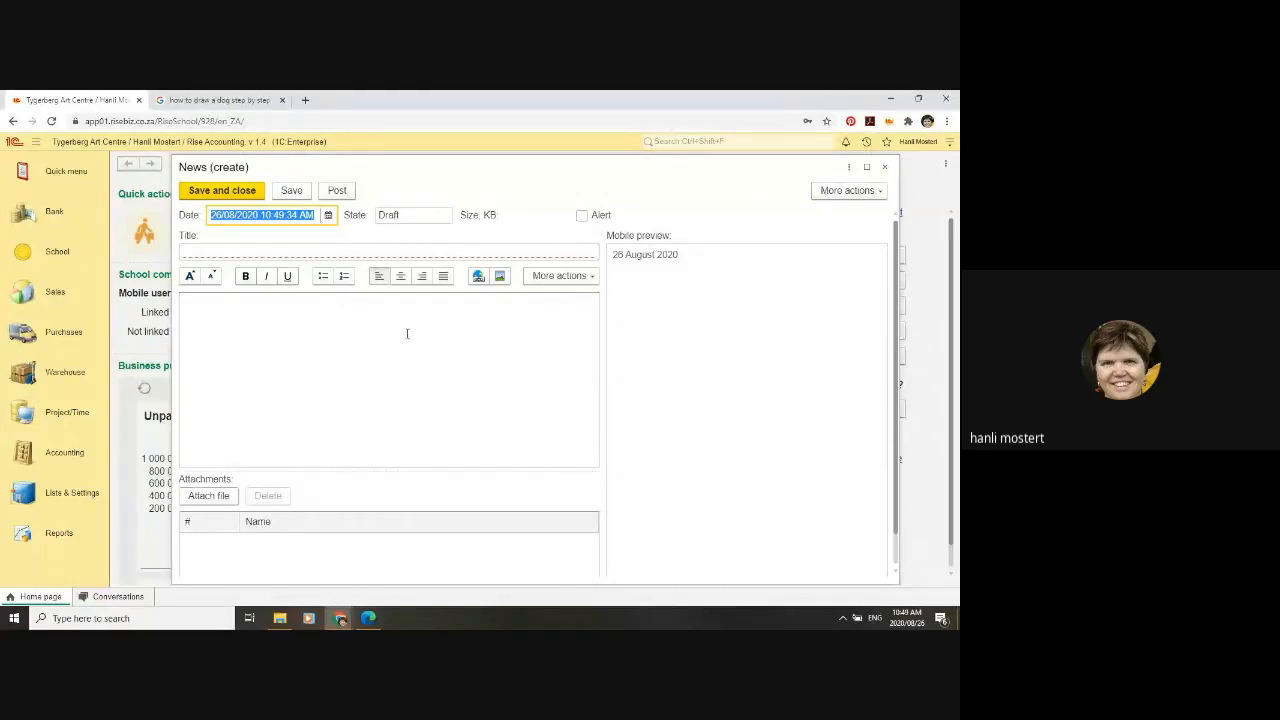
left_click(202, 251)
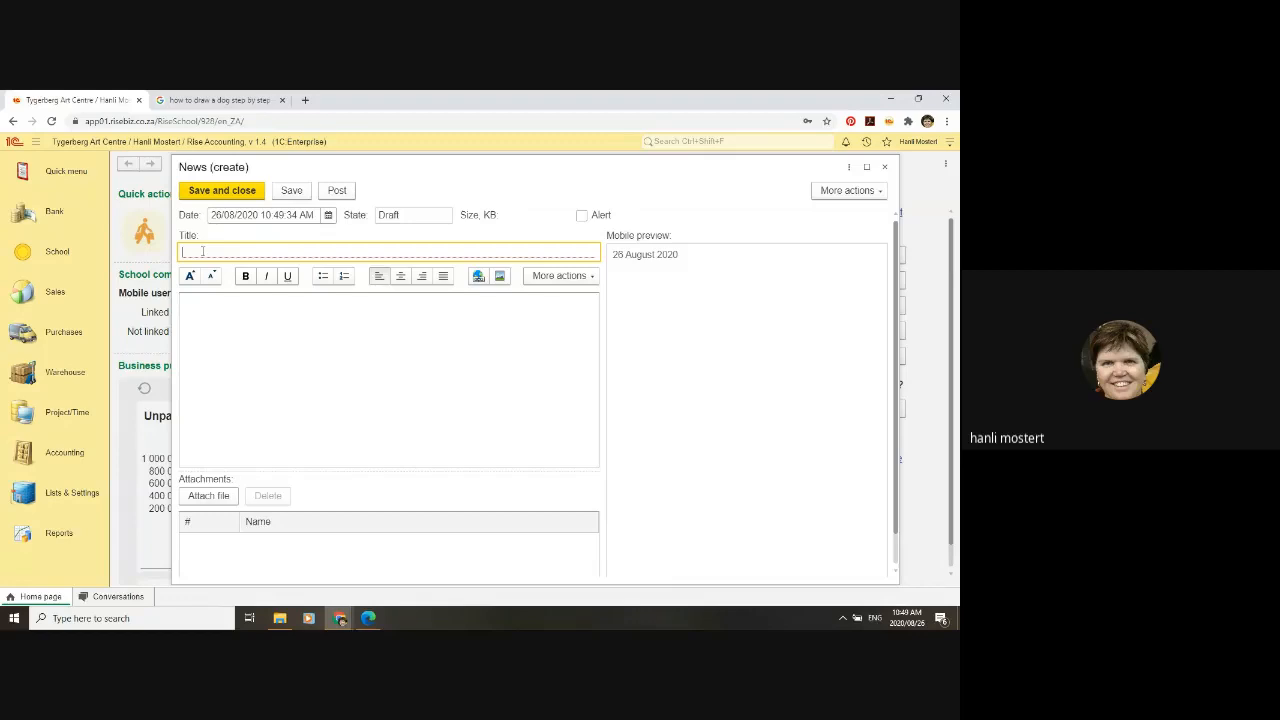
type("MEETING")
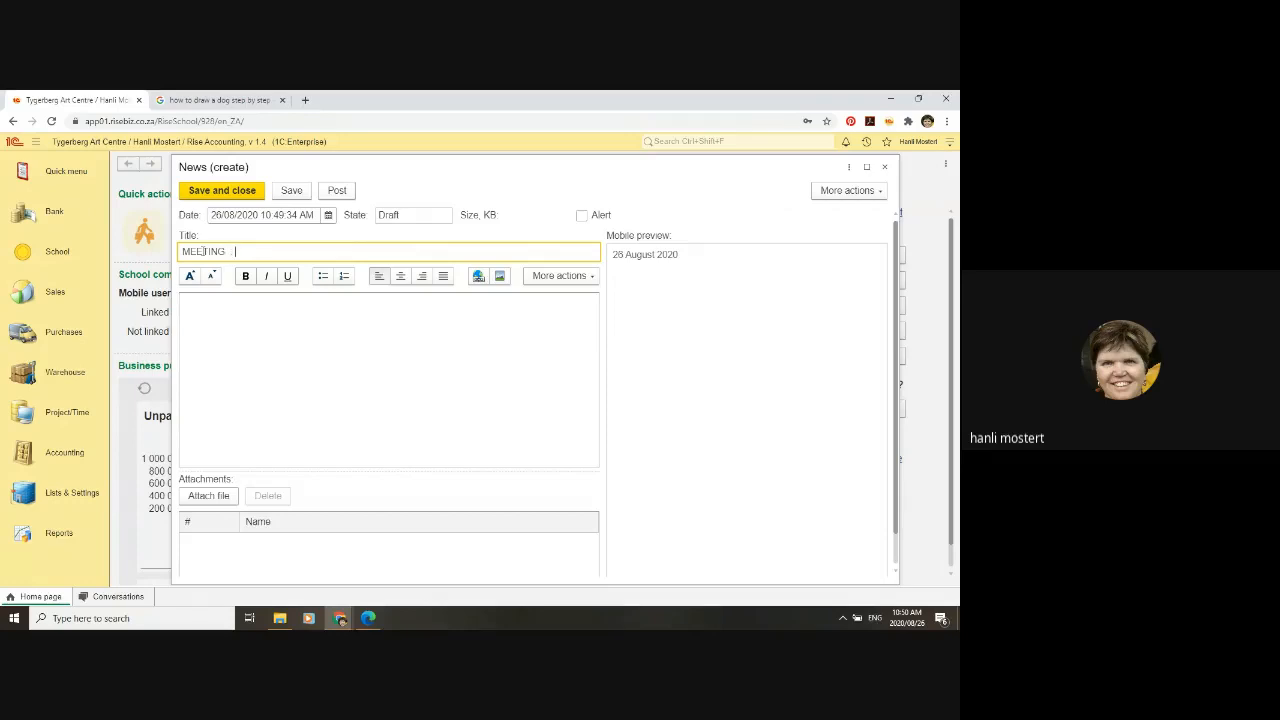
type(": RISE FORUM")
Step: Write "You are invited to attend a school forum" as the news item's body text
left_click(203, 305)
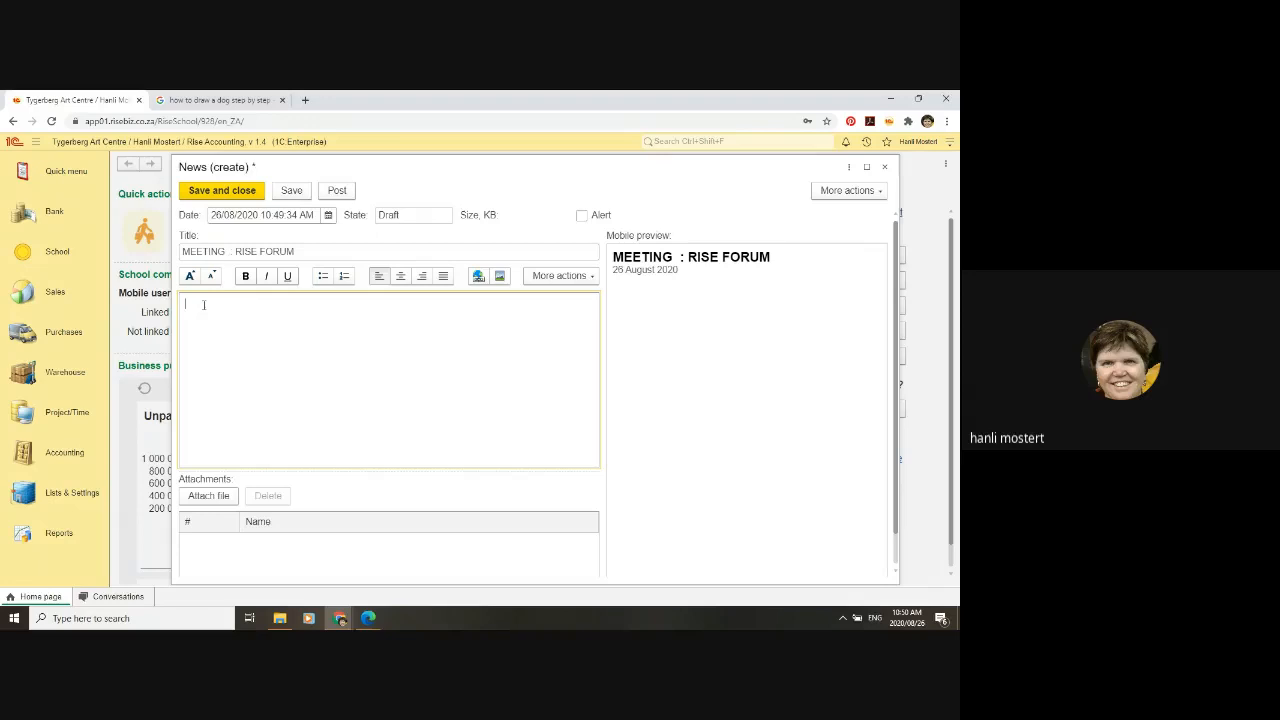
type("yOU")
key("BackSpace")
key("BackSpace")
key("BackSpace")
type("You are invited to attend a school forum")
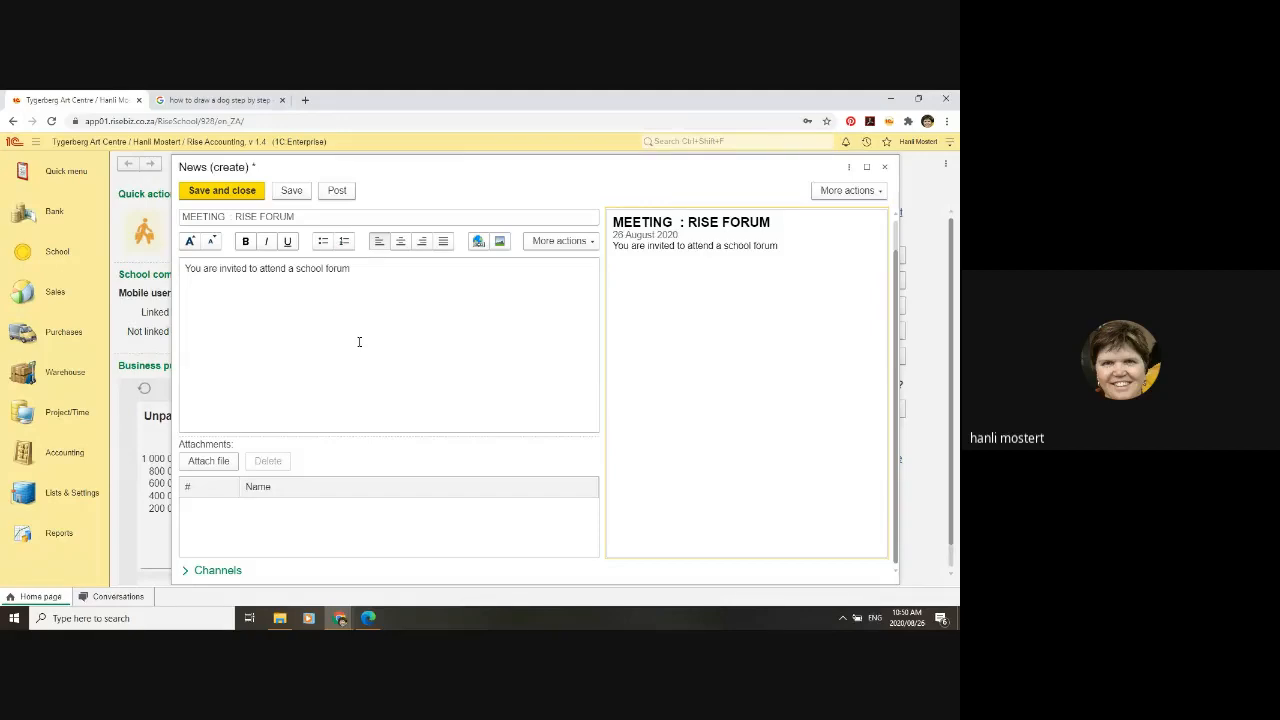
Step: Expand the news item's channels and select SUBJECT LEARNERS as the recipient channel
left_click(219, 577)
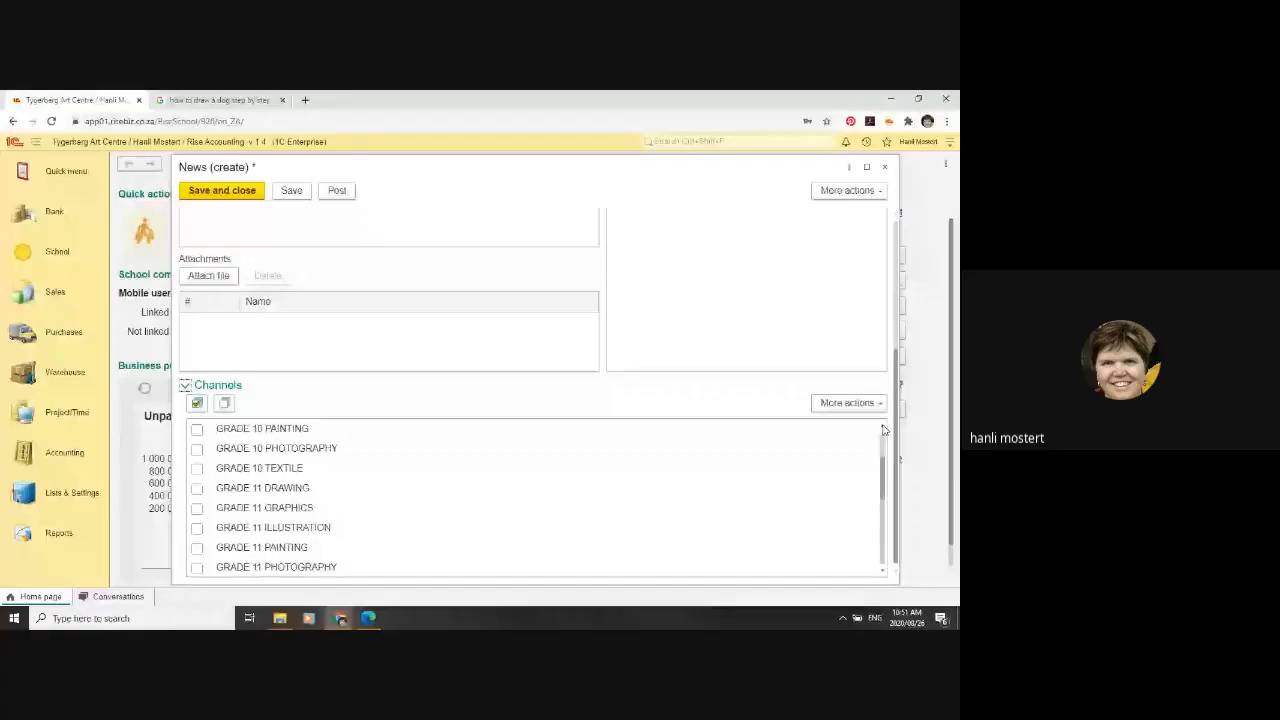
scroll(883, 430, "up", 2)
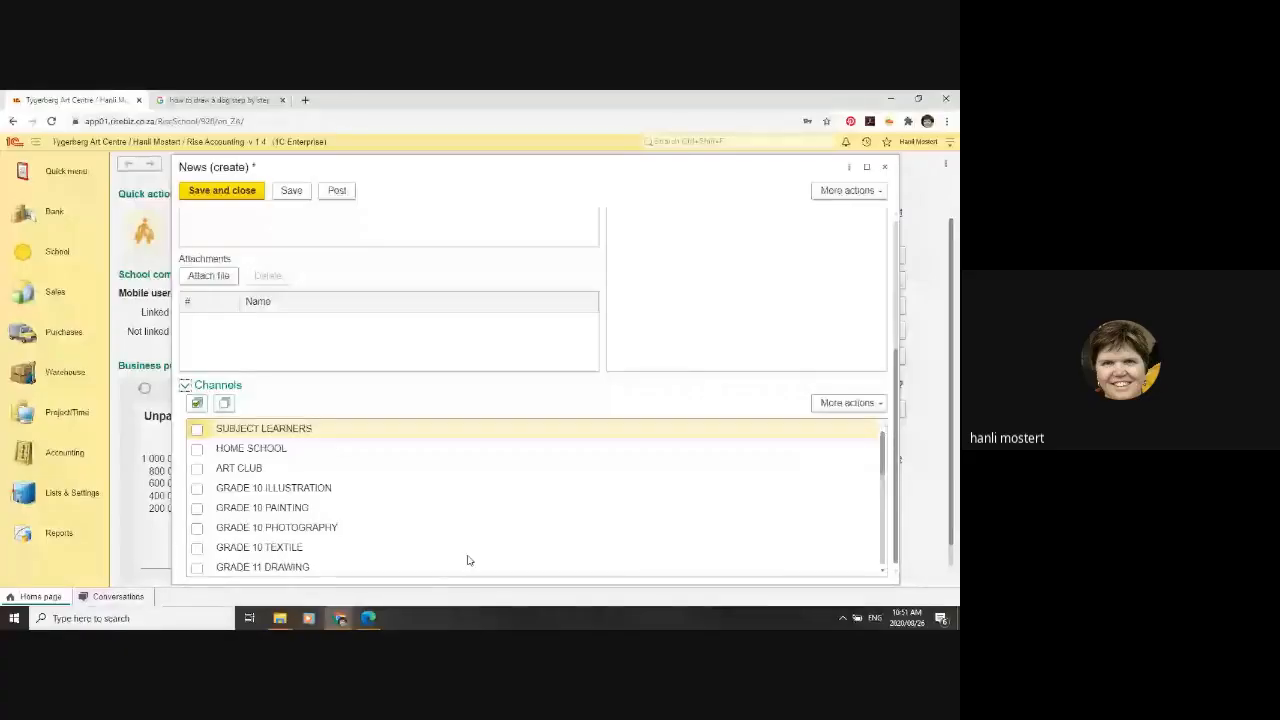
left_click(198, 432)
left_click(895, 217)
left_click(895, 217)
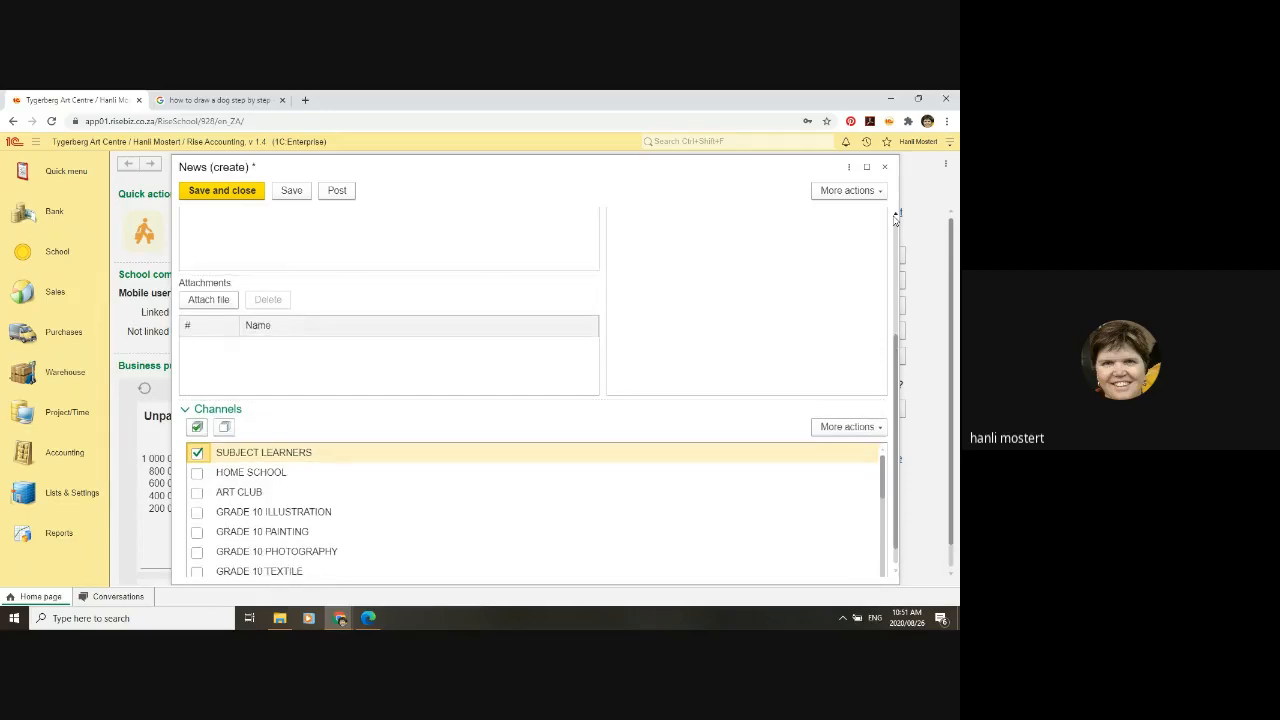
left_click(895, 217)
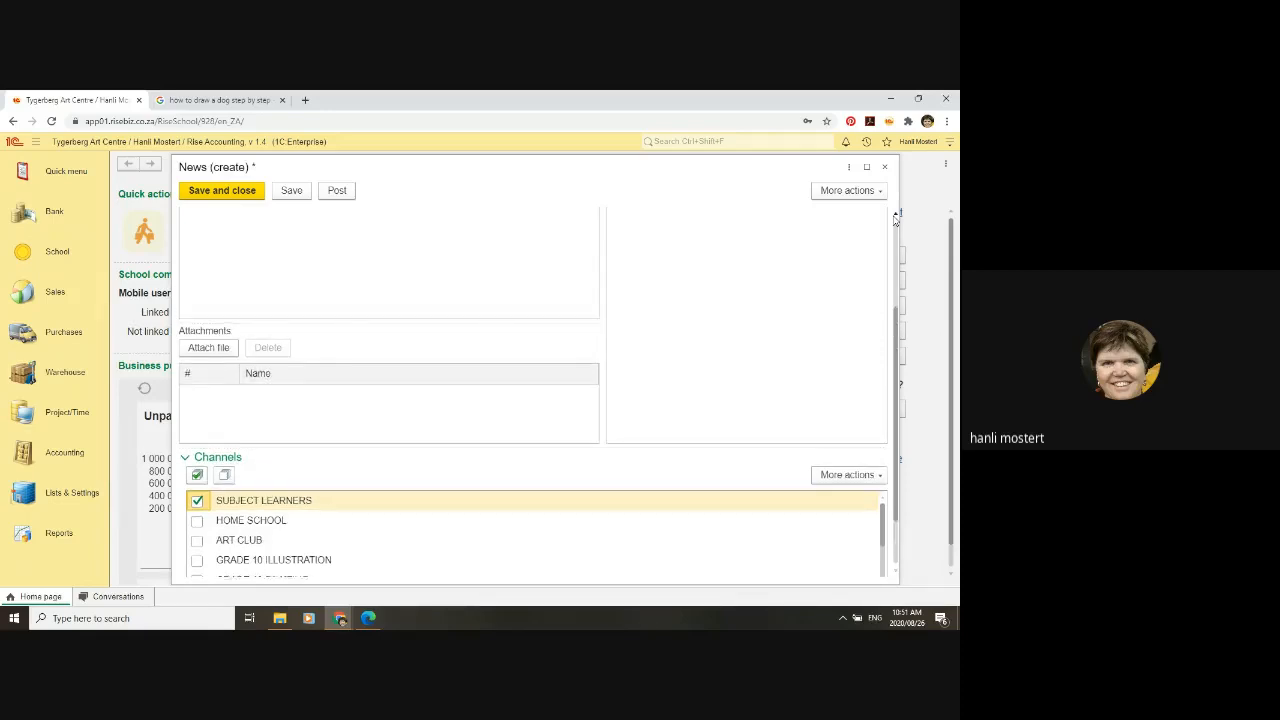
left_click(895, 217)
left_click(895, 217)
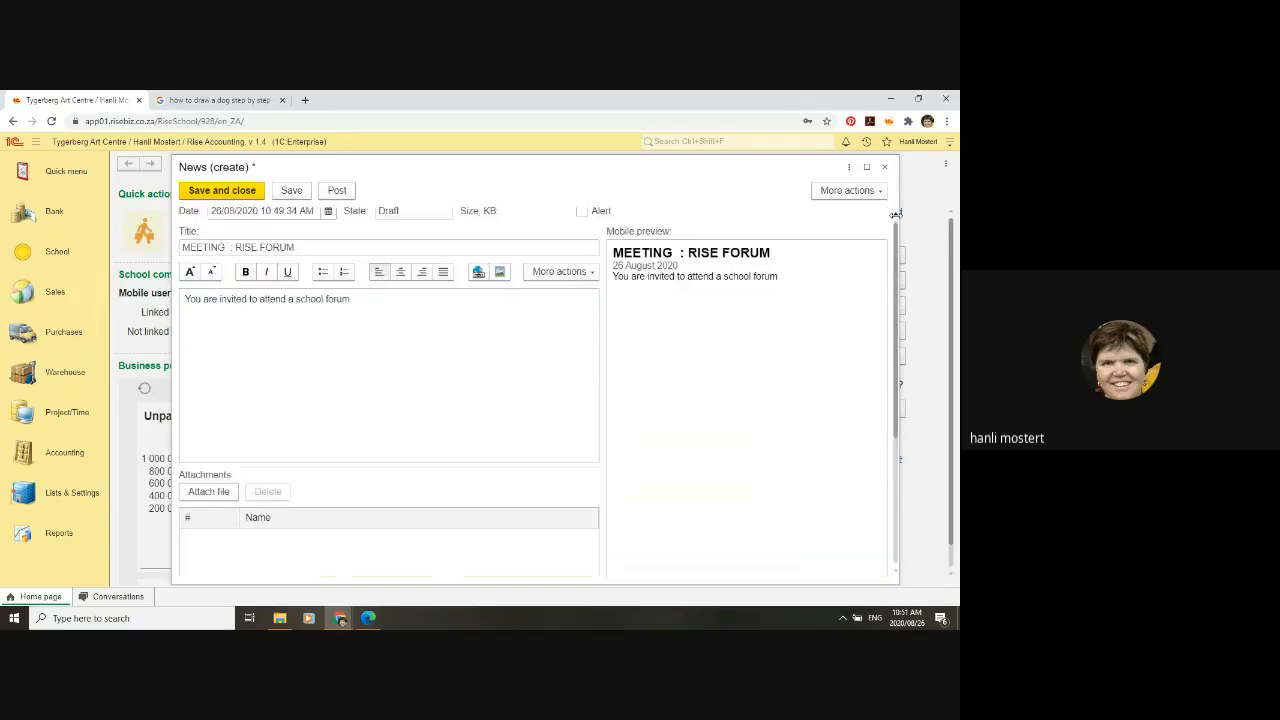
left_click(895, 215)
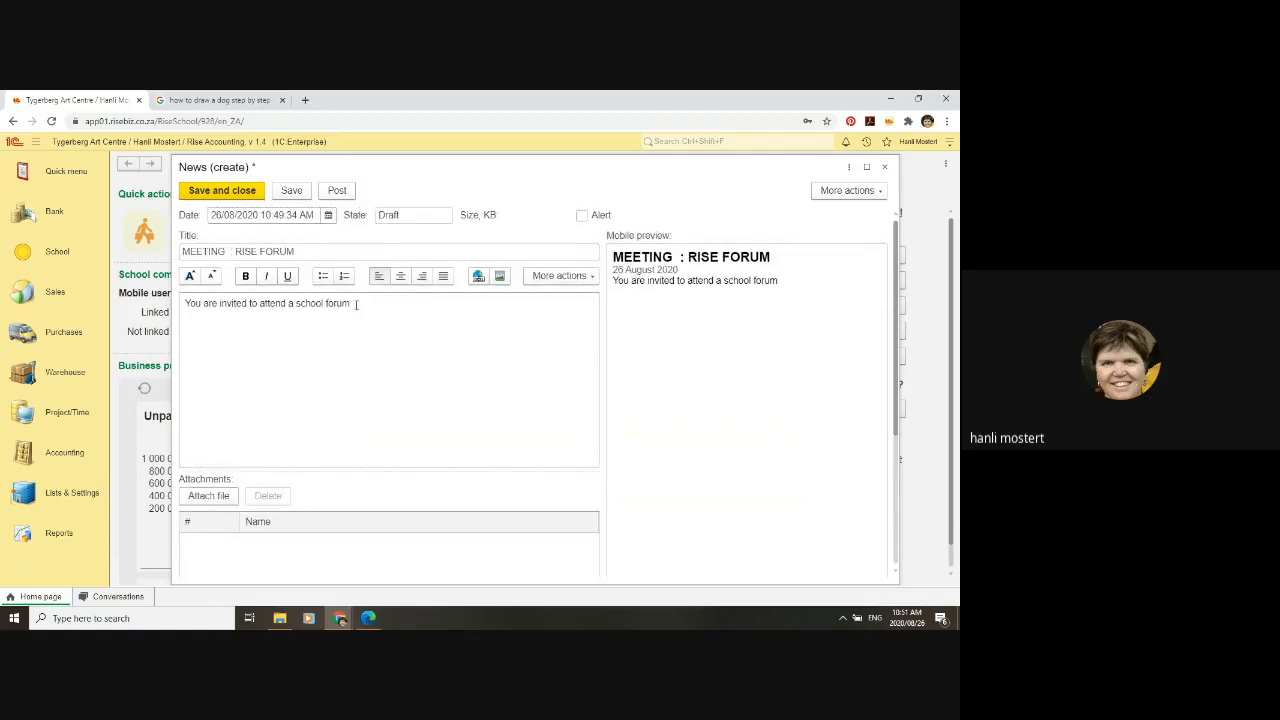
Step: Clear the news item's title and delete all of its body text
triple_click(311, 251)
key("BackSpace")
left_click(350, 314)
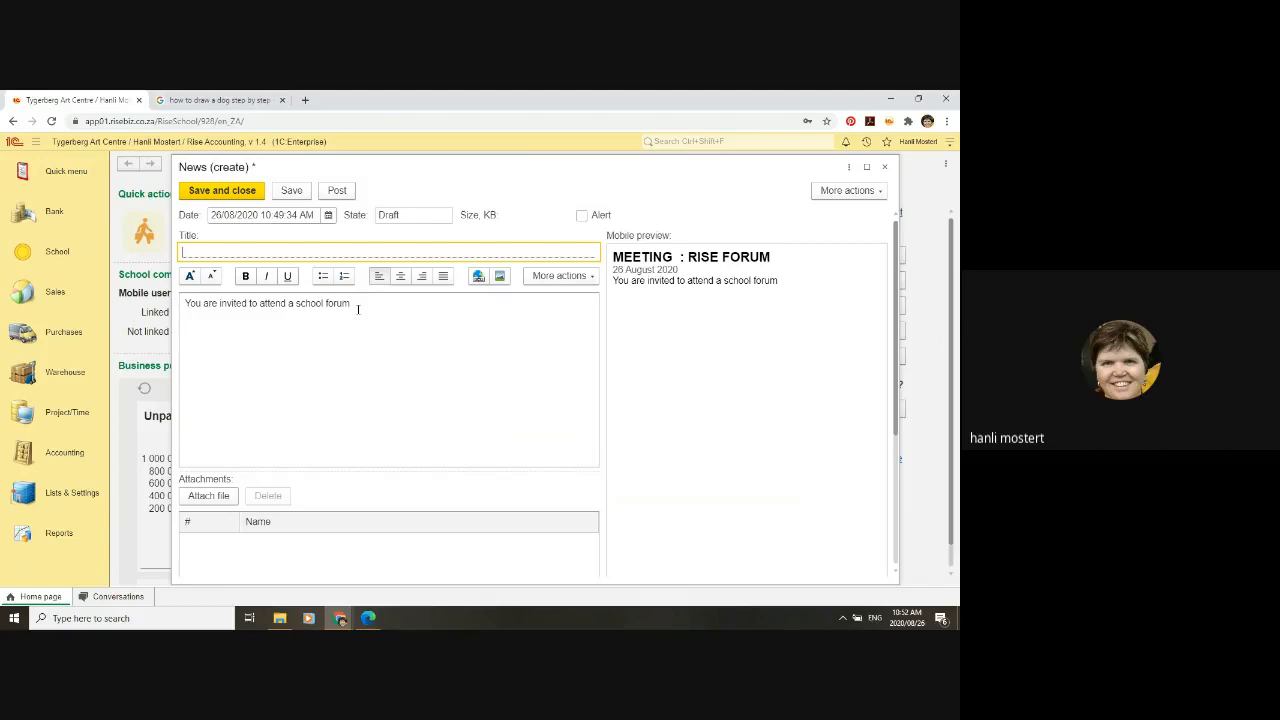
left_click(358, 309)
key("BackSpace")
key("BackSpace")
key("BackSpace")
key("BackSpace")
key("BackSpace")
key("BackSpace")
key("BackSpace")
key("BackSpace")
key("BackSpace")
key("BackSpace")
key("BackSpace")
key("BackSpace")
key("BackSpace")
key("BackSpace")
key("BackSpace")
key("BackSpace")
key("BackSpace")
key("BackSpace")
key("BackSpace")
key("BackSpace")
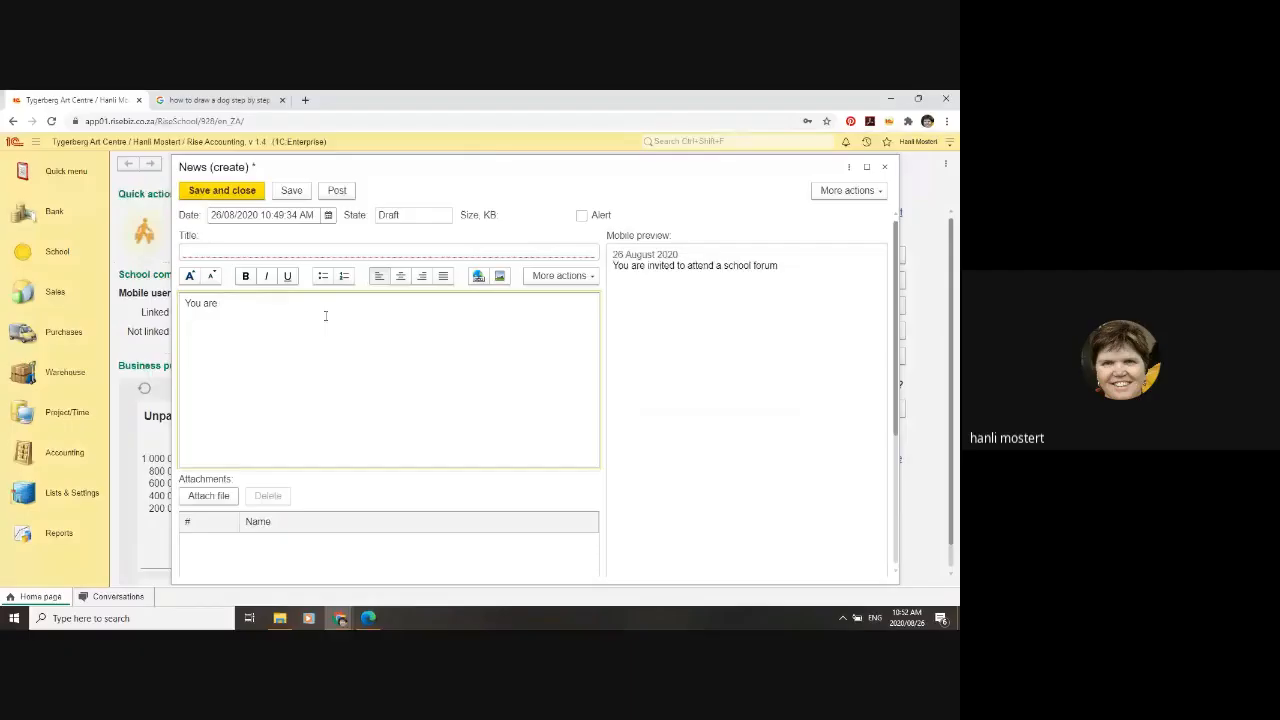
key("BackSpace")
key("BackSpace")
key("BackSpace")
key("BackSpace")
key("BackSpace")
key("BackSpace")
key("BackSpace")
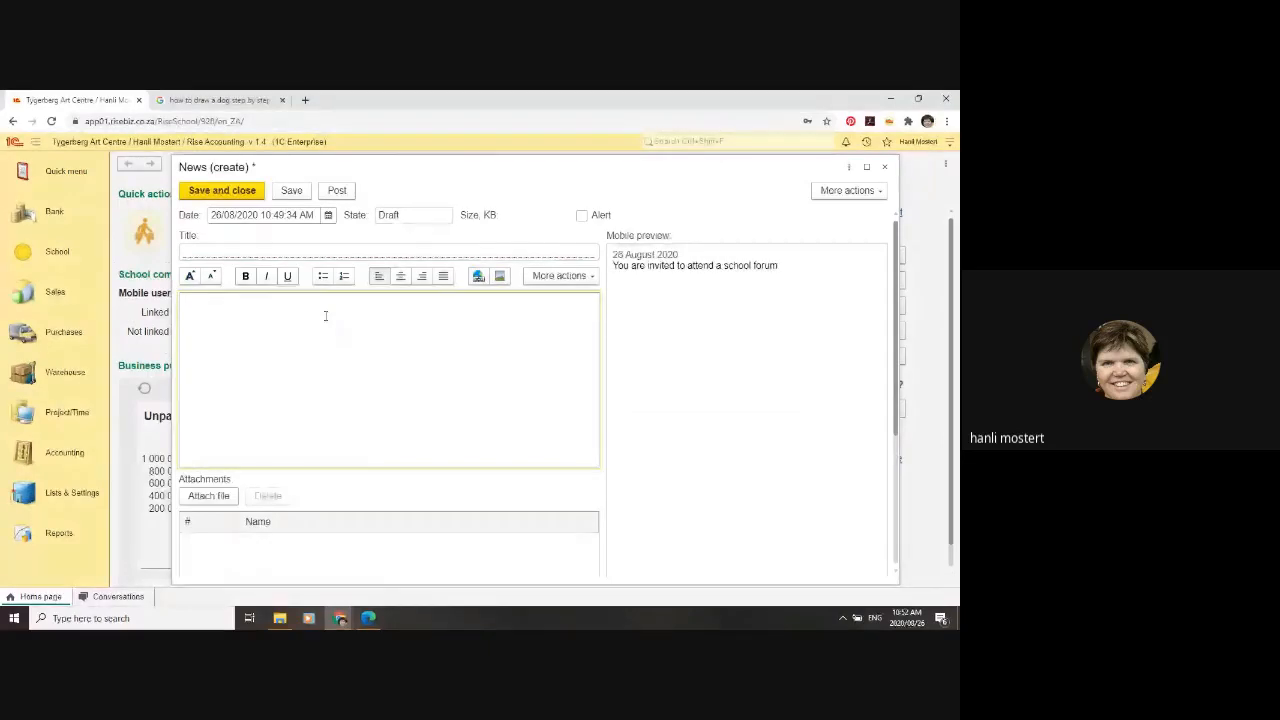
Step: Title the news item "TYGERBERG ART CENTRE" and write "See attached letter" as its body text
left_click(226, 250)
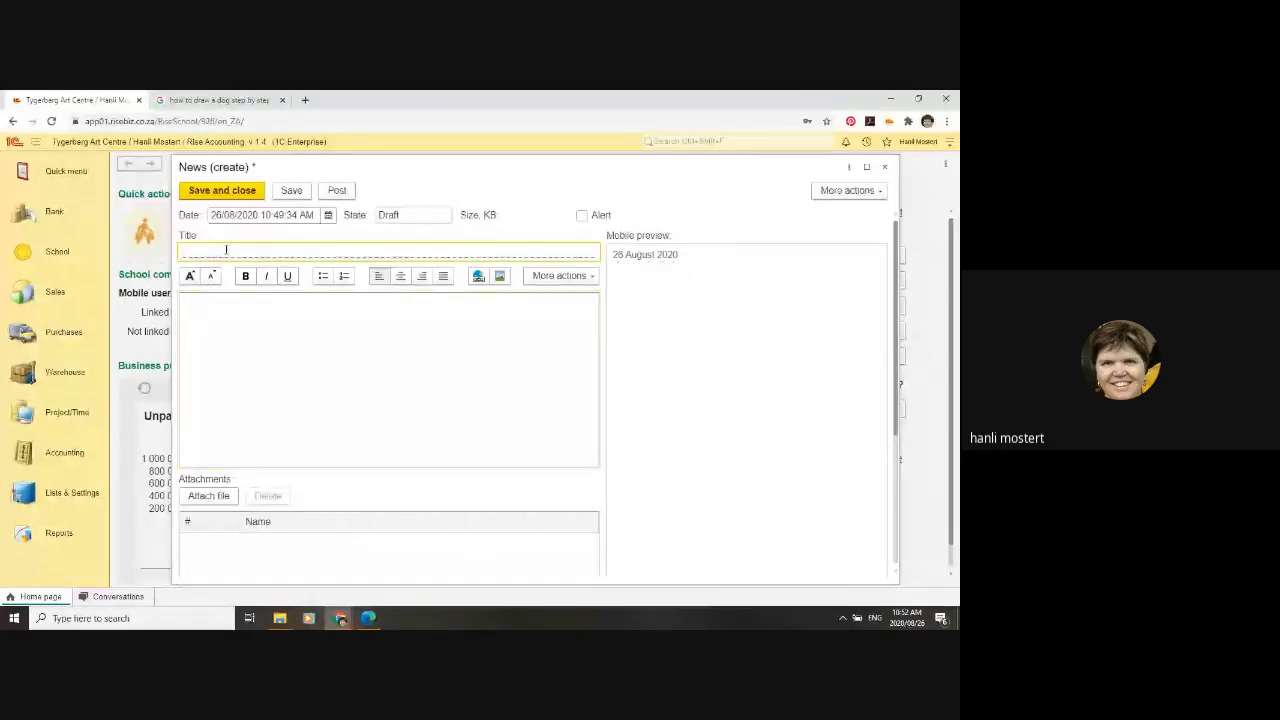
type("TYGERBERG")
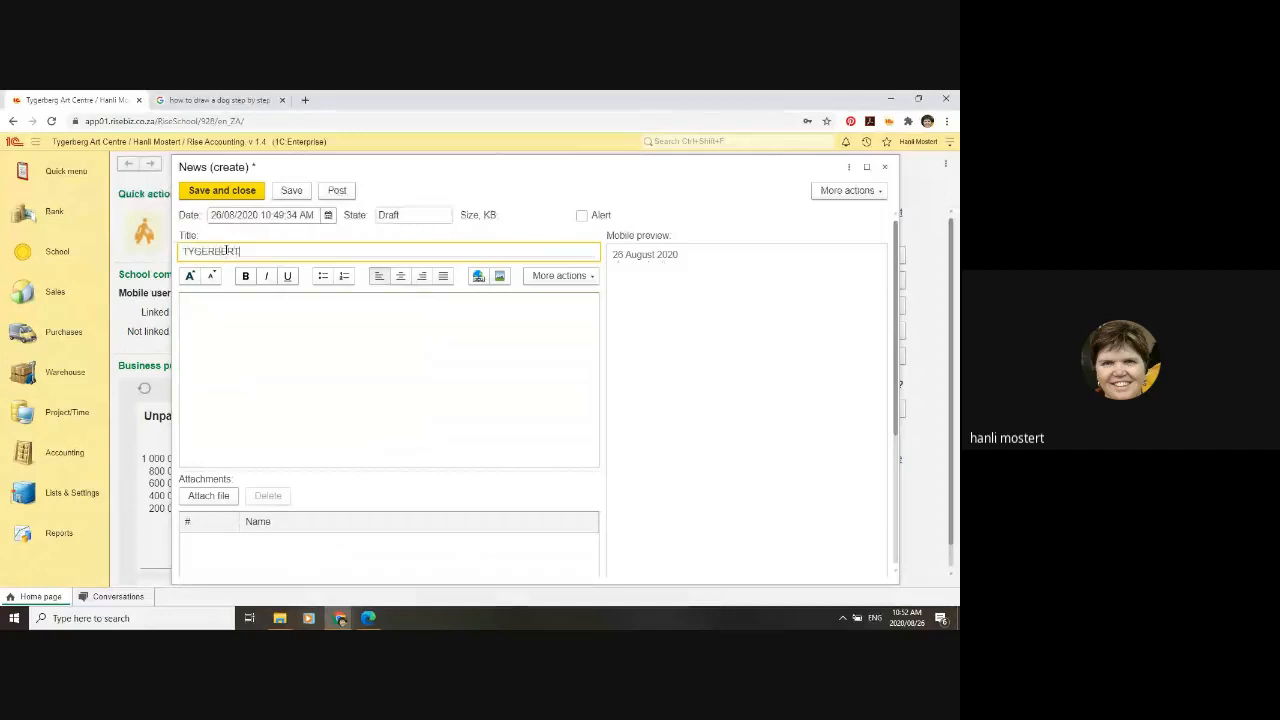
key("BackSpace")
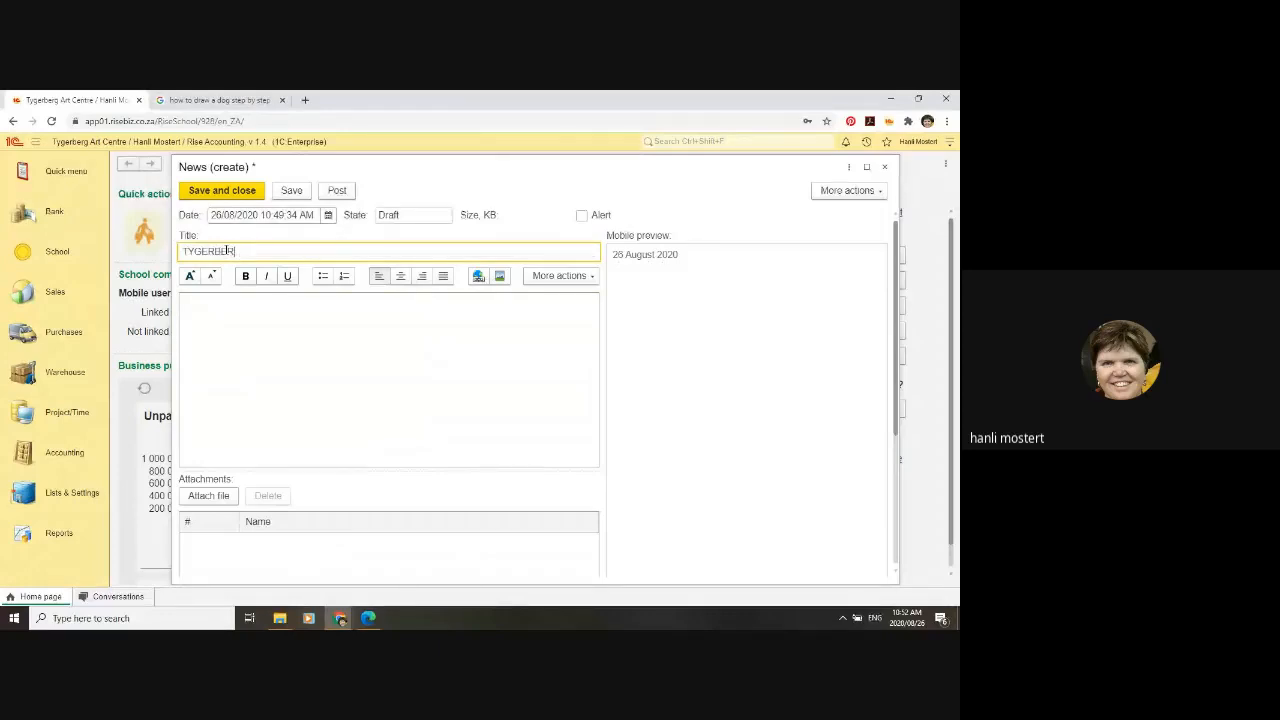
type("G ART CENTRE")
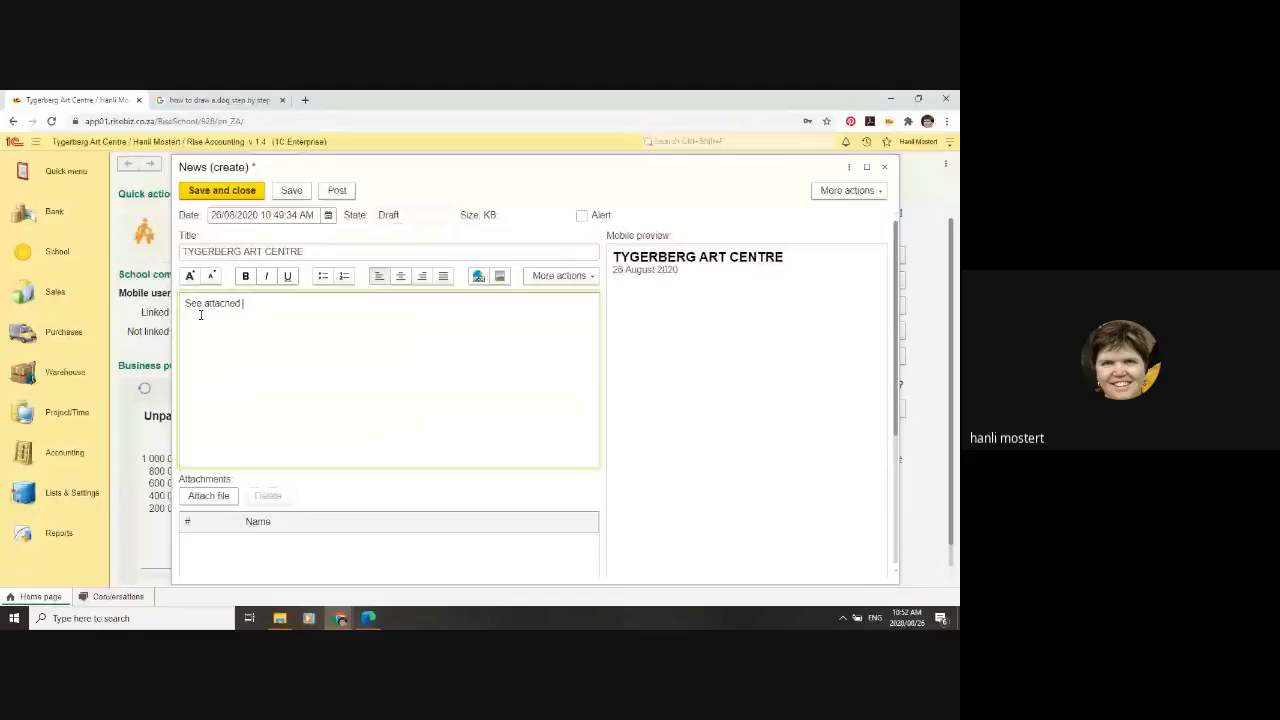
type("letter")
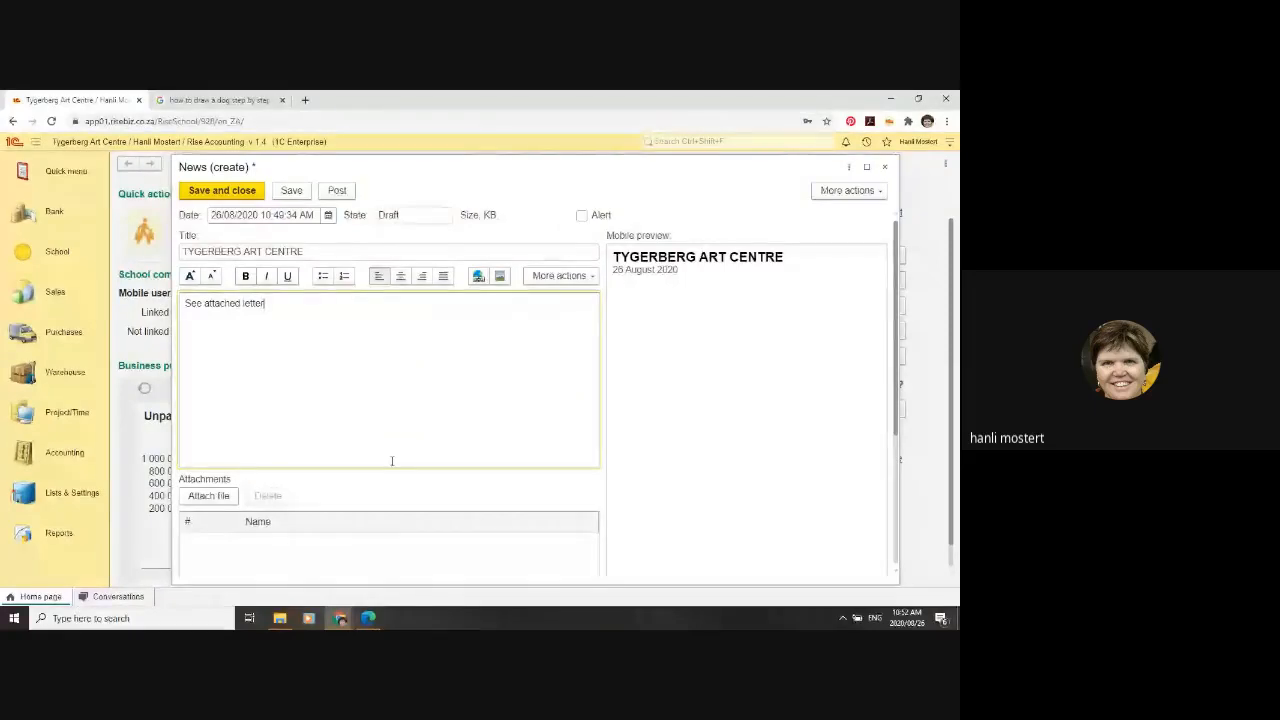
Step: Attach 2020 HOME SCHOOL Year plan.pdf to the news item and view the attachment's preview
left_click(207, 497)
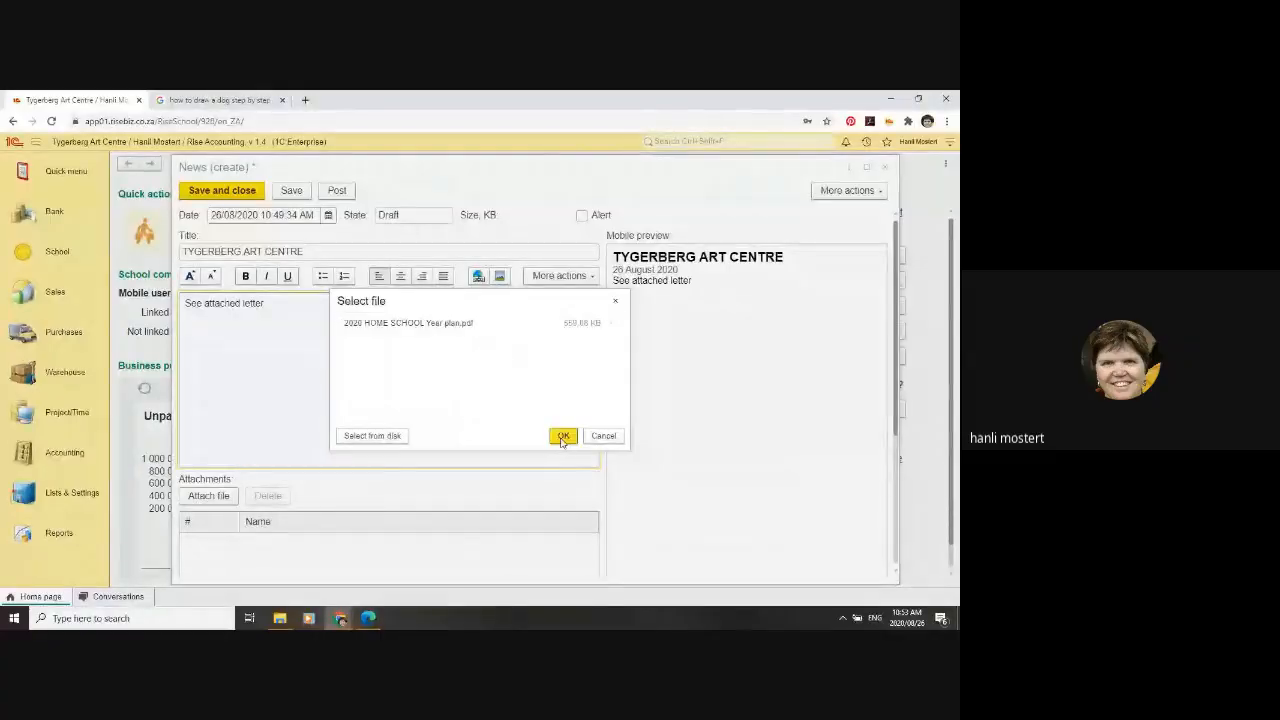
left_click(562, 438)
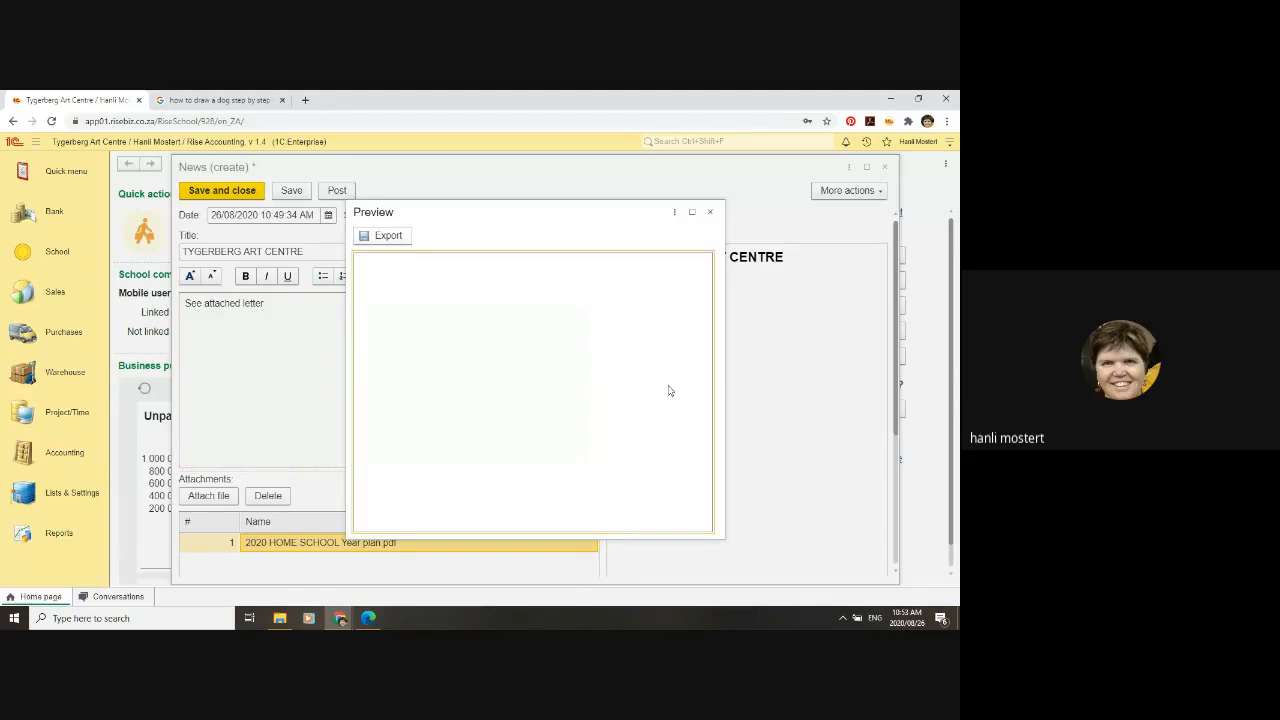
left_click(691, 211)
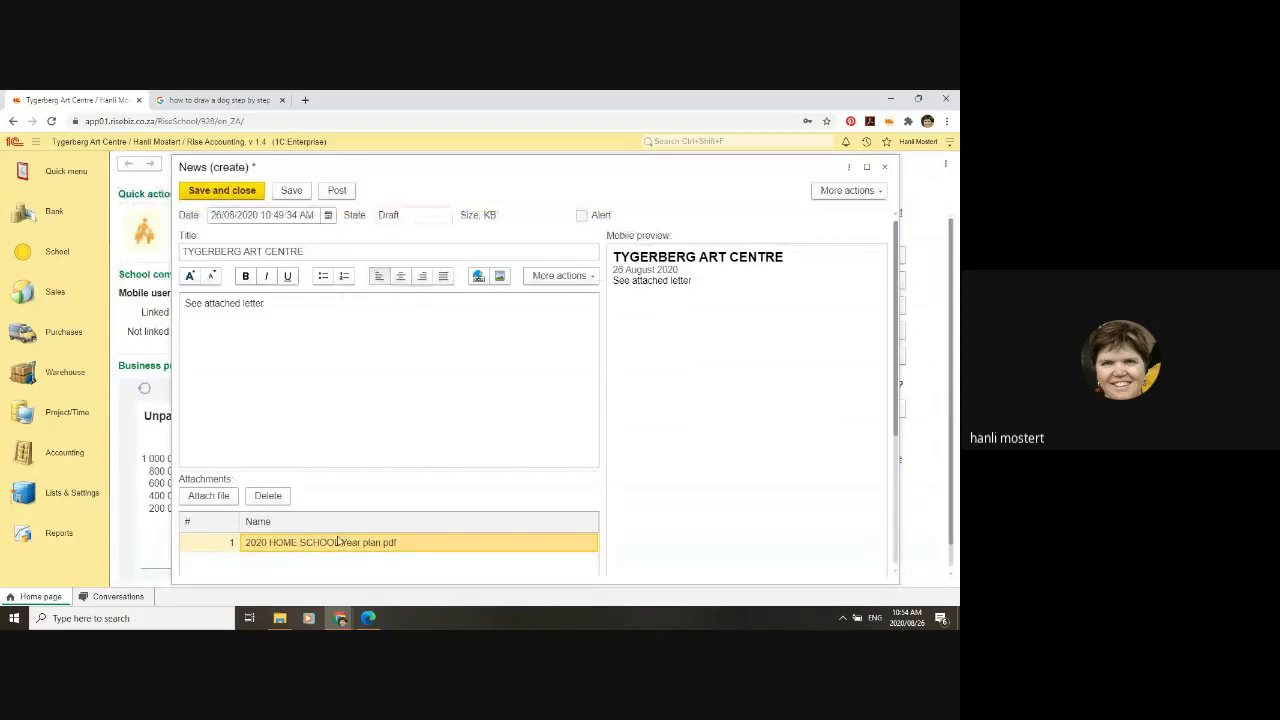
Step: Delete the PDF attachment and erase the news item's body text
left_click(268, 497)
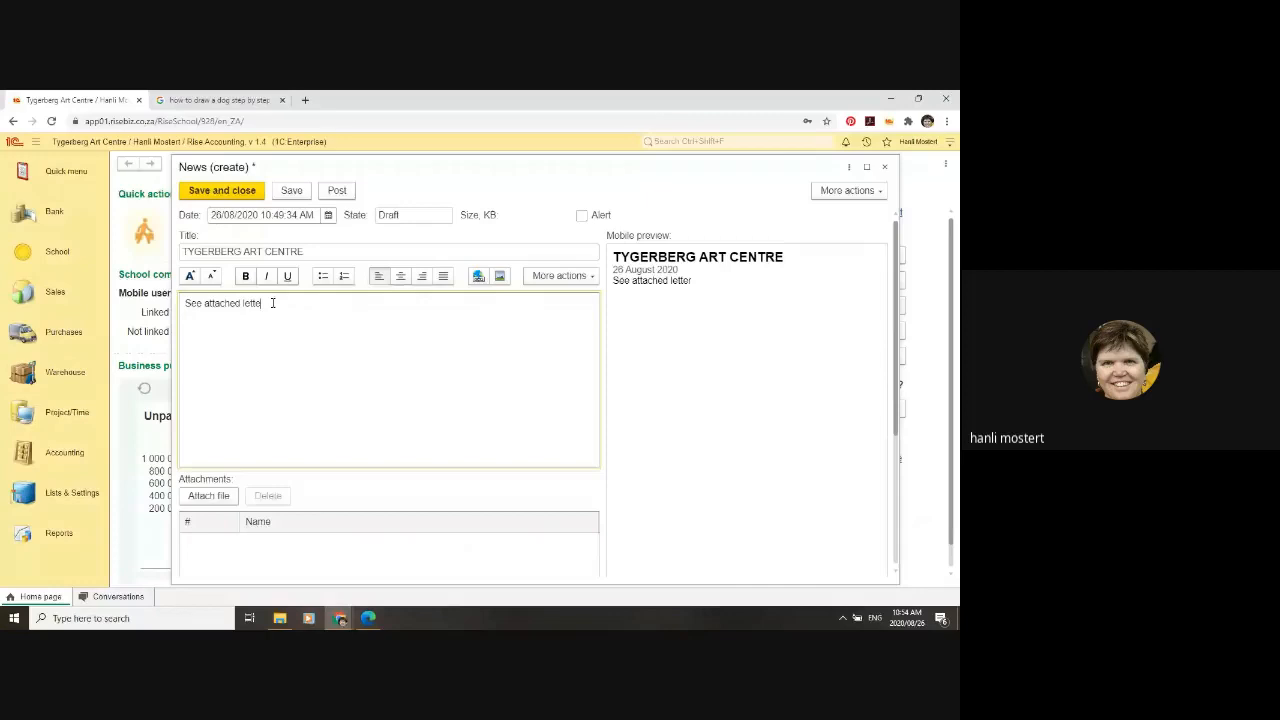
key("BackSpace")
key("BackSpace")
key("BackSpace")
key("BackSpace")
key("BackSpace")
key("BackSpace")
key("BackSpace")
key("BackSpace")
key("BackSpace")
key("BackSpace")
key("BackSpace")
key("BackSpace")
key("BackSpace")
key("BackSpace")
key("BackSpace")
key("BackSpace")
key("BackSpace")
key("BackSpace")
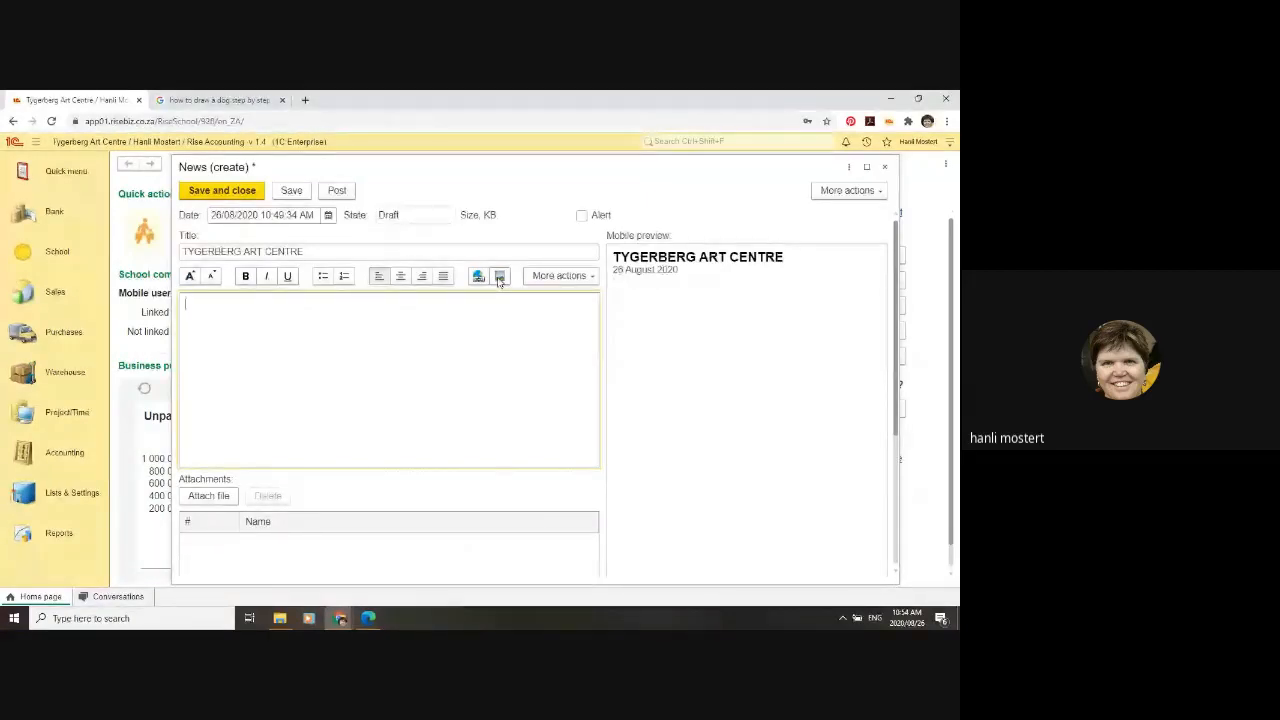
Step: Try to insert the picture facebook-highschool-the-tygerberg-centre.jpg into the news item's body, and discard the unsaved news item
left_click(499, 277)
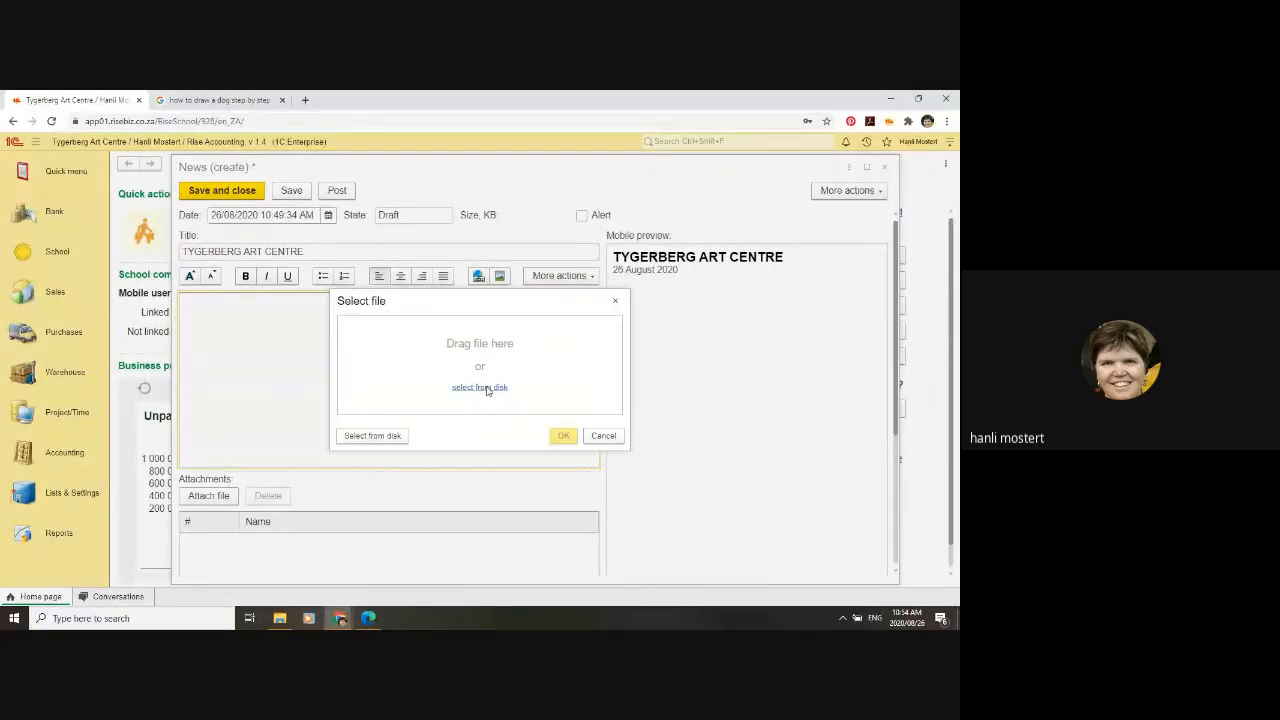
left_click(487, 389)
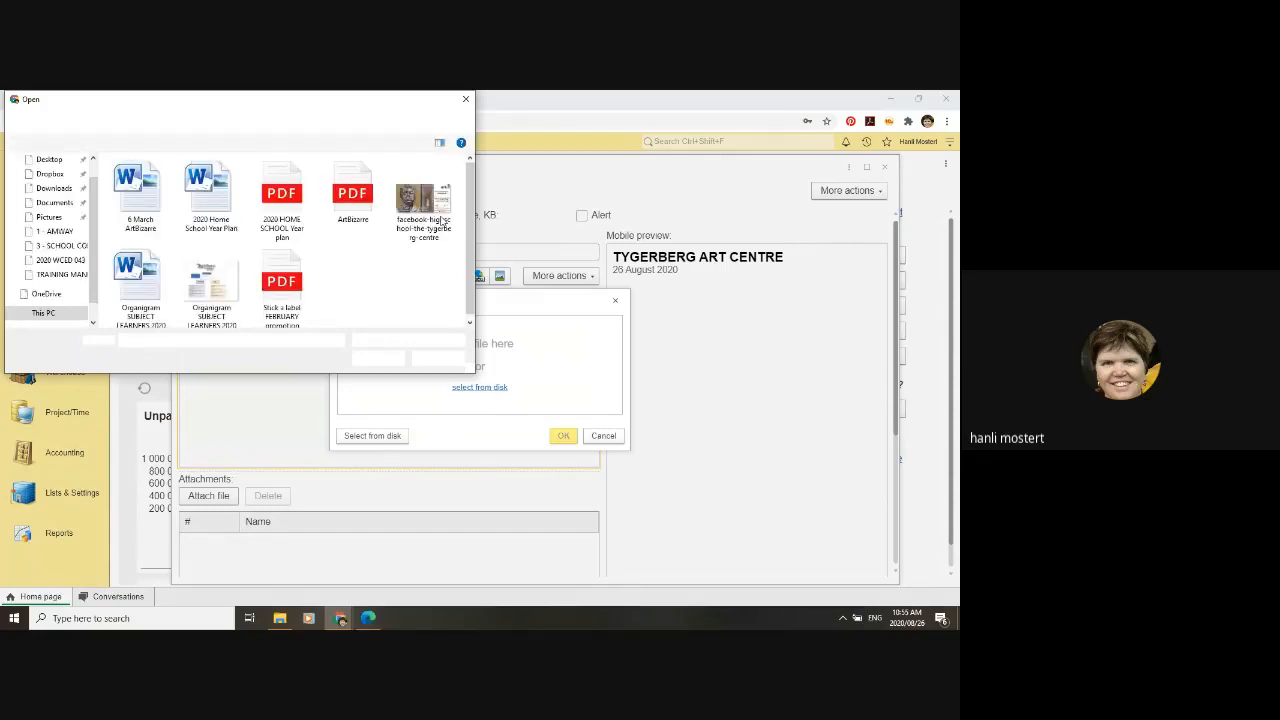
double_click(442, 221)
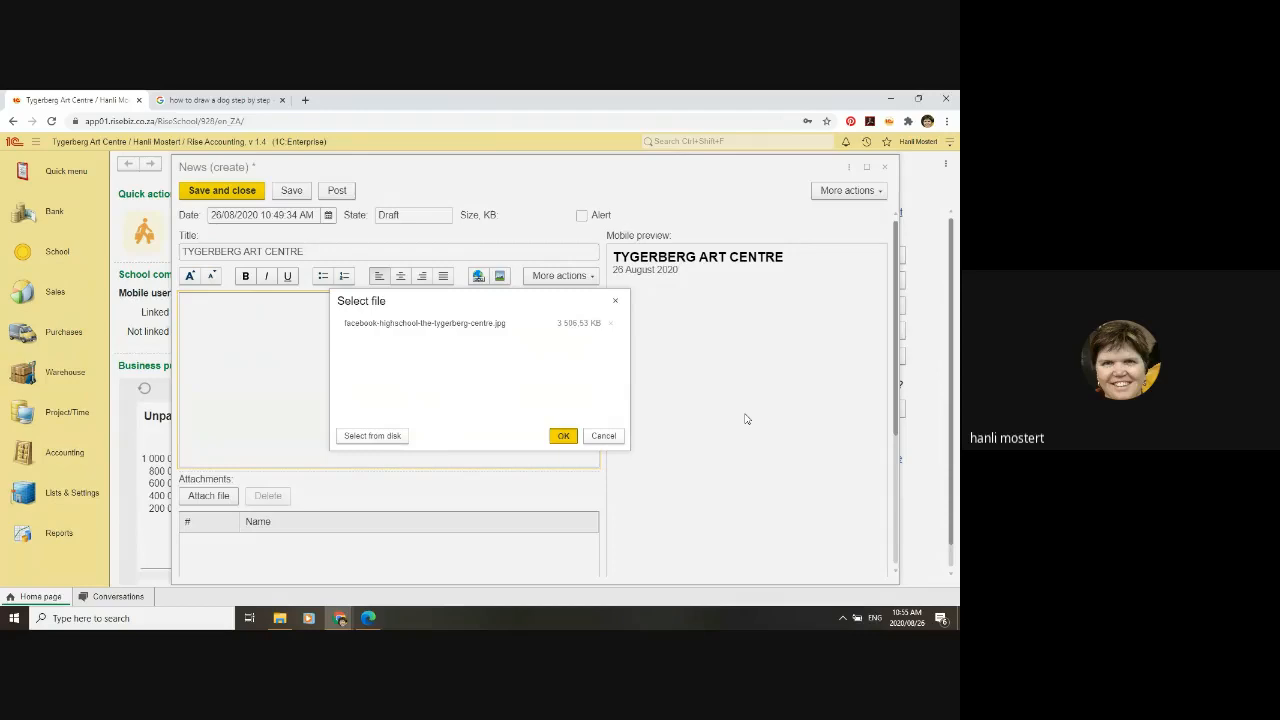
key("Escape")
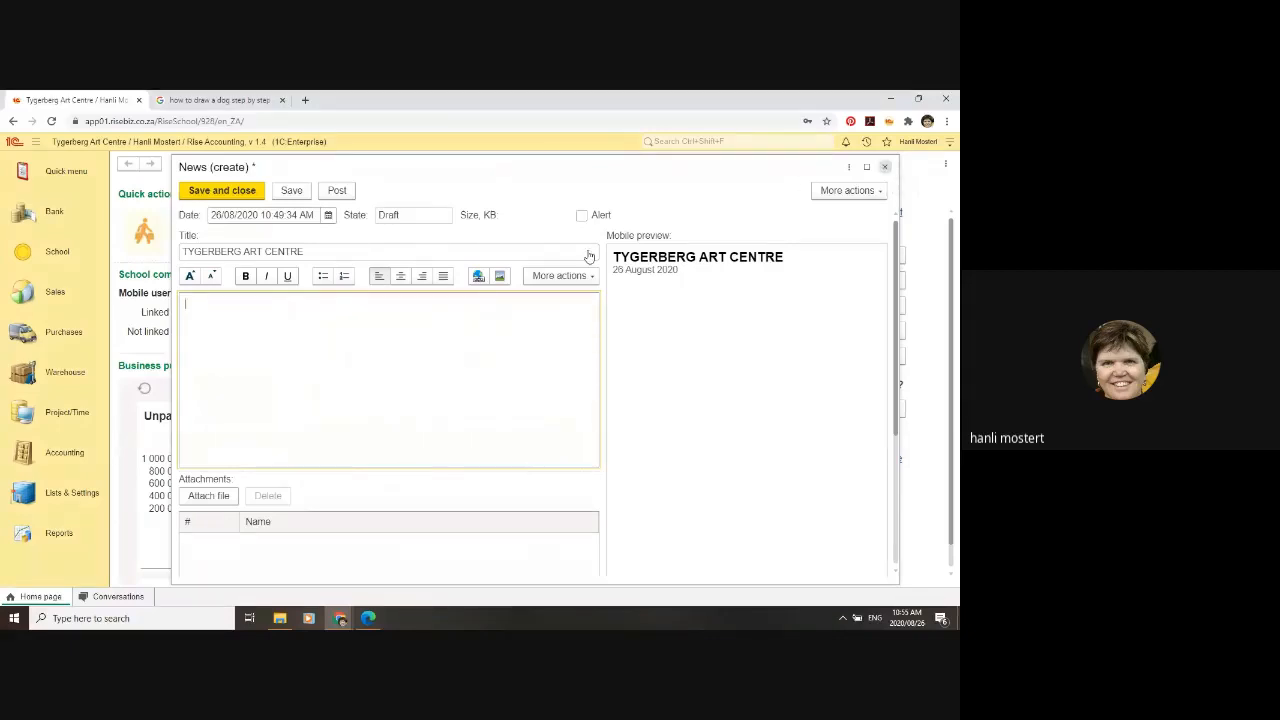
left_click(884, 166)
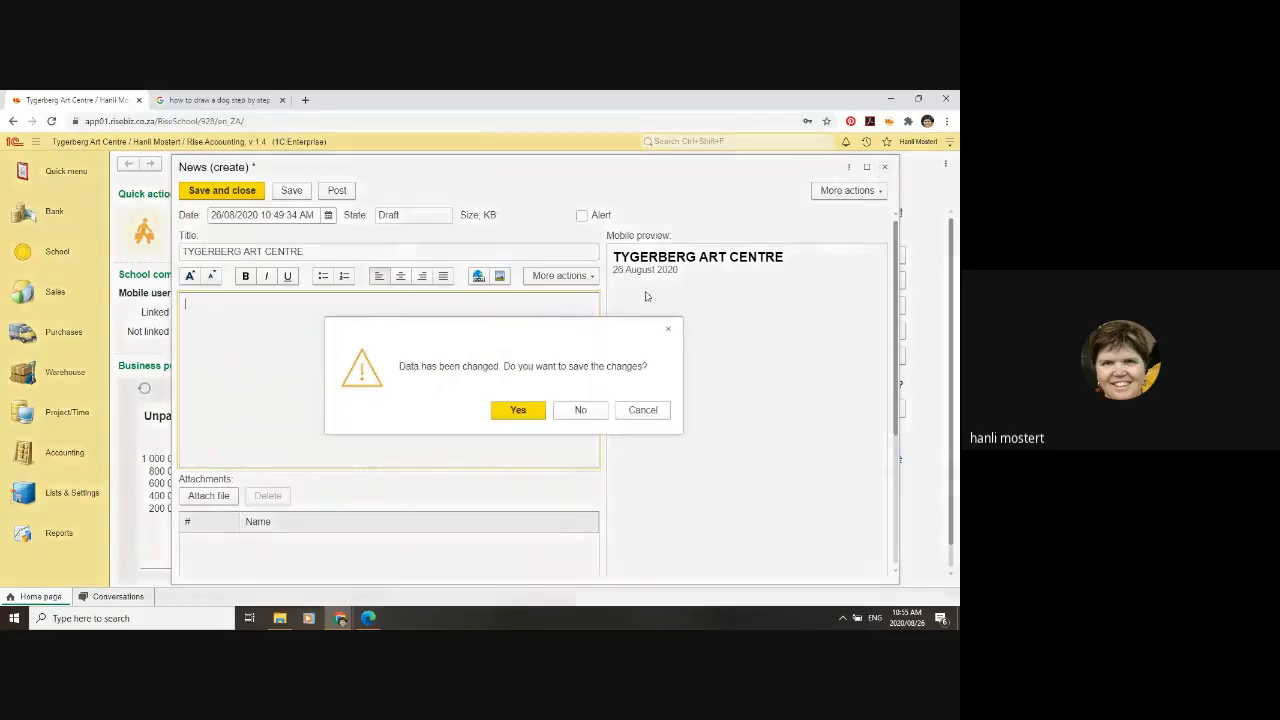
left_click(581, 411)
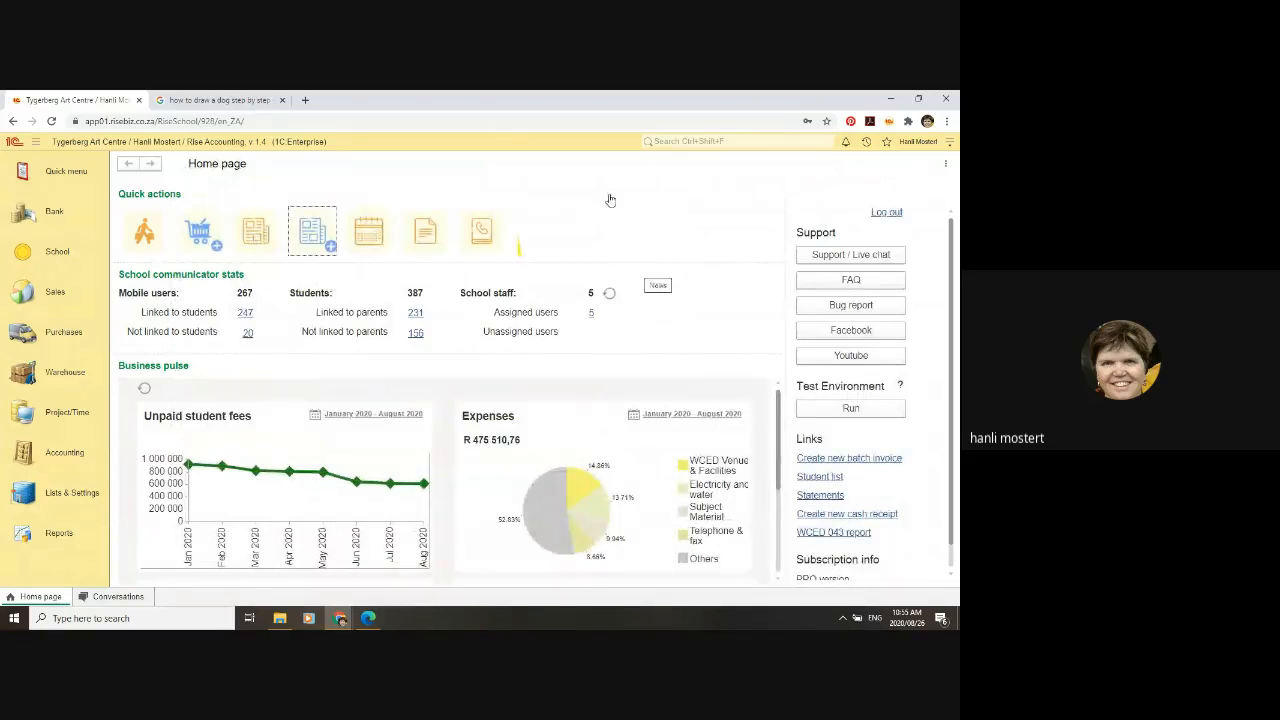
Step: Browse the list of existing news items through to the exam / test time-table entry dated 01.08.2019
left_click(256, 238)
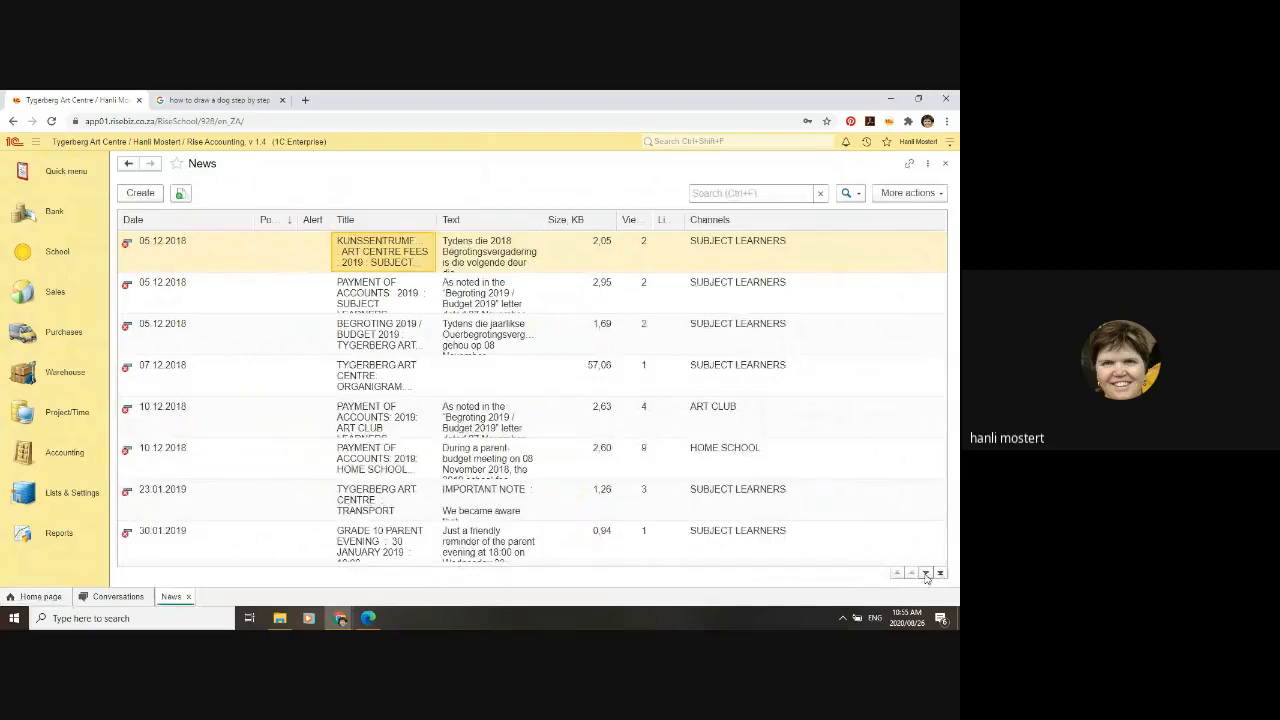
left_click(926, 574)
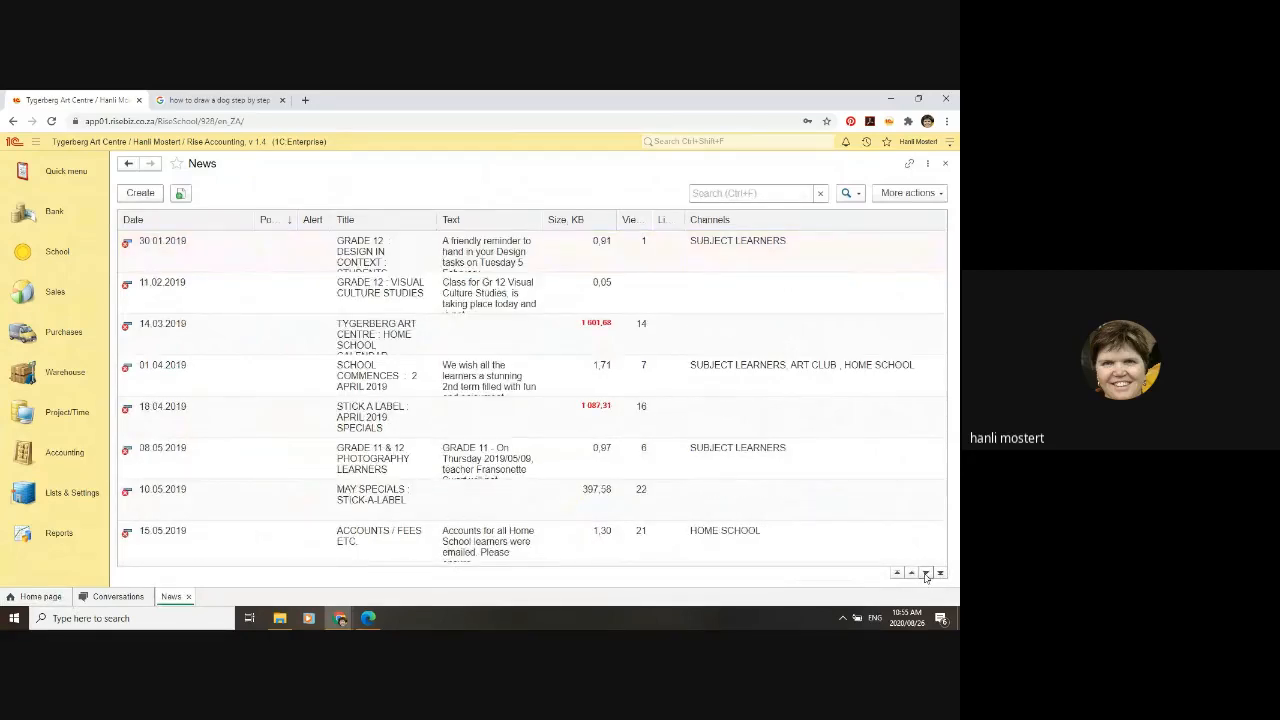
left_click(926, 574)
left_click(926, 574)
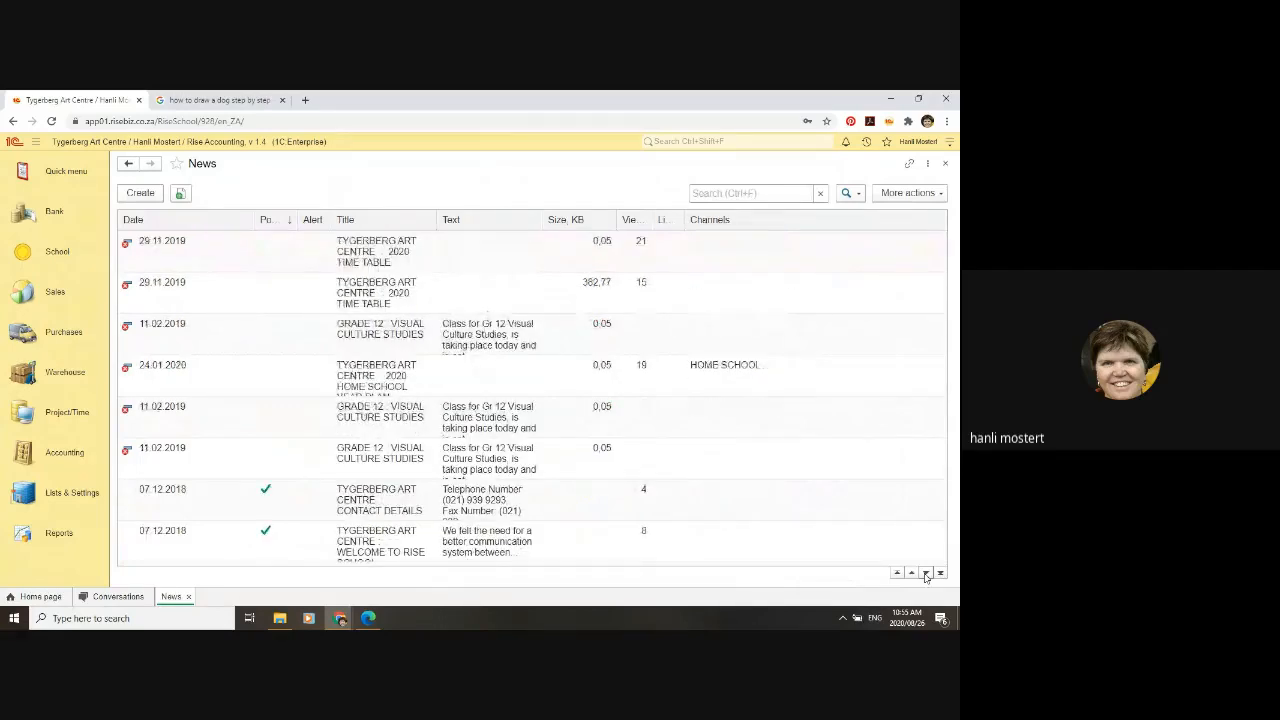
left_click(926, 574)
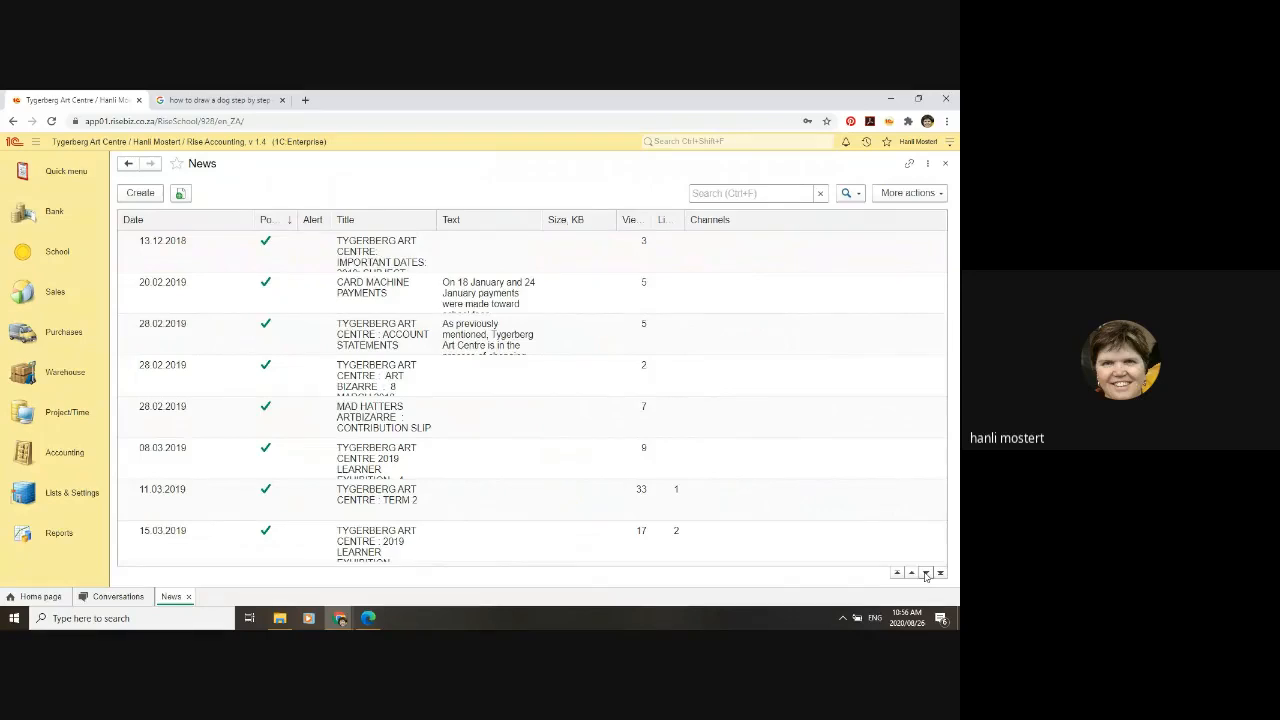
left_click(926, 573)
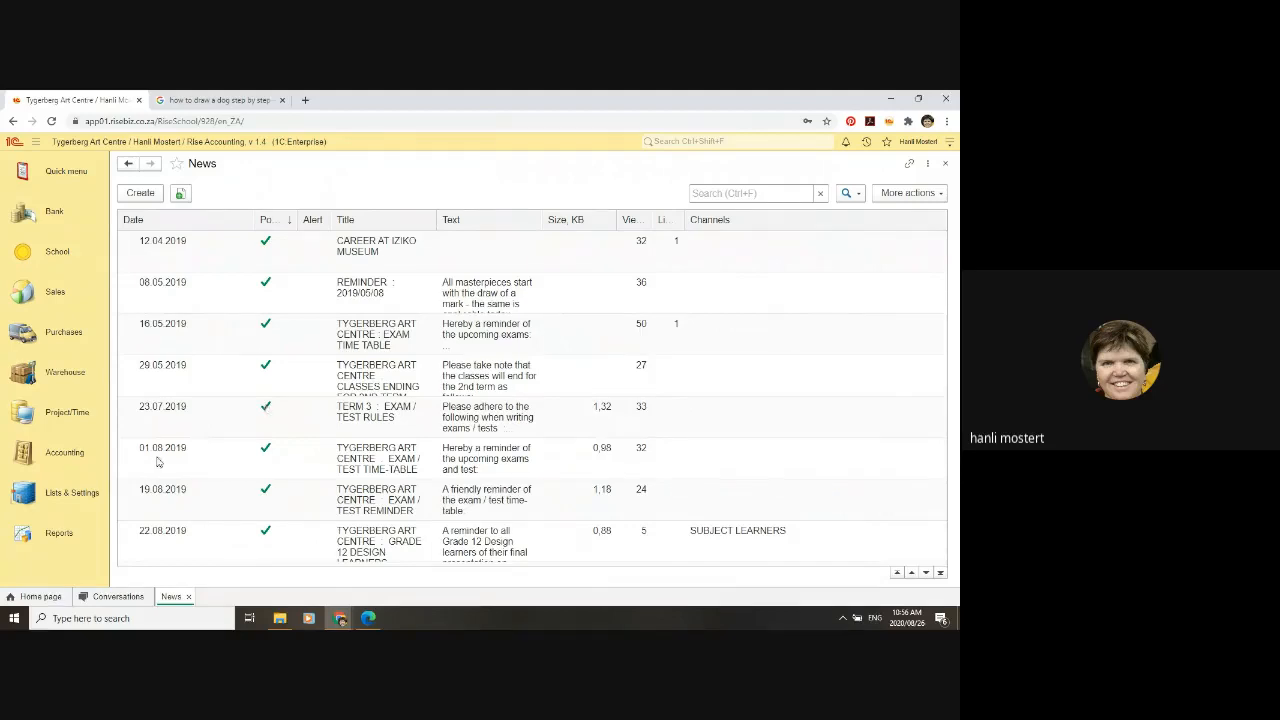
left_click(313, 467)
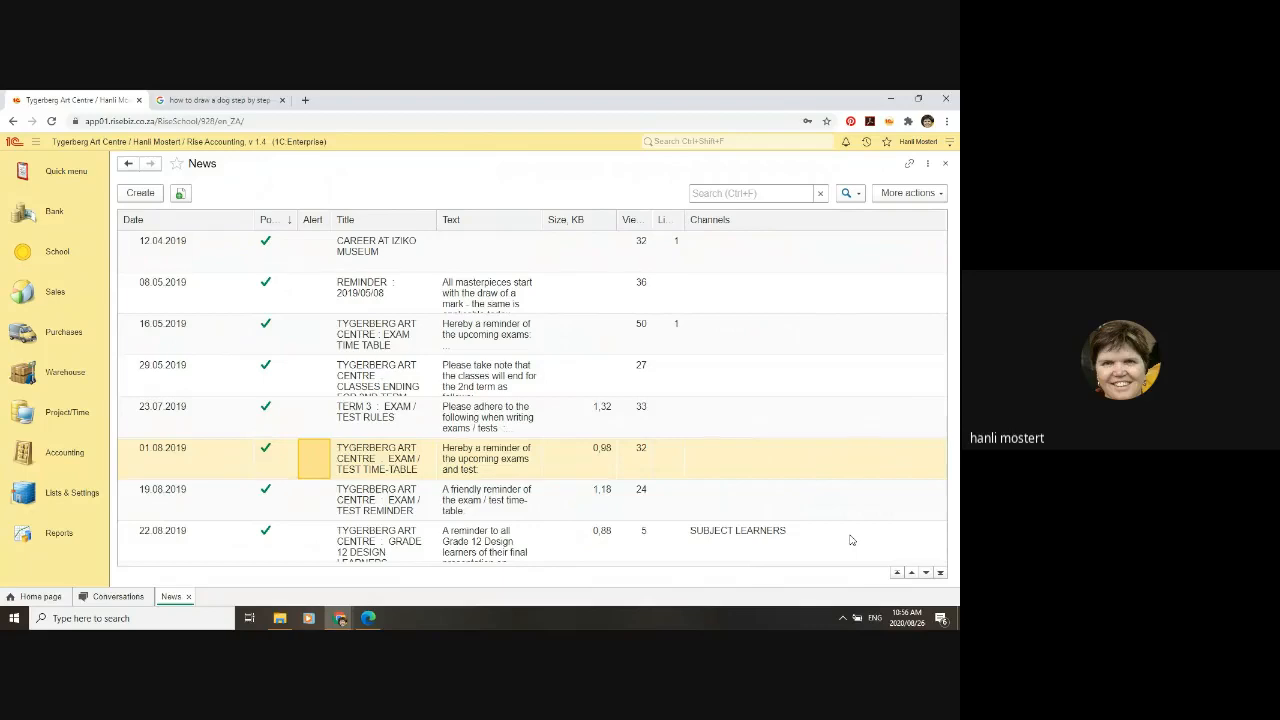
key("Return")
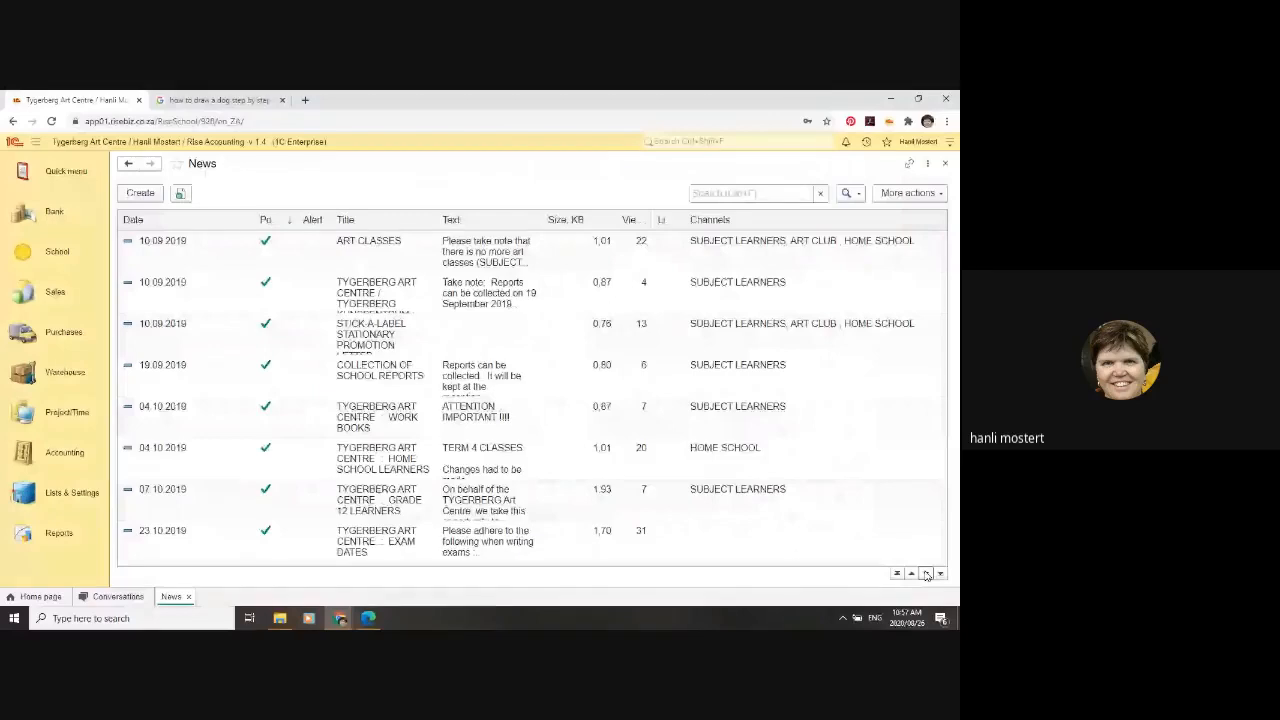
Step: Find and open the HAPPY MOTHER'S DAY news item of 10.05.2020, read through its mobile preview and close it
left_click(926, 574)
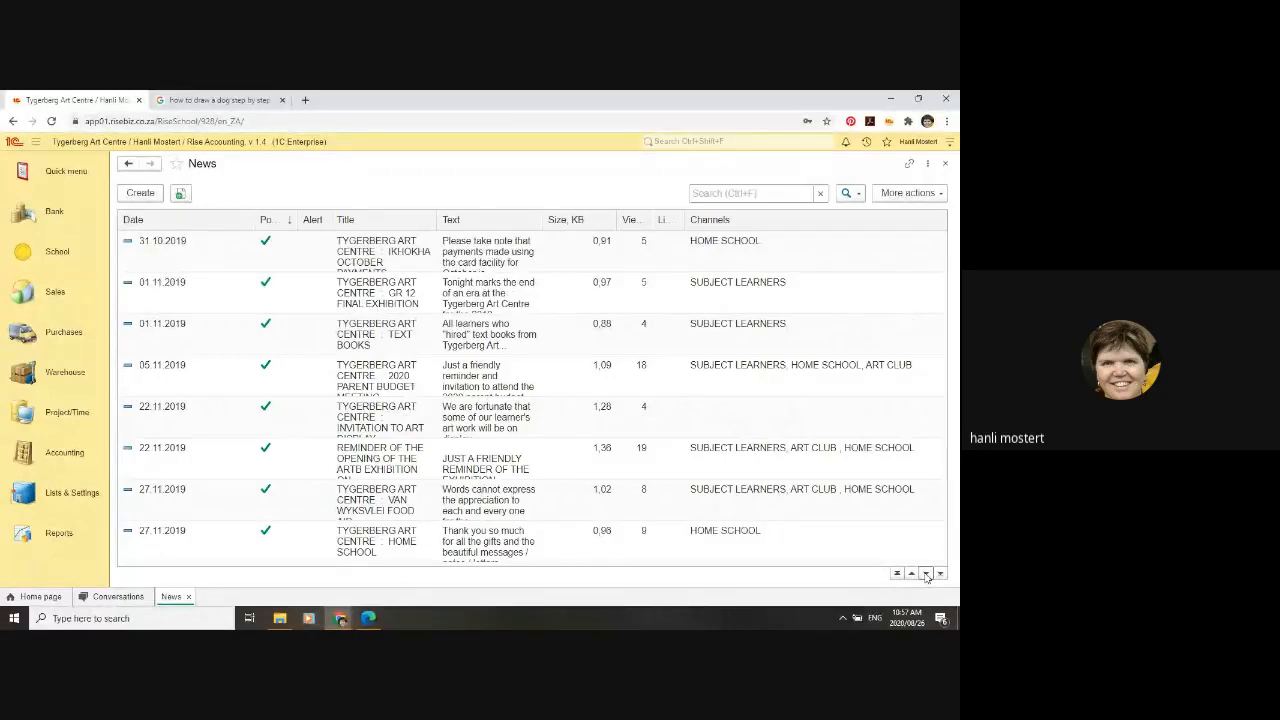
left_click(926, 574)
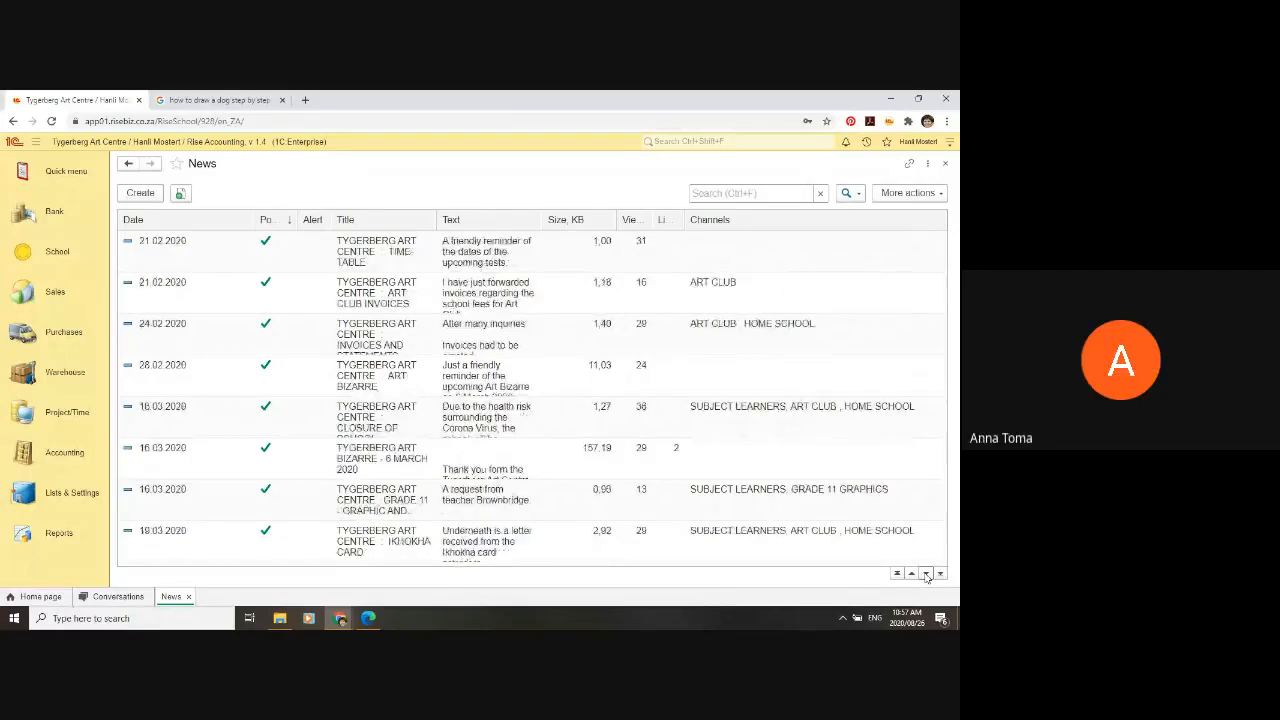
left_click(926, 574)
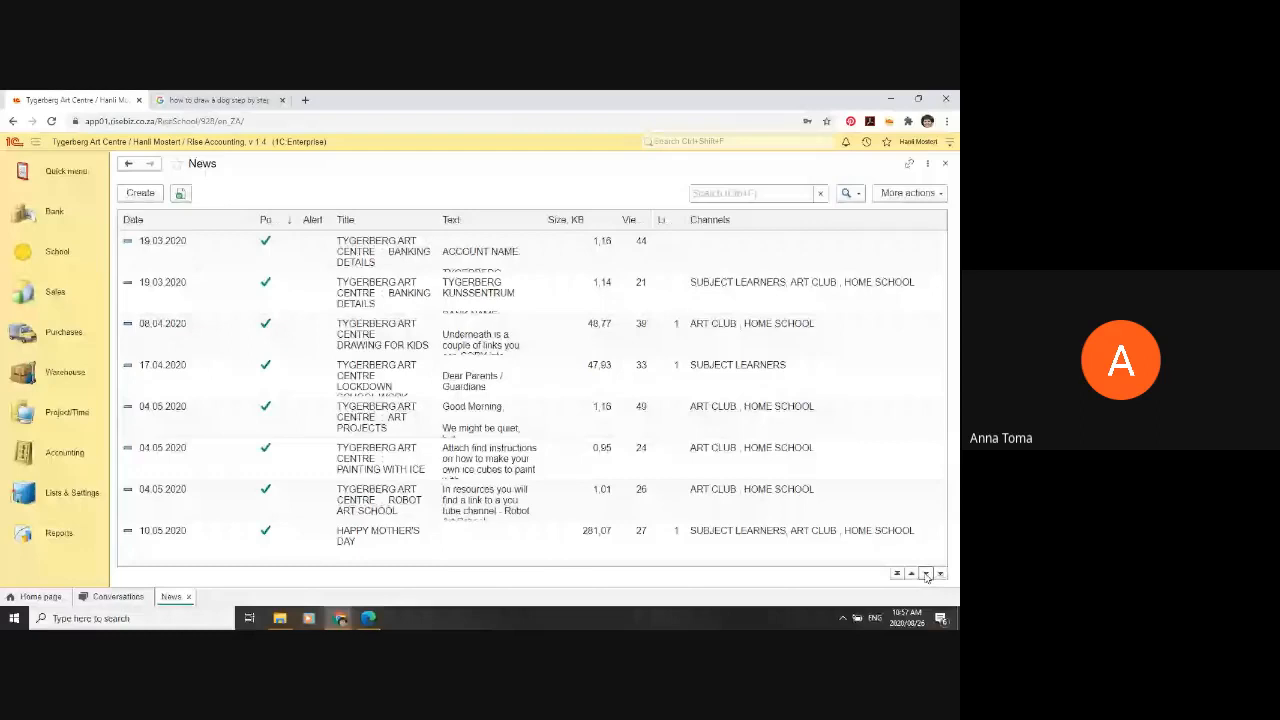
left_click(157, 536)
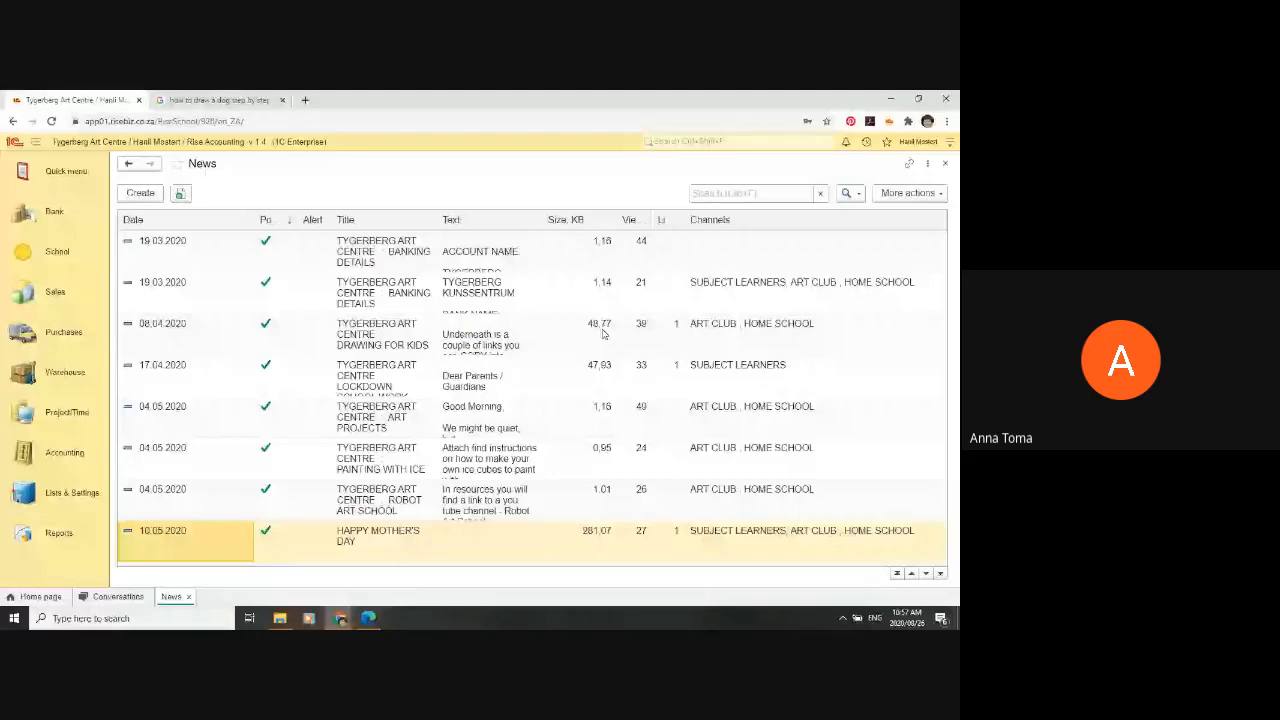
key("Return")
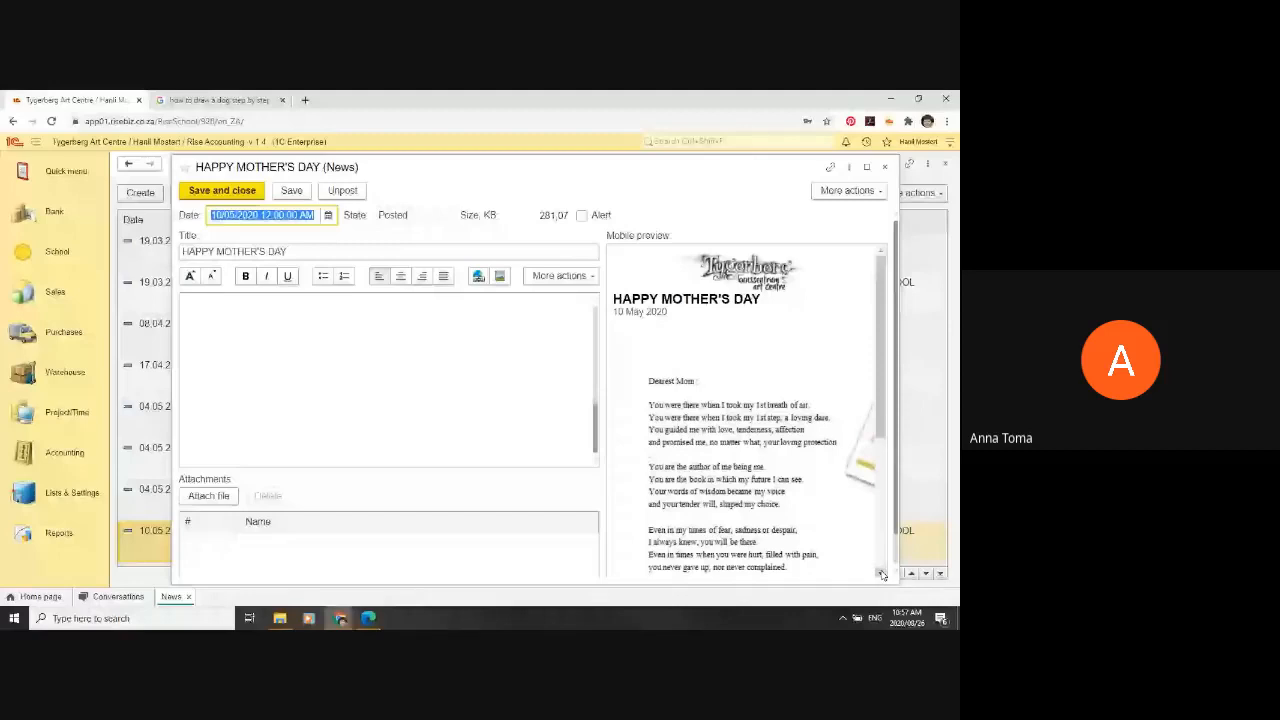
left_click(881, 574)
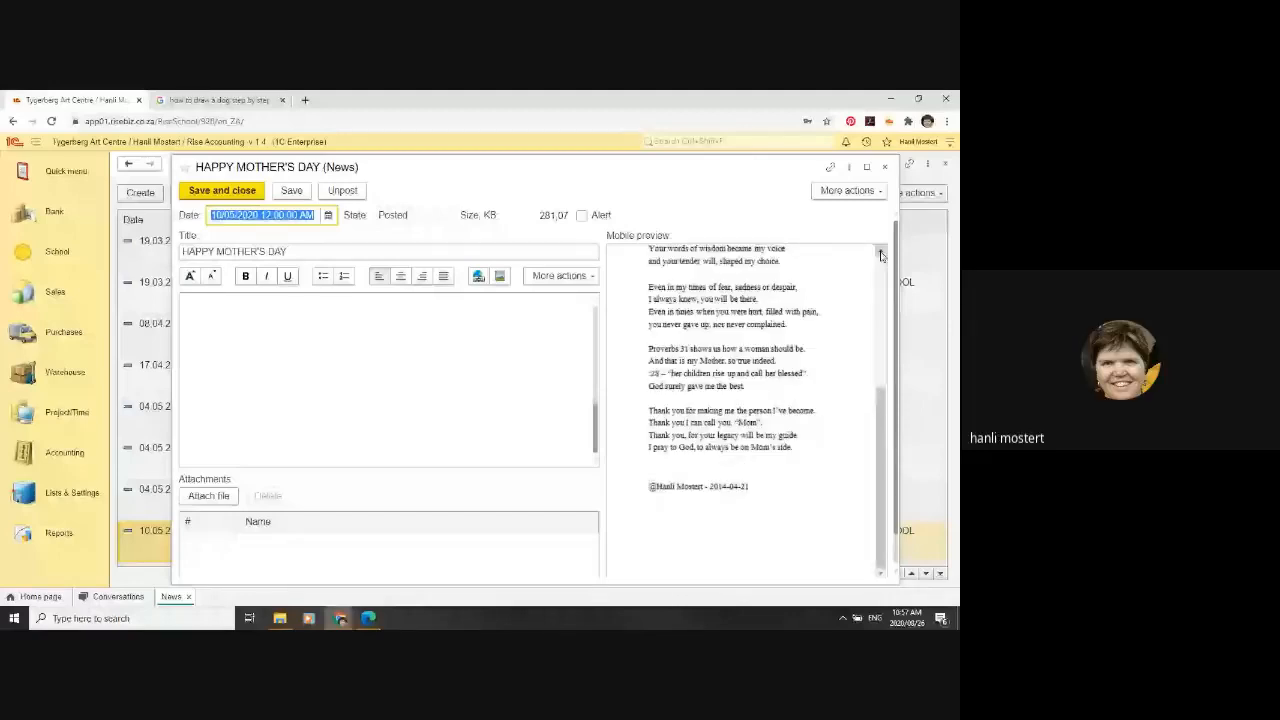
left_click(881, 254)
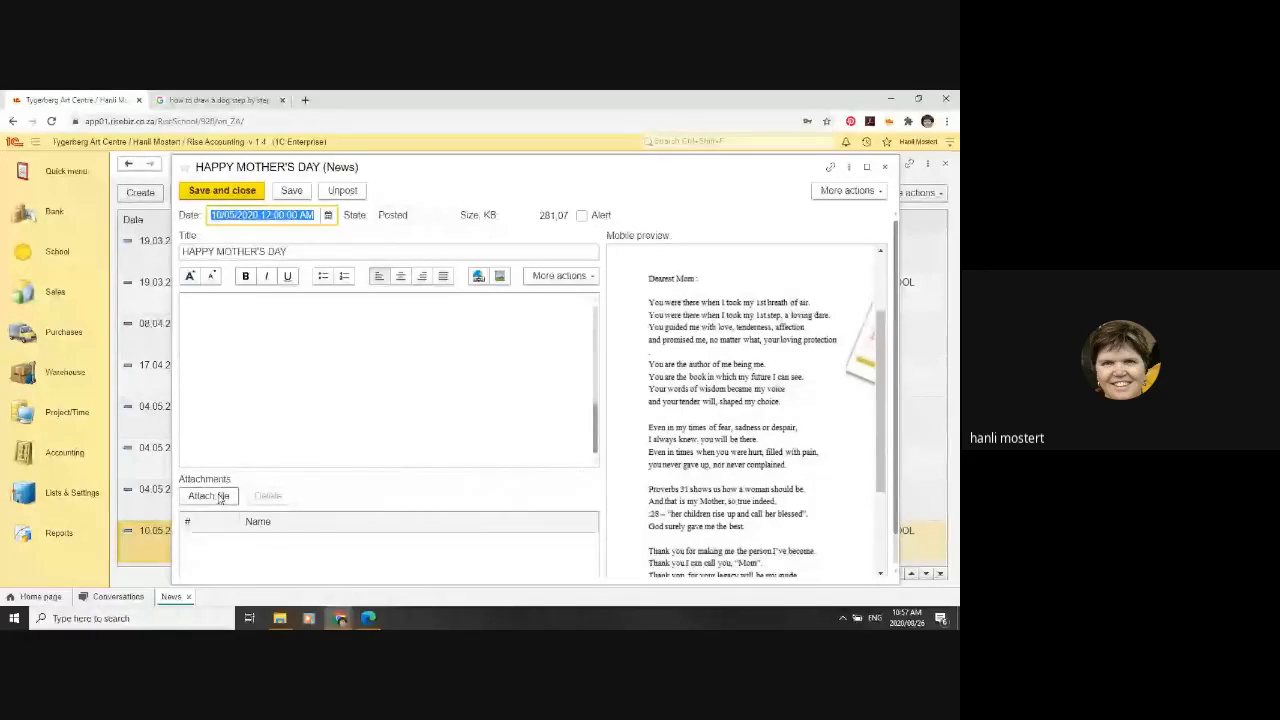
left_click(291, 334)
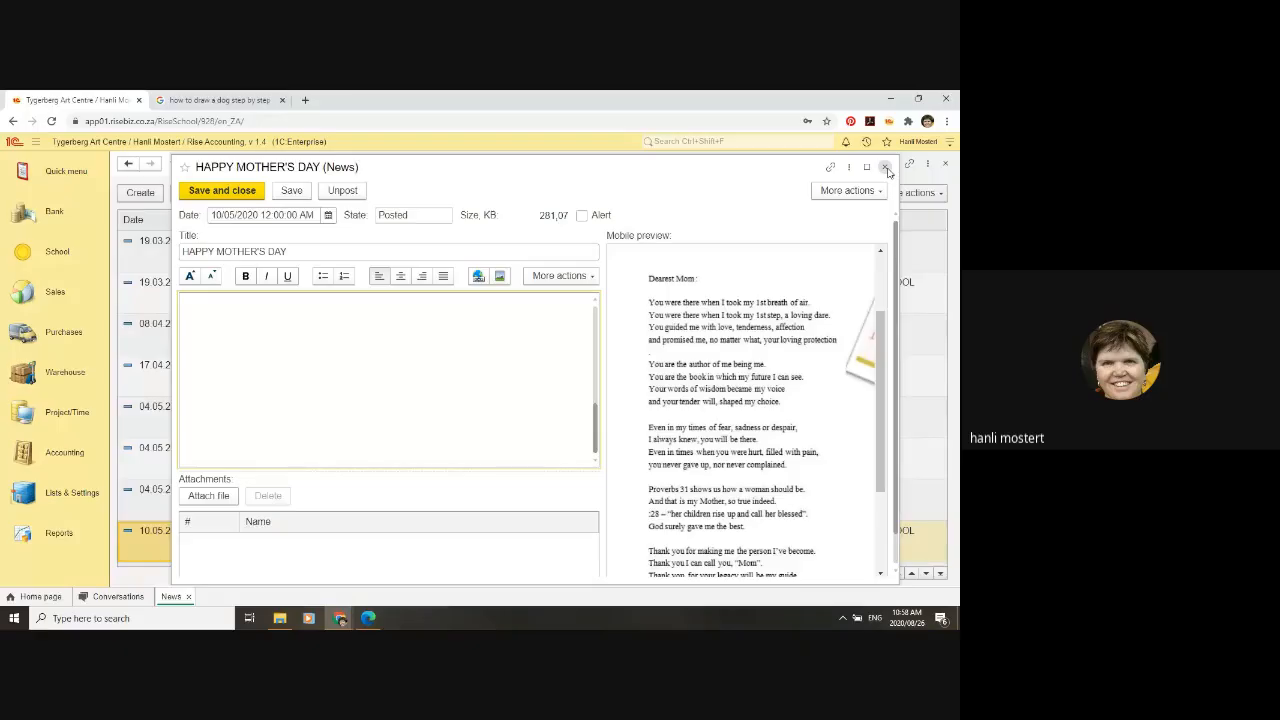
left_click(886, 169)
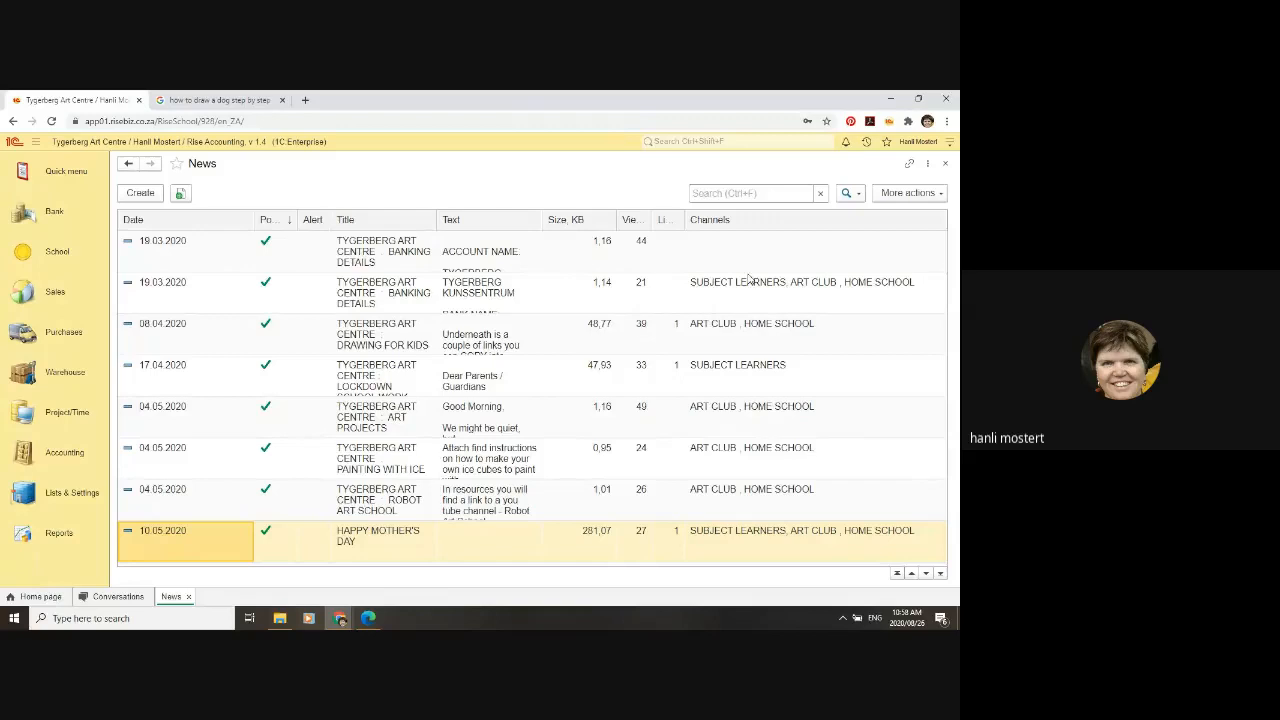
Step: Examine the channels and size of the DRAWING FOR KIDS news item, and close the news list
left_click(727, 342)
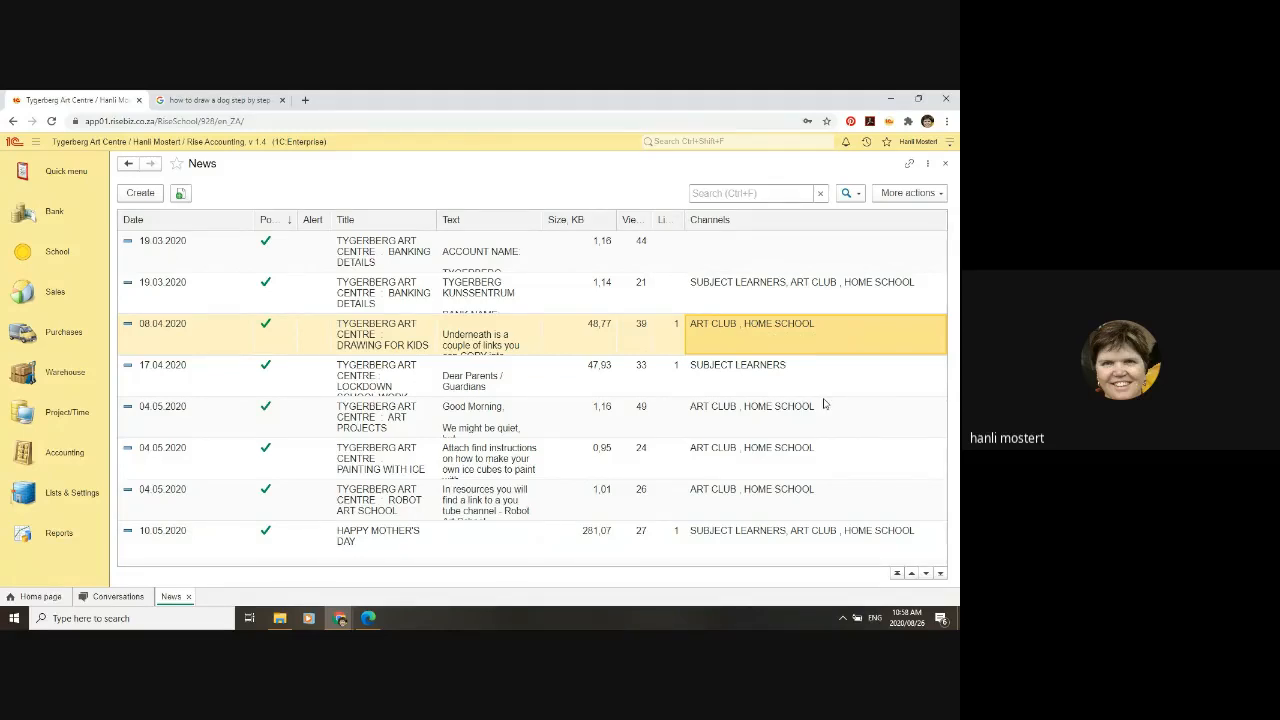
left_click(598, 325)
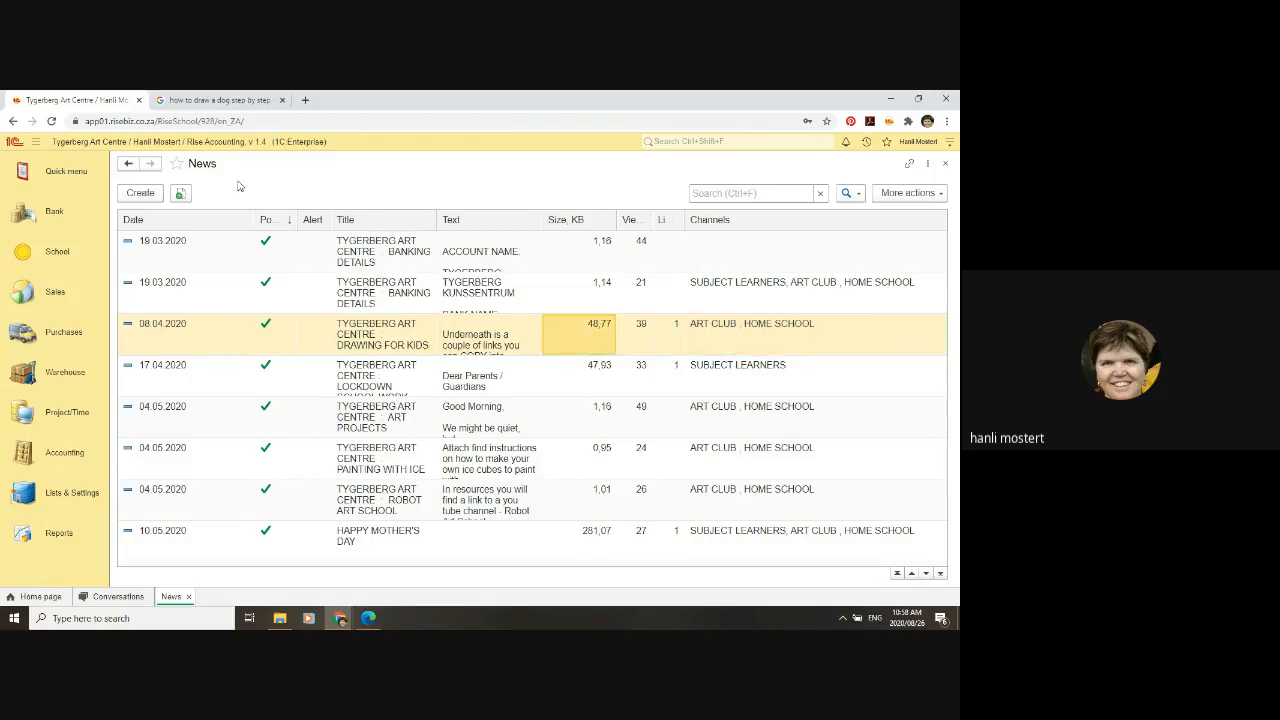
left_click(945, 166)
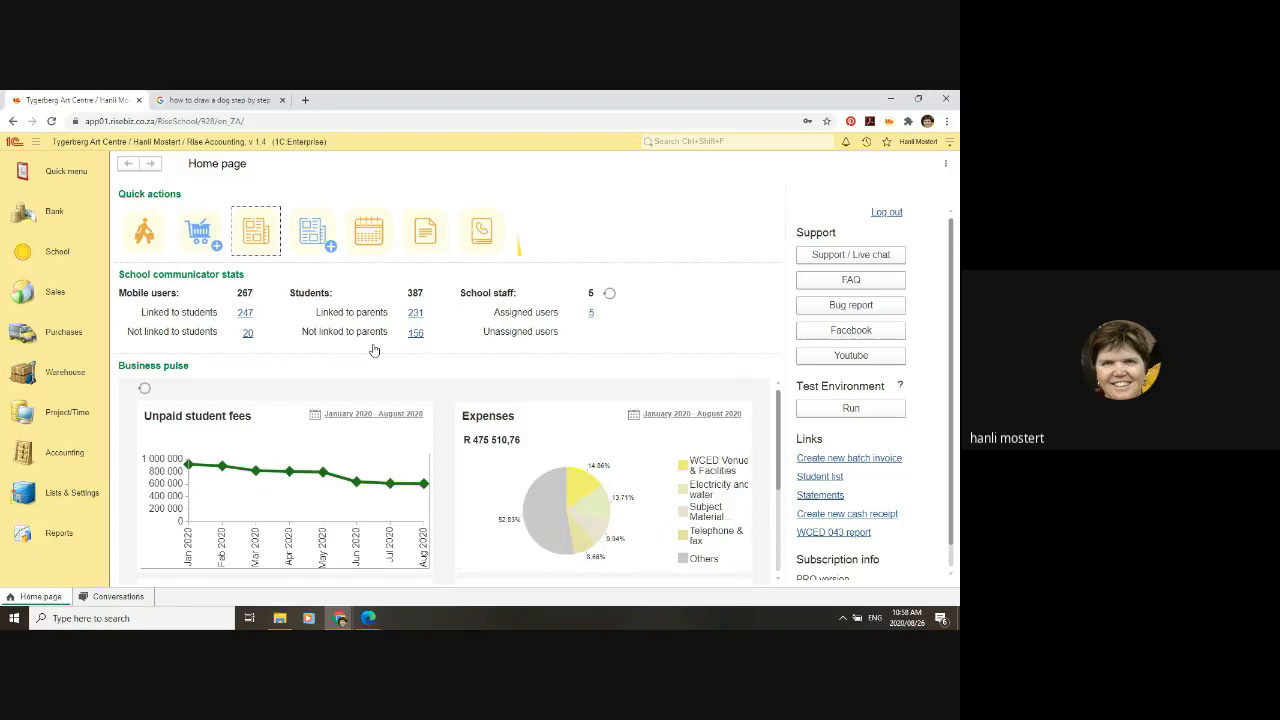
Step: Draft a new news item with the body text "In resources find a link to keep kids busy" and discard it unsaved
left_click(206, 308)
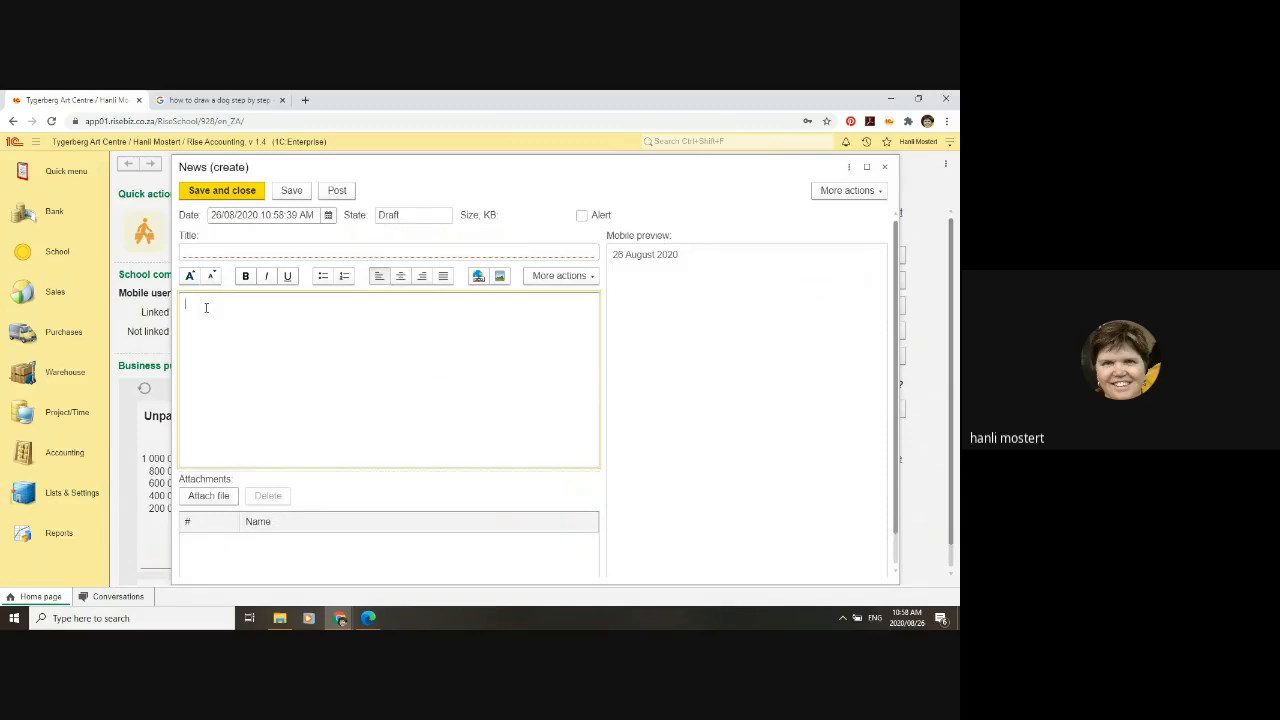
type("In resources find a link to keep kids busy")
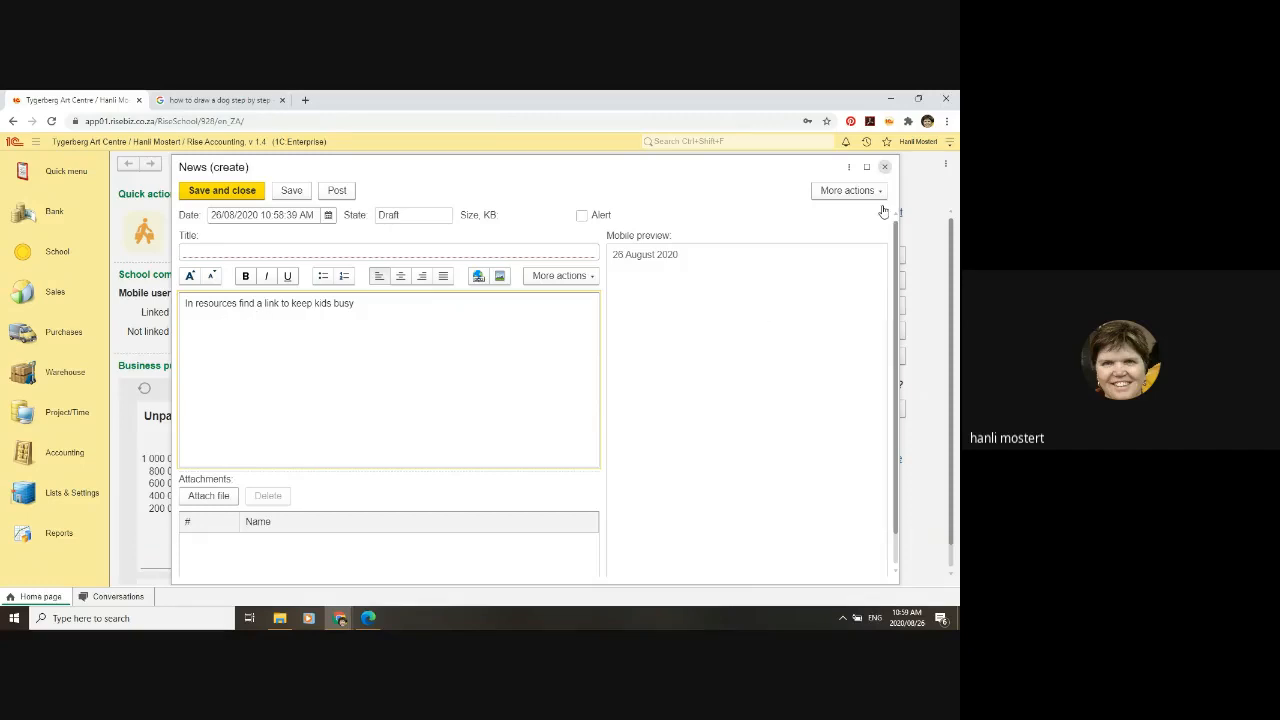
left_click(884, 167)
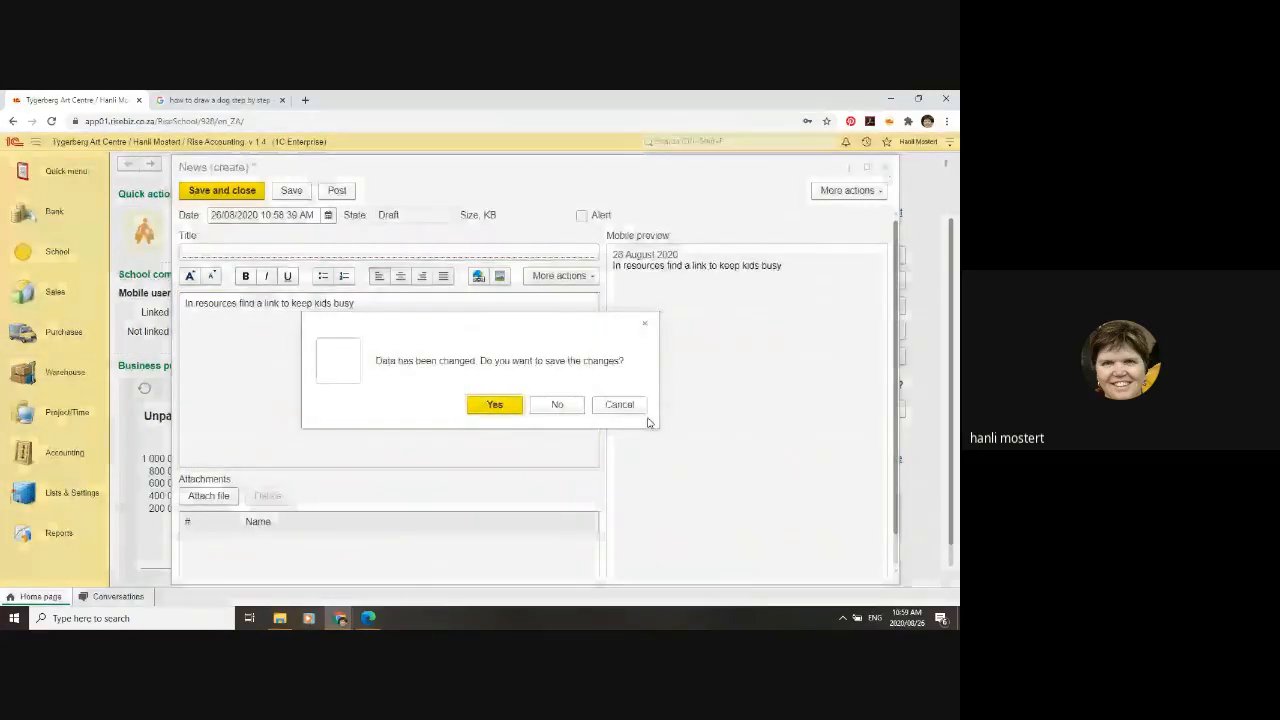
left_click(557, 405)
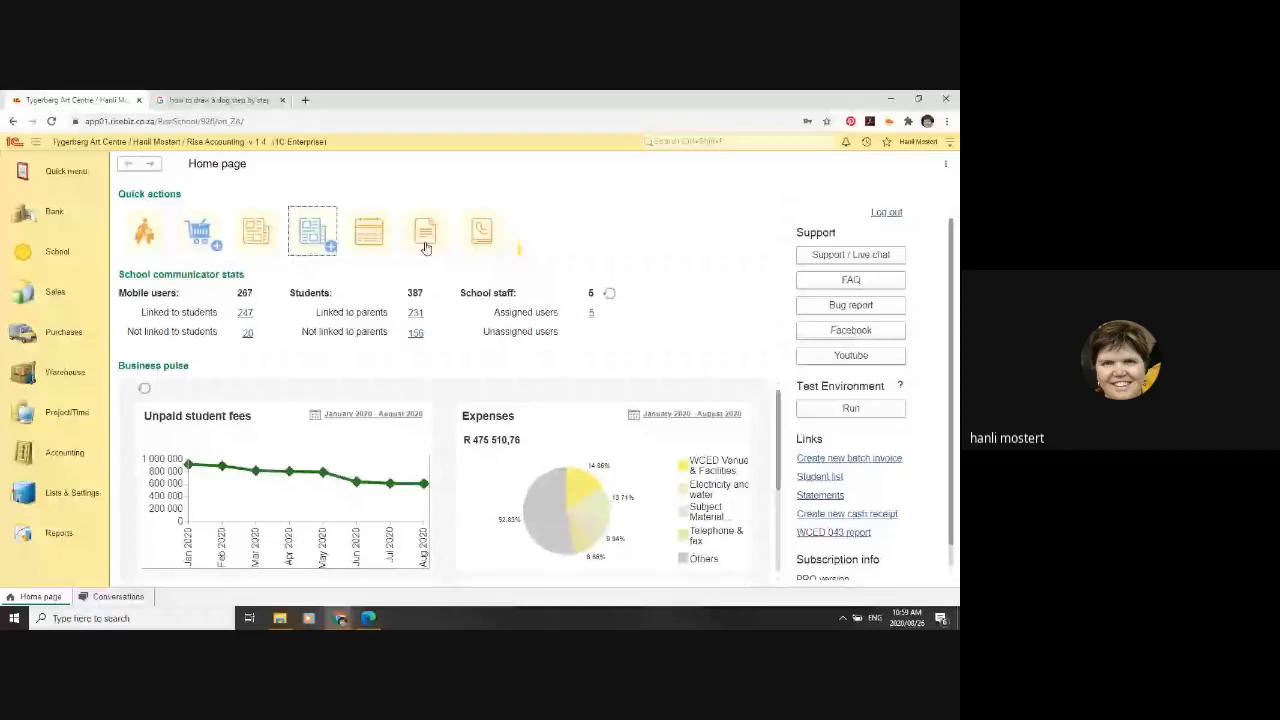
Step: Create a new resource dated 26/08/2020 with the description "HOW TO DRAW A DOG"
left_click(425, 247)
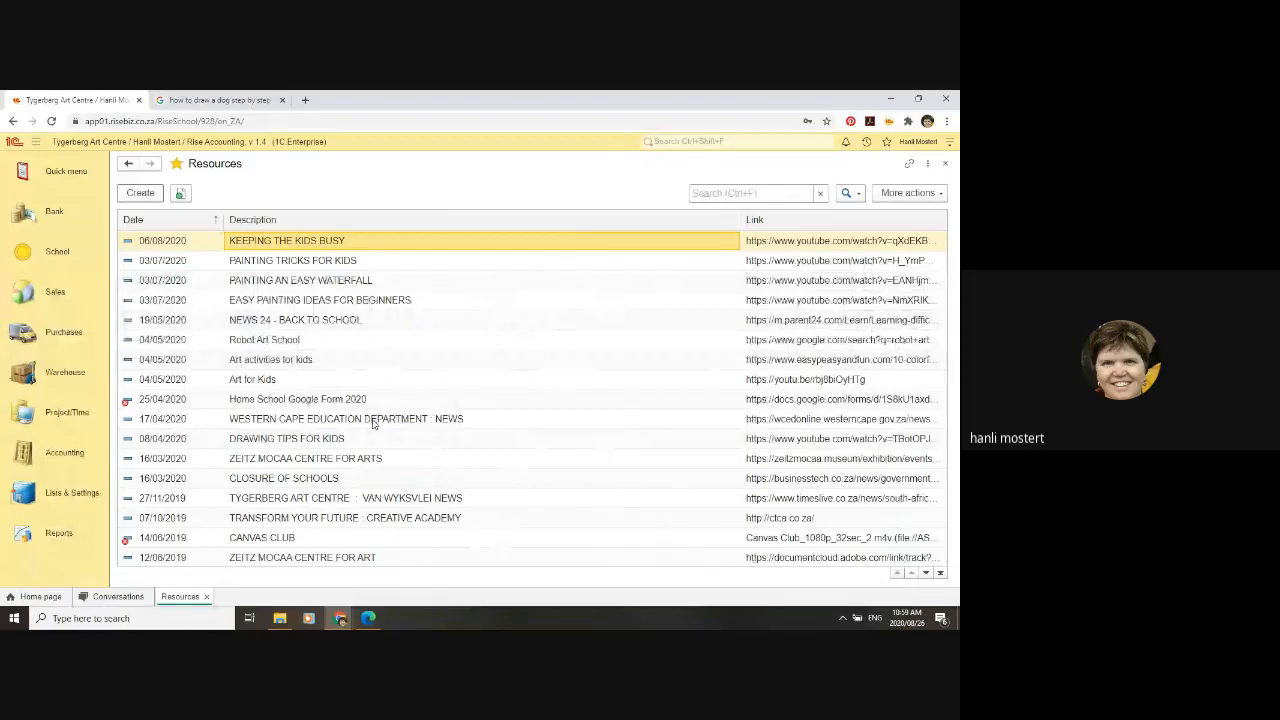
key("Insert")
left_click(405, 241)
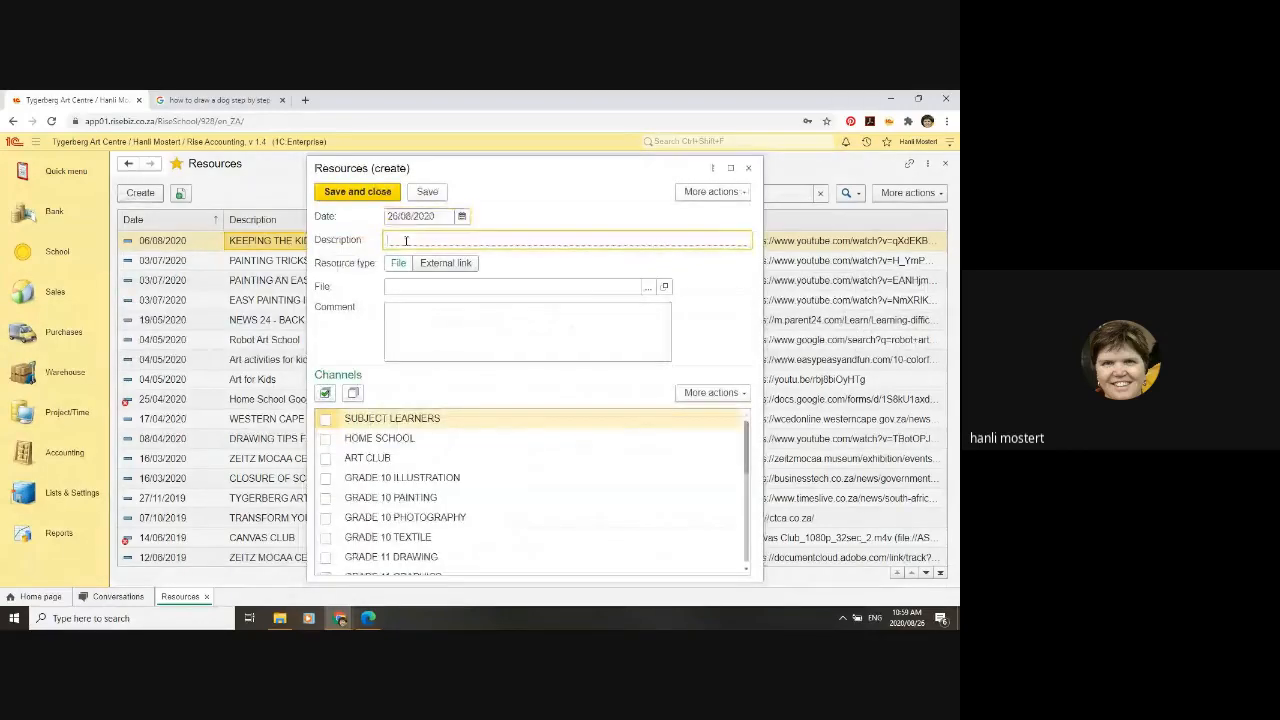
type("HPV")
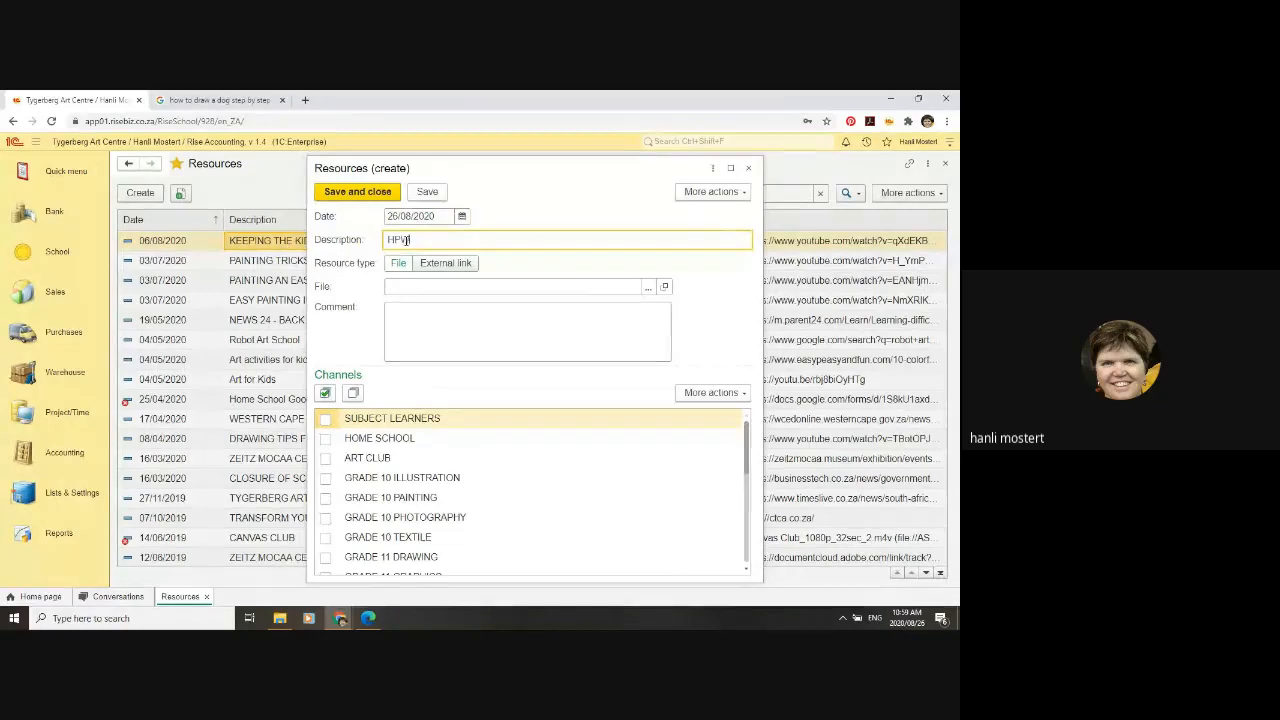
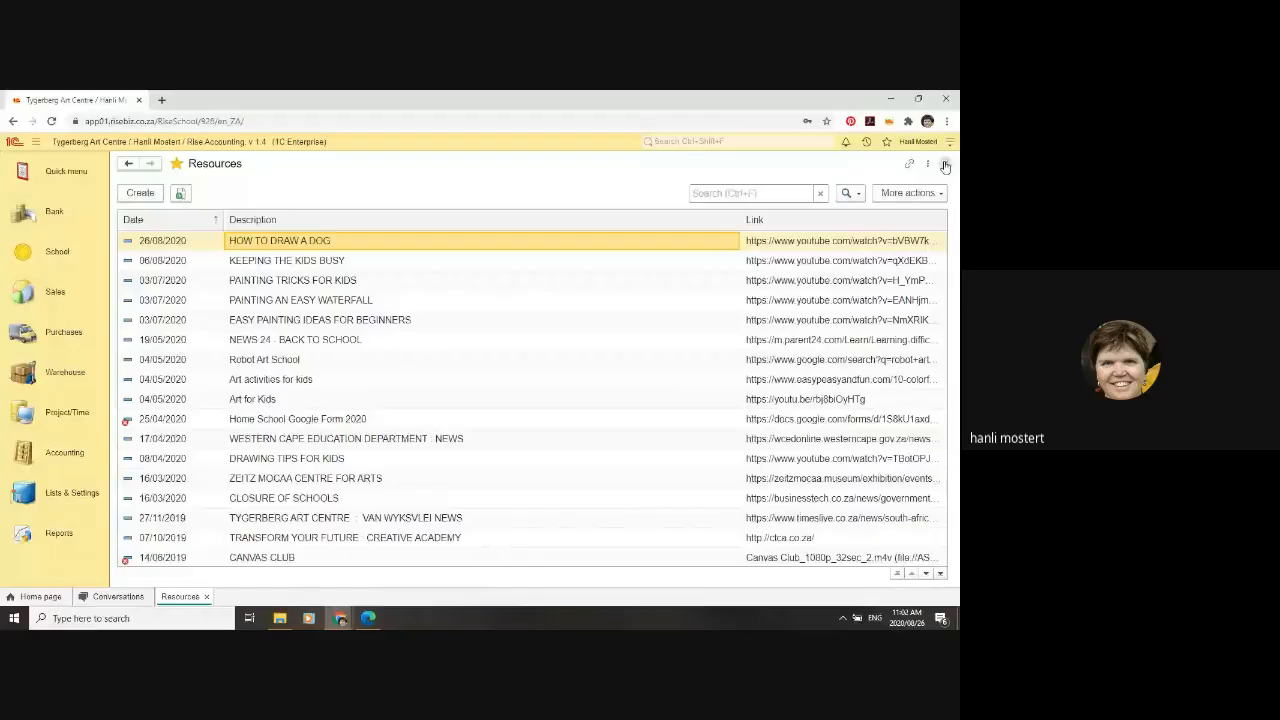
Step: Close the resources list and check the School Forum meeting in the Google Meet window
left_click(945, 167)
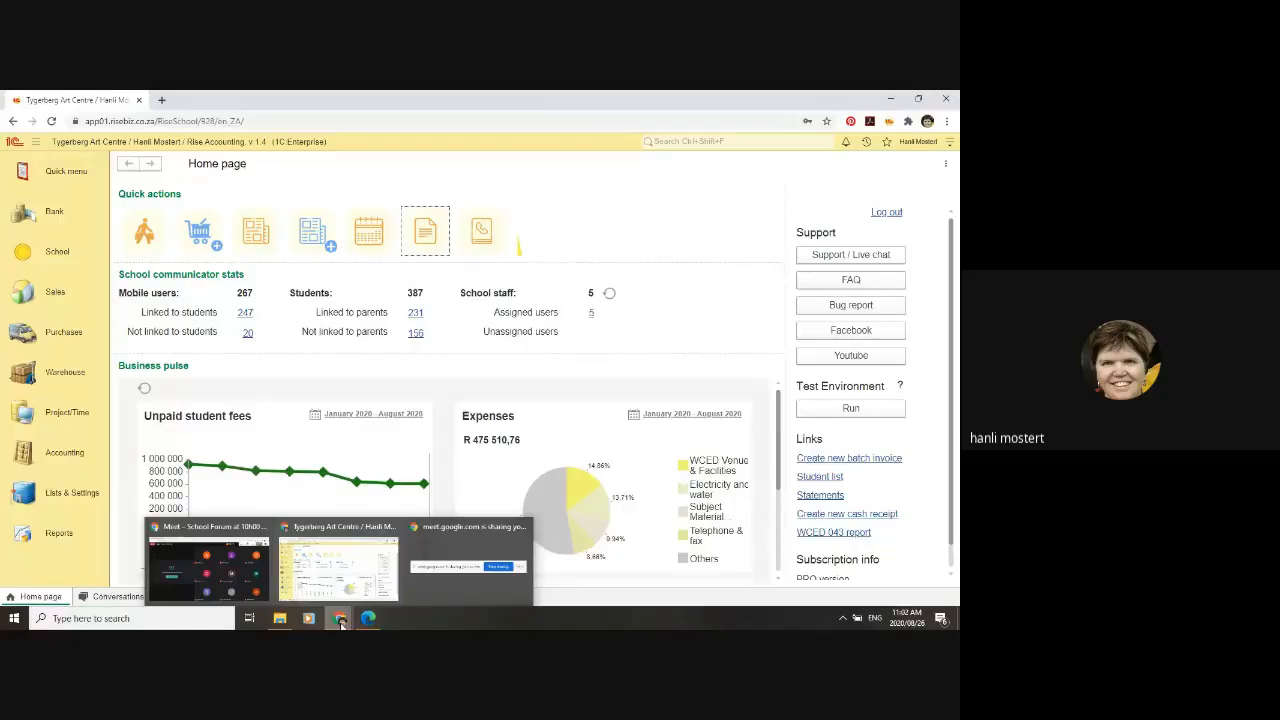
mouse_move(206, 598)
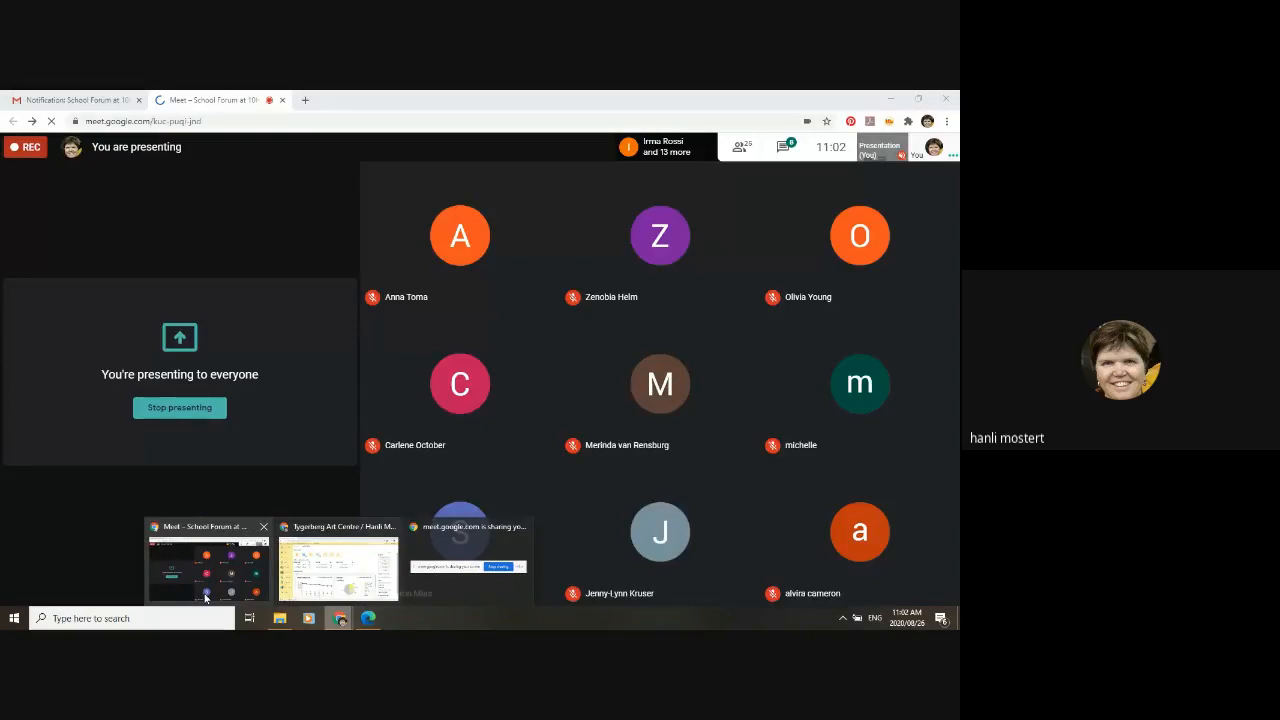
left_click(206, 598)
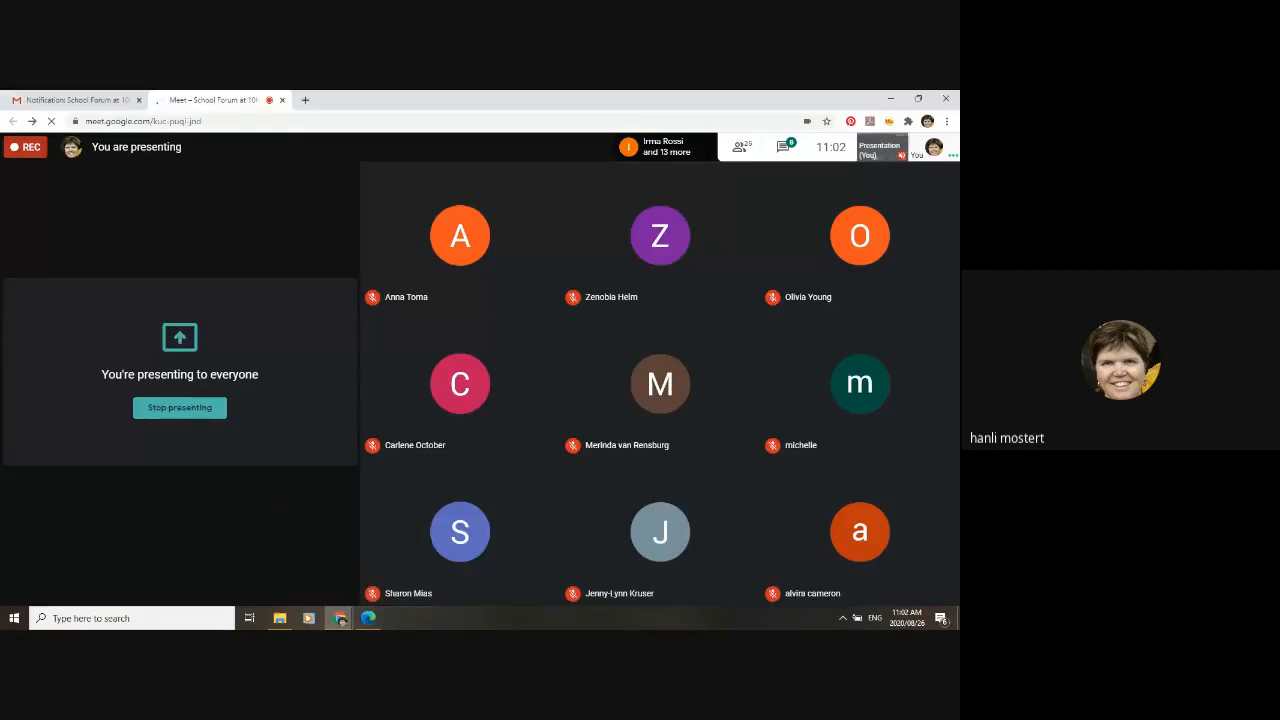
left_click(100, 104)
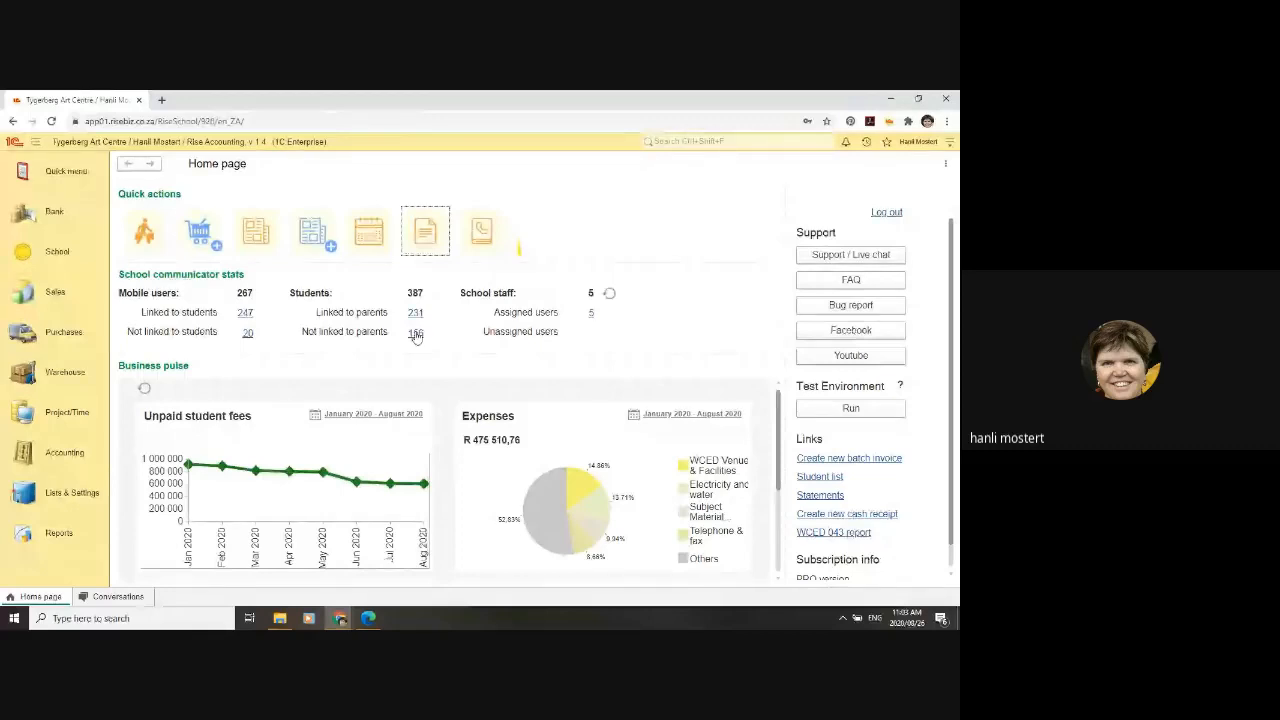
Step: Open the list of students not linked to parents from the communicator stats and look through it
left_click(416, 336)
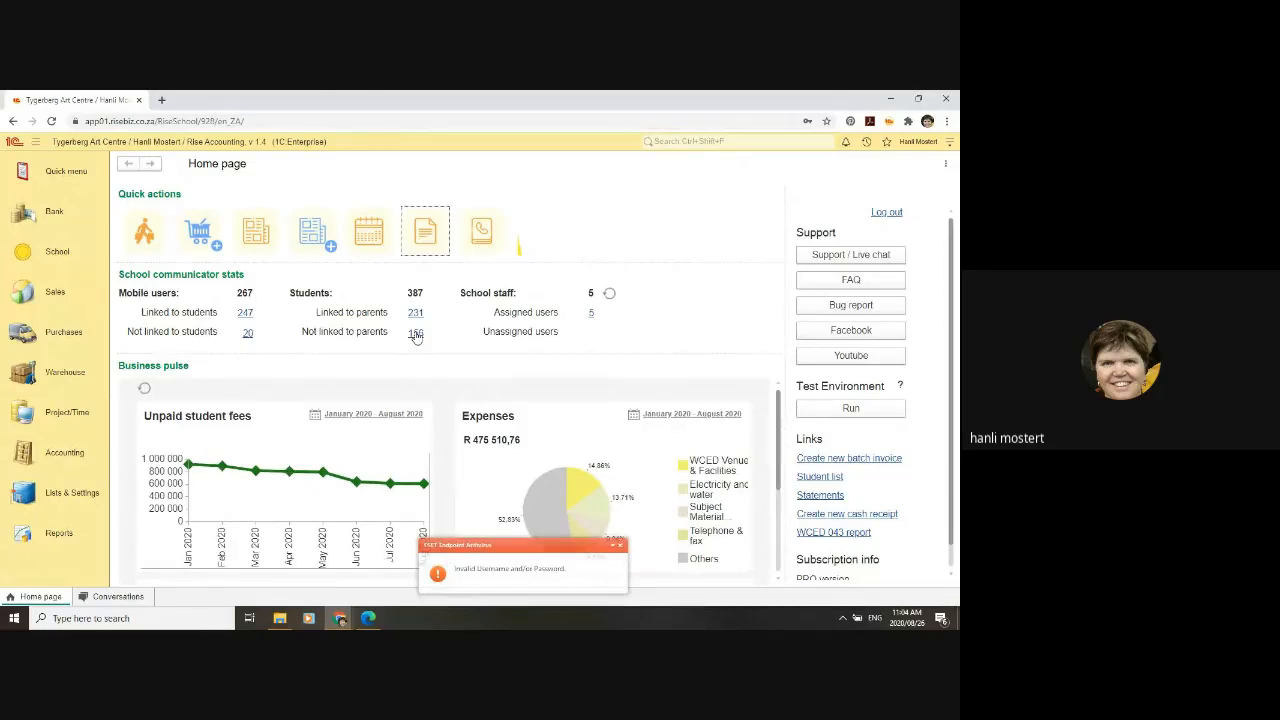
left_click(415, 334)
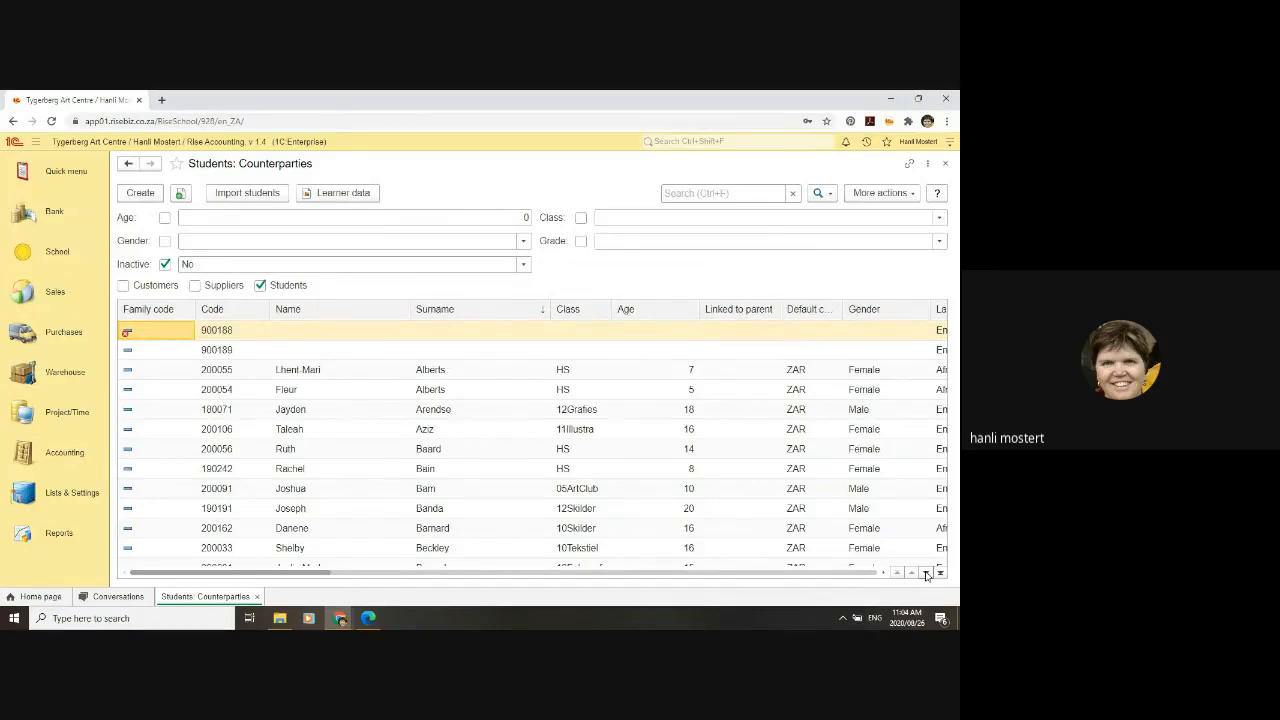
left_click(926, 573)
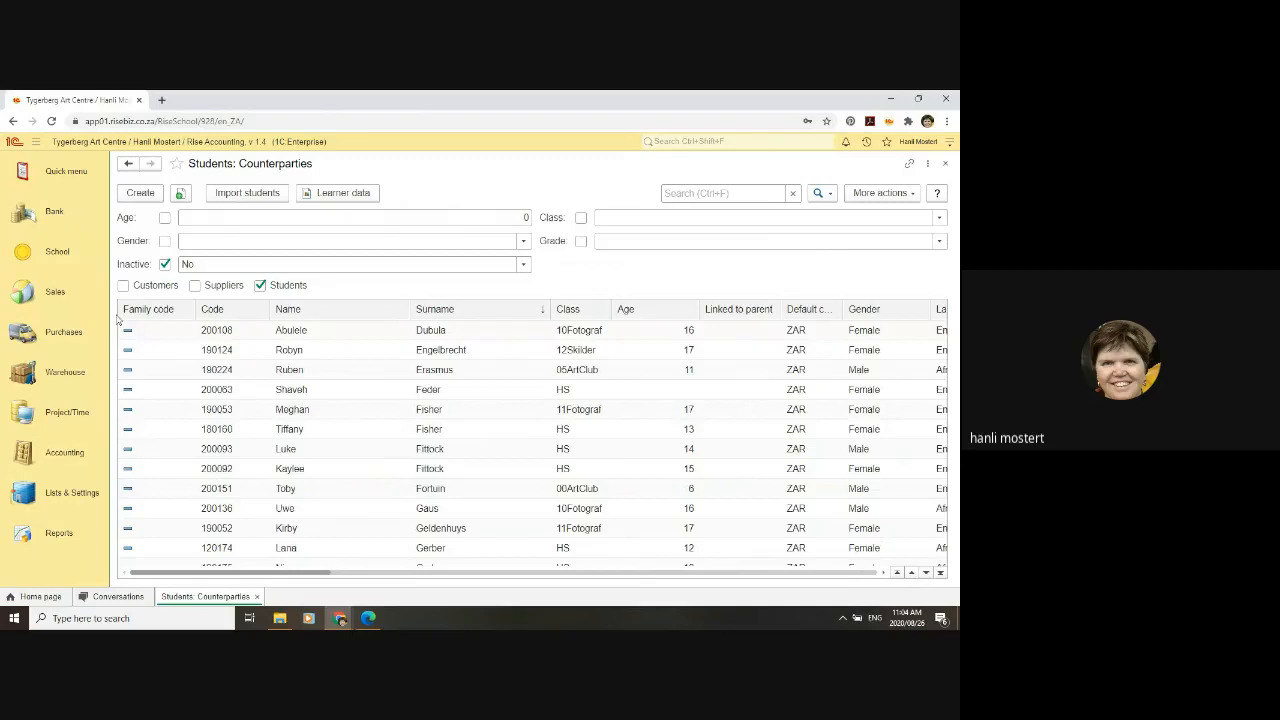
Step: Open the bulk mailings list, review the Grade 8 communication platform mailing of 24/08/2020 and its report, and close the mailing
left_click(58, 300)
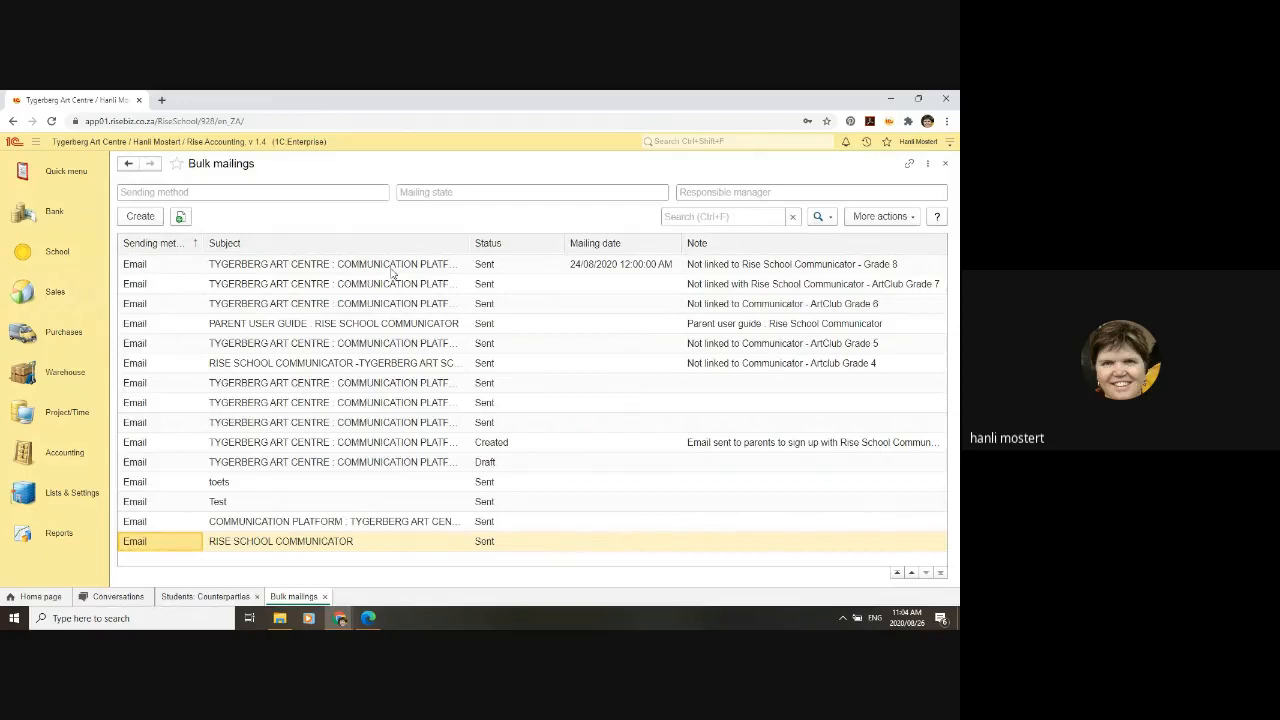
left_click(248, 266)
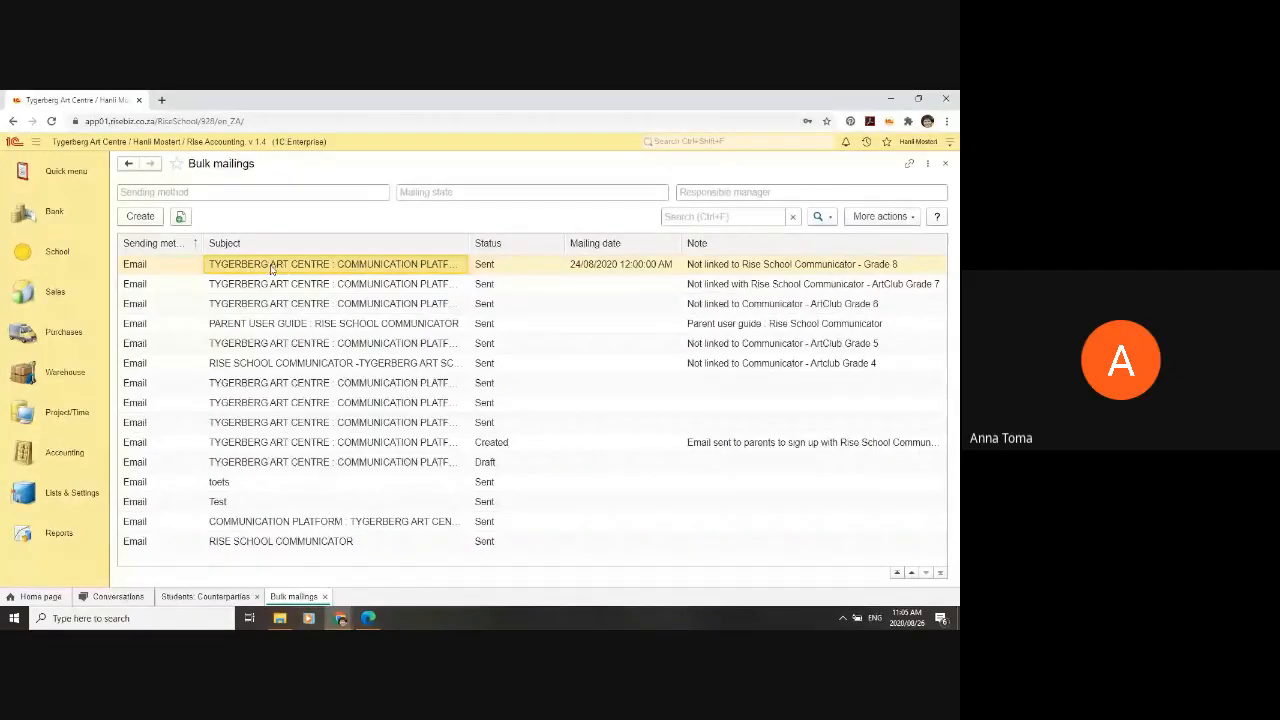
double_click(270, 266)
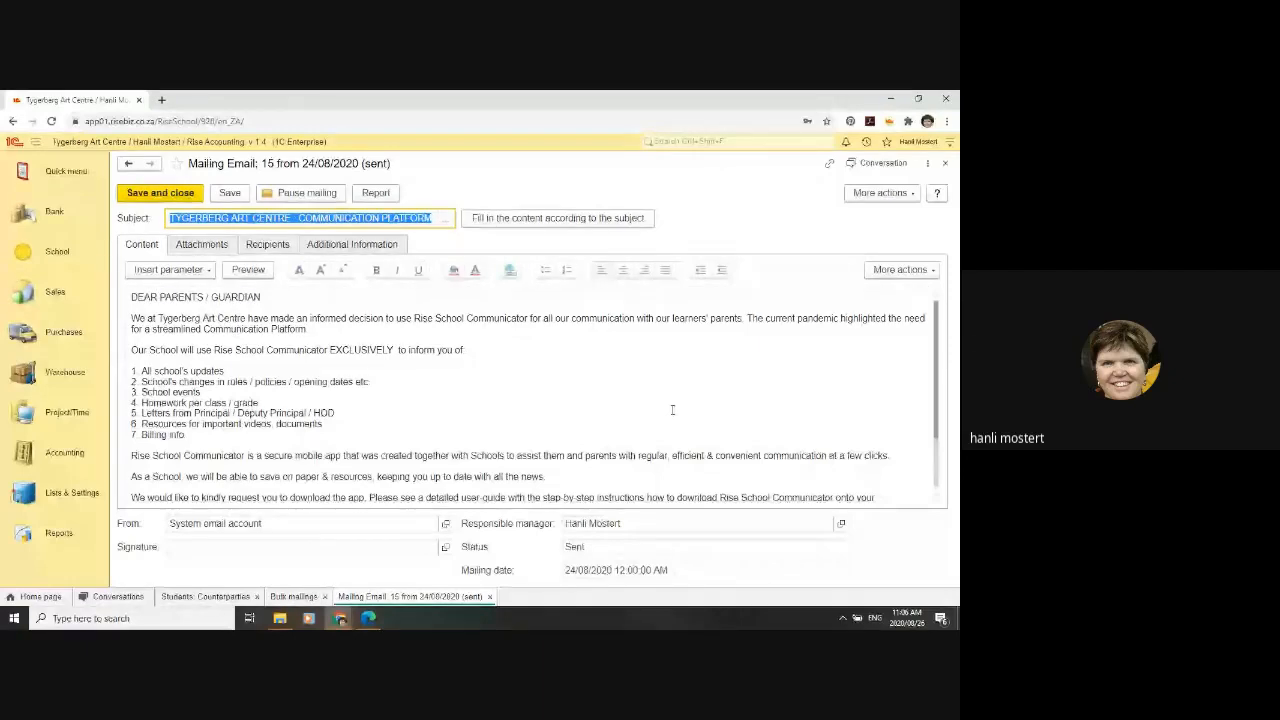
left_click(369, 200)
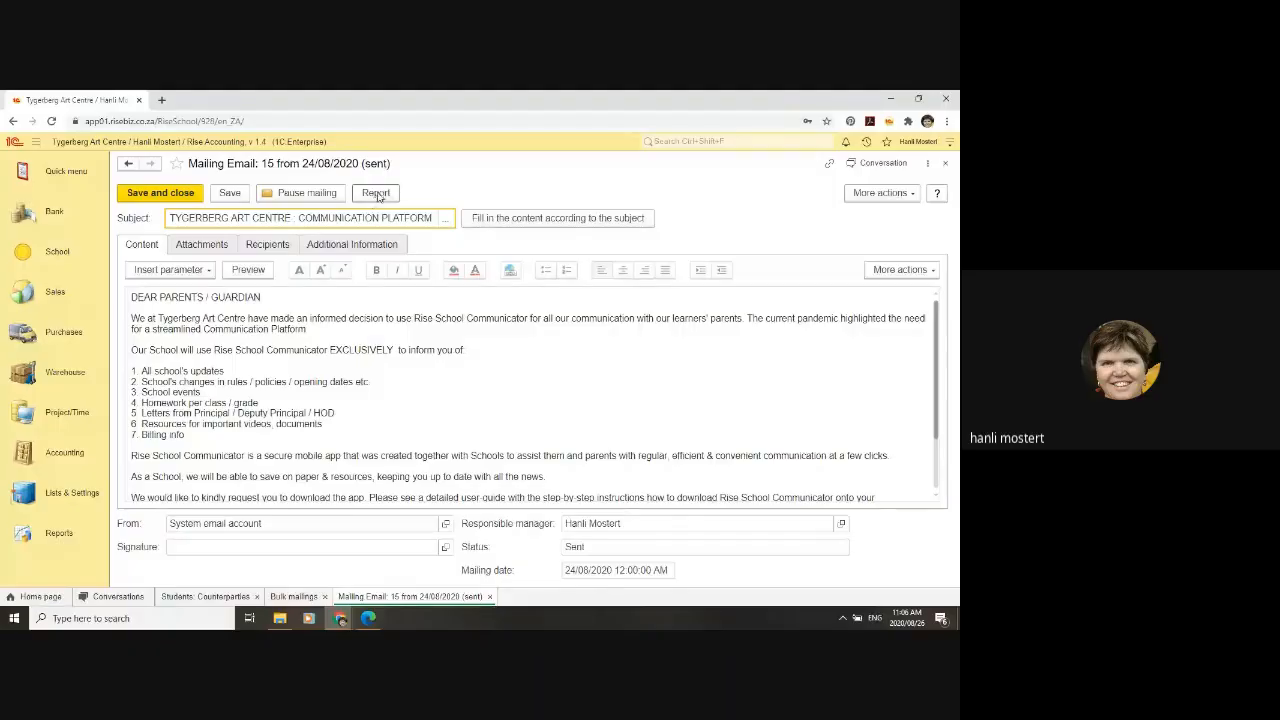
left_click(376, 193)
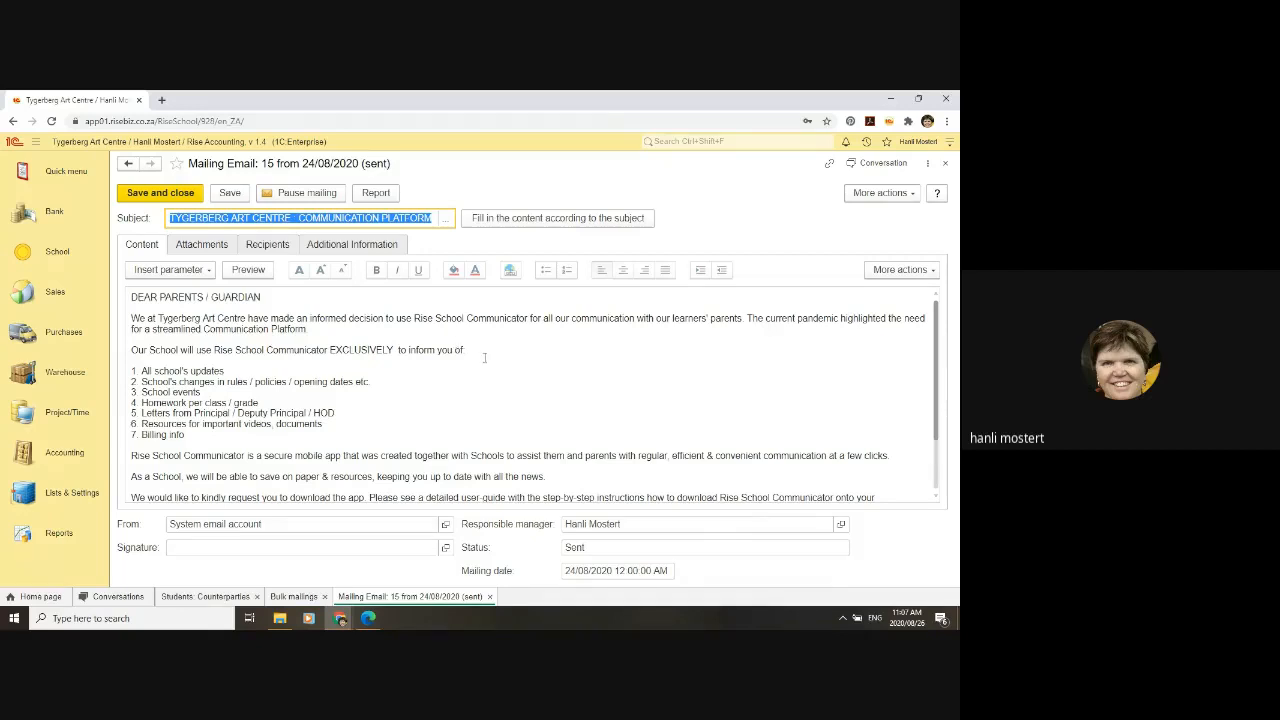
left_click(946, 168)
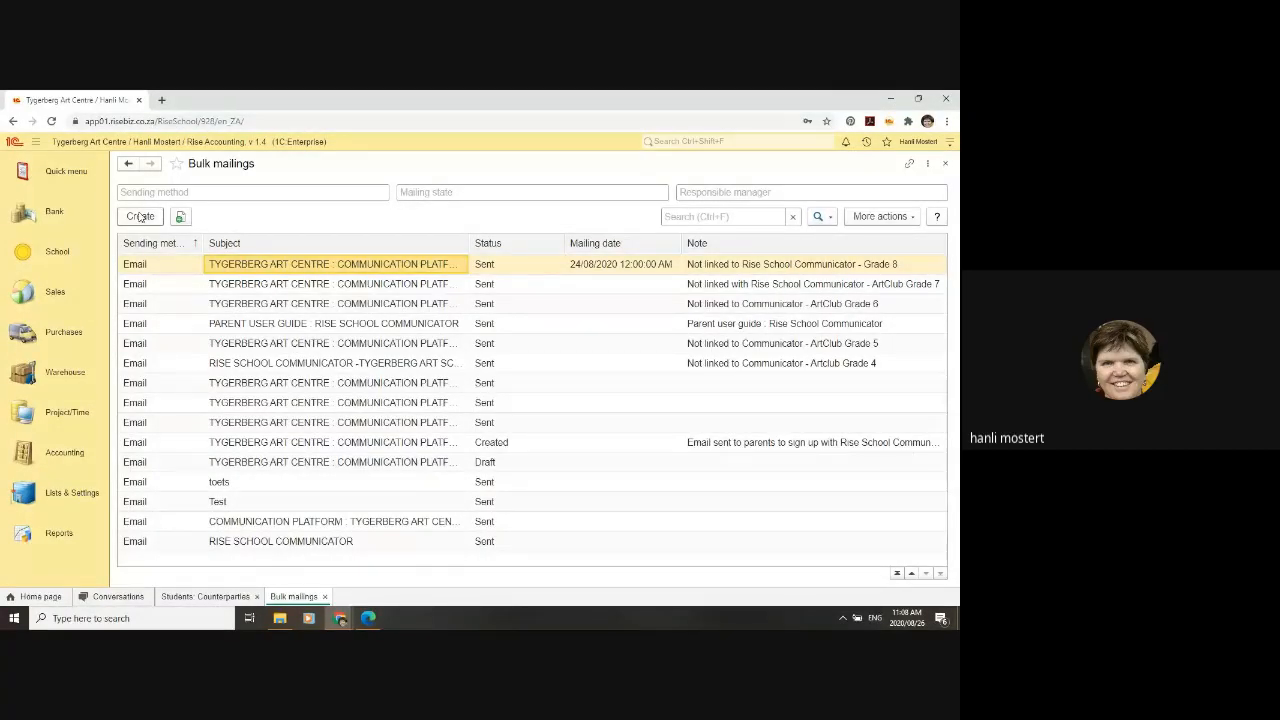
Step: Create a new bulk mailing with the subject "INVITATION" and the content "Dear Parents" followed by "Blah blah blash" on a new line
left_click(140, 217)
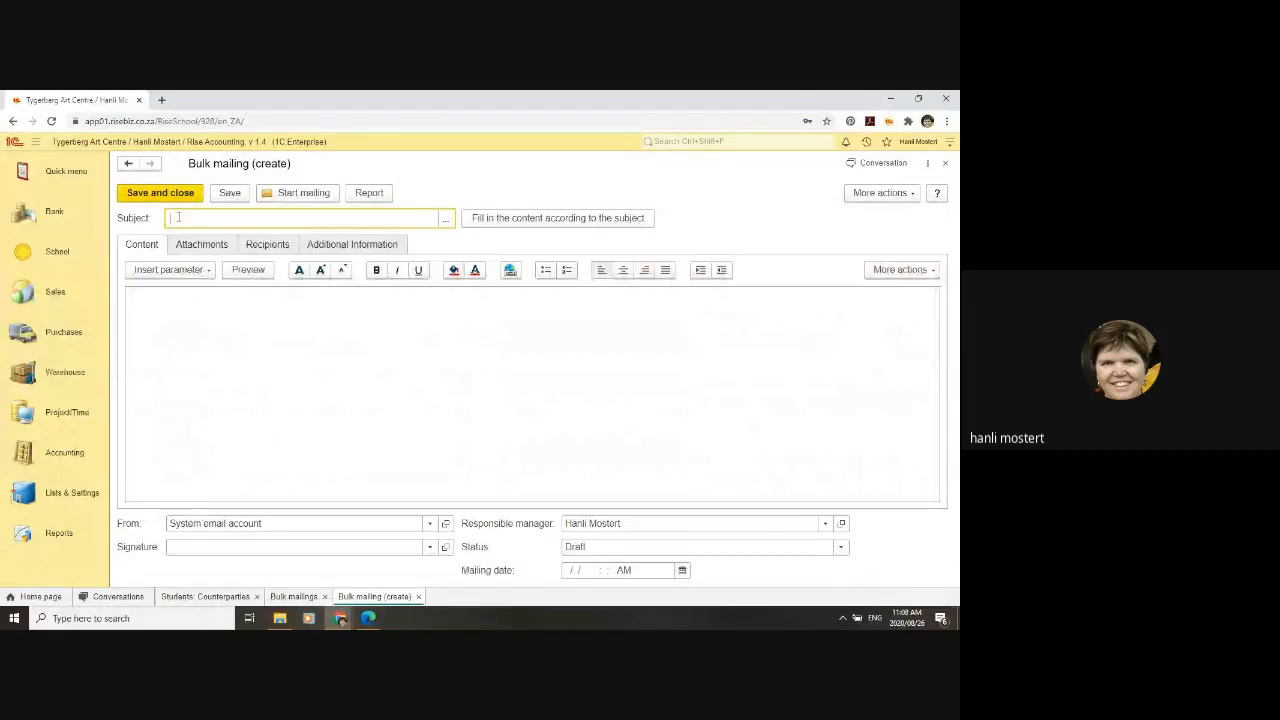
type("InVITATION")
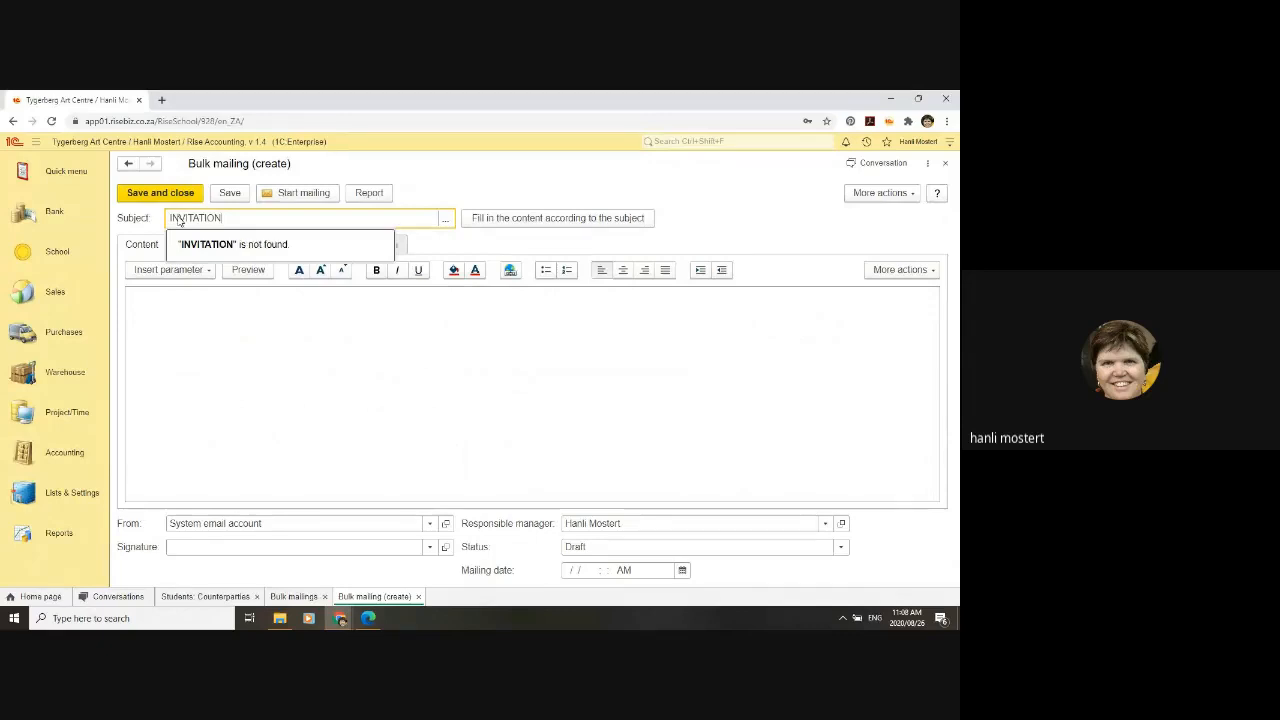
left_click(182, 320)
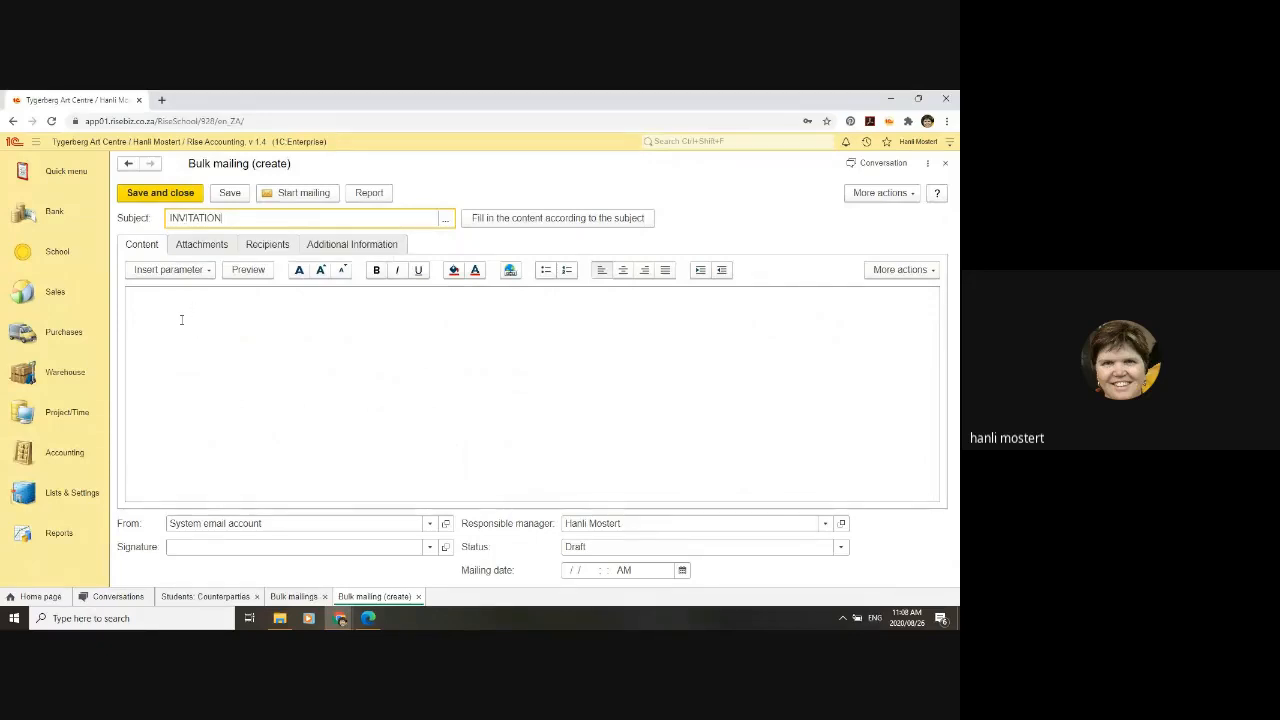
type("dEAR")
key("BackSpace")
key("BackSpace")
key("BackSpace")
key("BackSpace")
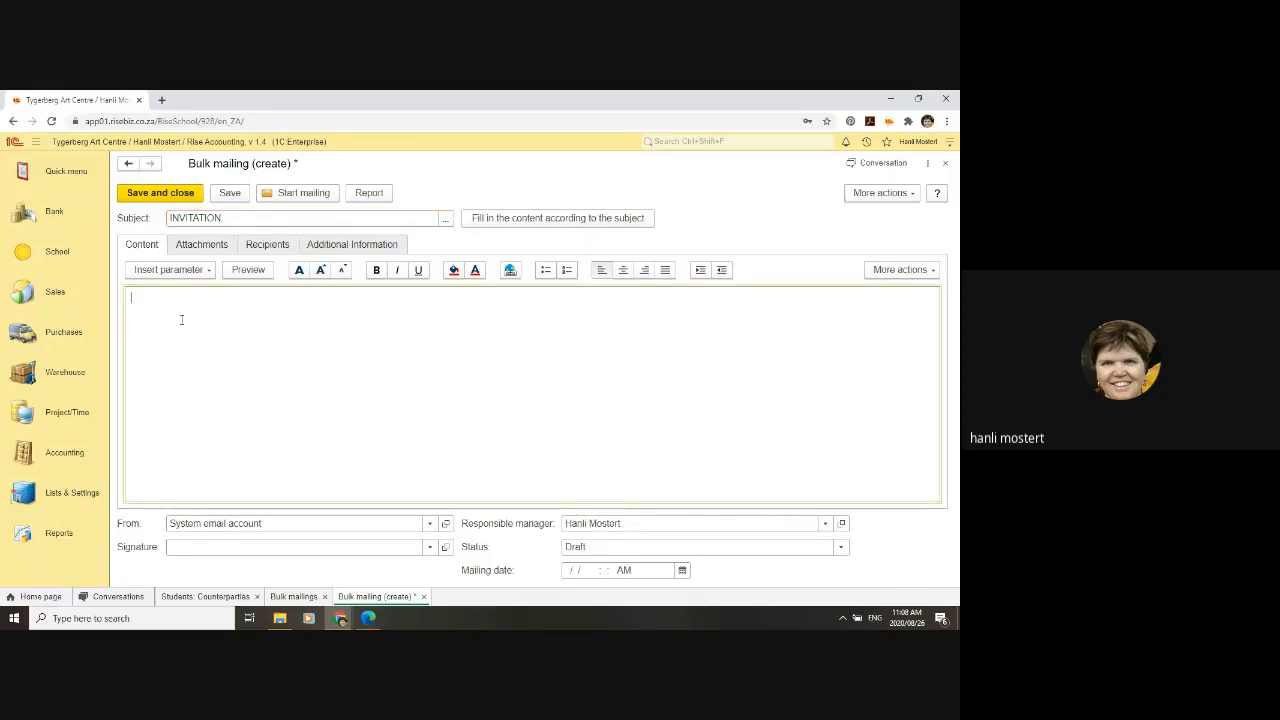
type("Dear Parents")
key("Return")
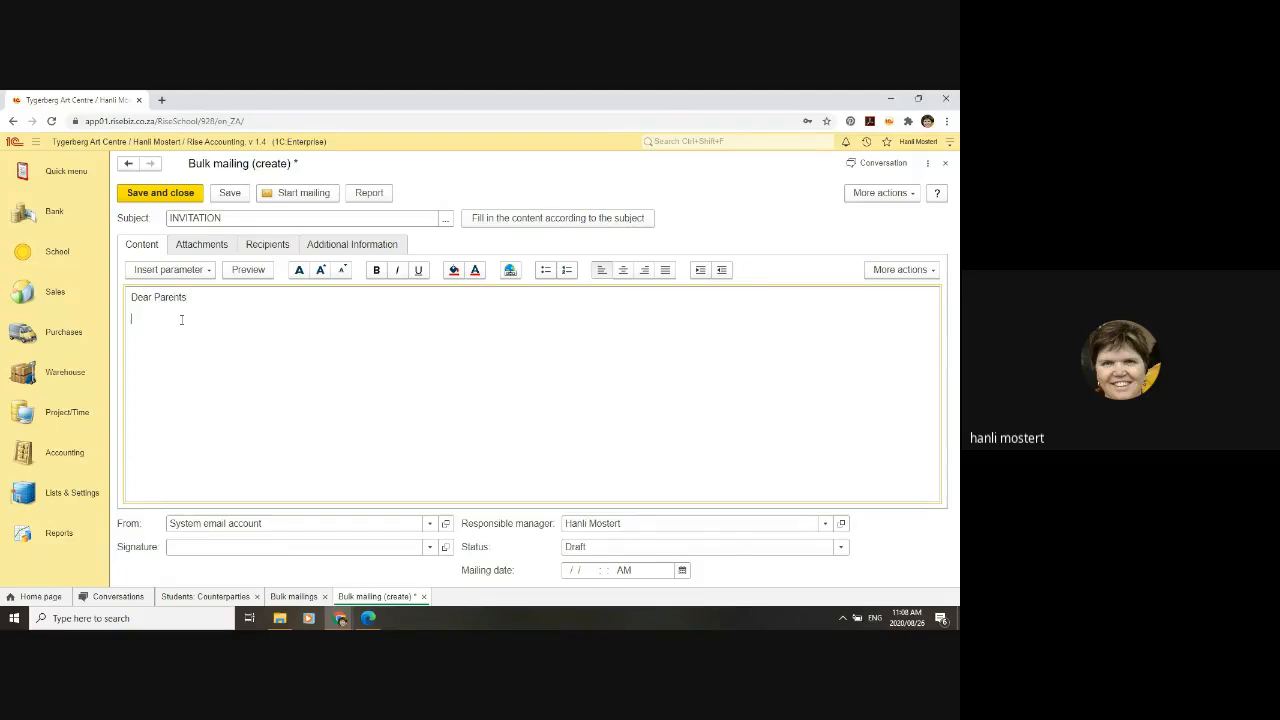
type("Blah blah blah")
Step: Set the mailing's status to Created and its mailing date to 26/08/2020
left_click(841, 548)
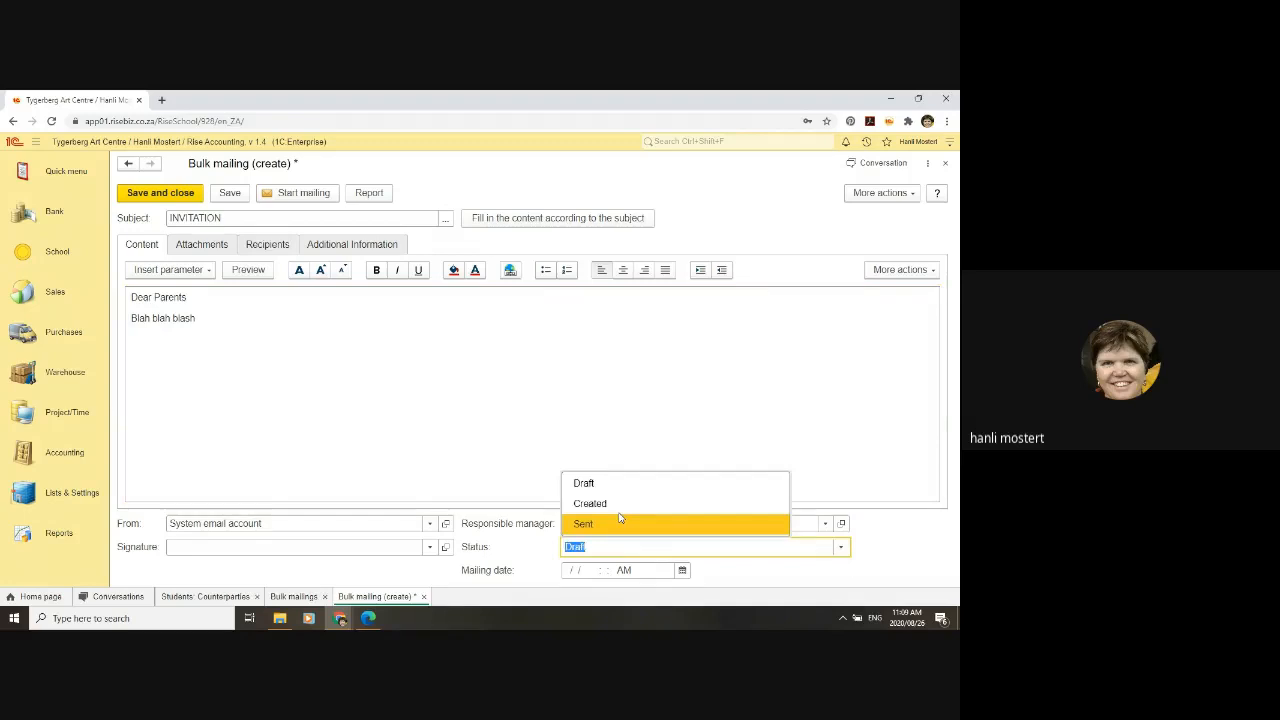
left_click(618, 510)
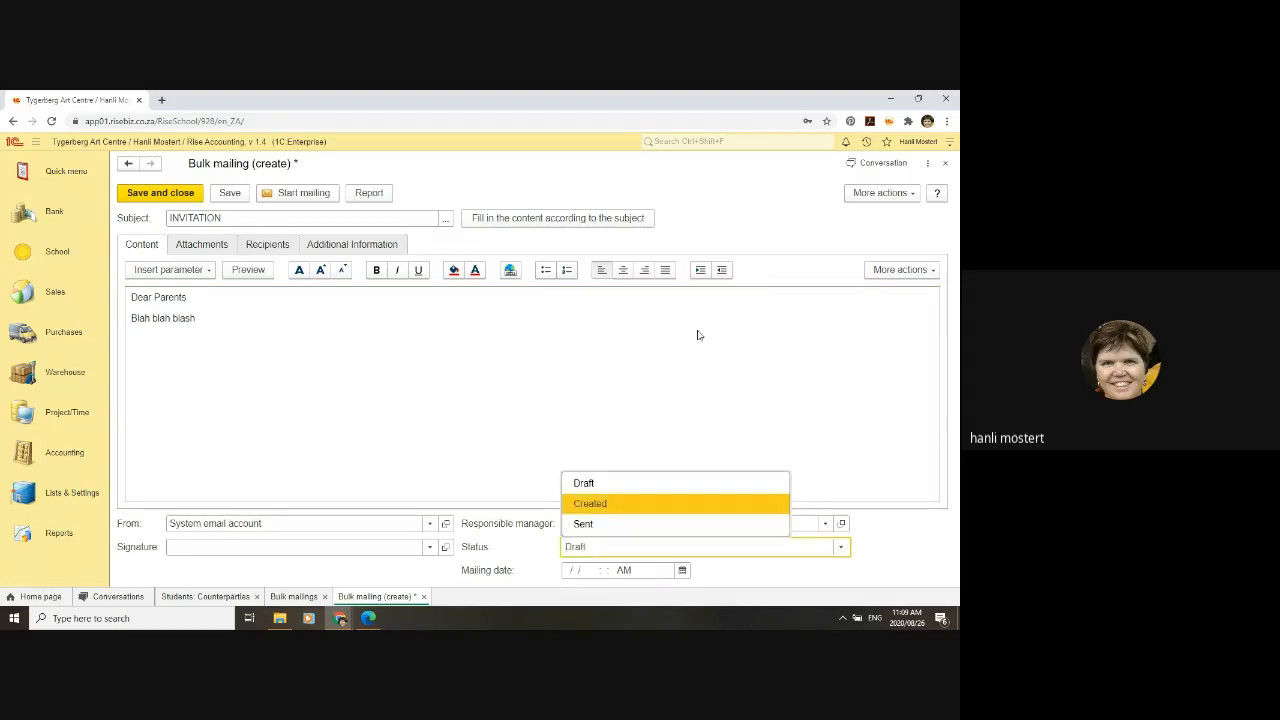
left_click(682, 571)
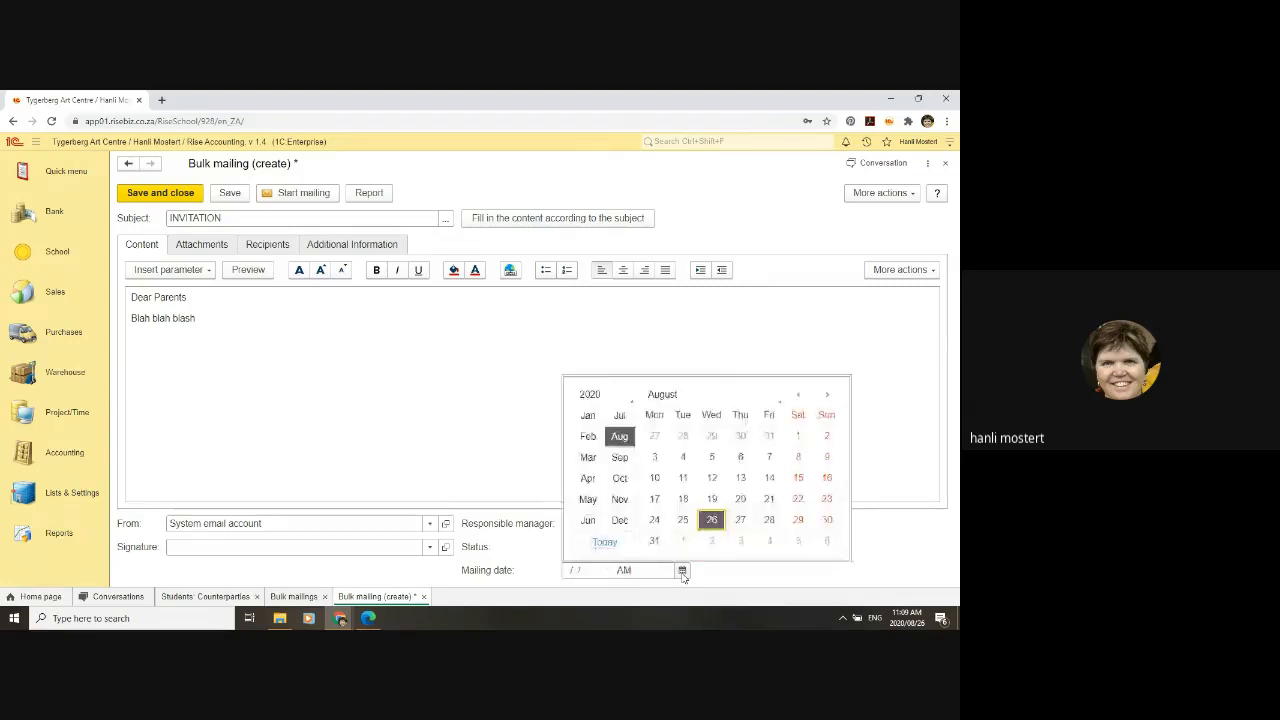
left_click(704, 520)
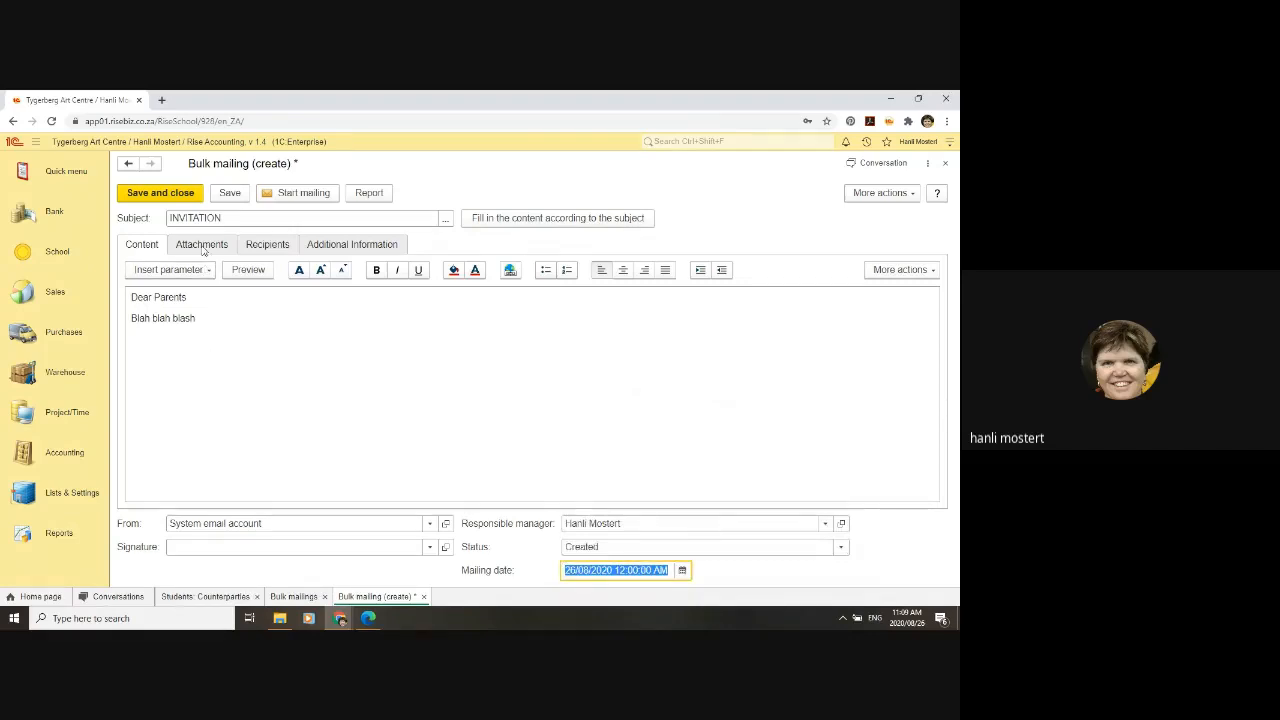
Step: Open the address book for the mailing's recipients and filter it to students of class 00ArtClub
left_click(273, 248)
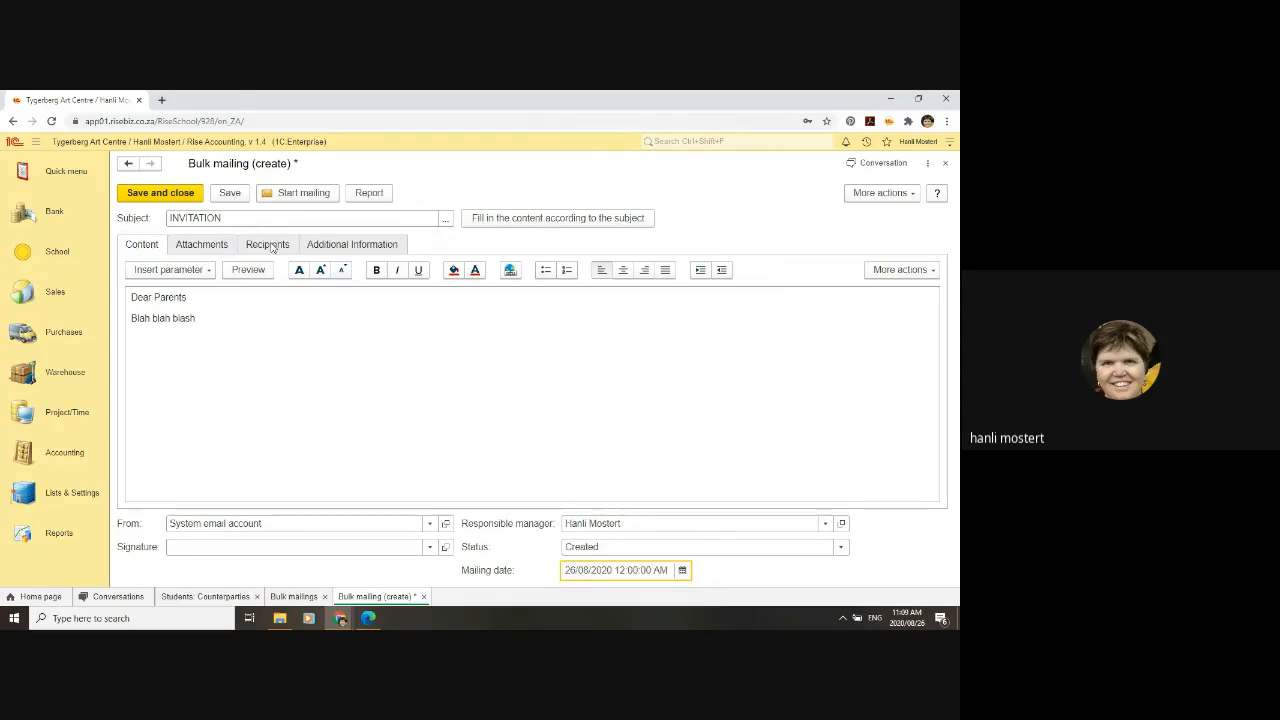
left_click(272, 247)
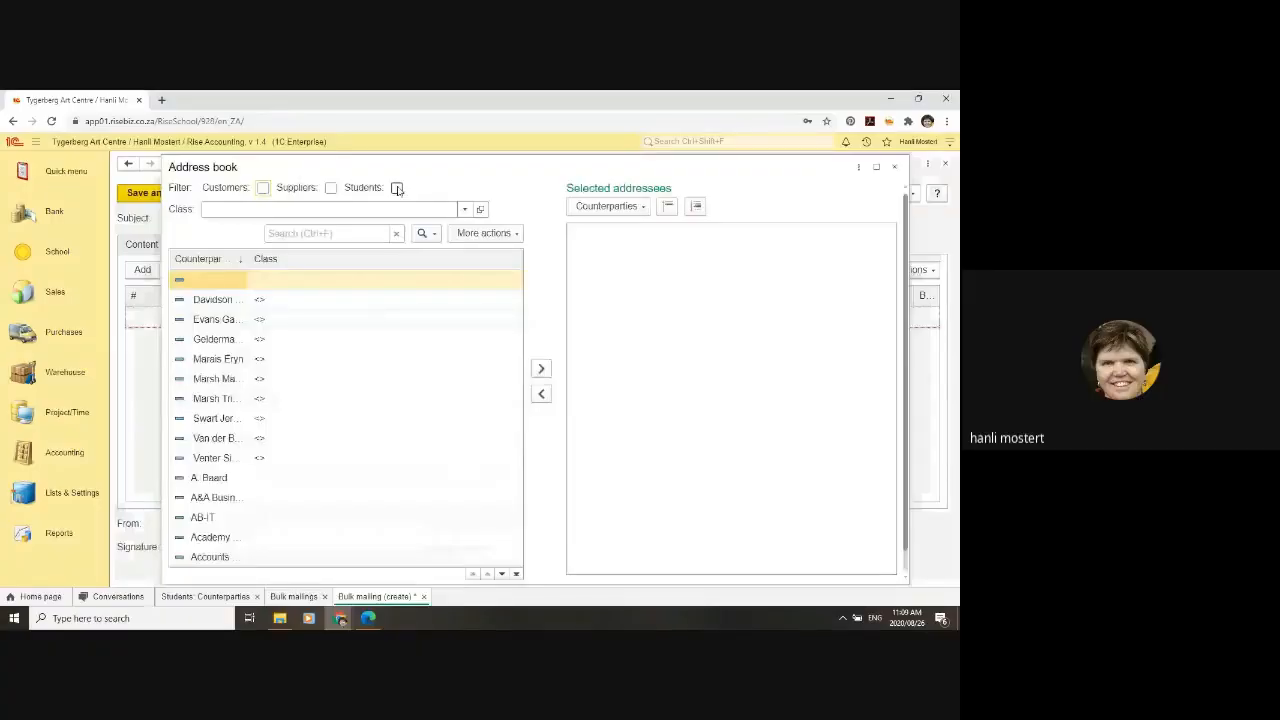
left_click(397, 188)
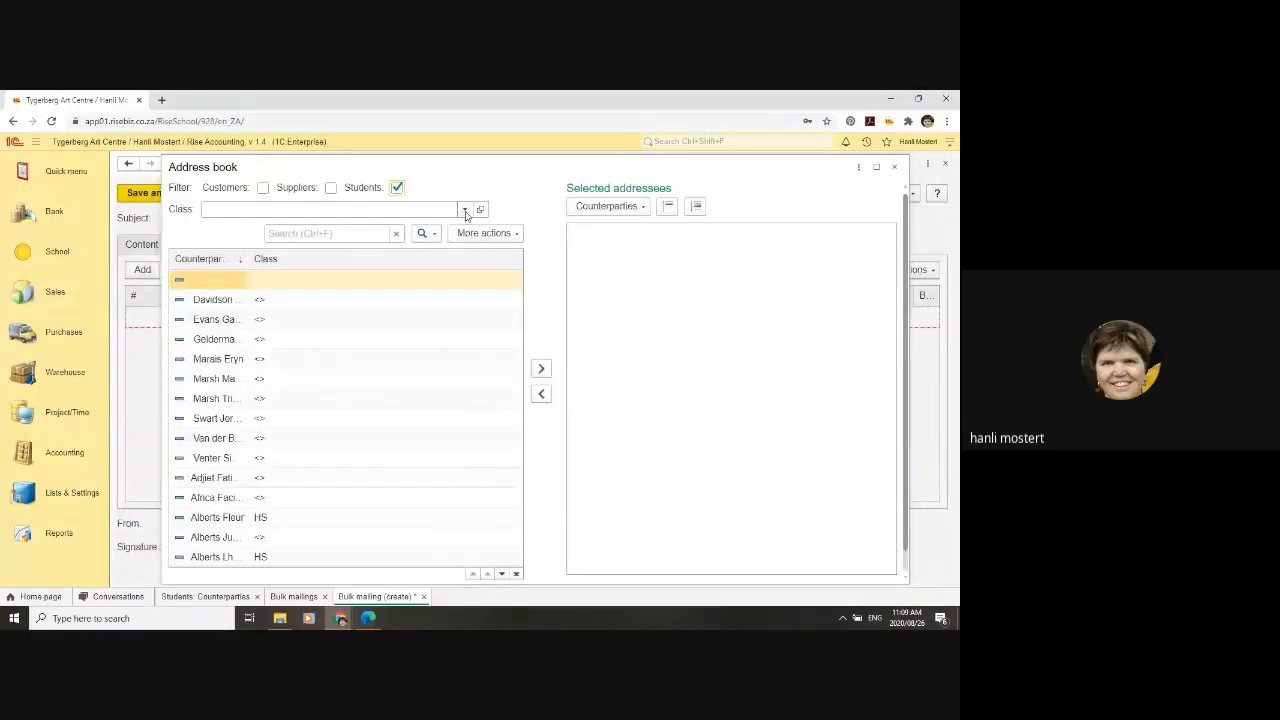
left_click(465, 210)
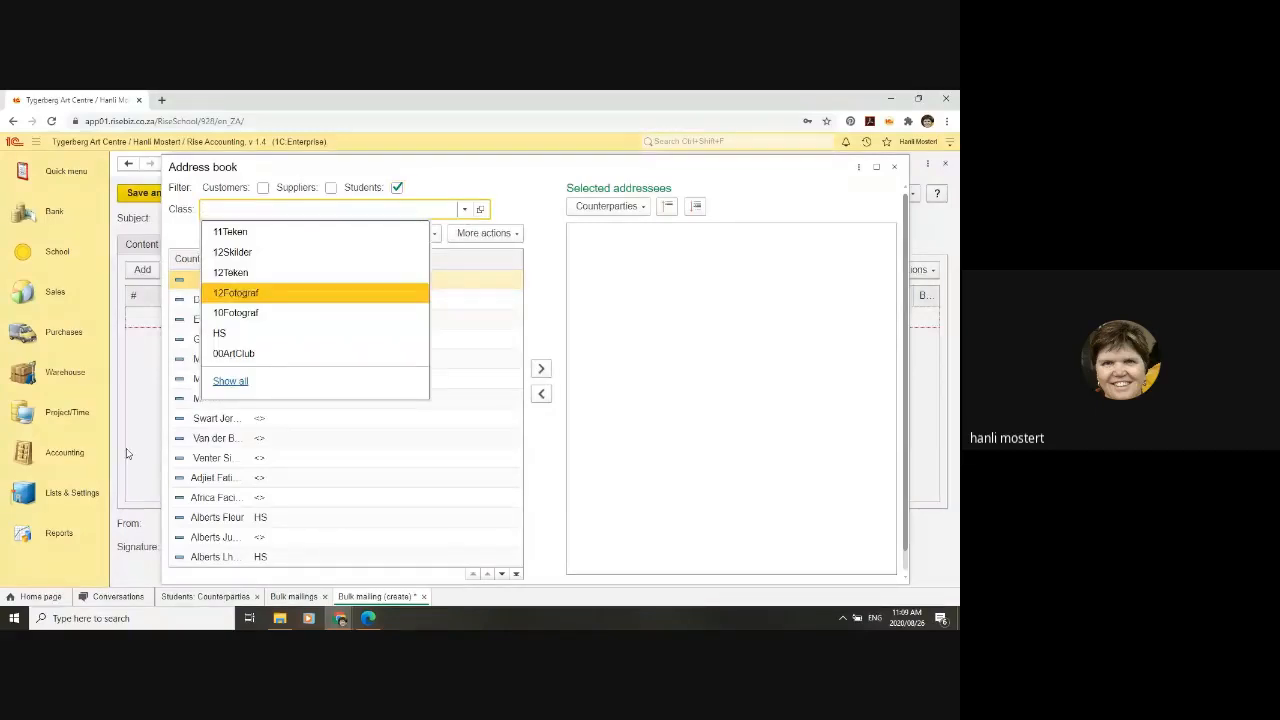
left_click(240, 356)
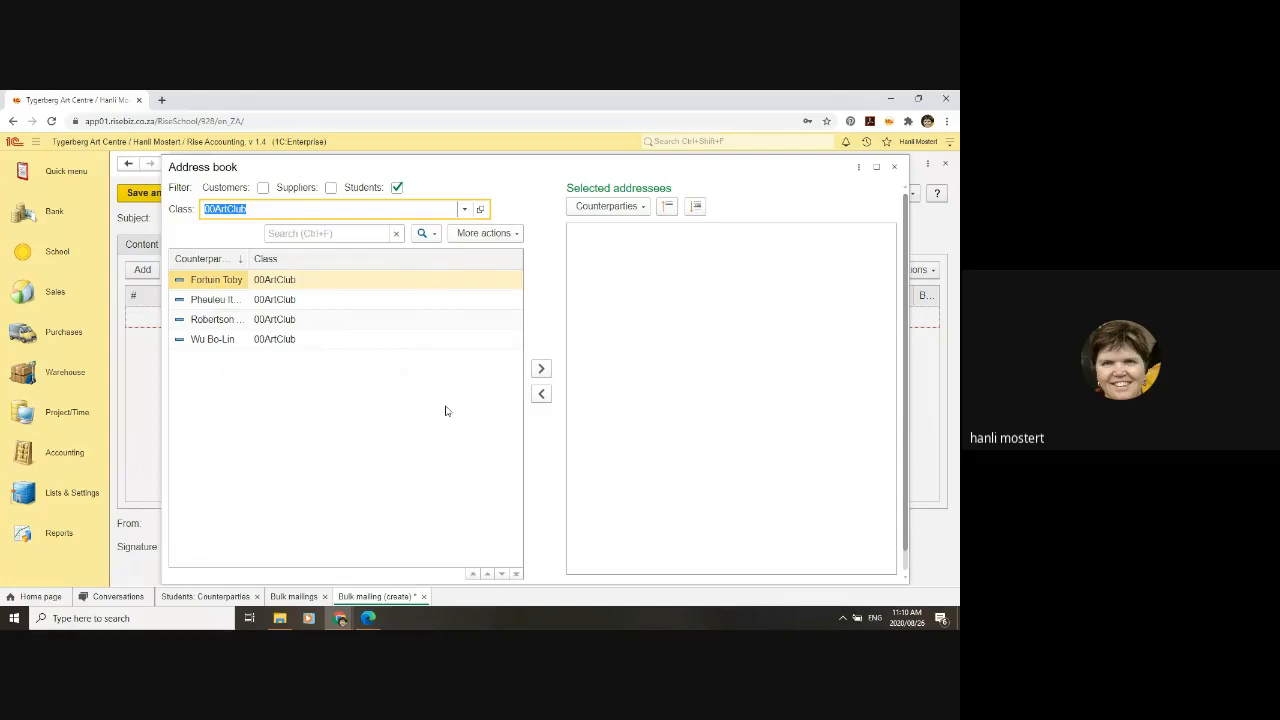
Step: Add all four 00ArtClub students to the selected addressees
left_click(546, 377)
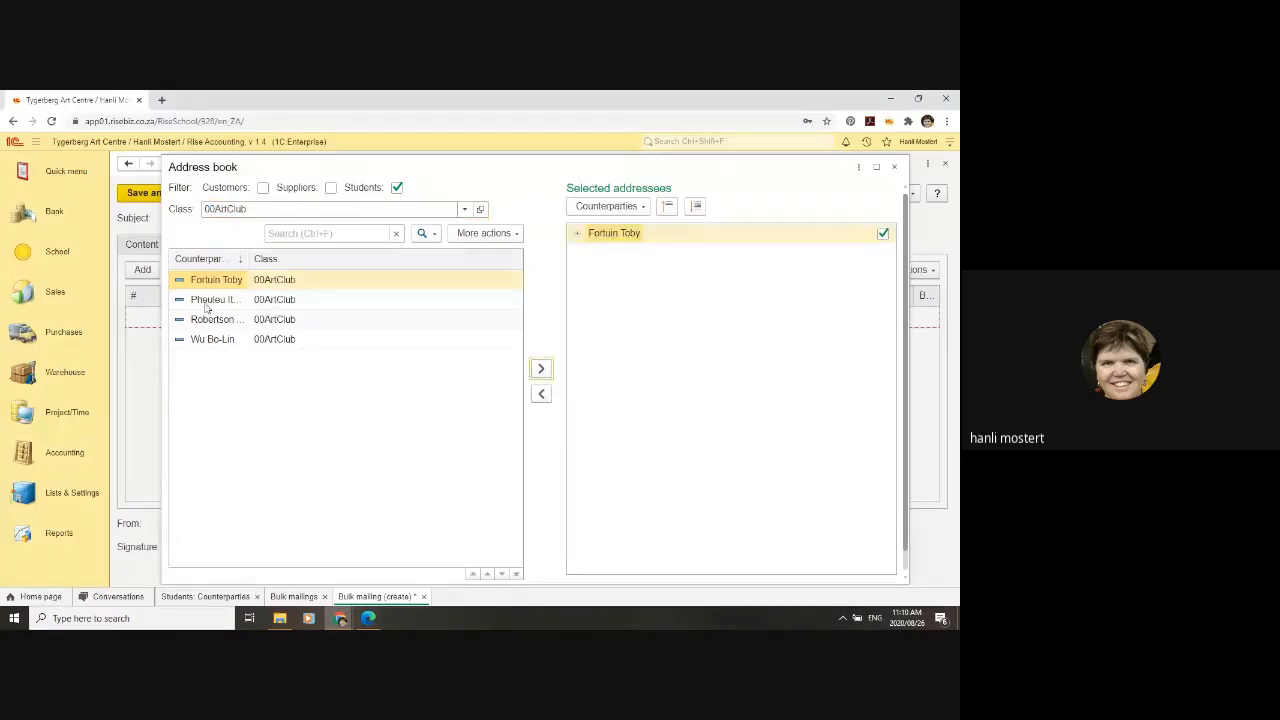
left_click(271, 301)
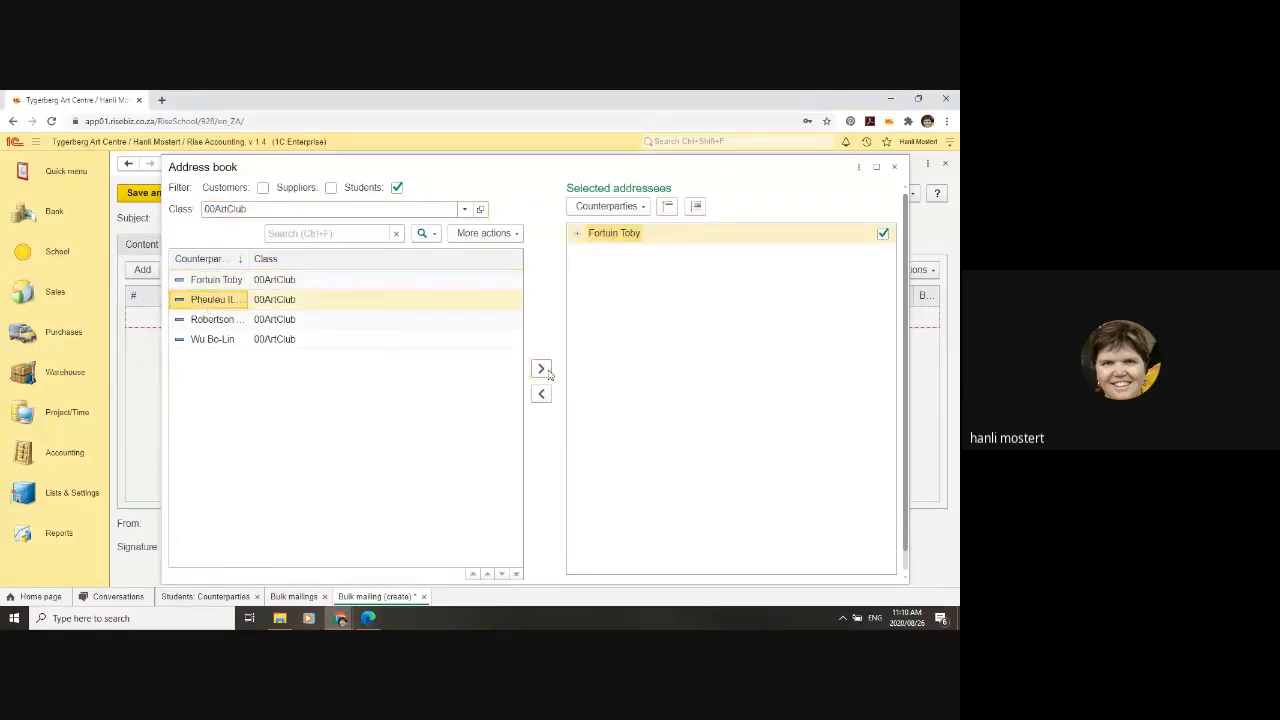
left_click(546, 372)
left_click(210, 321)
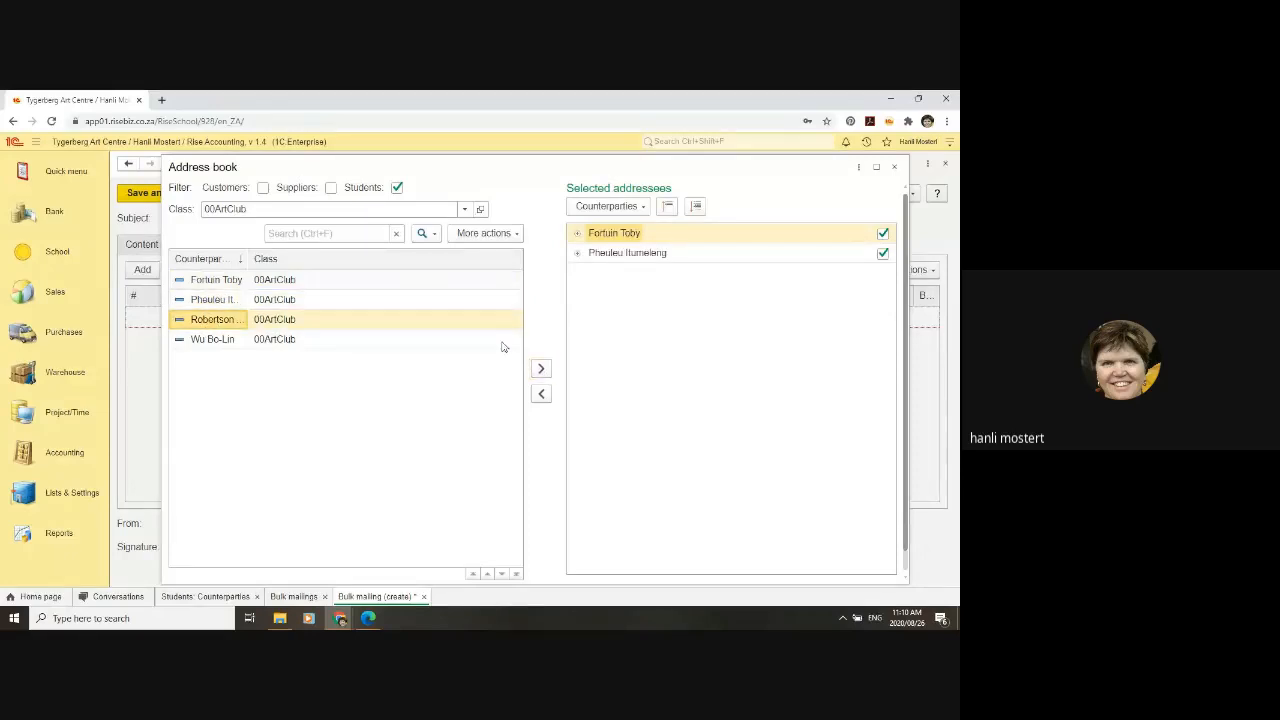
left_click(542, 378)
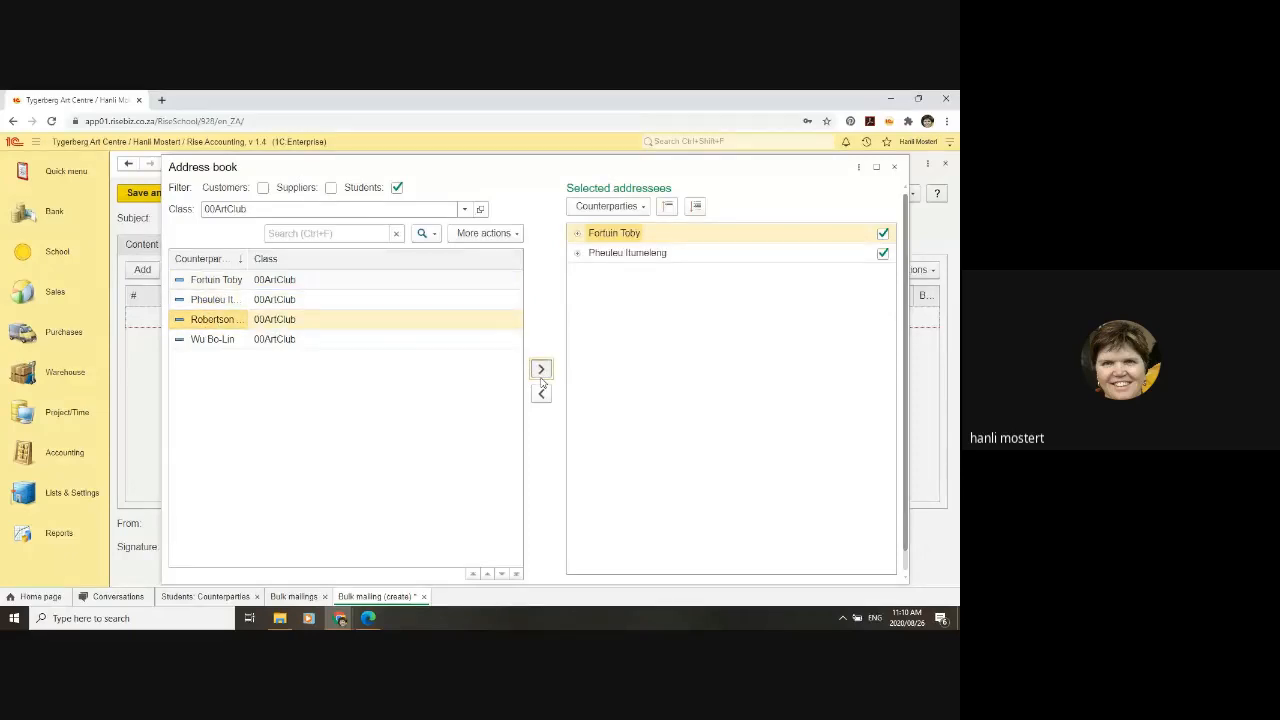
left_click(208, 340)
left_click(540, 372)
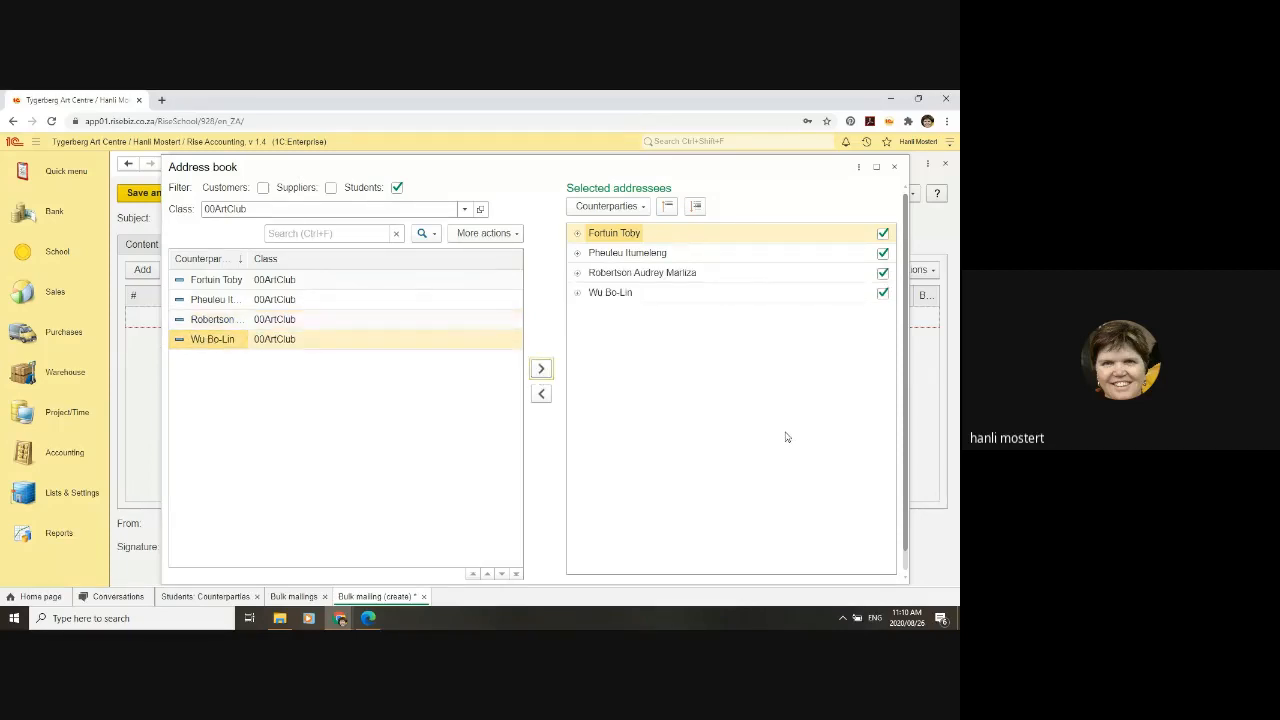
Step: Expand the selected addressees and mark all their parent contacts and e-mail addresses for the mailing
left_click(698, 207)
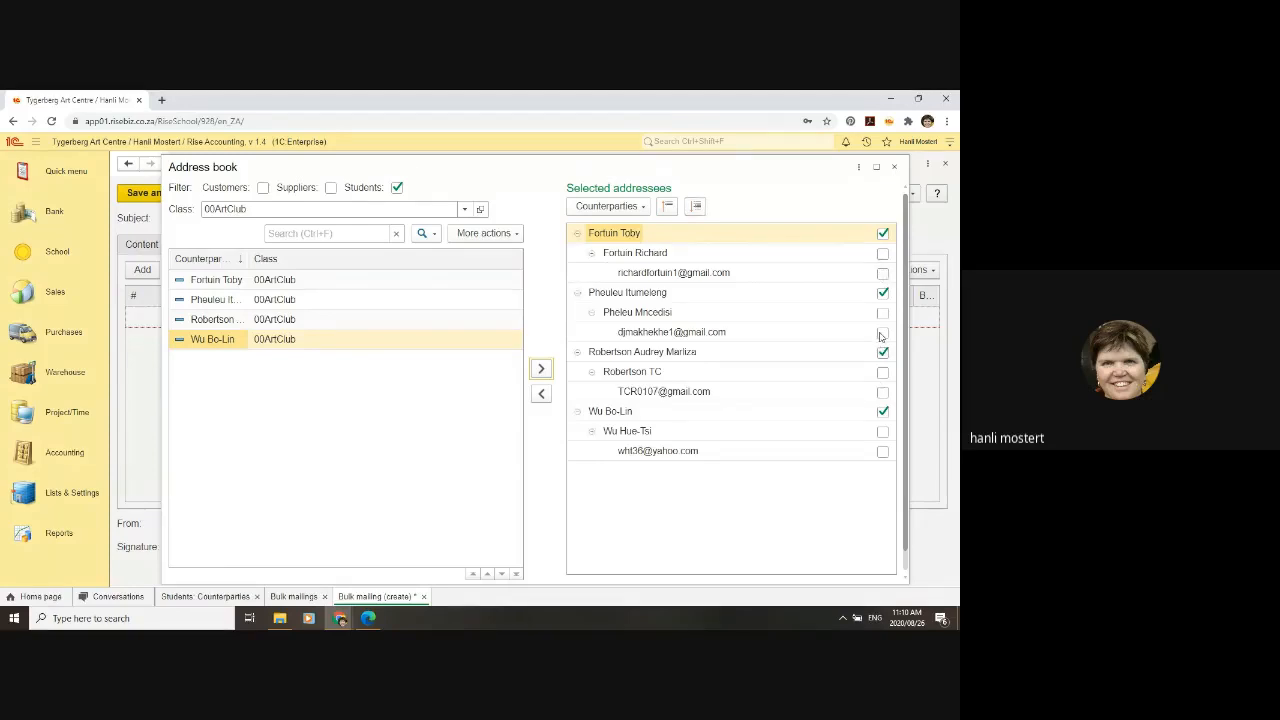
left_click(608, 207)
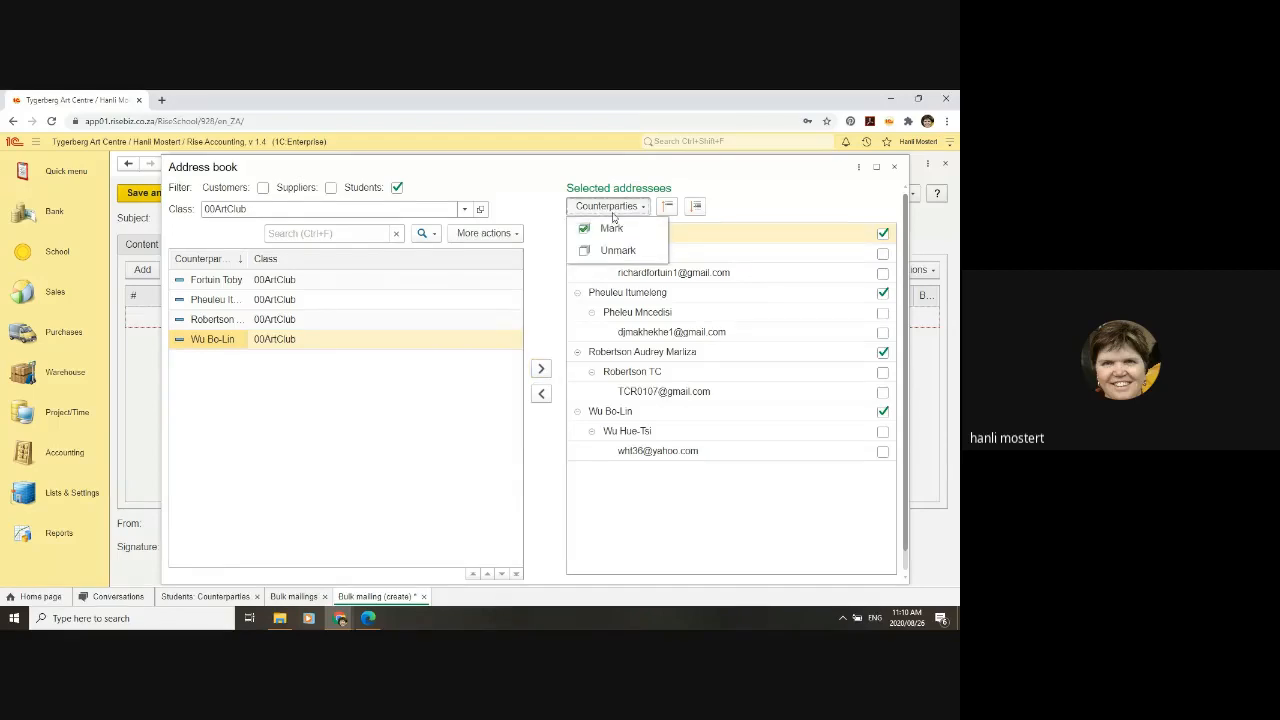
left_click(611, 228)
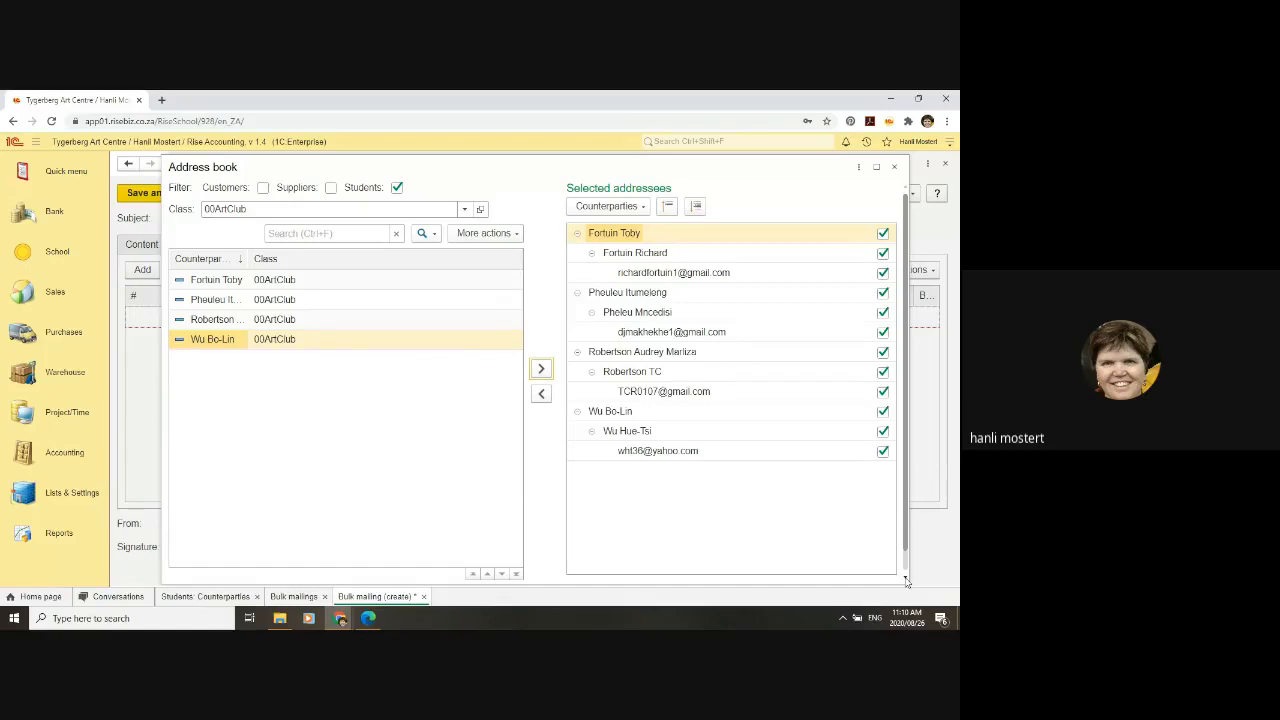
Step: Finish selecting the 00ArtClub recipients and close the INVITATION mailing without saving its changes
scroll(906, 581, "down", 1)
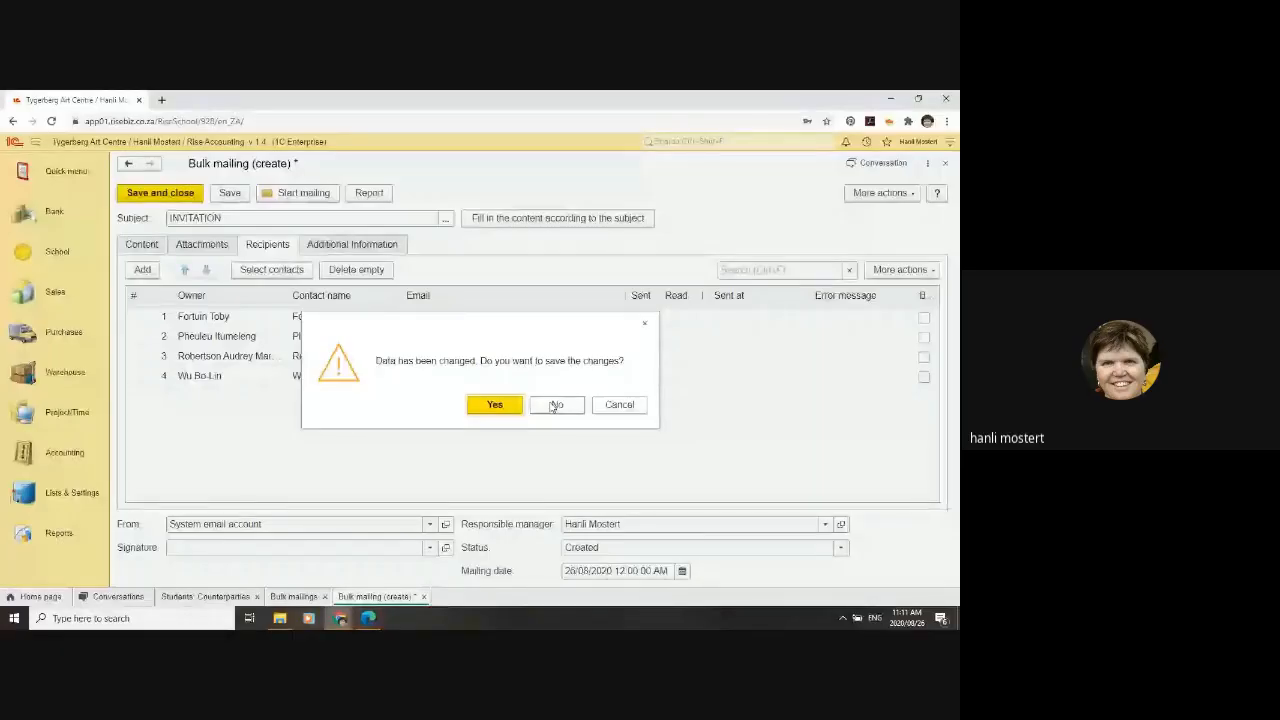
left_click(557, 404)
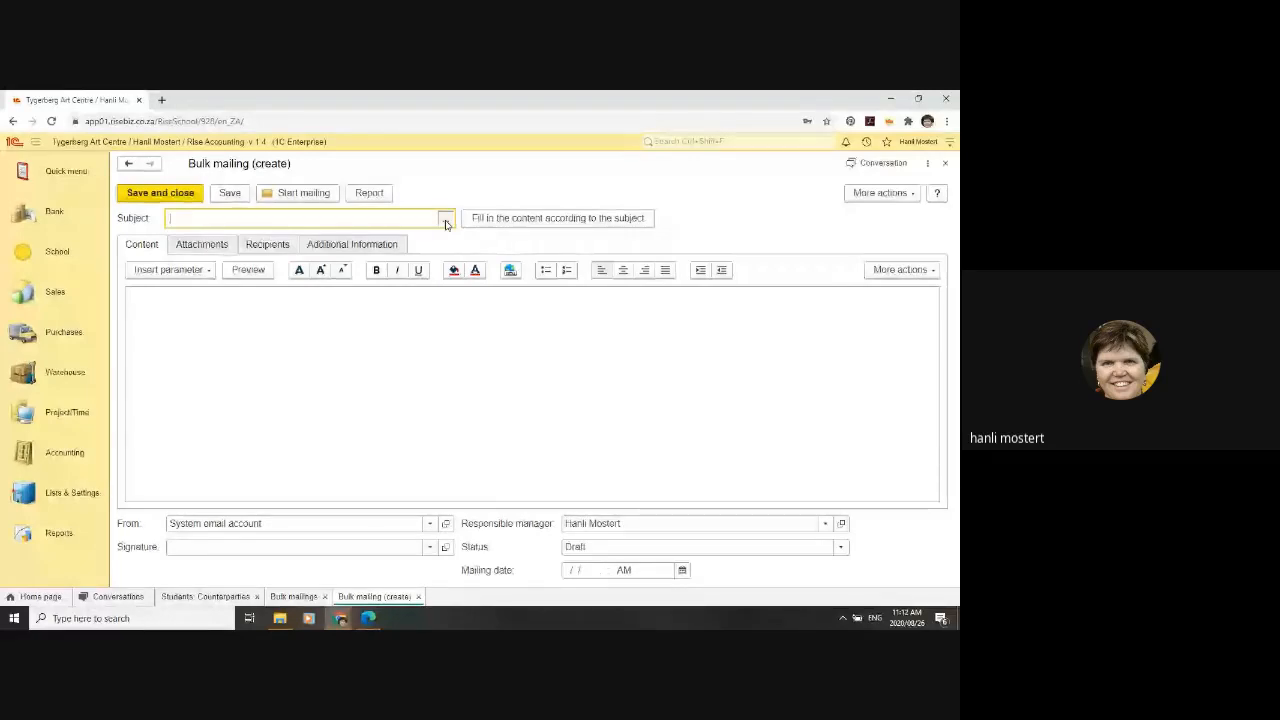
Step: Choose the TYGERBERG ART CENTRE : COMMUNICATION PLATFORM subject for the new mailing and filter its recipient address book to students of class IGCSE
left_click(446, 219)
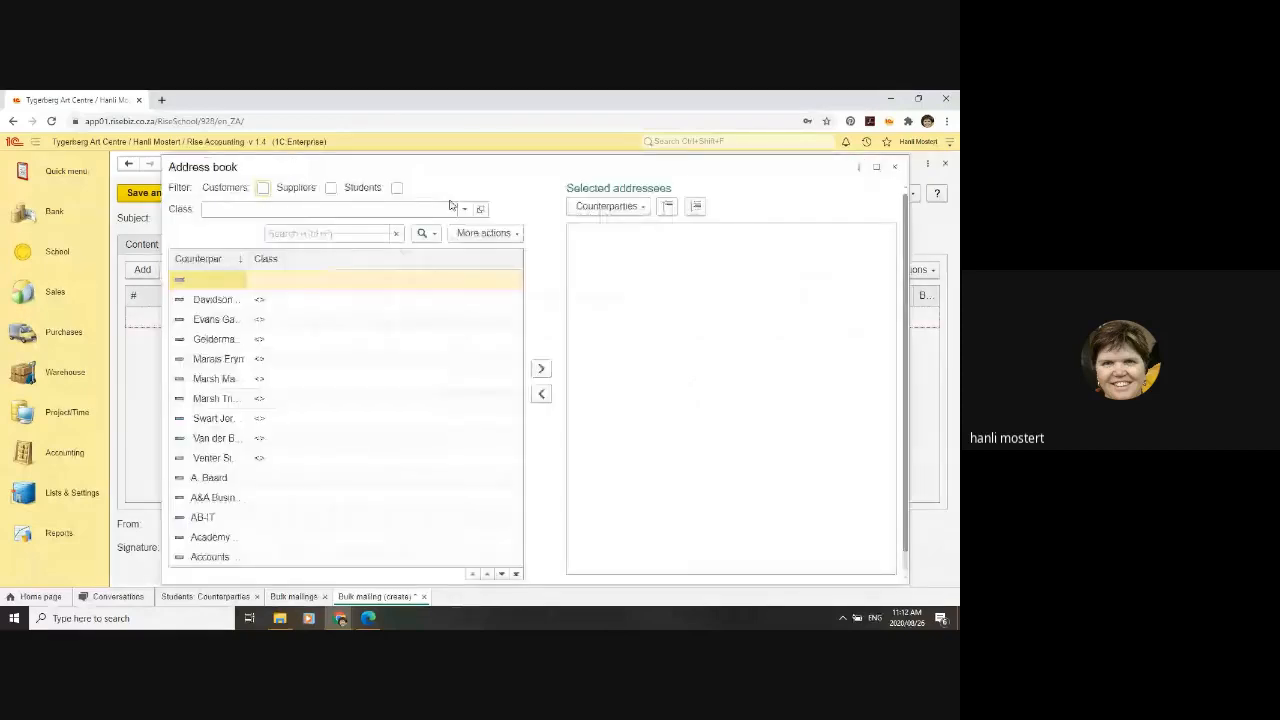
left_click(397, 188)
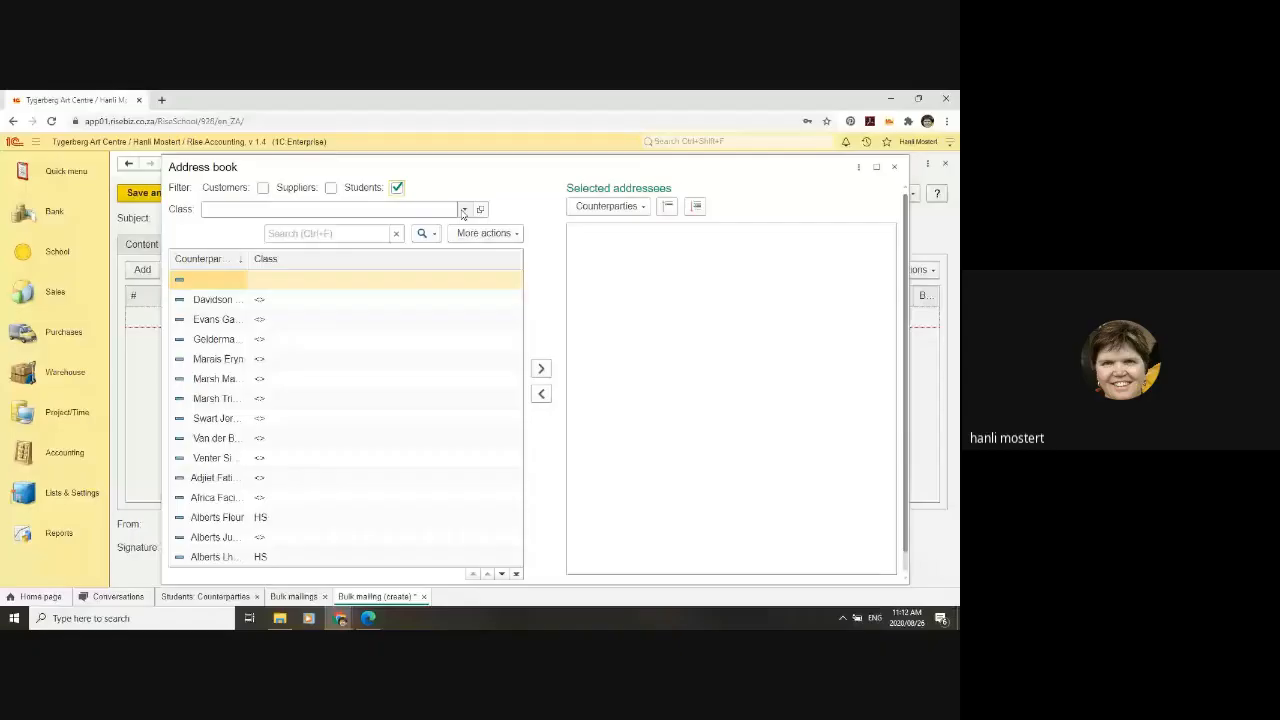
left_click(464, 209)
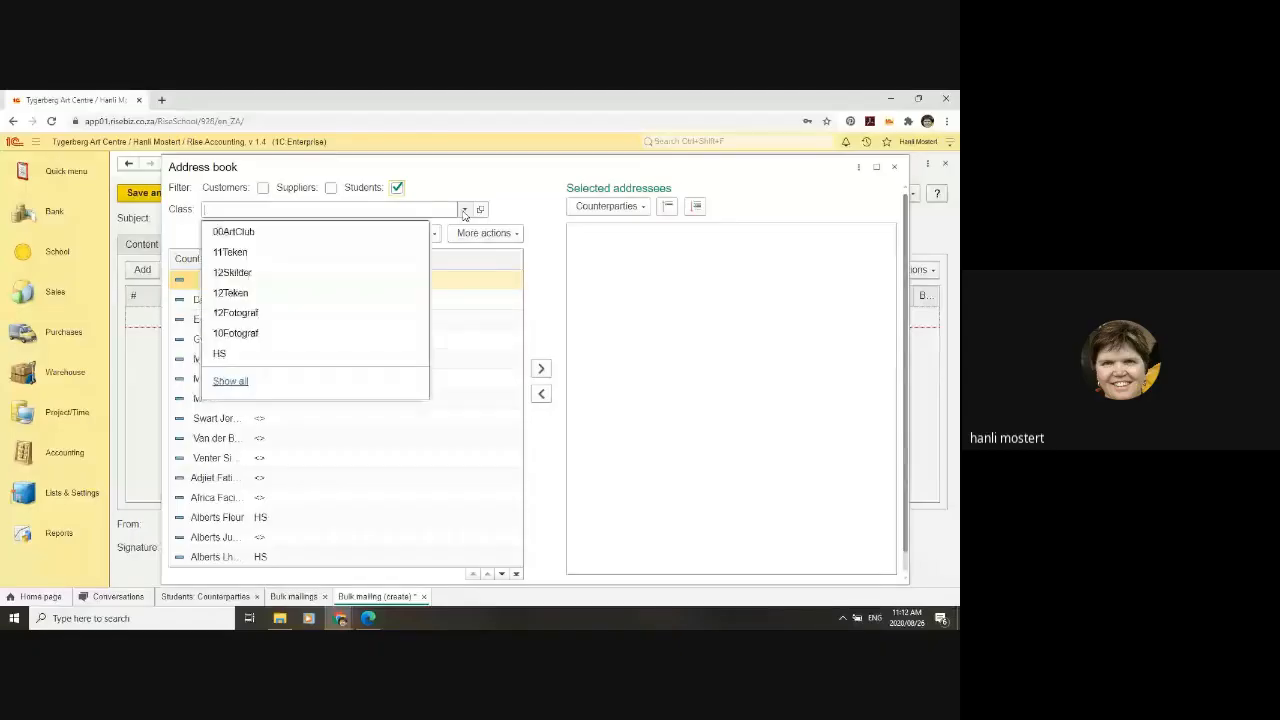
left_click(231, 383)
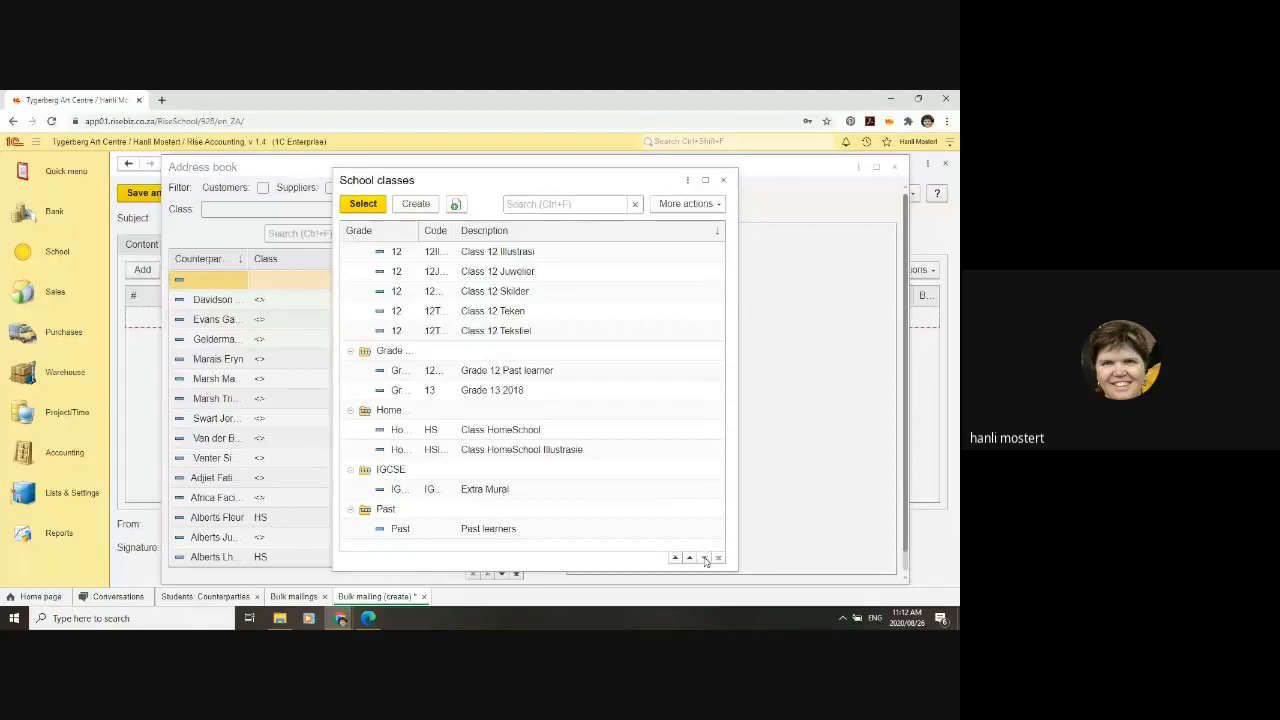
left_click(401, 490)
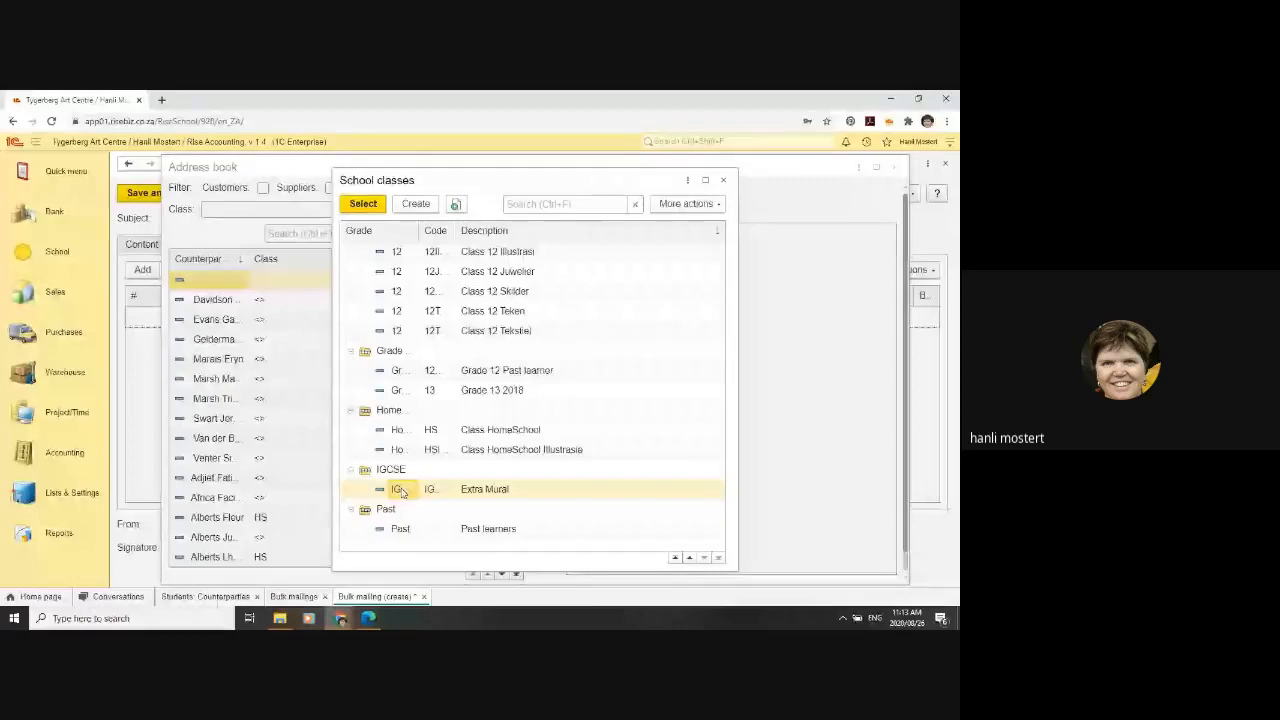
double_click(401, 490)
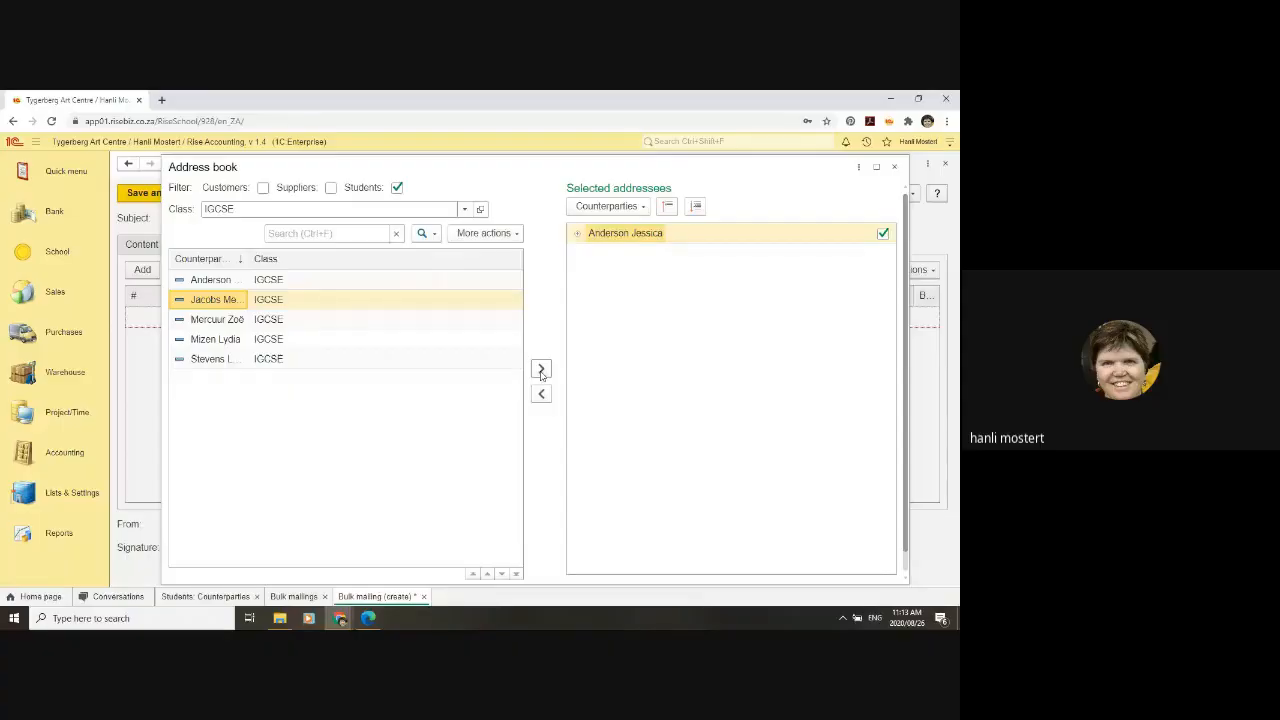
Step: Add all the listed IGCSE students to the selected addressees
left_click(541, 371)
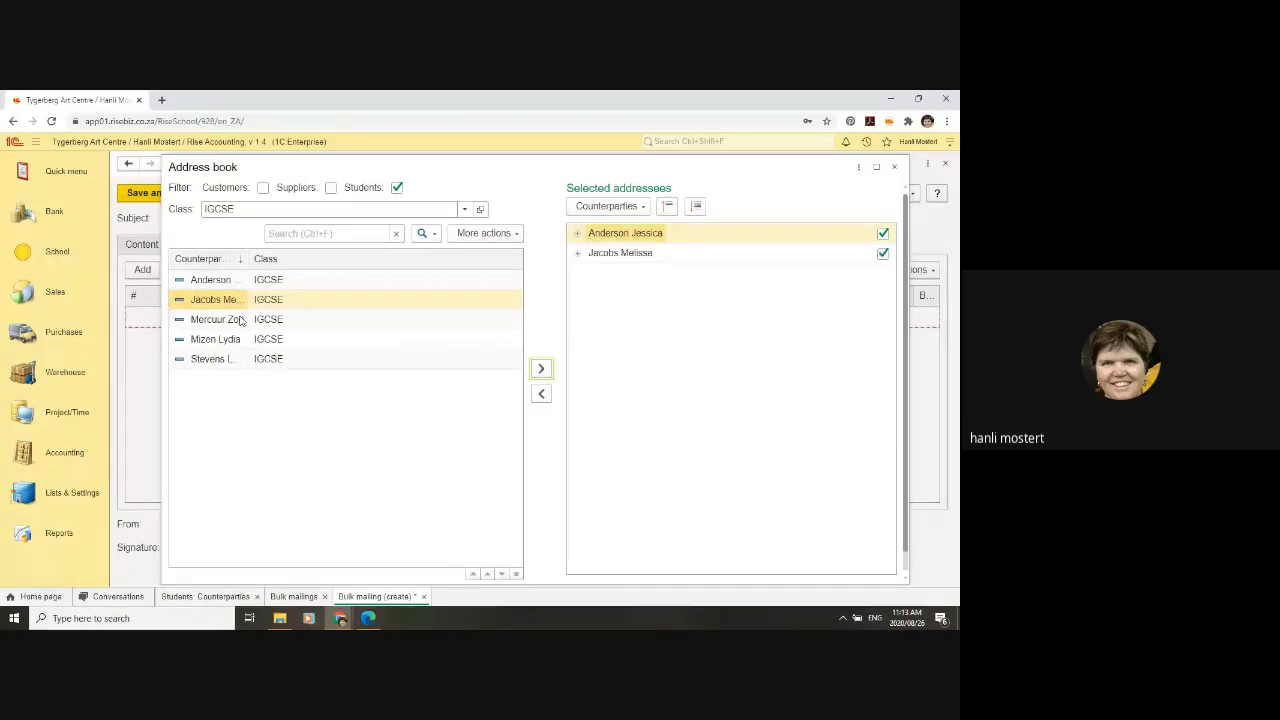
double_click(262, 320)
left_click(257, 342)
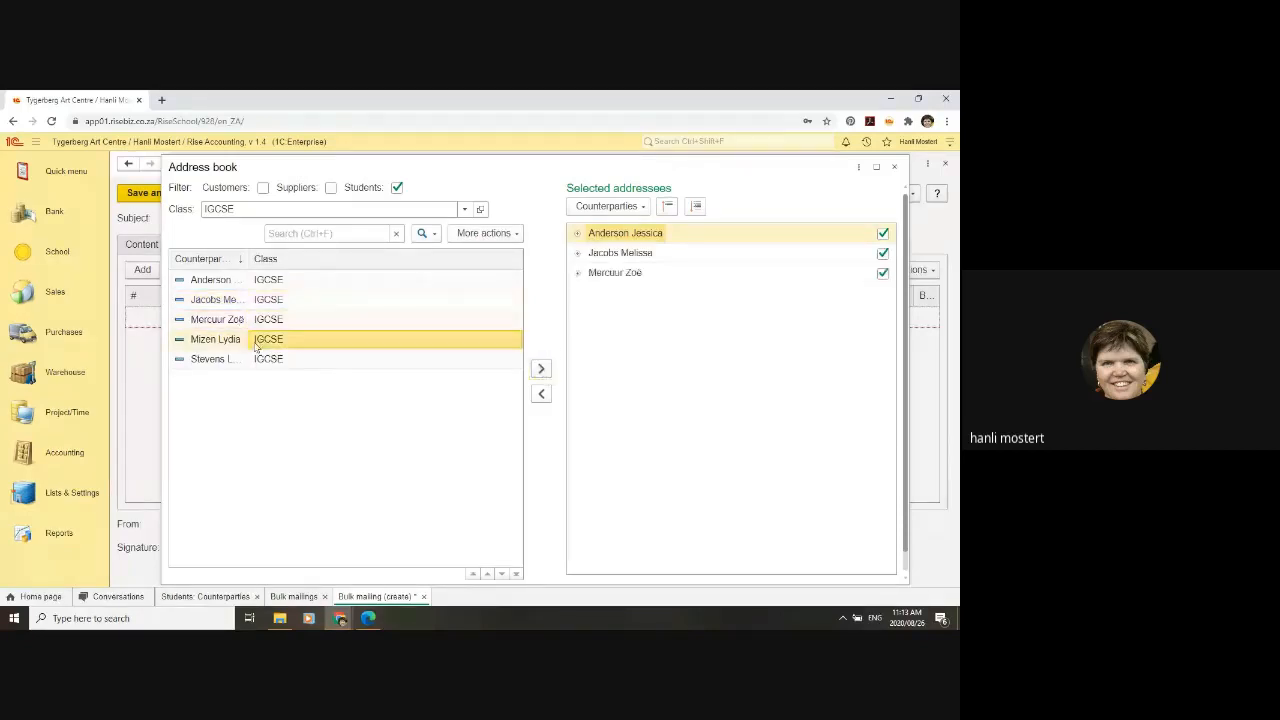
left_click(546, 374)
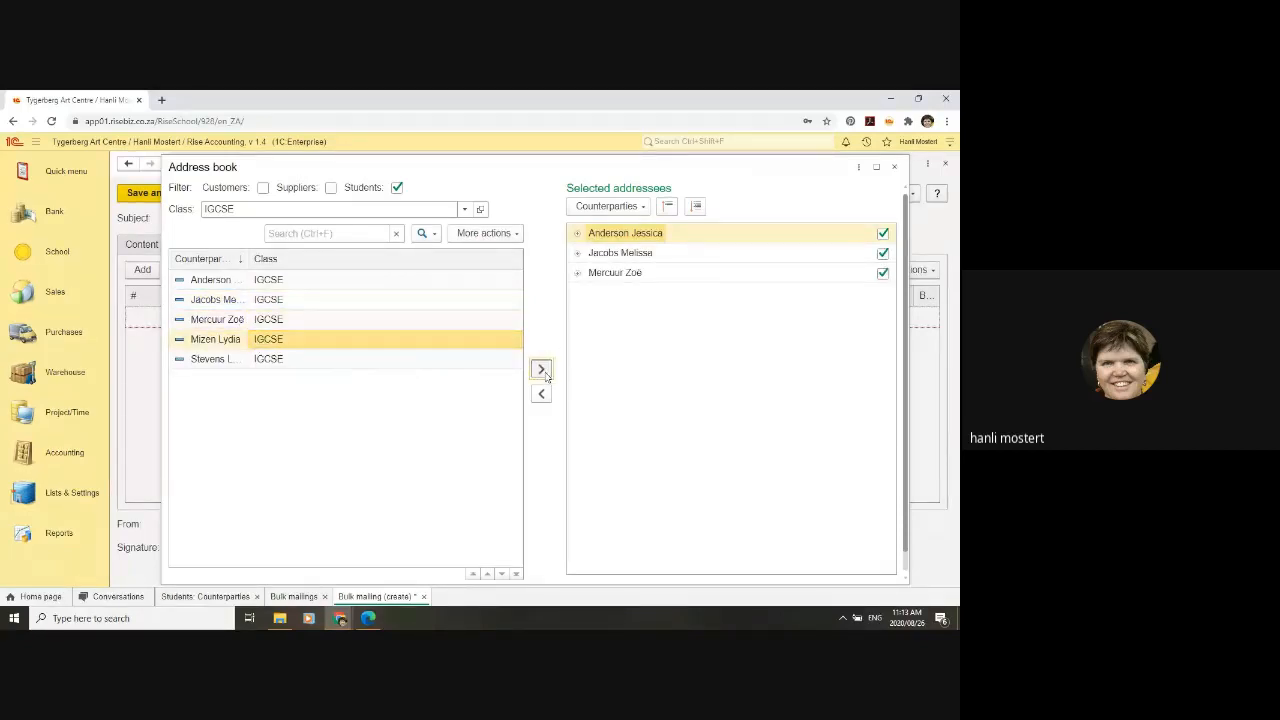
left_click(279, 360)
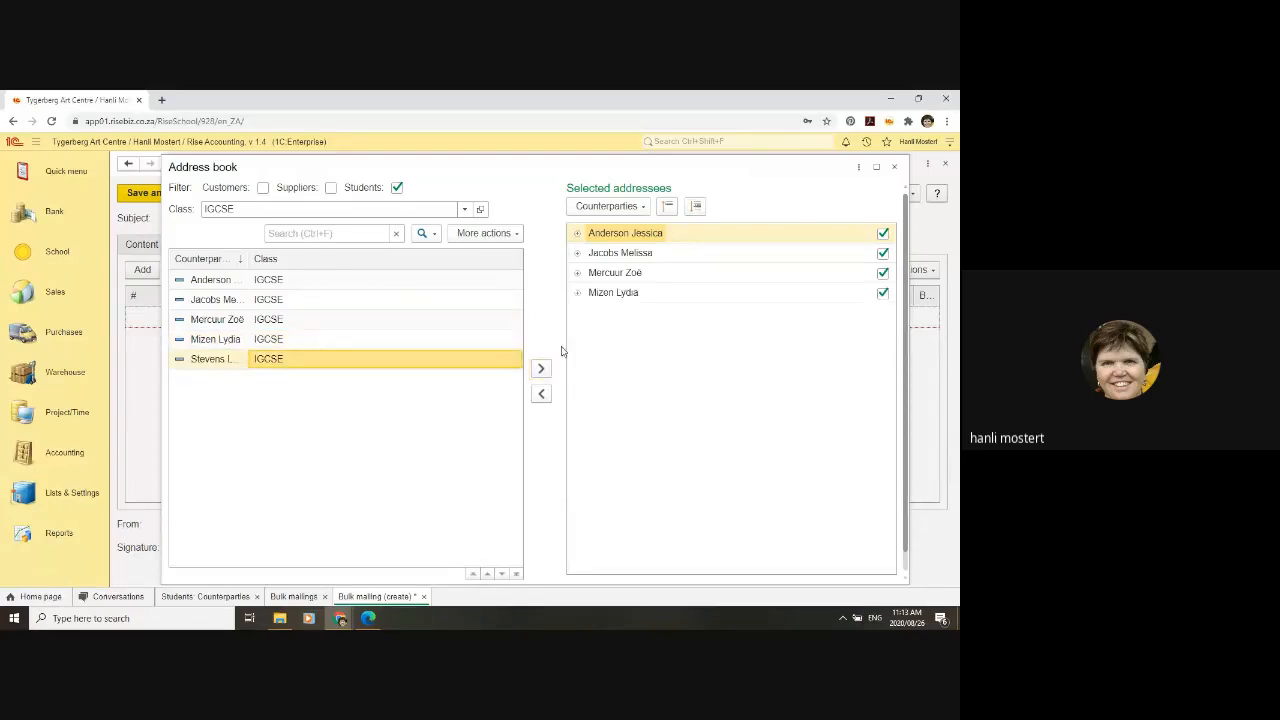
left_click(545, 372)
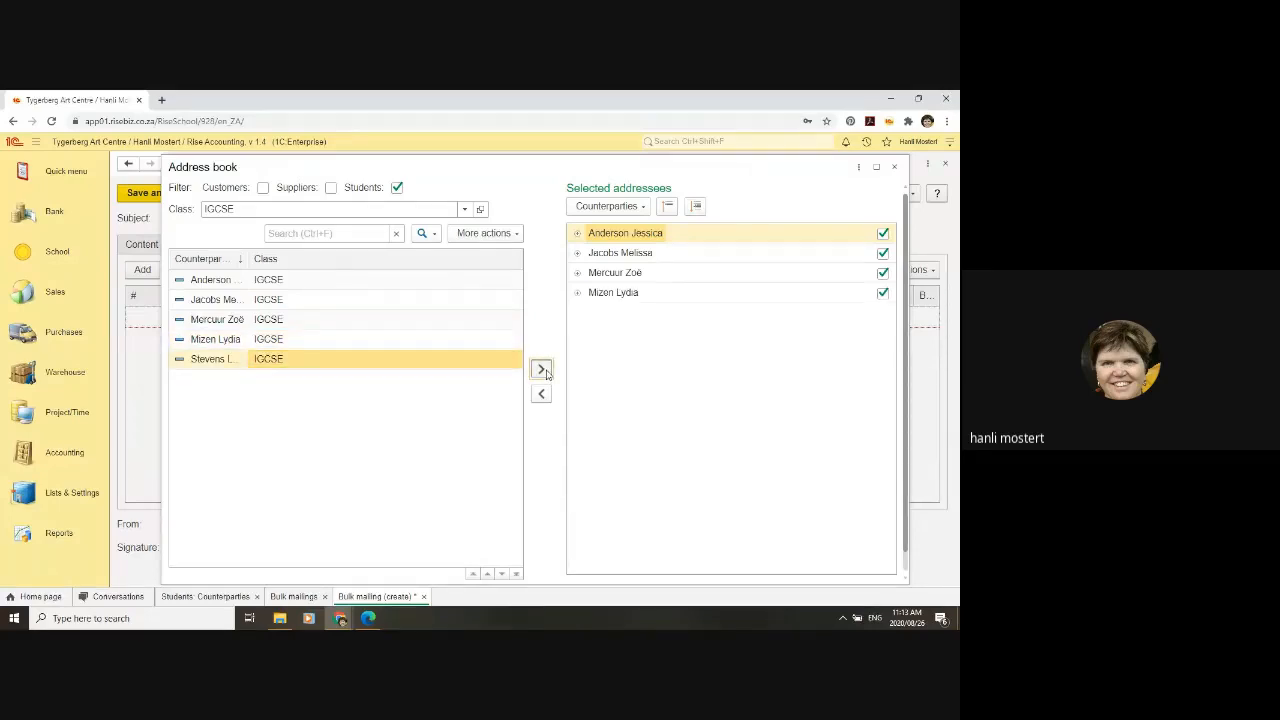
Step: Expand the selected IGCSE addressees, mark all their parent contacts and e-mail addresses, and transfer them to the mailing's recipients
left_click(604, 207)
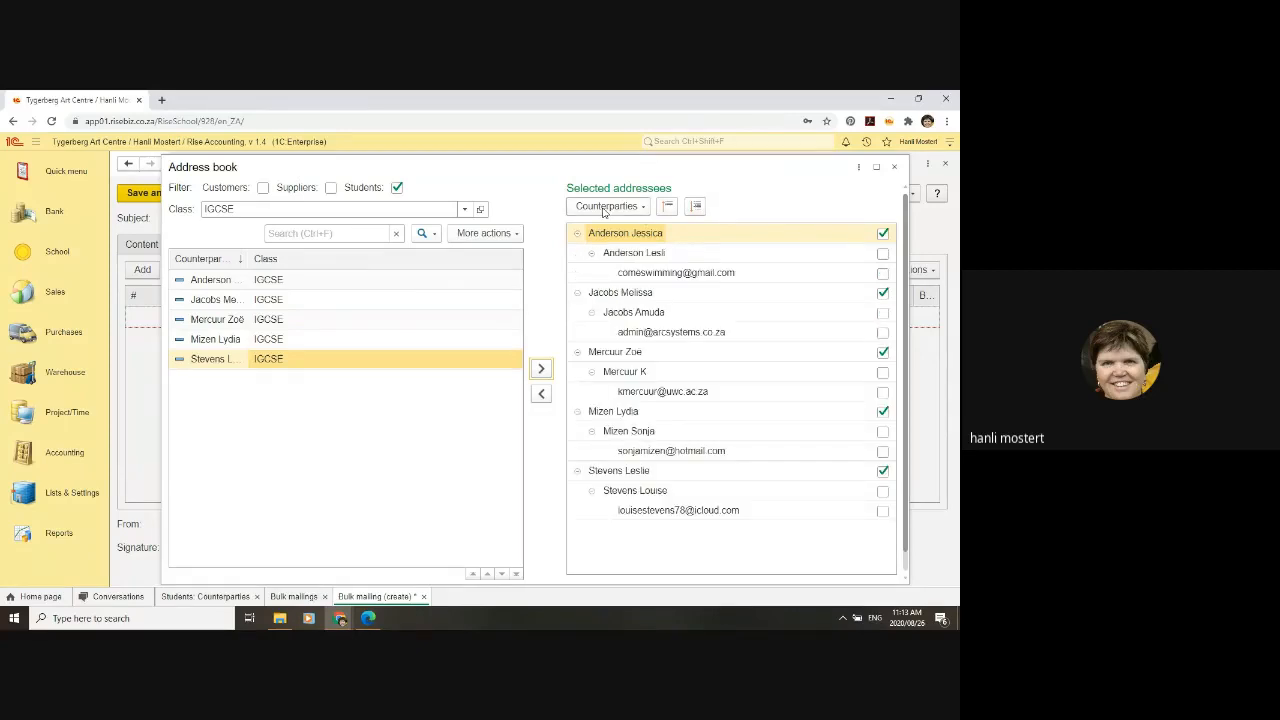
left_click(605, 207)
left_click(604, 229)
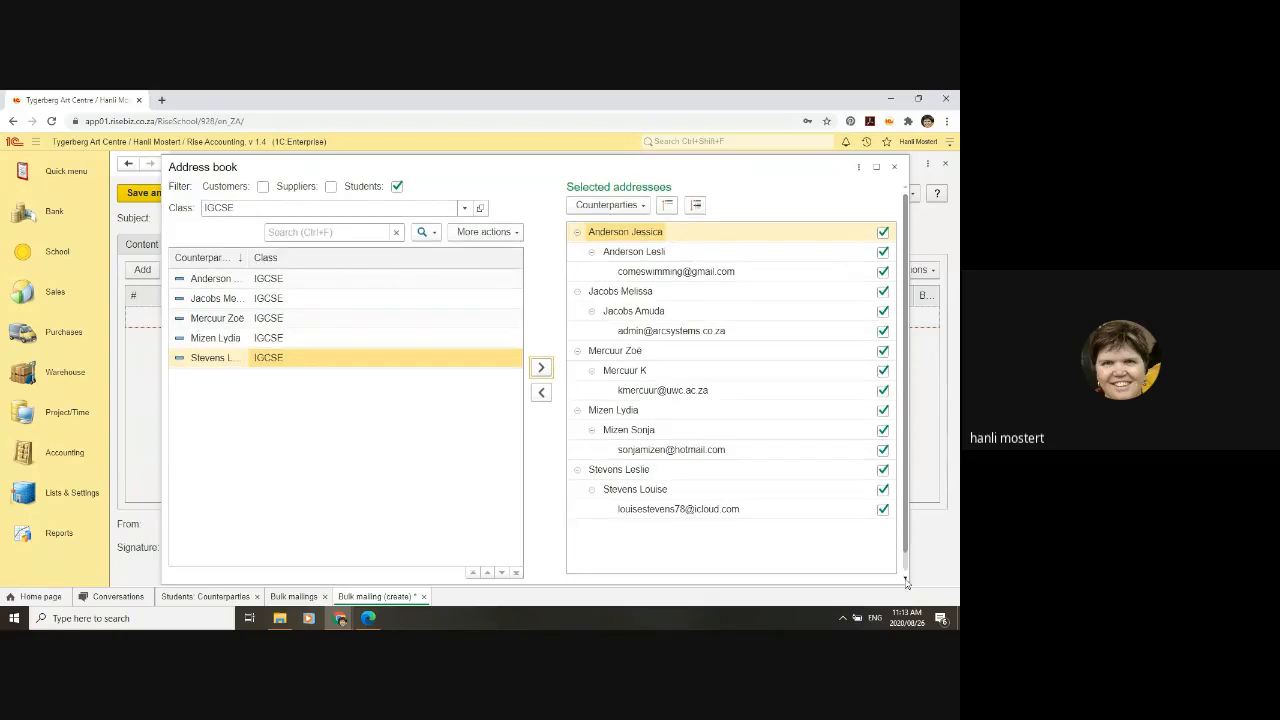
scroll(906, 582, "down", 1)
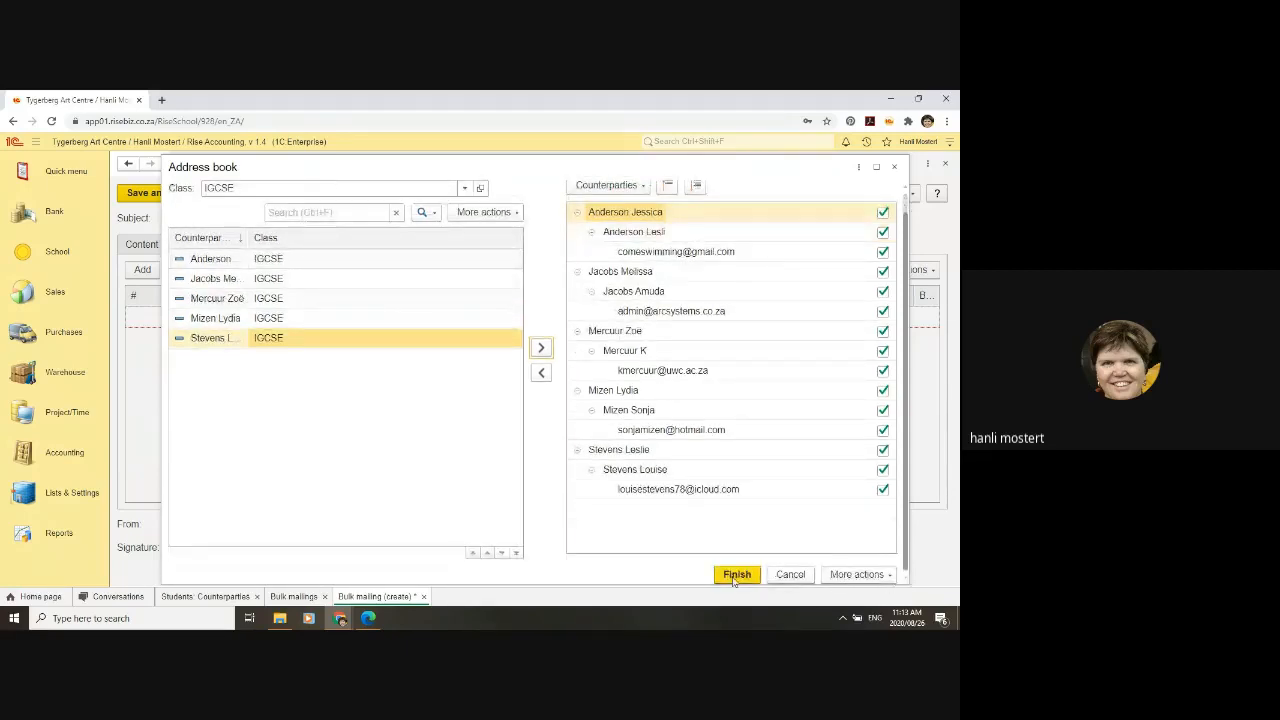
left_click(736, 577)
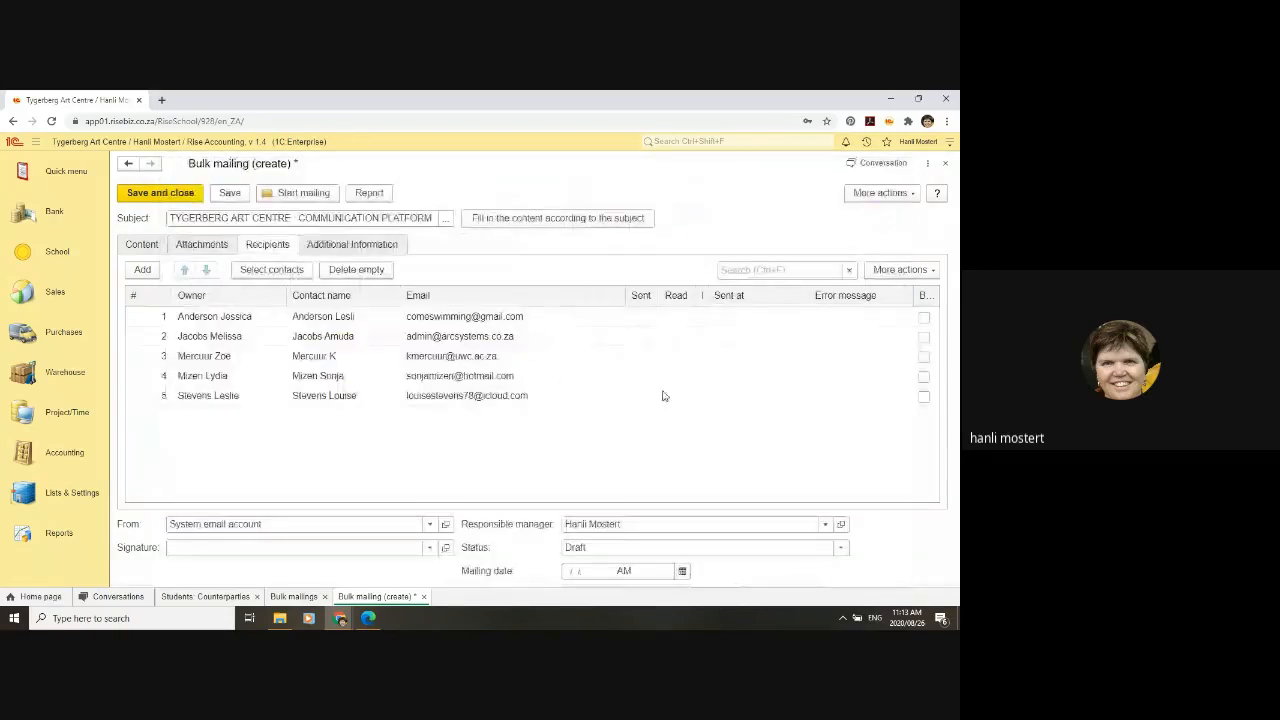
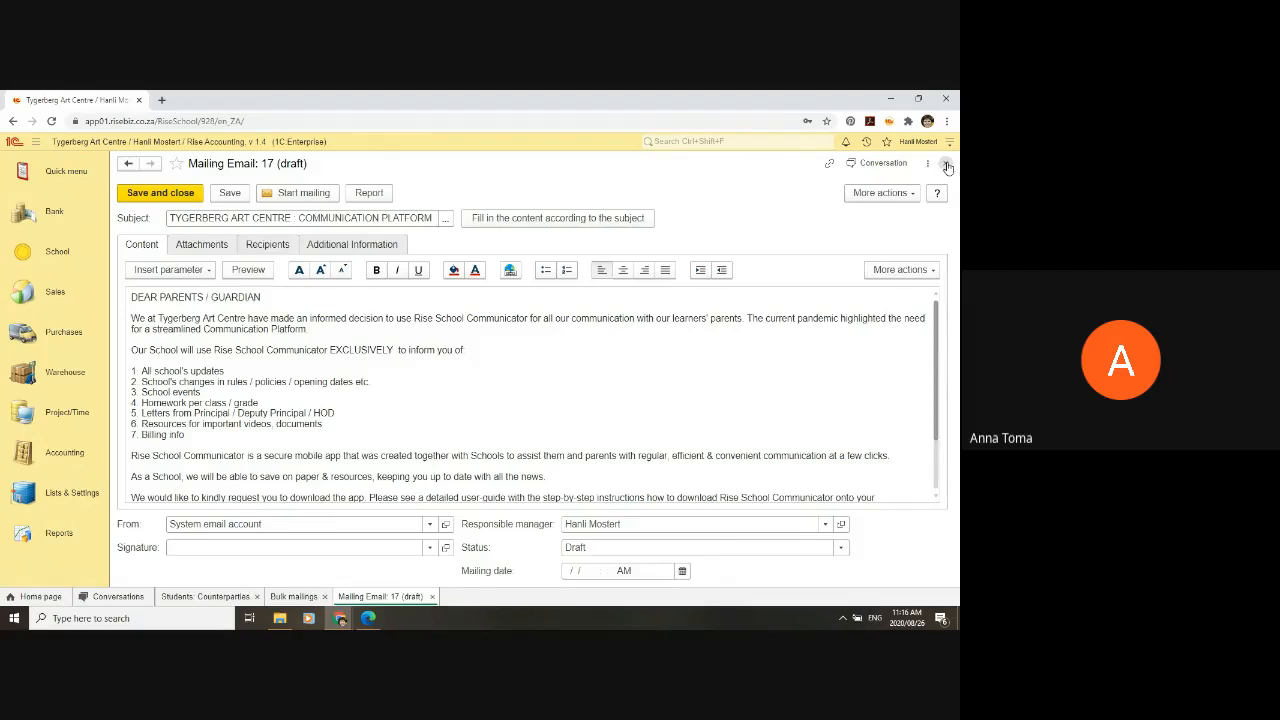
Step: Close the draft communication platform mailing and the students' counterparties list
left_click(946, 166)
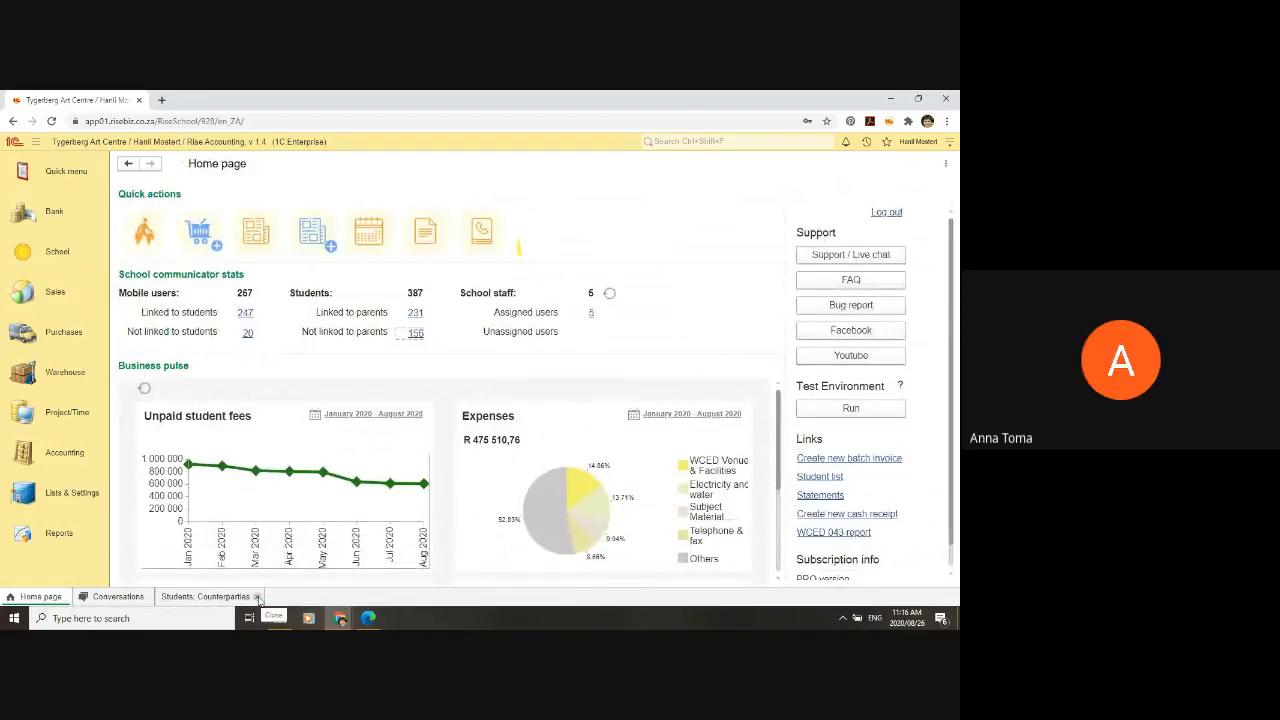
left_click(258, 597)
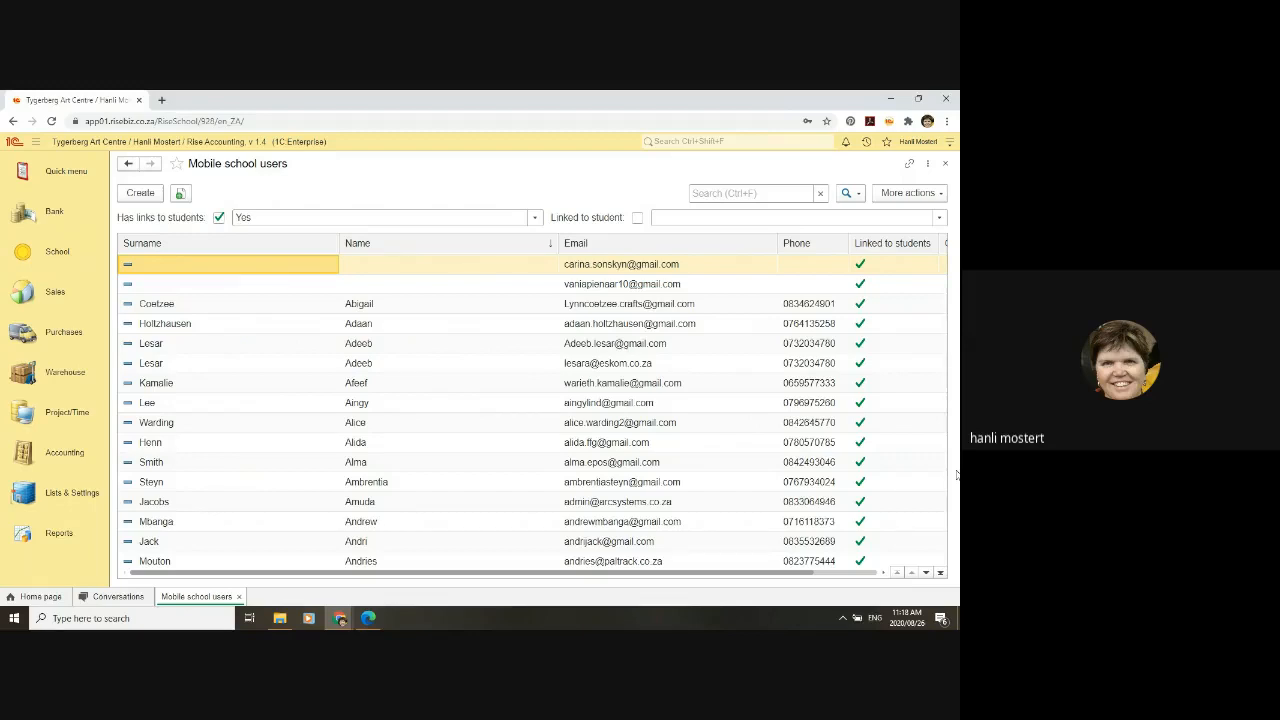
Step: Open the cash-basis income statement for This Year with the Total option and examine its income and expense accounts
left_click(80, 459)
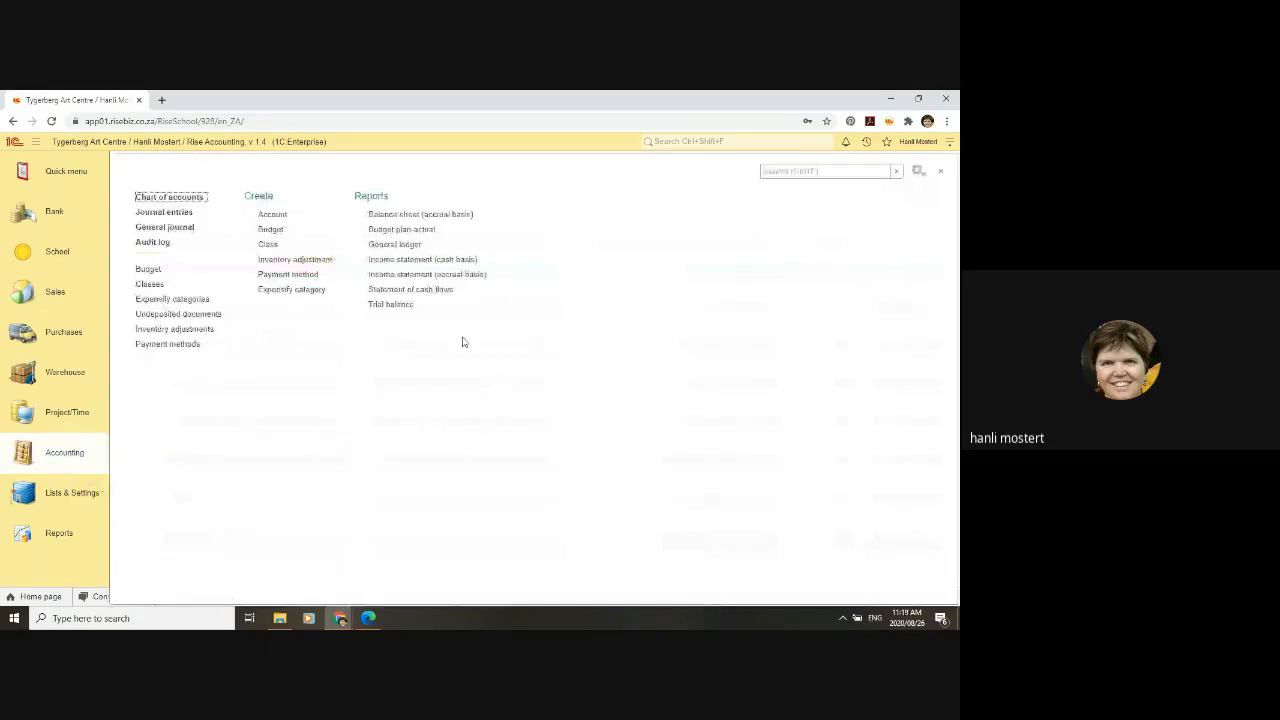
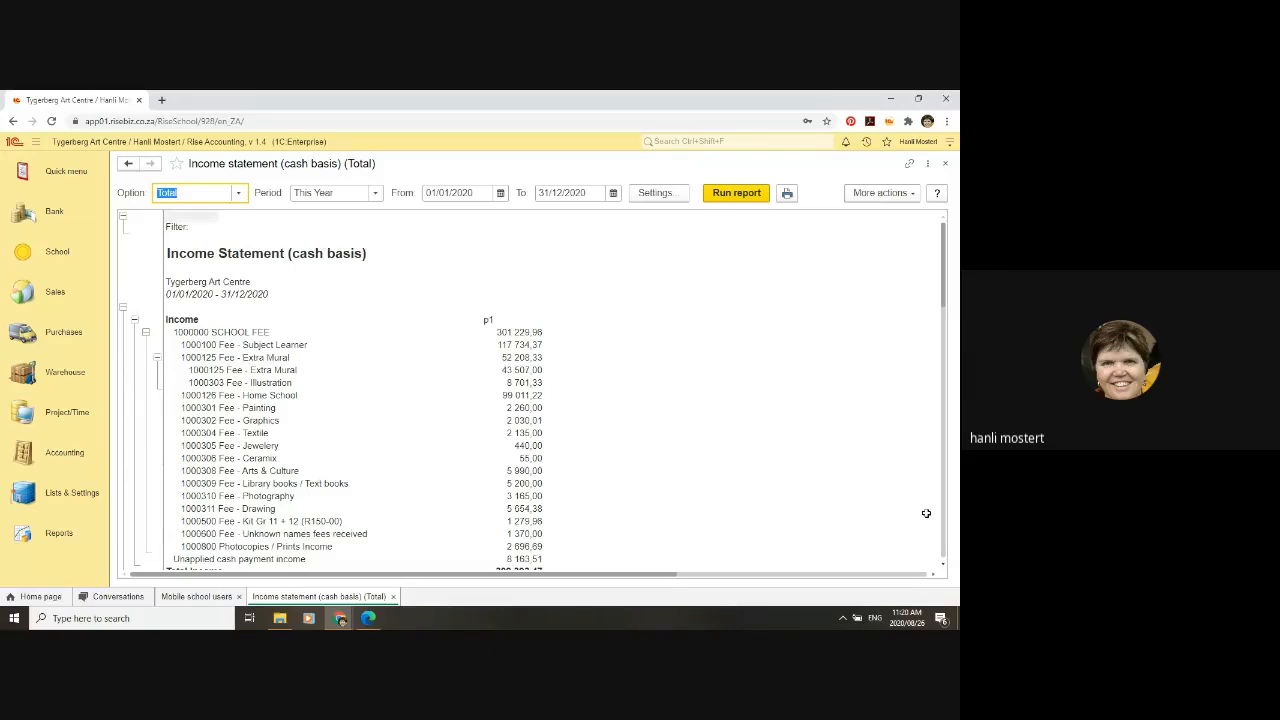
left_click(942, 566)
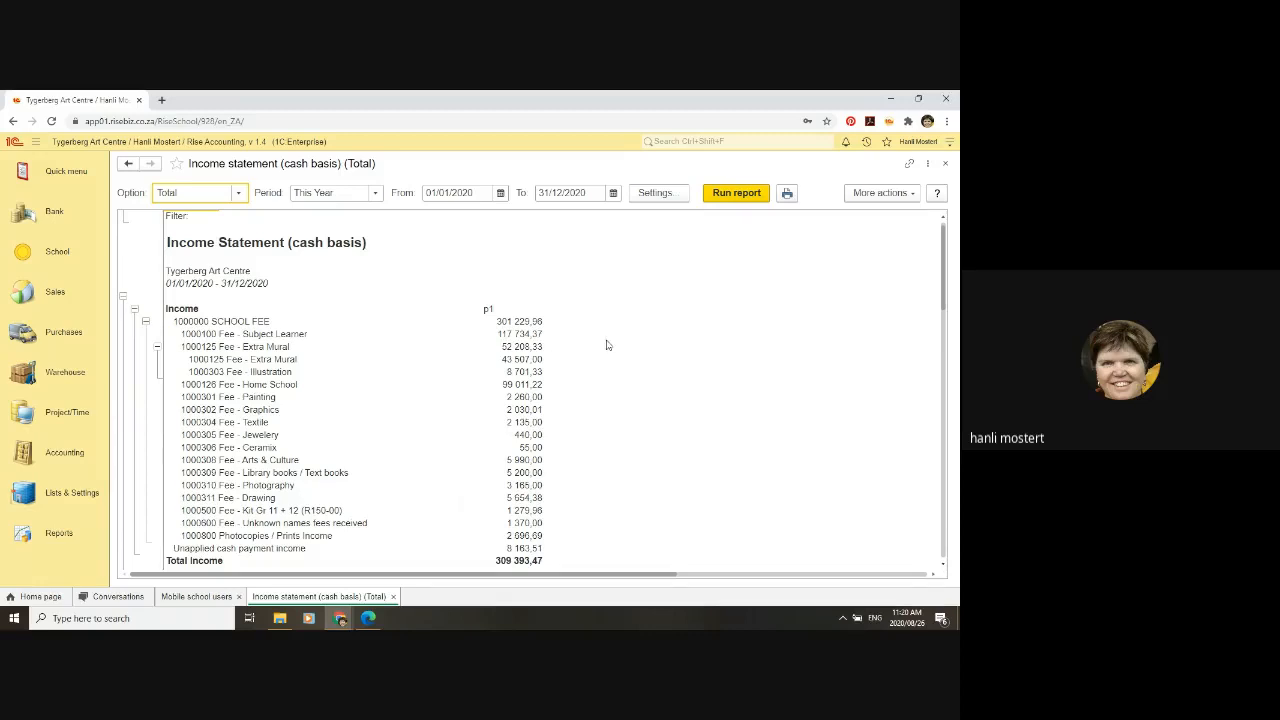
scroll(537, 256, "down", 2)
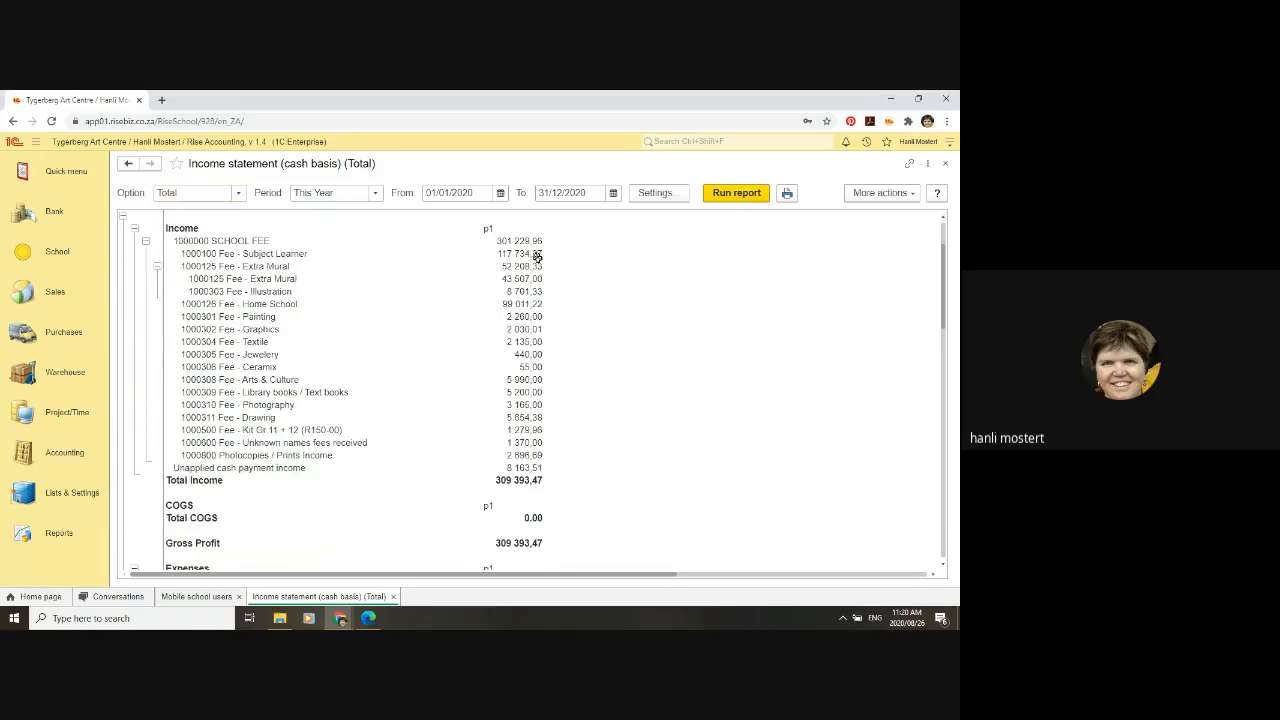
scroll(540, 257, "down", 1)
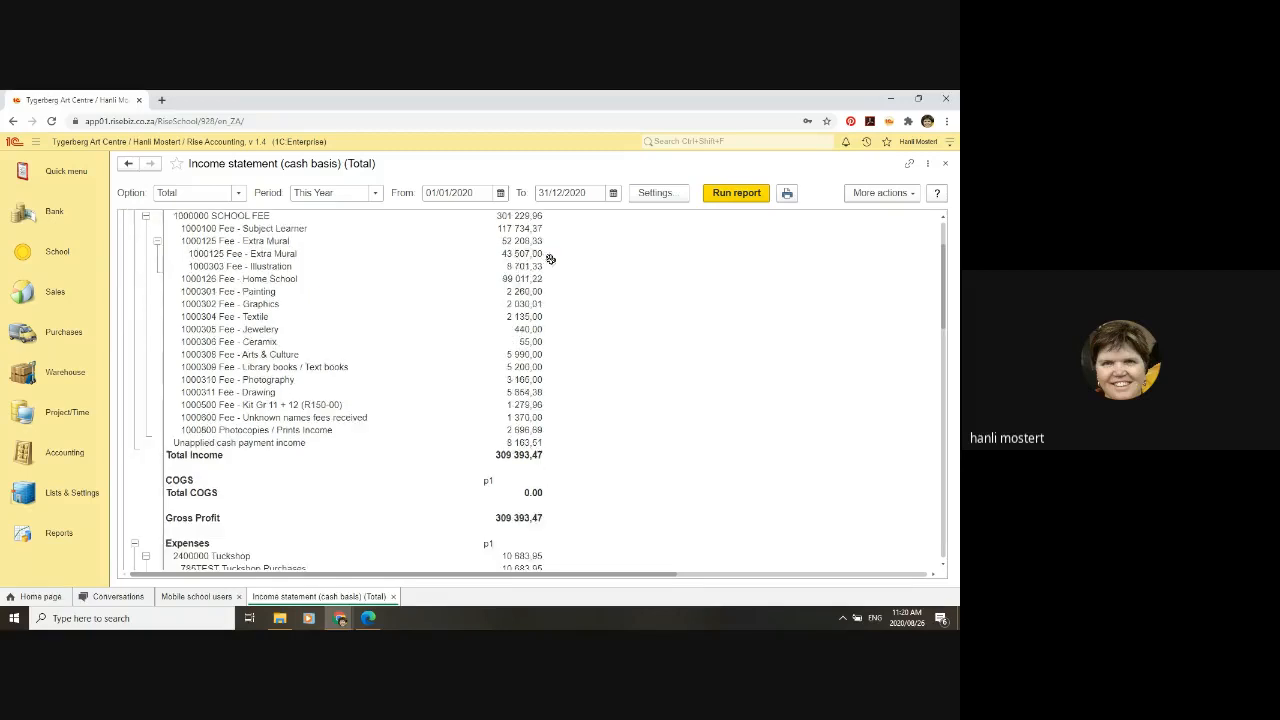
left_click(943, 221)
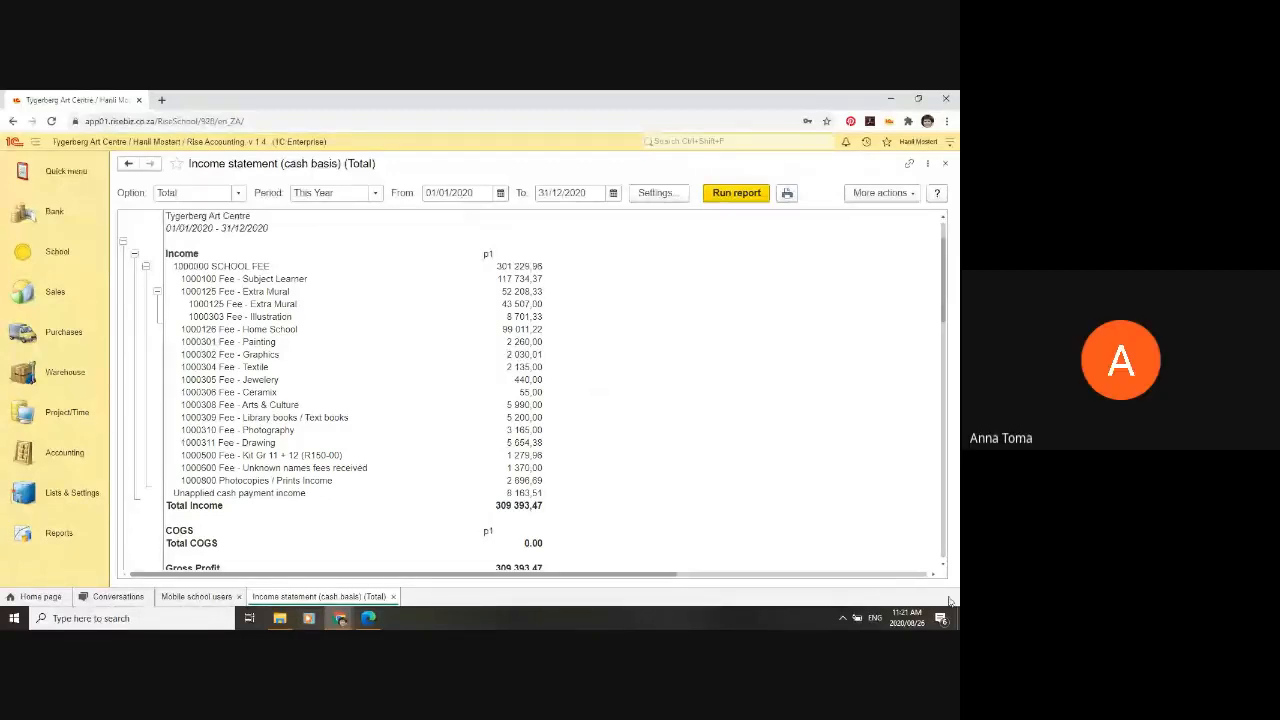
left_click(943, 565)
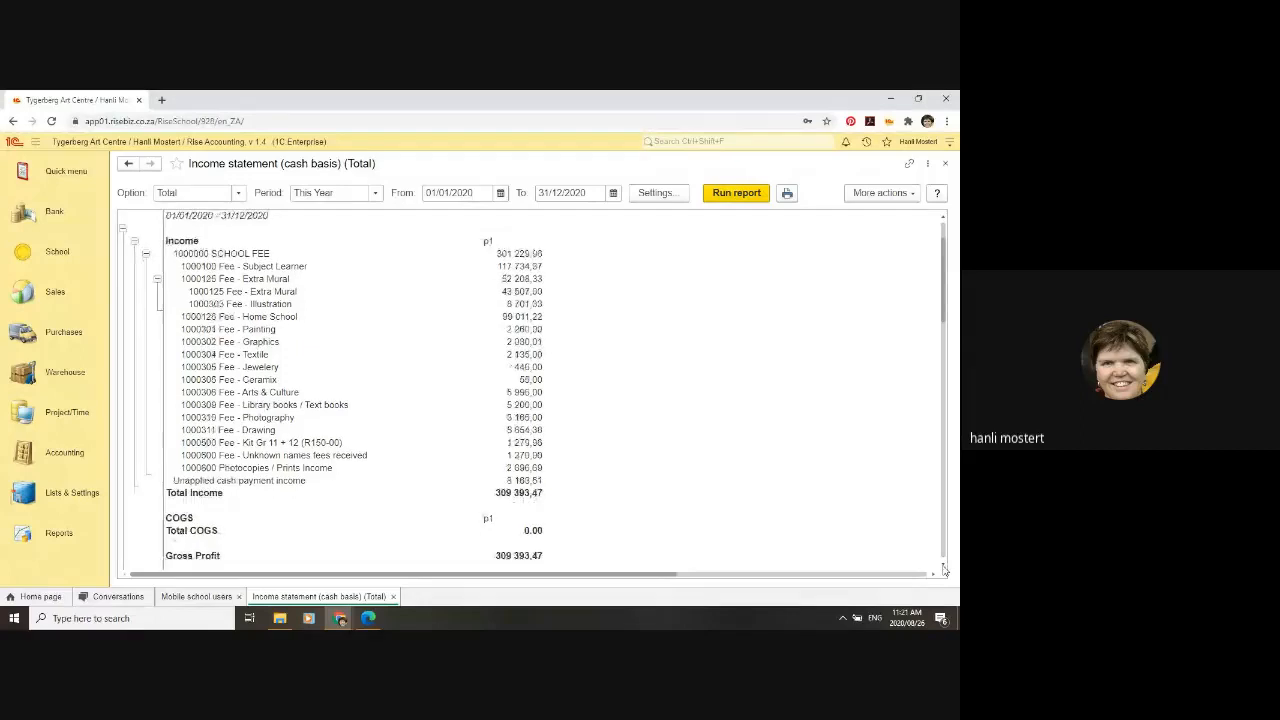
left_click(943, 565)
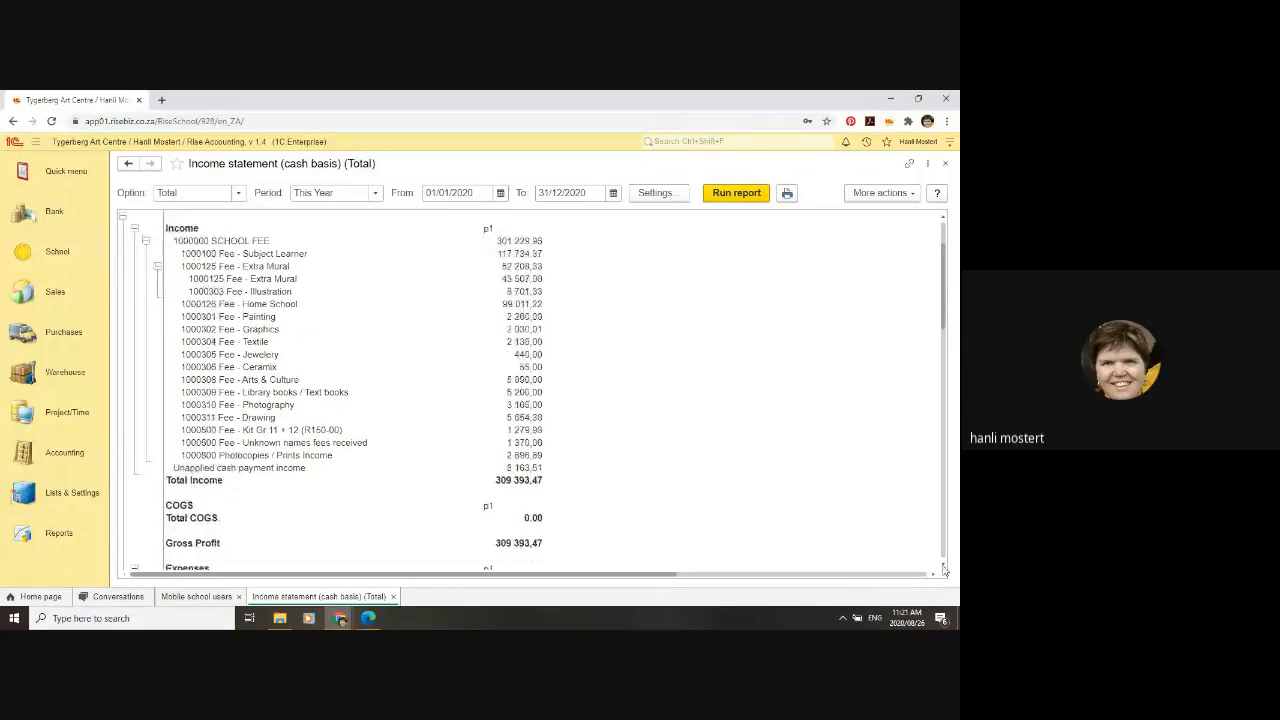
scroll(943, 560, "down", 4)
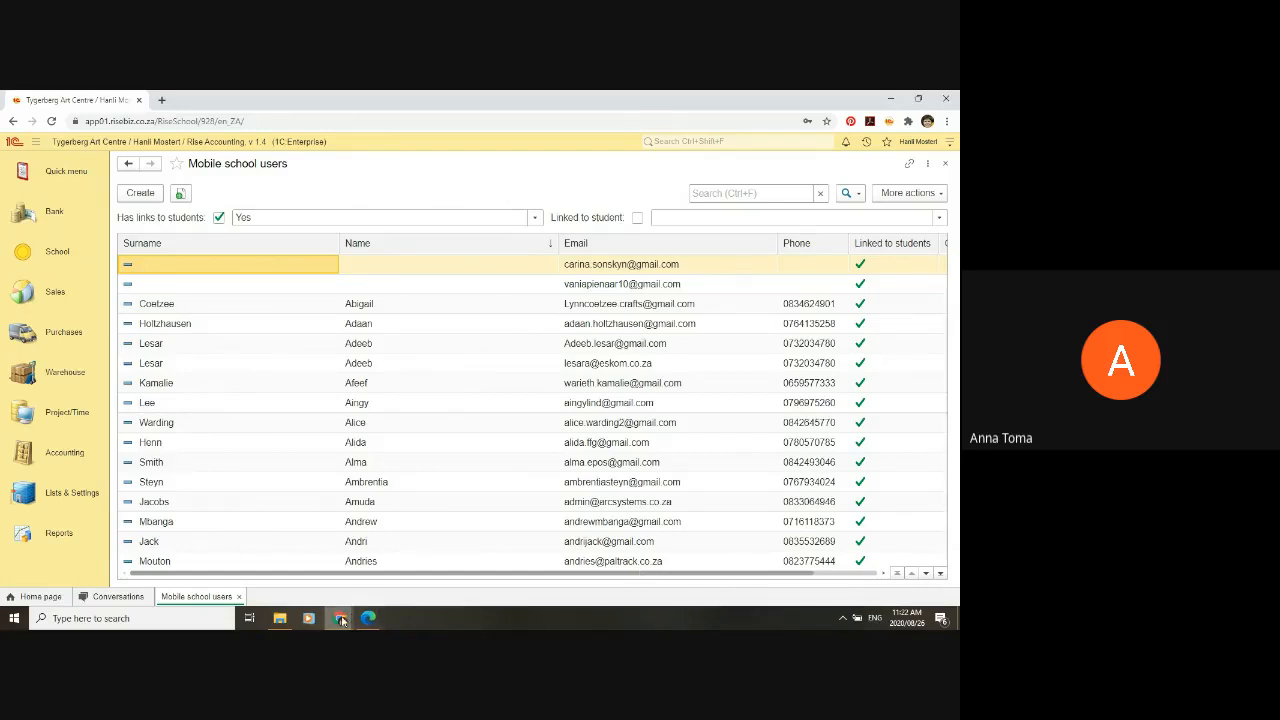
mouse_move(341, 620)
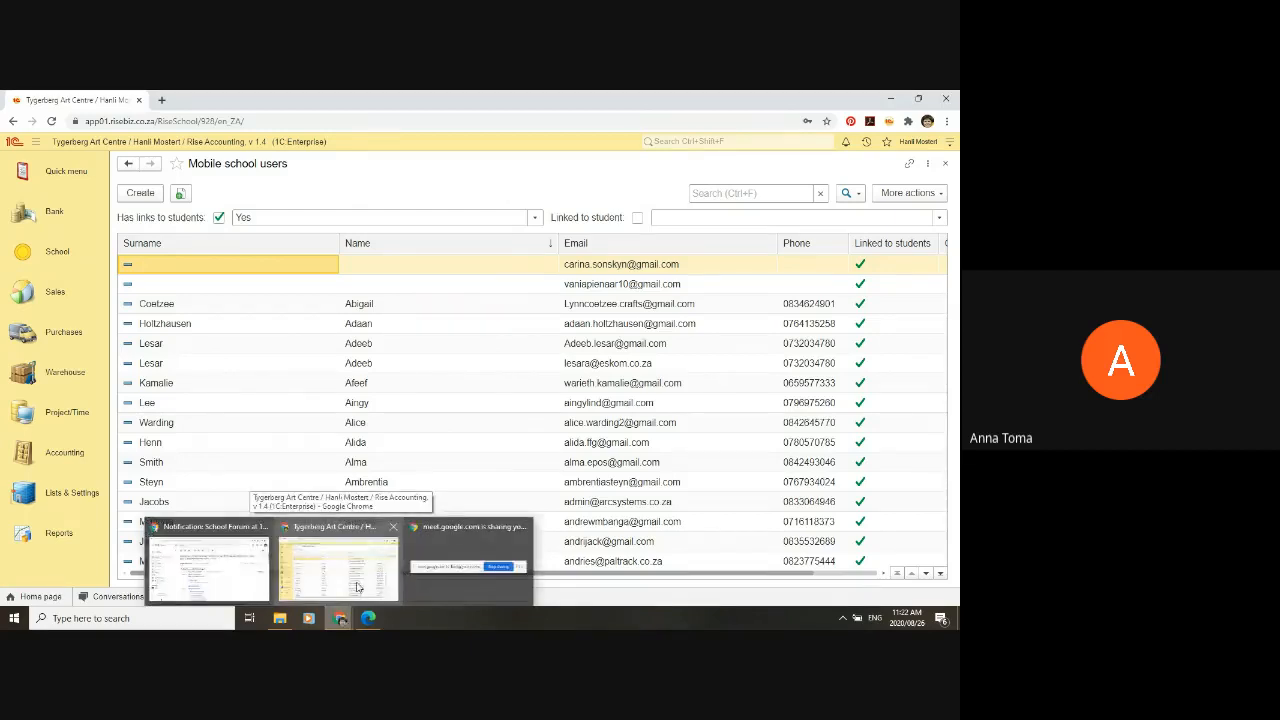
mouse_move(262, 587)
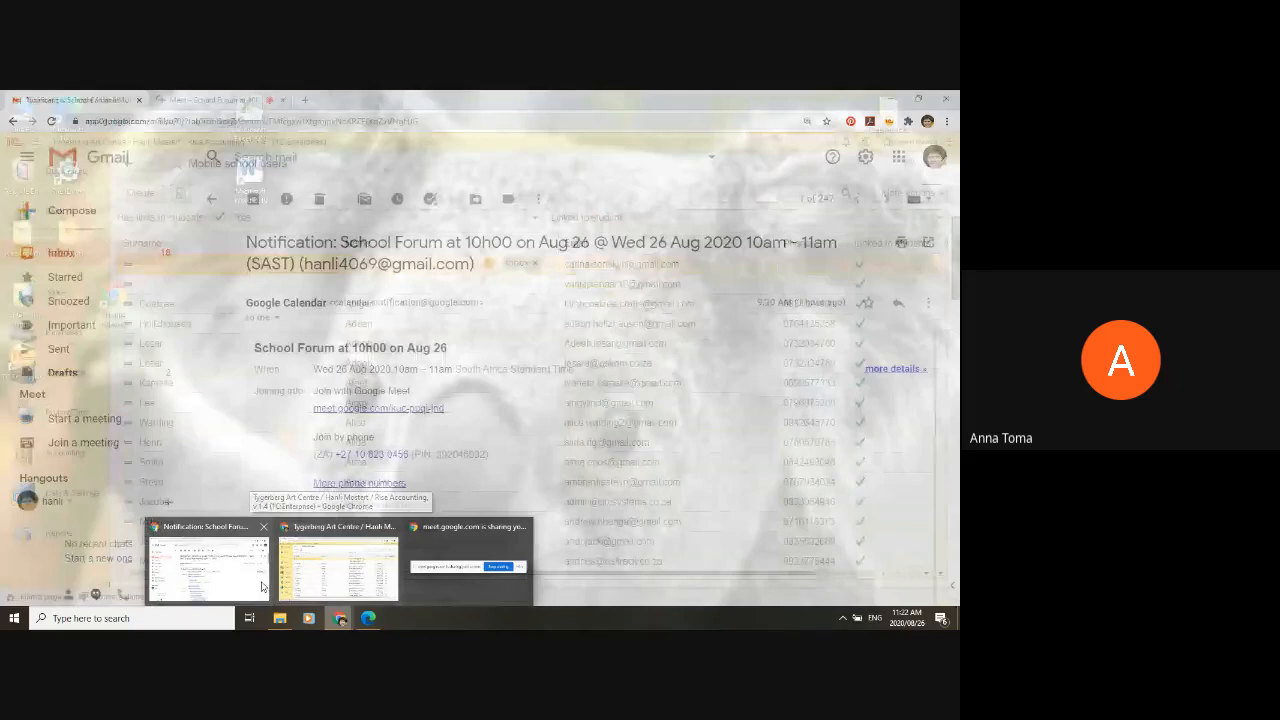
left_click(335, 570)
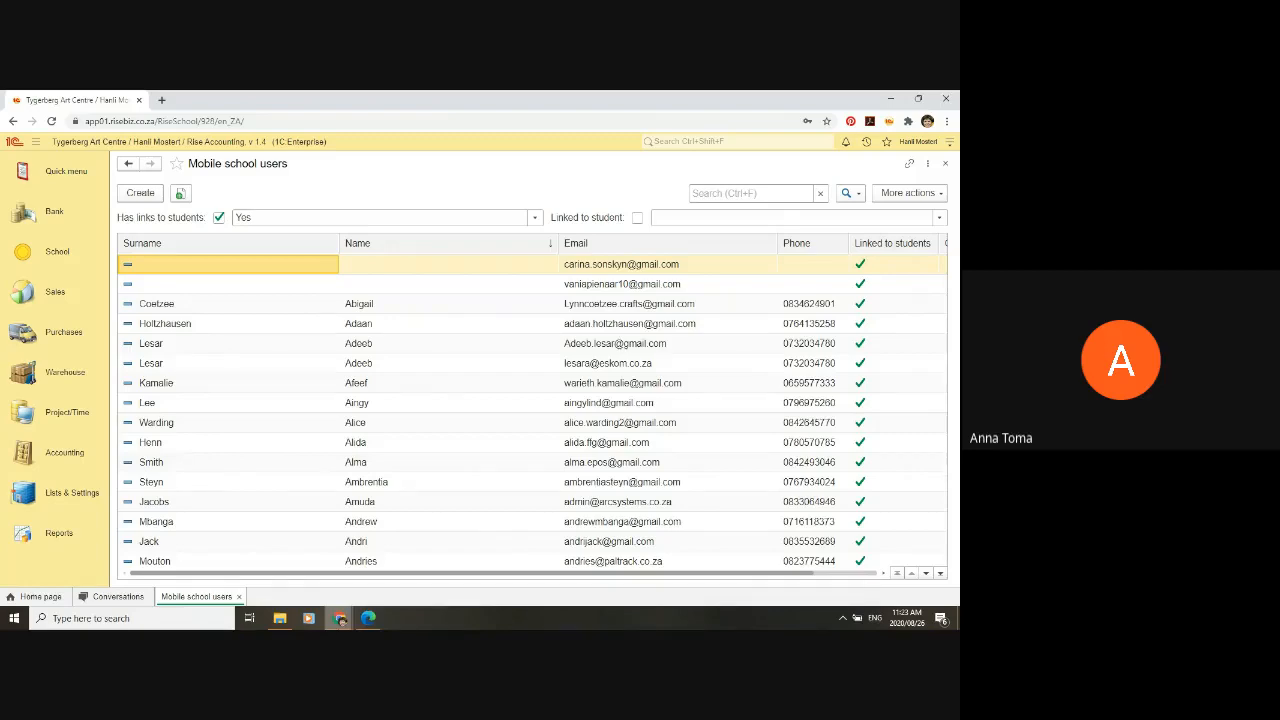
Step: Stop the Google Meet screen sharing and switch to the Screen Stream browser page that mirrors the phone
mouse_move(340, 618)
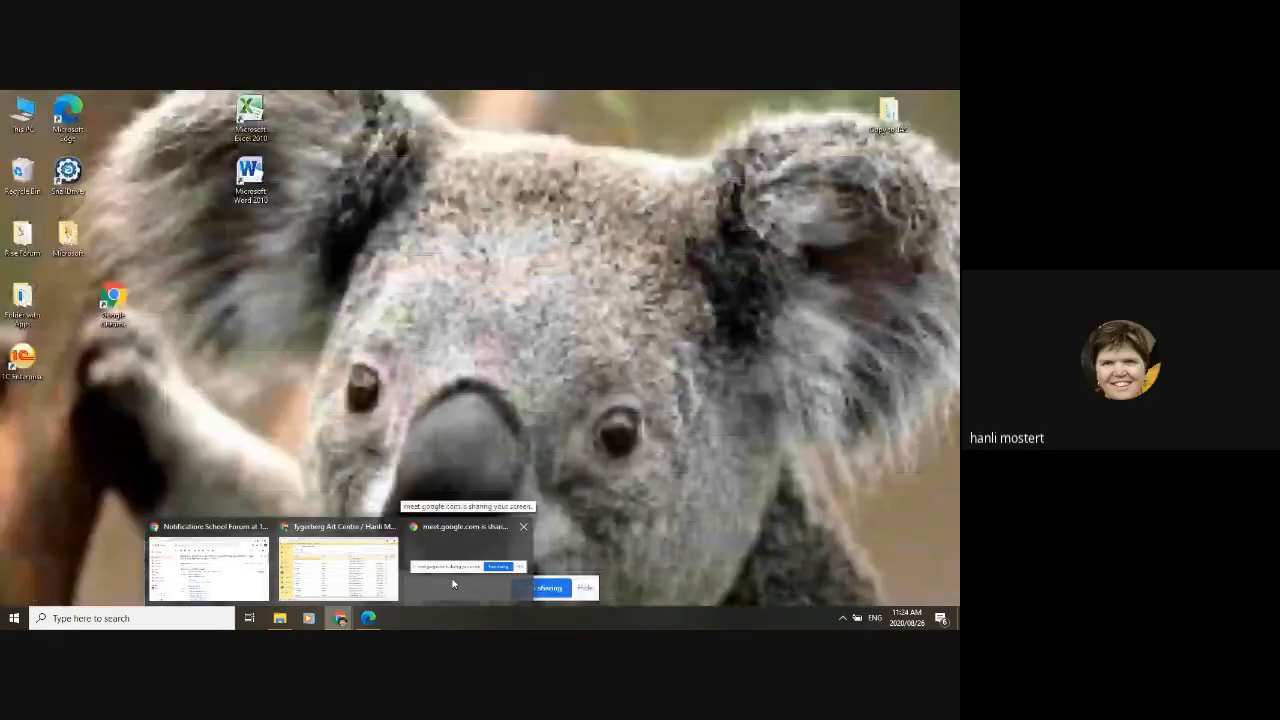
left_click(452, 584)
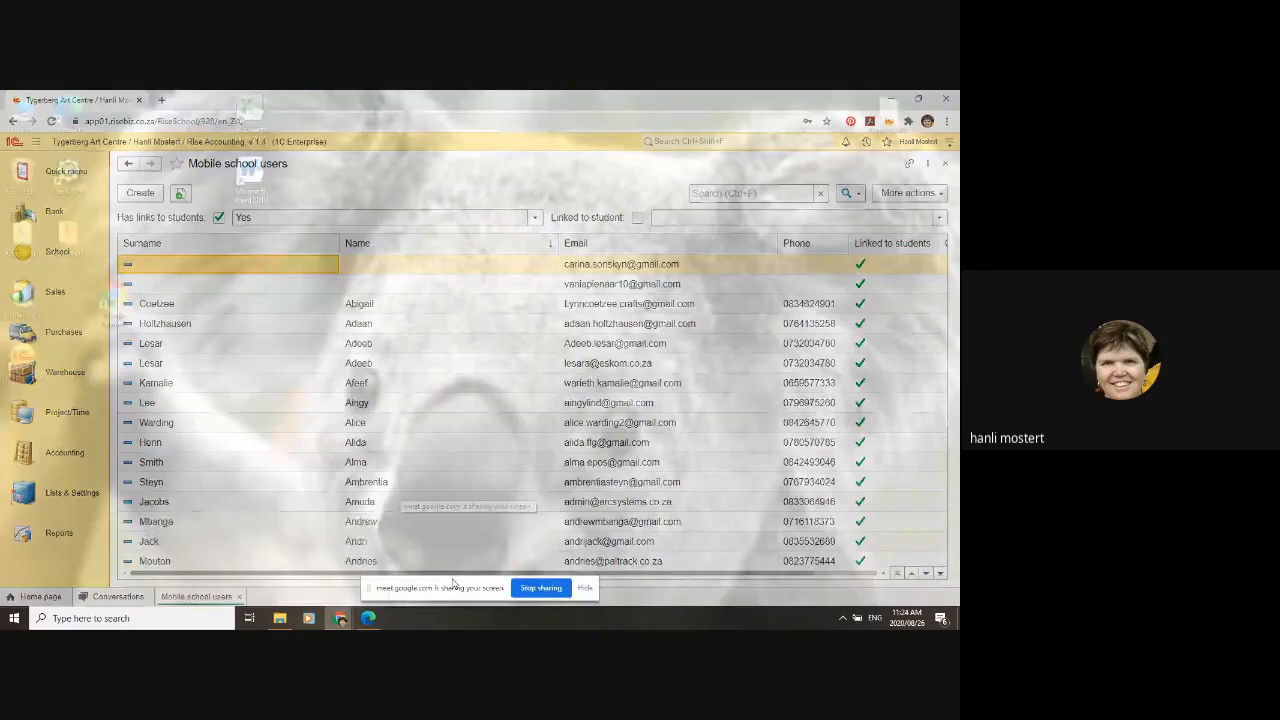
left_click(541, 588)
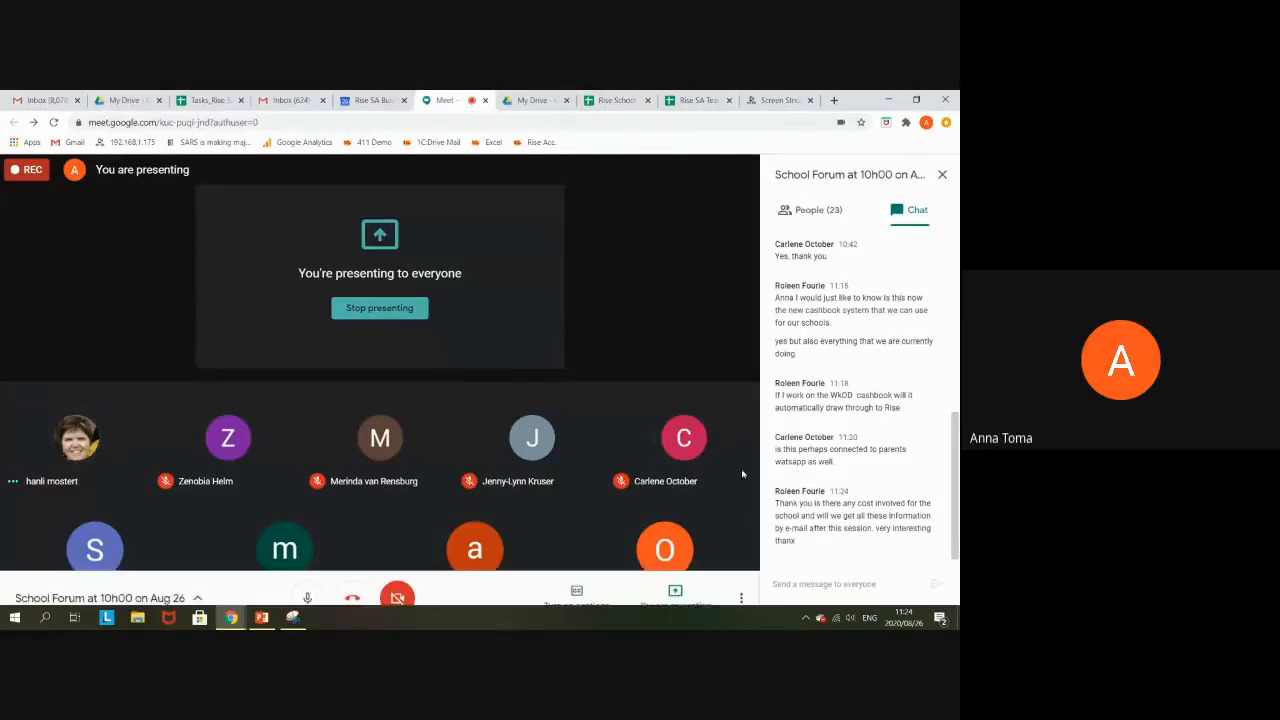
left_click(772, 98)
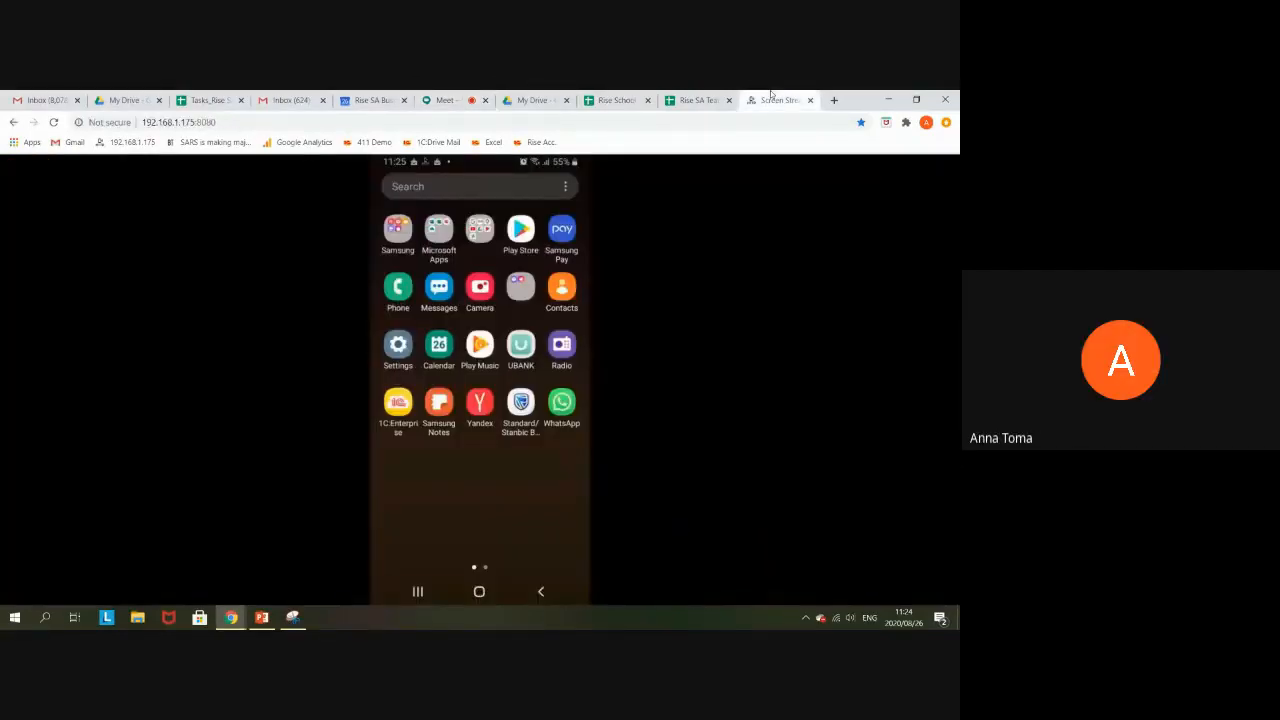